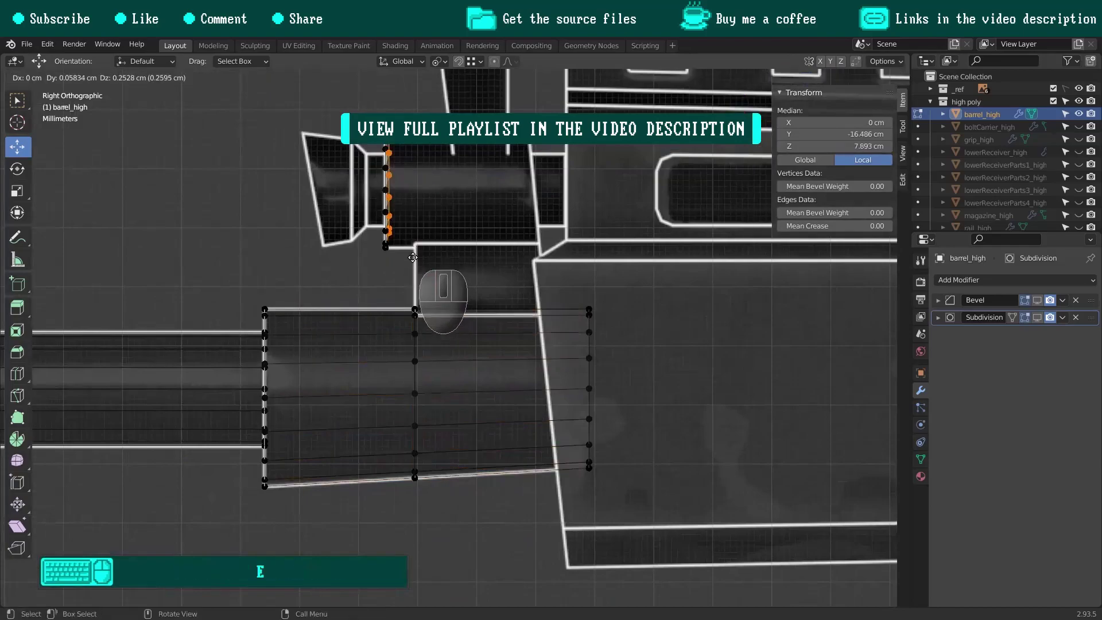
Extrude and scale the upper tube's front loop into a narrow neck and flared cap matching the side reference.
left_click(392, 153, "ctrl")
scroll(392, 153, "up", 5)
middle_click_drag(392, 153, 391, 264, "shift")
key("s")
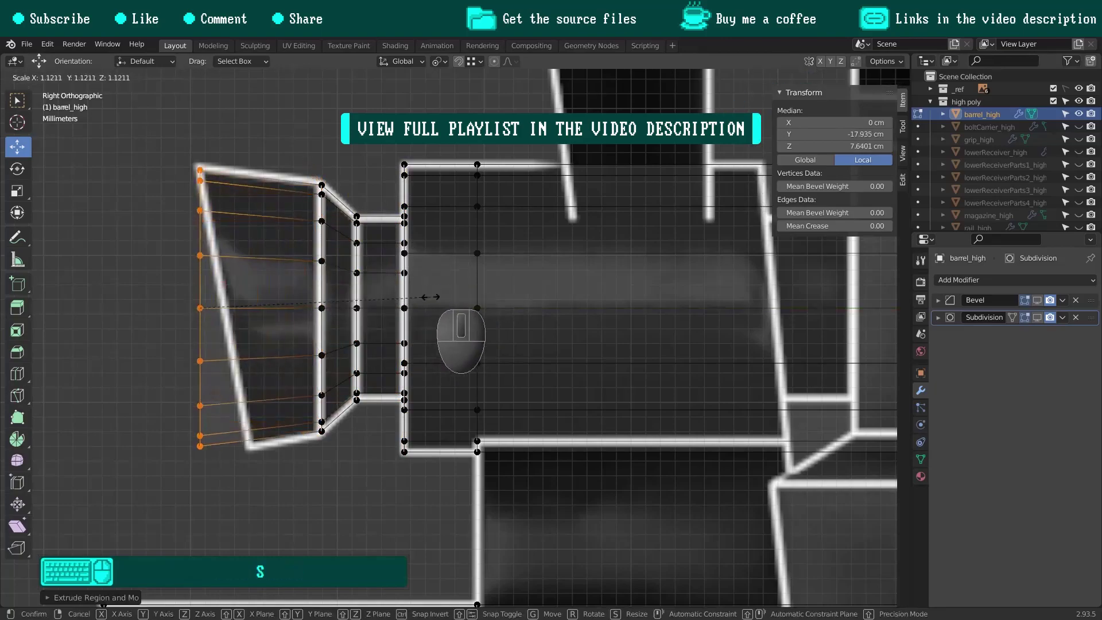
left_click(210, 161, "shift")
Shear the cap's end ring to match the slanted front edge in the reference.
left_click_drag(202, 118, 122, 128)
scroll(353, 230, "down", 5)
key("z")
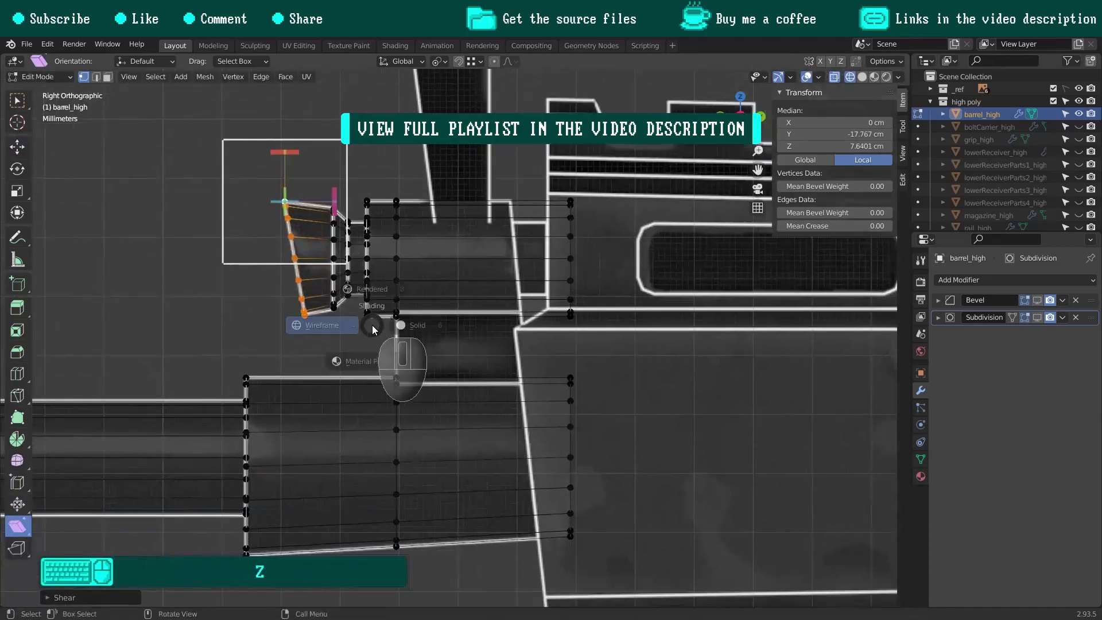
Grid fill the cap's open front with a span of 4 and adjust the fill's offset.
middle_click_drag(374, 326, 466, 355)
left_click(18, 147)
key("ctrl+f")
left_click(447, 251)
key("F9")
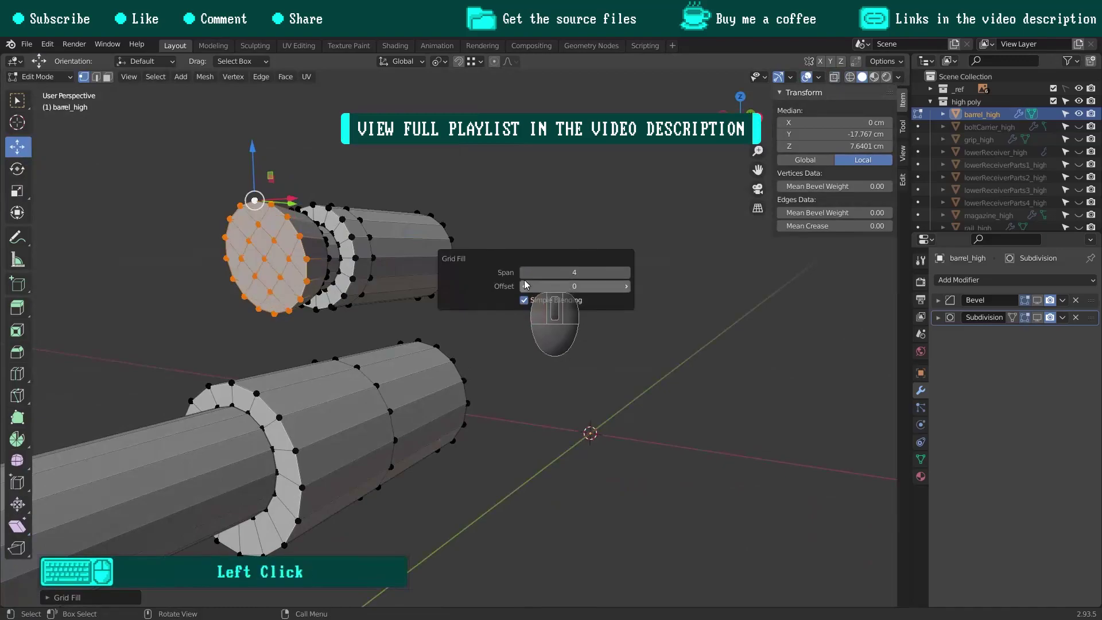
left_click(524, 289)
Select the facing polygons of the upper tube and lower cylinder and connect them with Bridge Edge Loops.
middle_click_drag(345, 321, 255, 322)
left_click(107, 76)
middle_click_drag(299, 275, 357, 234)
left_click(367, 325)
left_click(368, 247, "shift")
middle_click_drag(367, 247, 491, 294)
key("ctrl+e")
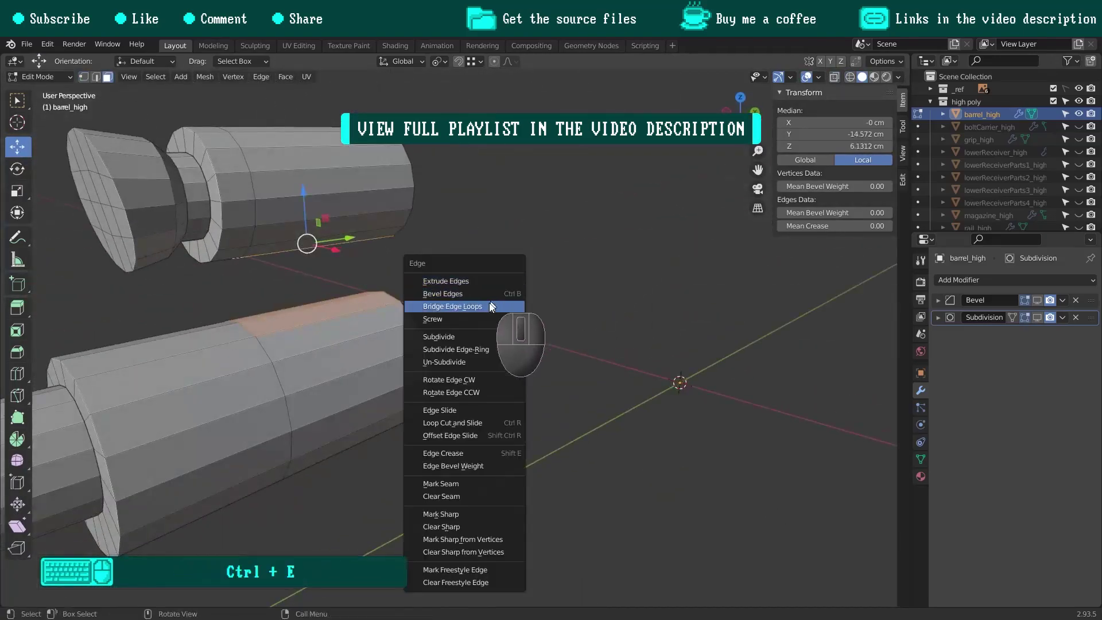
left_click(493, 306)
Add two loop cuts across the bridge between the cylinders and scale them to shape its front profile.
key("ctrl+r")
scroll(241, 293, "up", 1)
left_click(232, 294)
left_click(380, 251)
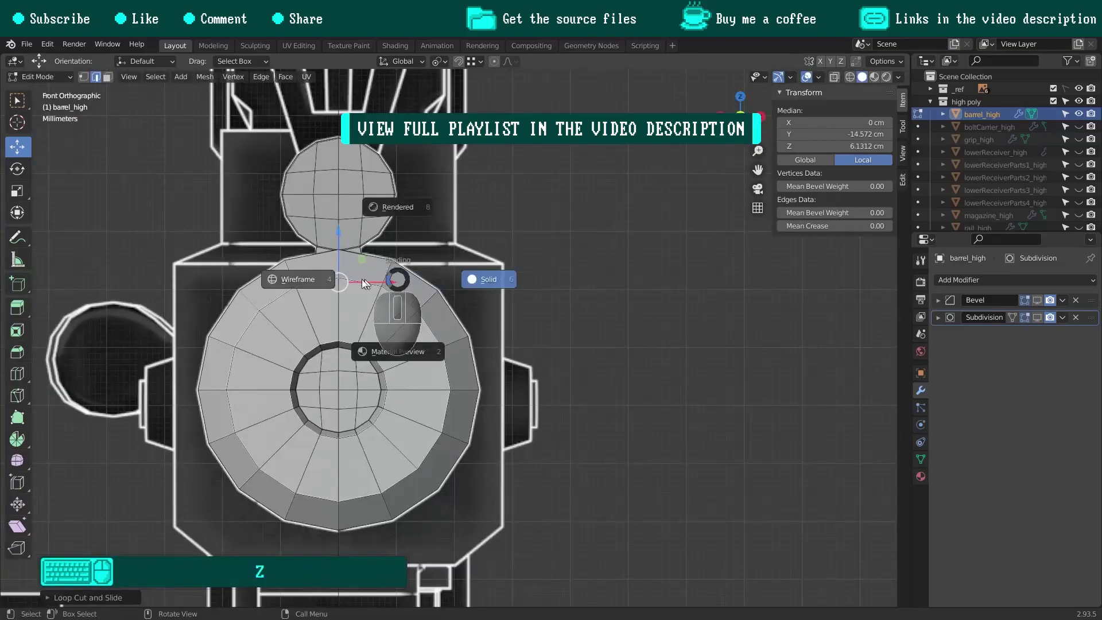
key("s")
left_click(474, 293)
Select all rear-end vertices of both cylinders and the bridge in the right wireframe view and shift them toward the receiver's edge.
key("shift+z")
middle_click_drag(488, 288, 431, 309)
middle_click_drag(431, 309, 350, 308, "shift")
scroll(413, 313, "up", 5)
left_click(84, 77)
left_click(474, 315)
key("grave")
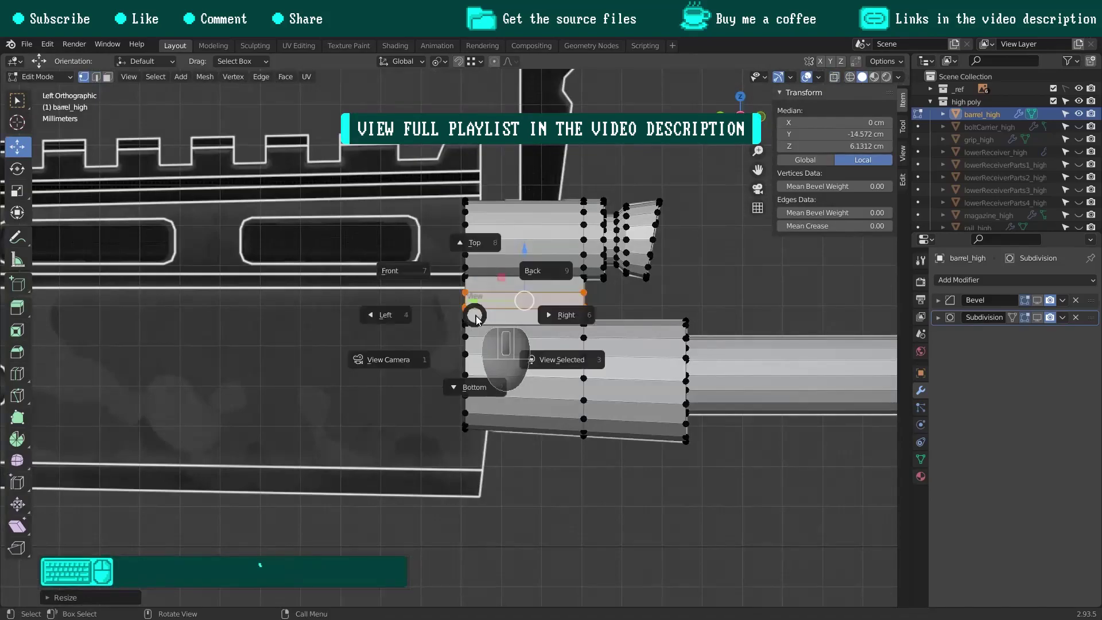
left_click(537, 315)
scroll(492, 322, "up", 2)
middle_click_drag(492, 322, 480, 337, "shift")
key("shift+z")
left_click_drag(480, 130, 389, 510)
middle_click_drag(439, 387, 589, 374, "shift")
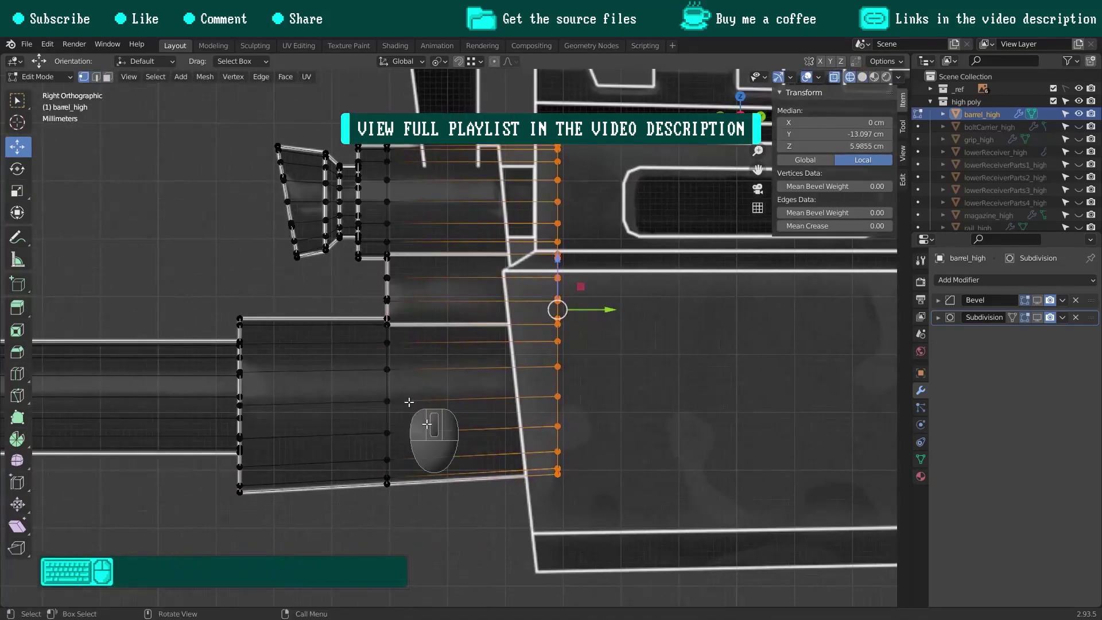
left_click_drag(565, 426, 484, 413)
Shear the rear-end vertices to follow the receiver's slanted front edge in the reference.
scroll(503, 144, "up", 9)
scroll(488, 149, "down", 10)
middle_click_drag(488, 151, 524, 162, "shift")
scroll(505, 161, "up", 11)
left_click(531, 182, "shift")
scroll(532, 181, "down", 10)
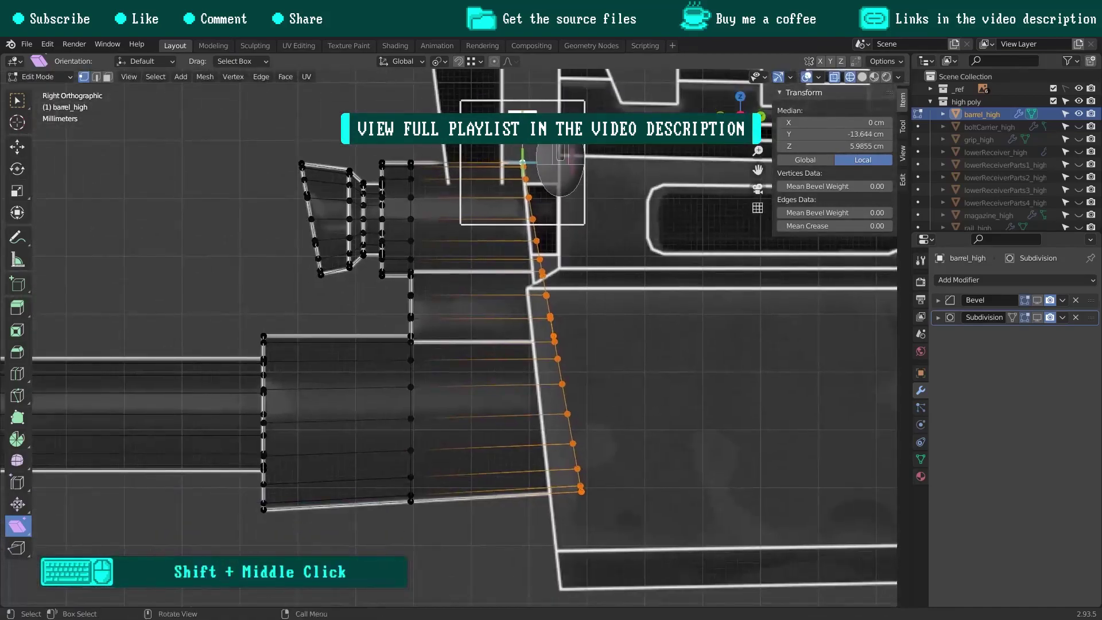
left_click_drag(443, 359, 395, 506)
middle_click_drag(476, 369, 525, 357, "shift")
Extrude the upper tube's rear loop inward and then rearward into a narrower stub reaching the receiver block.
left_click(17, 146)
left_click(644, 337)
mouse_move(642, 336)
middle_mouse_down()
mouse_move(562, 250)
mouse_move(522, 236)
mouse_move(529, 299)
middle_mouse_up()
left_click(521, 236, "alt")
key("KP_3")
scroll(474, 233, "up", 6)
key("z")
left_click(504, 304)
left_click(440, 61)
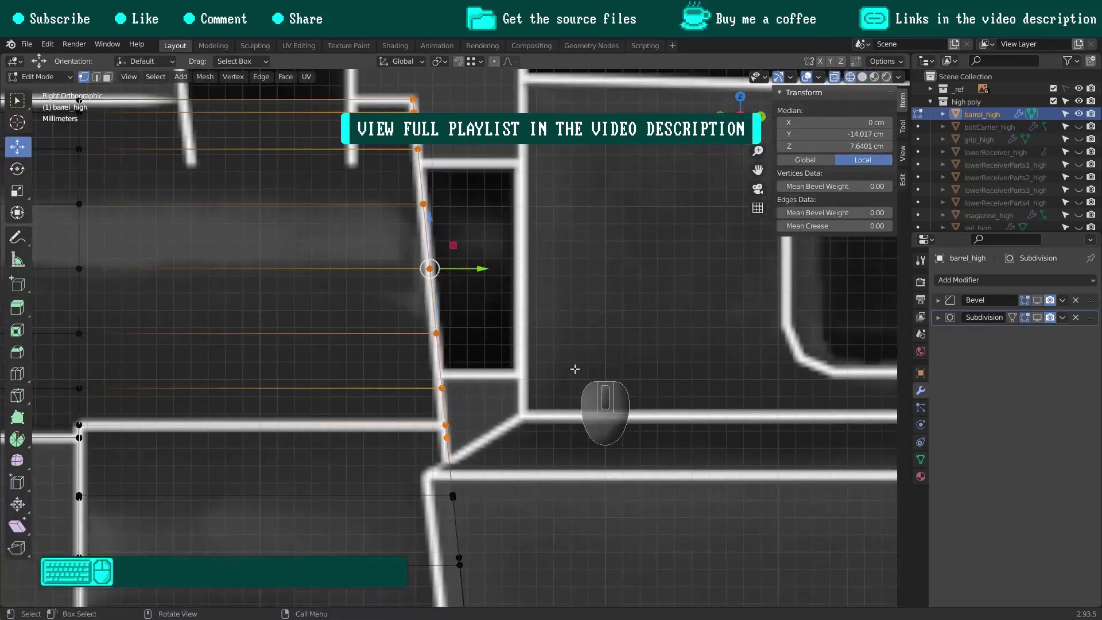
left_click(611, 267)
left_click_drag(601, 267, 583, 266)
key("z")
left_click(541, 316)
Grid fill the open rear end of the lower cylinder.
middle_click_drag(548, 328, 509, 361)
scroll(510, 361, "up", 2)
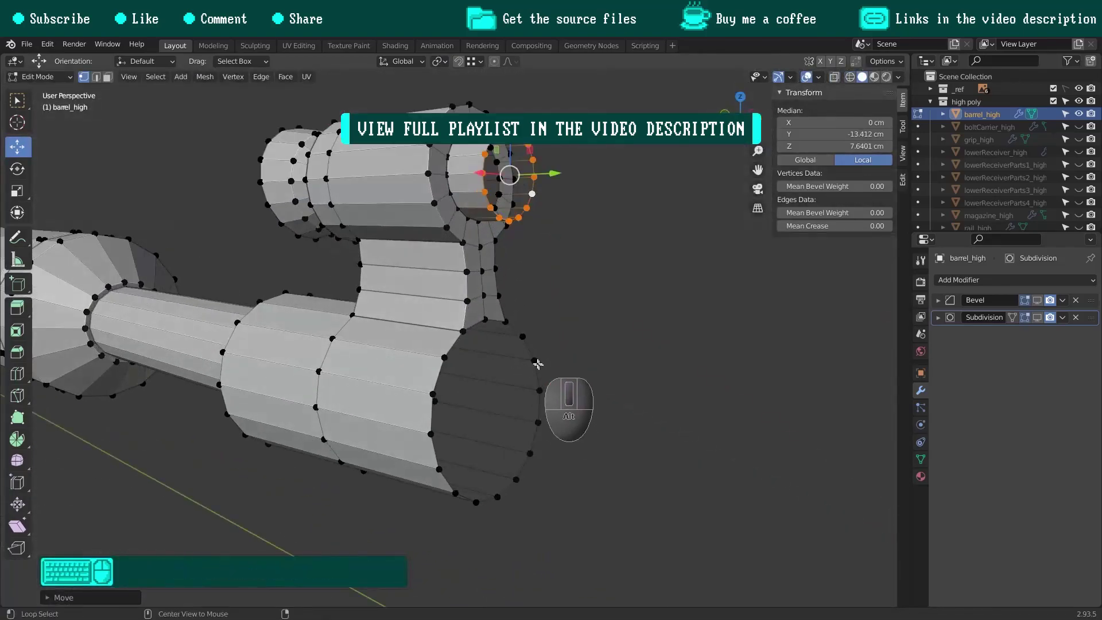
scroll(551, 376, "down", 5)
middle_click_drag(551, 376, 548, 326)
Shade the whole barrel mesh smooth and display its Bevel modifier in the viewport.
key("l")
scroll(385, 346, "down", 3)
middle_click_drag(385, 346, 442, 343, "shift")
left_click(285, 77)
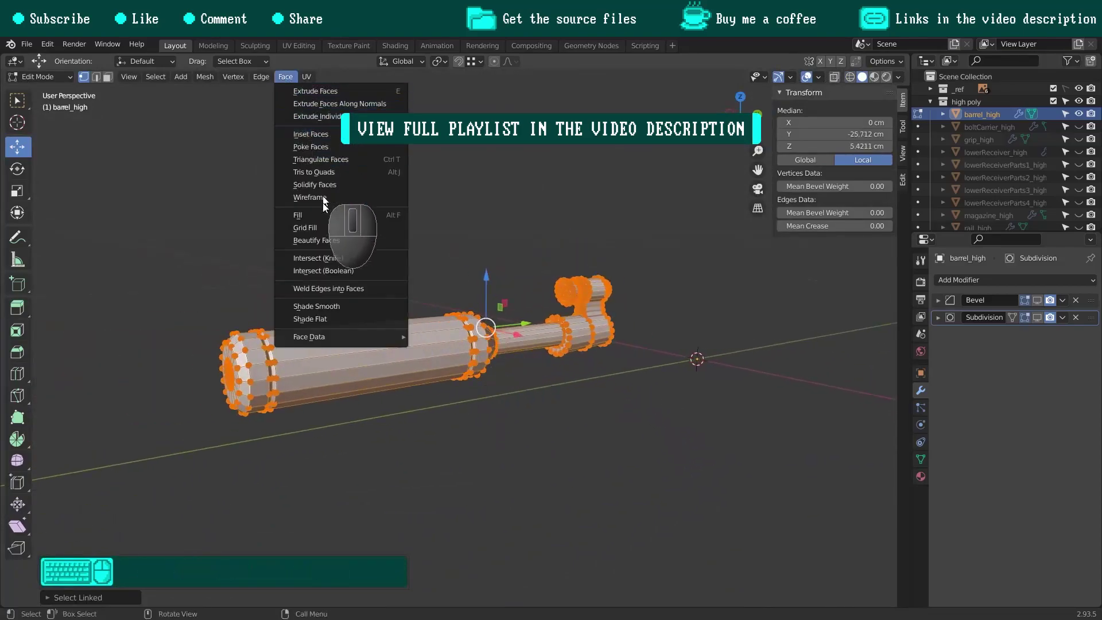
left_click(320, 306)
left_click(1040, 302)
Isolate the barrel's rear assembly by hiding all other geometry.
scroll(737, 299, "up", 3)
middle_click_drag(738, 298, 627, 325, "shift")
scroll(627, 325, "up", 3)
middle_click_drag(757, 320, 645, 345, "shift")
left_click(644, 345)
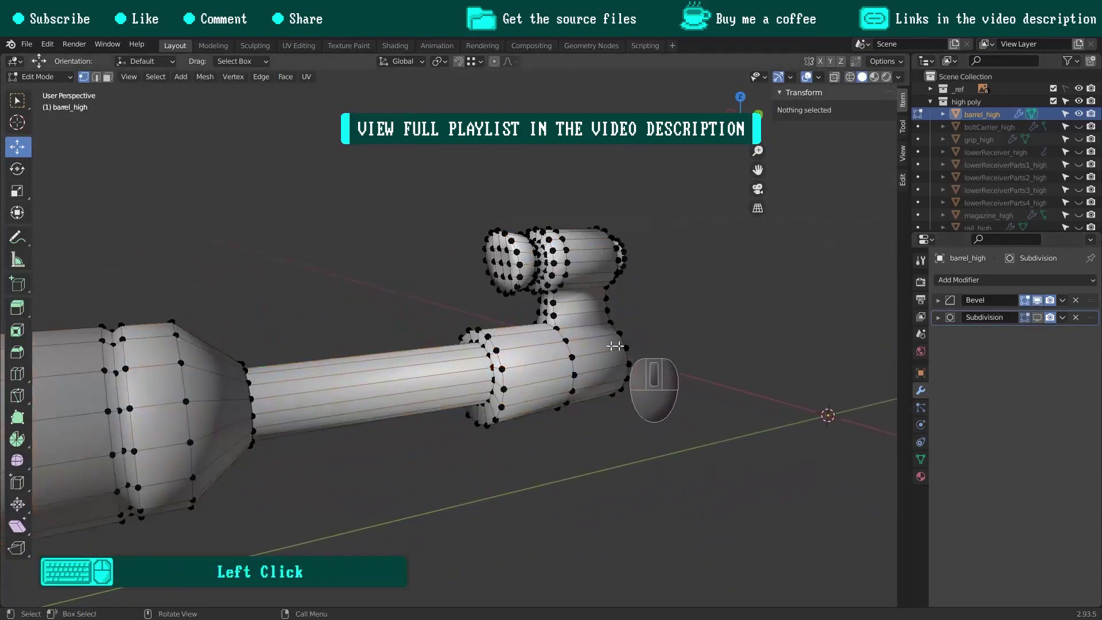
key("l")
key("shift+h")
Select the rear assembly's sharp edges plus the missing edge loop and set their mean bevel weight to 1.00.
left_click(154, 77)
left_click(164, 105)
left_click(157, 77)
left_click(189, 194)
scroll(582, 368, "up", 4)
middle_click_drag(566, 186, 300, 325)
left_click(442, 279, "alt+shift")
middle_click_drag(442, 279, 512, 268, "shift")
left_click_drag(826, 213, 861, 213)
left_click(819, 76)
scroll(448, 216, "up", 1)
left_click(448, 216)
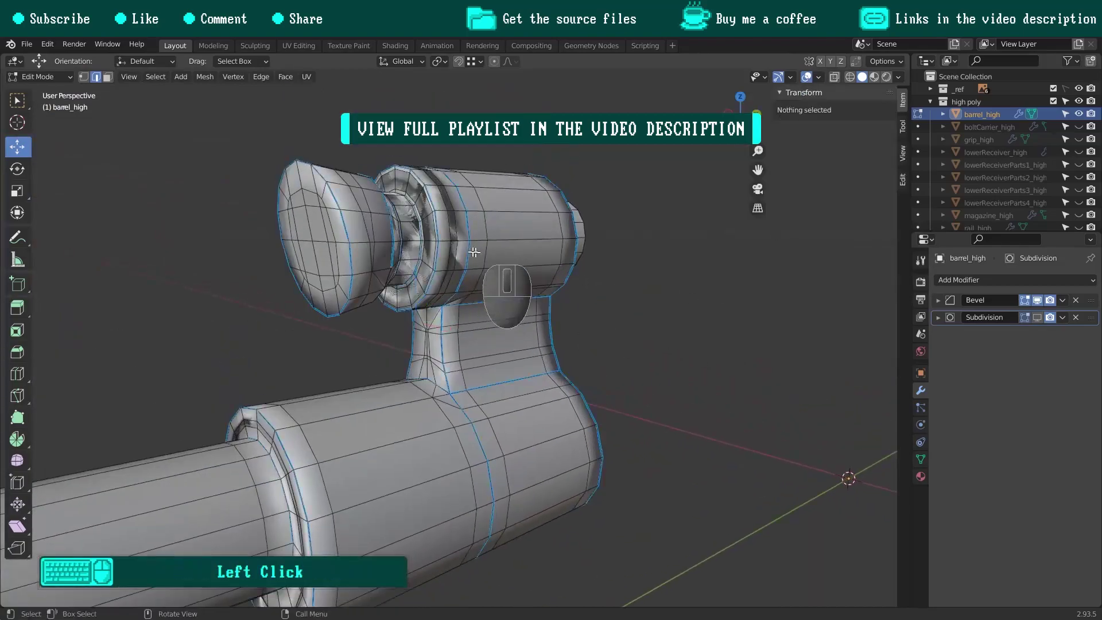
Lower the mean bevel weight of the edge loops around the cap's narrow neck.
scroll(420, 257, "up", 2)
middle_click_drag(413, 259, 305, 225)
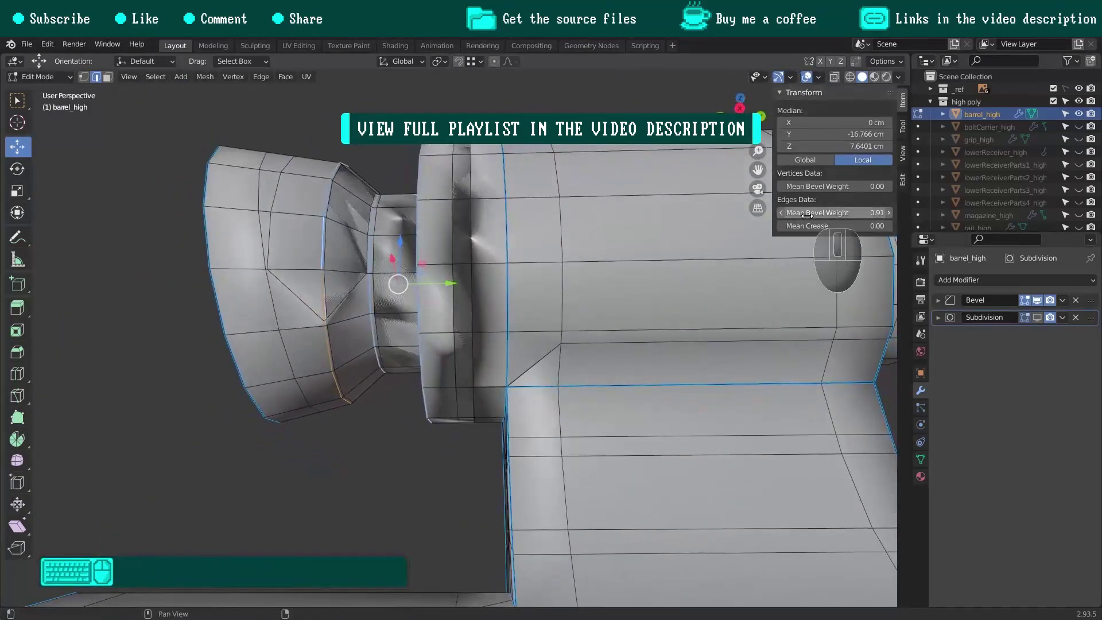
middle_click_drag(740, 356, 455, 320)
left_click_drag(839, 213, 816, 213)
scroll(433, 327, "down", 1)
middle_click_drag(434, 328, 345, 361)
scroll(374, 328, "down", 3)
Select the edge loops around the rear ends of the tube, bridge and lower cylinder and set their bevel weight to 0.49.
scroll(402, 293, "up", 1)
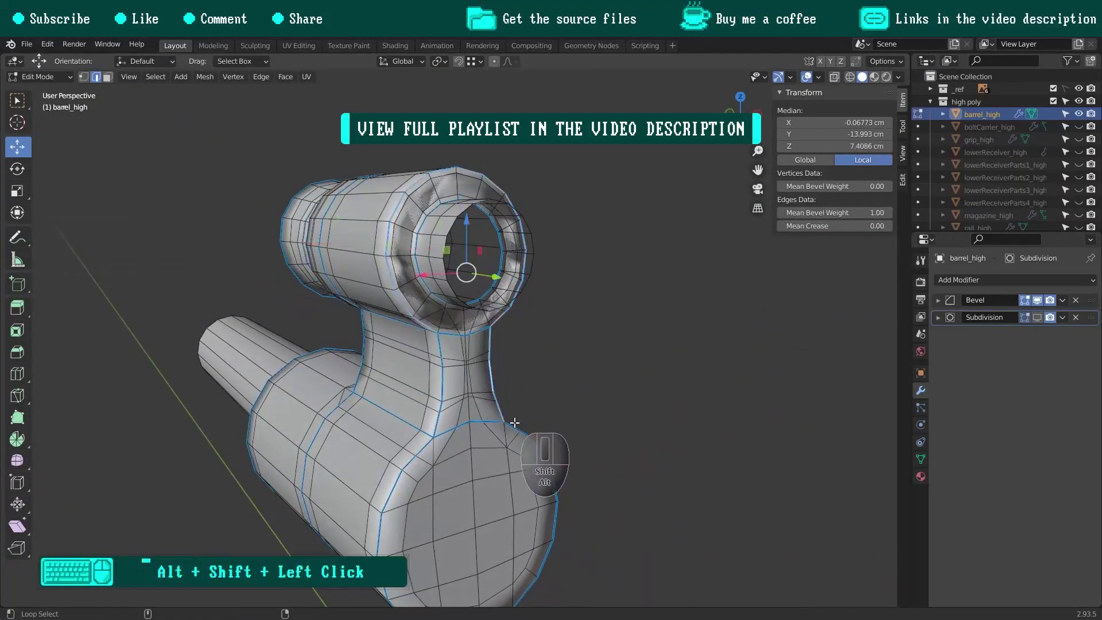
left_click(441, 379, "alt+shift")
middle_click_drag(459, 437, 453, 275, "shift")
scroll(459, 368, "up", 1)
left_click(497, 450, "alt+shift")
middle_click_drag(497, 321, 488, 453, "shift")
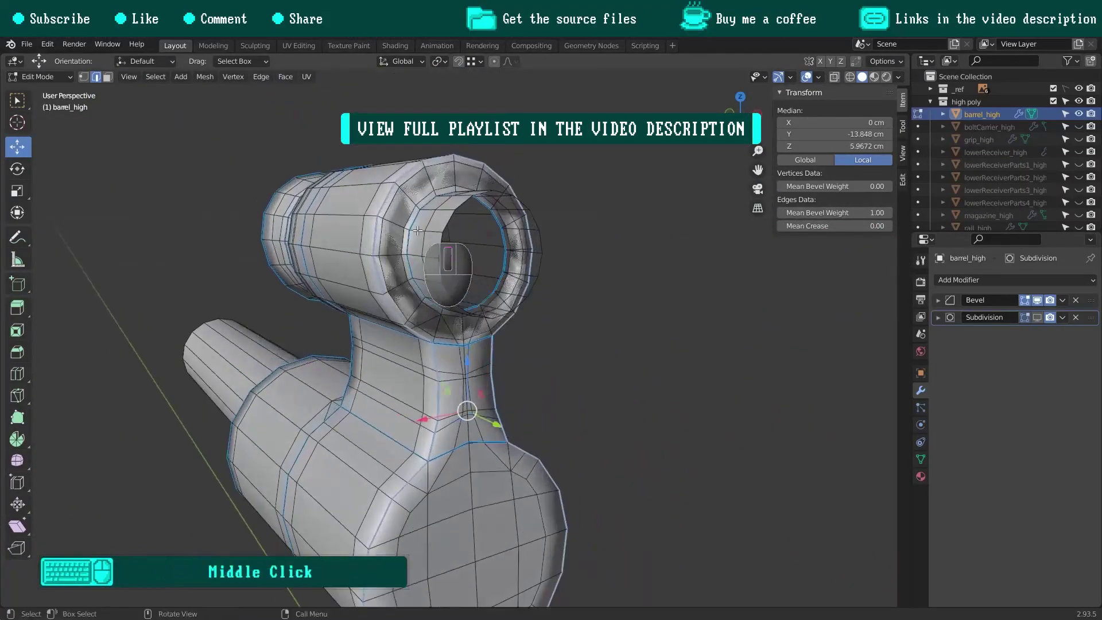
middle_click_drag(436, 322, 459, 310)
left_click(406, 253, "alt+shift")
left_click_drag(835, 212, 856, 213)
Add the edge loop where the bridge meets the upper tube to the edge selection.
middle_click_drag(437, 321, 297, 243)
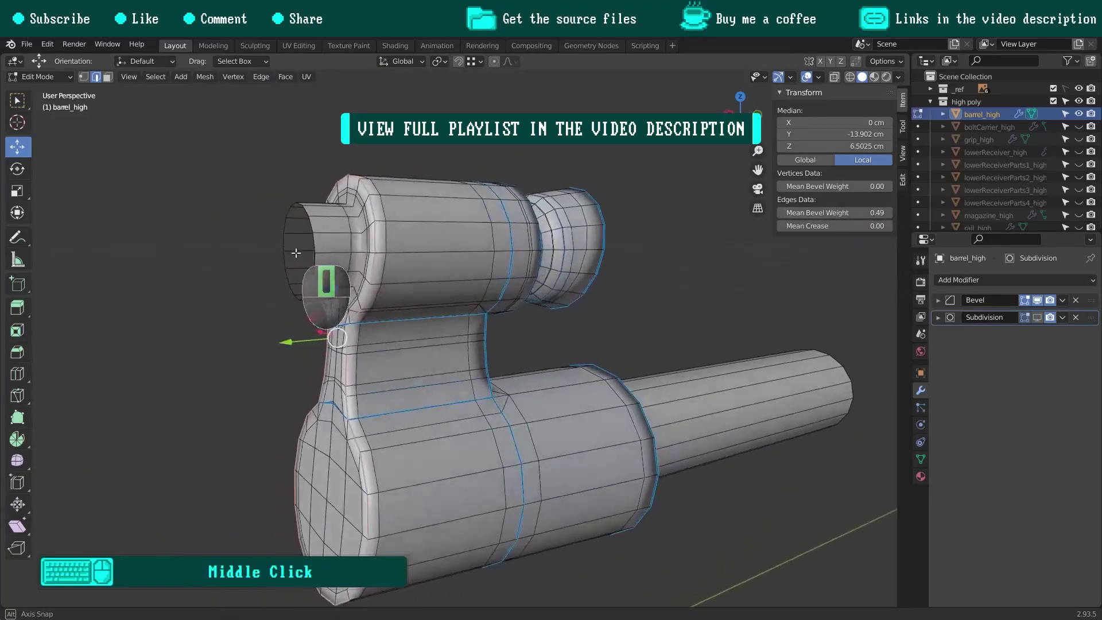
scroll(433, 325, "up", 1)
left_click(446, 334, "alt+shift")
scroll(446, 335, "down", 4)
middle_click_drag(592, 350, 732, 442)
Reveal the hidden geometry and isolate the suppressor.
key("alt+h")
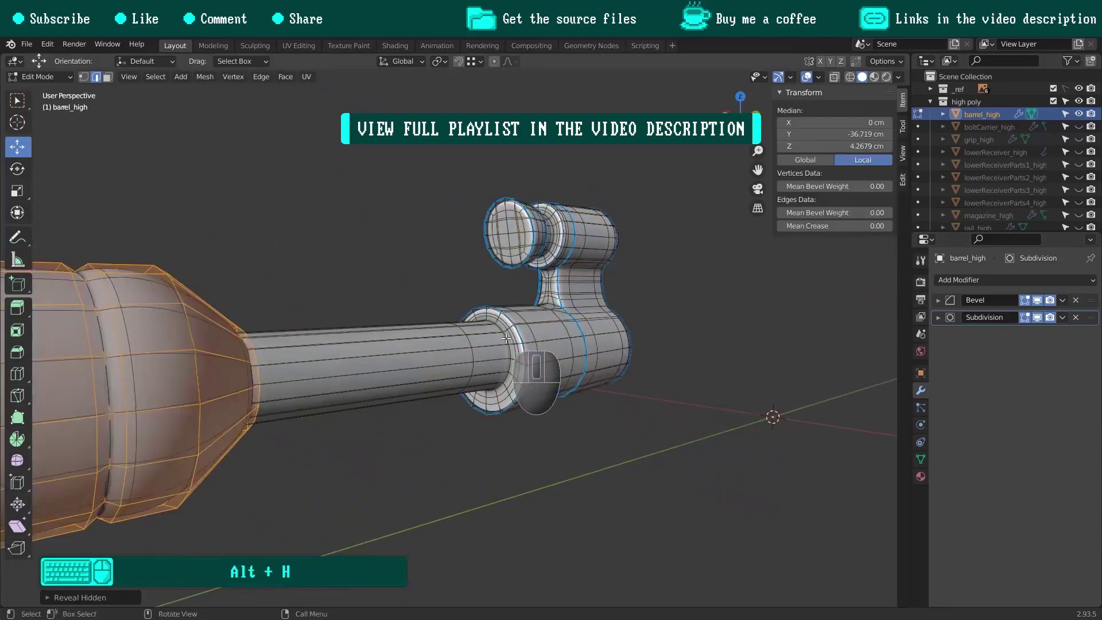
middle_click_drag(241, 321, 609, 322, "shift")
scroll(609, 321, "up", 2)
Select the suppressor's sharp edges and set their mean bevel weight to 1.00.
left_click(155, 76)
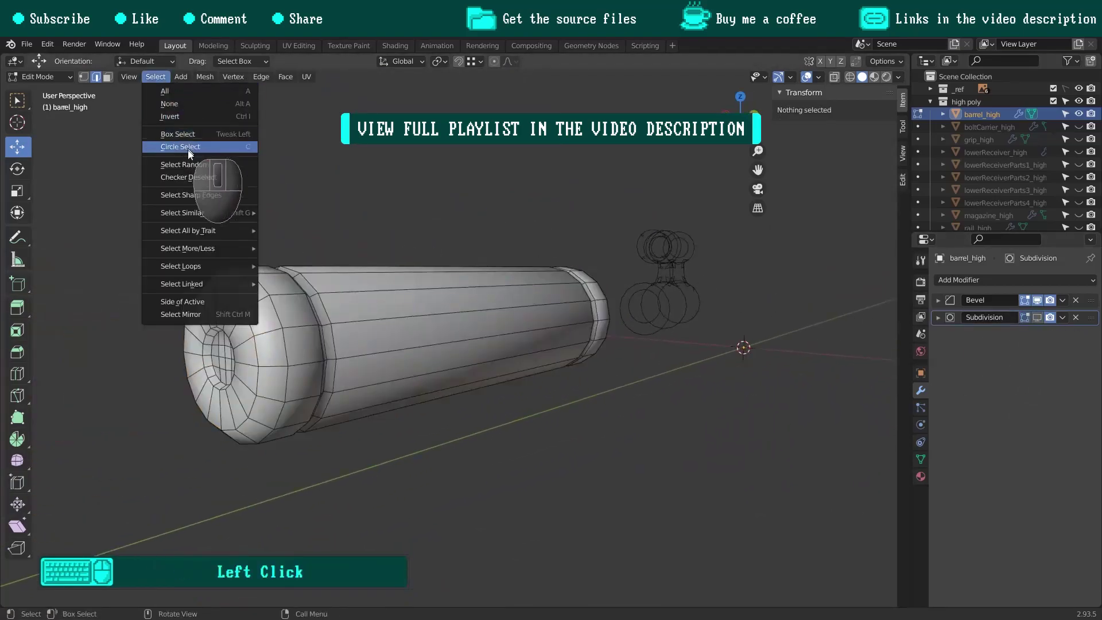
left_click(191, 195)
scroll(309, 340, "up", 2)
scroll(310, 335, "up", 3)
Select the edge loops of the grooves at both ends of the suppressor and lower their bevel weight.
left_click(337, 333, "alt")
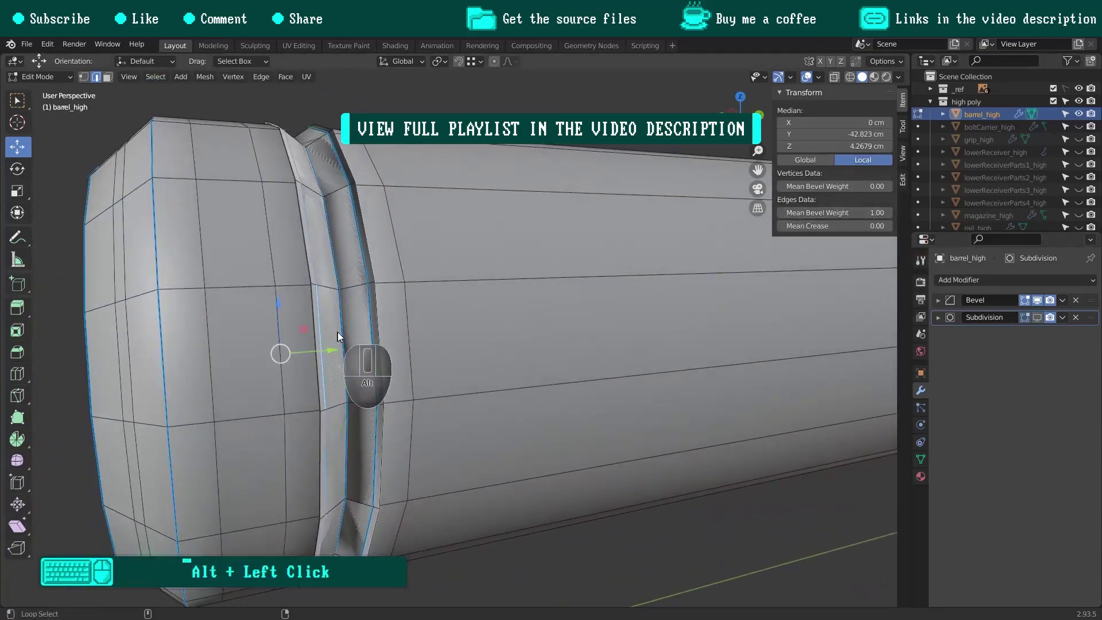
left_click(365, 331, "alt+shift")
scroll(368, 331, "down", 4)
middle_click_drag(666, 319, 526, 326, "shift")
scroll(574, 313, "up", 5)
left_click(594, 306, "alt+shift")
left_click_drag(843, 215, 798, 209)
Select the remaining edge loops at the suppressor's end and reduce their mean bevel weight.
scroll(689, 275, "down", 6)
middle_click_drag(632, 299, 356, 316)
middle_click_drag(321, 321, 414, 322, "shift")
scroll(390, 310, "up", 6)
key("alt+a")
scroll(386, 260, "up", 4)
left_click(363, 223, "alt")
left_click(383, 252, "alt+shift")
left_click(246, 350, "alt+shift")
left_click(285, 480, "alt+shift")
middle_click_drag(384, 425, 501, 352)
left_click(457, 391, "alt+shift")
left_click_drag(856, 218, 826, 218)
Reveal the rest of the barrel and display its Subdivision modifier in the viewport.
scroll(677, 310, "down", 6)
middle_click_drag(620, 333, 473, 369)
key("alt+h")
left_click(1038, 318)
left_click(819, 77)
left_click(748, 286)
scroll(632, 295, "down", 2)
left_click(726, 406)
Separate the suppressor from the barrel mesh into its own object.
key("l")
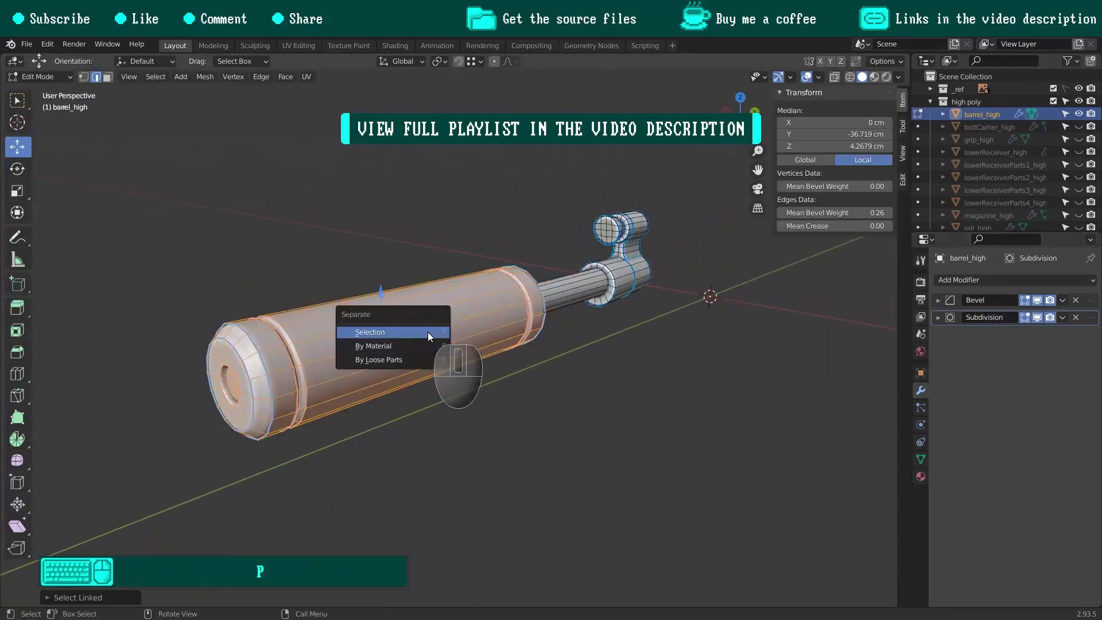
left_click(429, 333)
key("Tab")
Rename the separated suppressor object to suppressor_high.
left_click(509, 322)
middle_click_drag(508, 322, 494, 306)
left_click(398, 323)
type("suppressor_high")
key("Return")
Duplicate the top rail as frontSight_high and turn off the copy's Bevel and Subdivision display in the viewport.
scroll(306, 333, "down", 9)
left_click(511, 307)
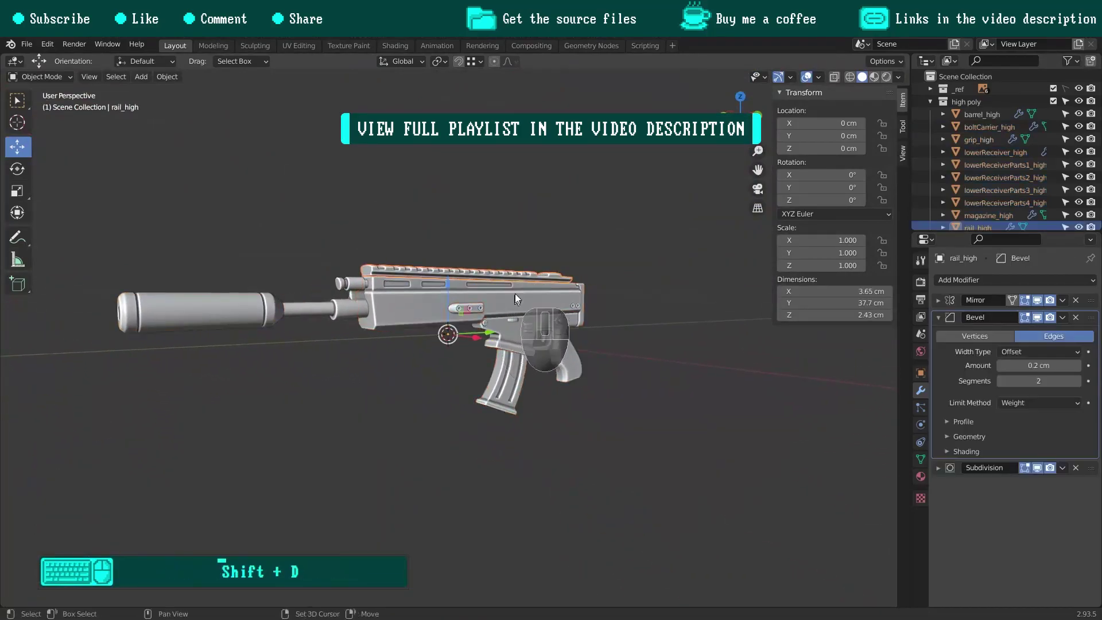
left_click(938, 317)
left_click(1038, 317)
left_click(552, 278)
scroll(397, 264, "up", 8)
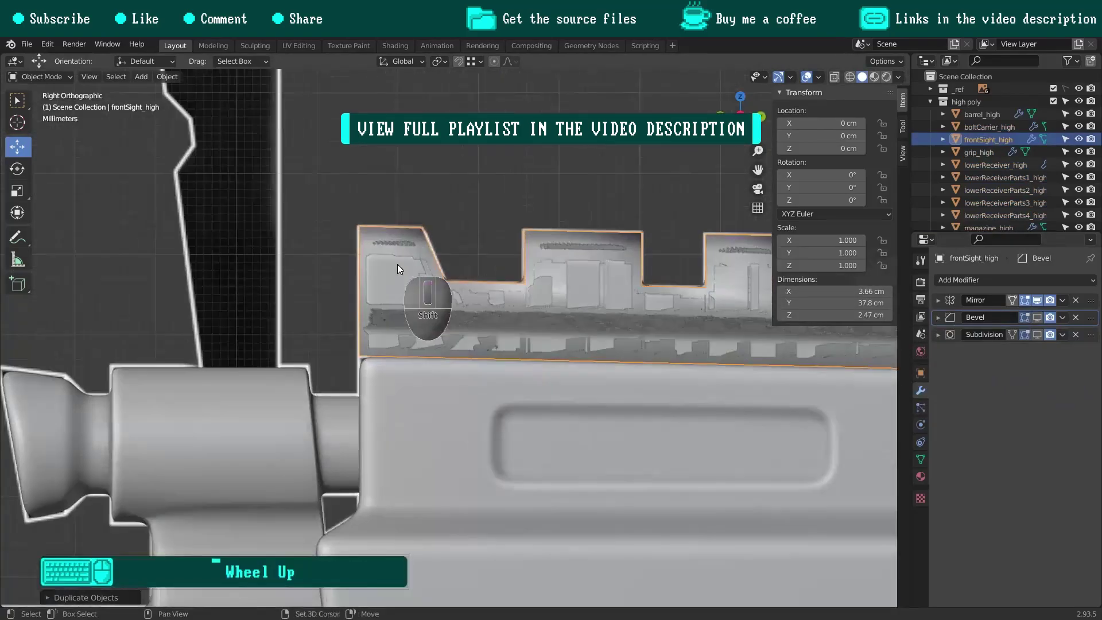
Isolate frontSight_high for editing and delete the rail geometry not needed for the front sight.
left_click(1074, 122)
left_click(1079, 139)
key("Tab")
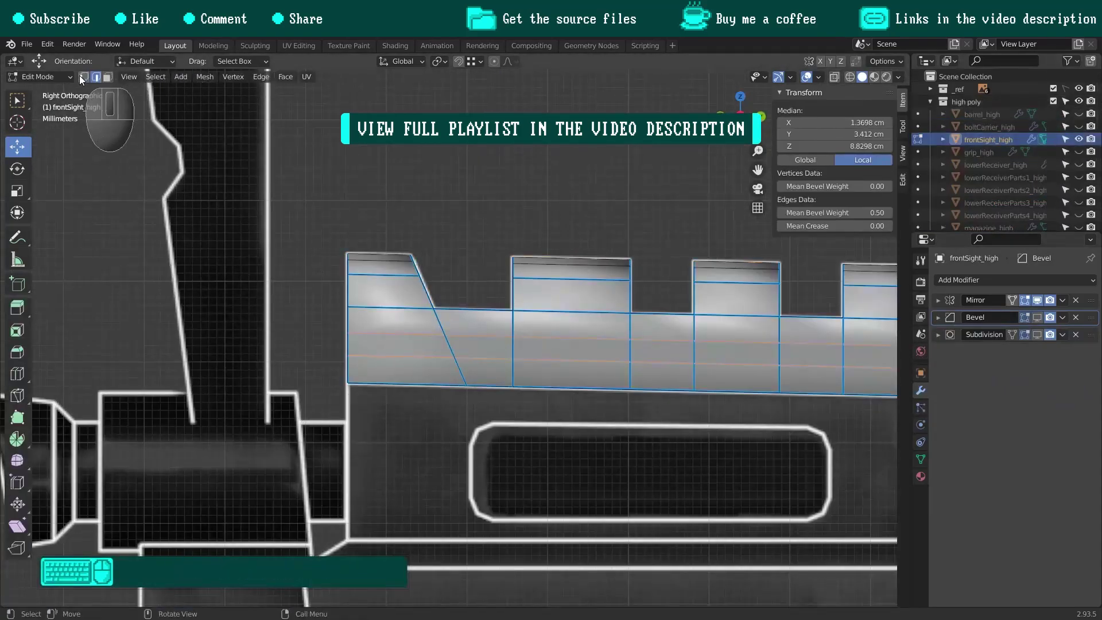
key("x")
left_click(599, 347)
left_click_drag(503, 335, 639, 448)
scroll(638, 462, "down", 3)
left_click_drag(599, 397, 403, 182)
scroll(387, 198, "up", 8)
Move the remaining vertices onto the front sight's rear line in the side view.
left_click(223, 207)
left_click_drag(221, 169, 539, 220)
left_click_drag(204, 123, 529, 154)
left_click_drag(583, 262, 180, 185)
scroll(516, 519, "down", 5)
middle_click_drag(516, 520, 514, 286, "shift")
Stretch the strip's upper and lower ends to the front sight's height in the side view reference.
left_click_drag(461, 118, 500, 448)
middle_click_drag(528, 494, 481, 241, "shift")
scroll(443, 258, "up", 5)
left_click_drag(377, 180, 423, 425)
scroll(425, 355, "down", 8)
middle_click_drag(425, 349, 406, 455, "shift")
left_click_drag(303, 188, 390, 514)
Add a loop cut across the strip and place it on the bend of the sight's outer outline in front view.
middle_click_drag(380, 316, 416, 365)
left_click_drag(417, 365, 417, 339)
key("KP_1")
scroll(450, 293, "up", 3)
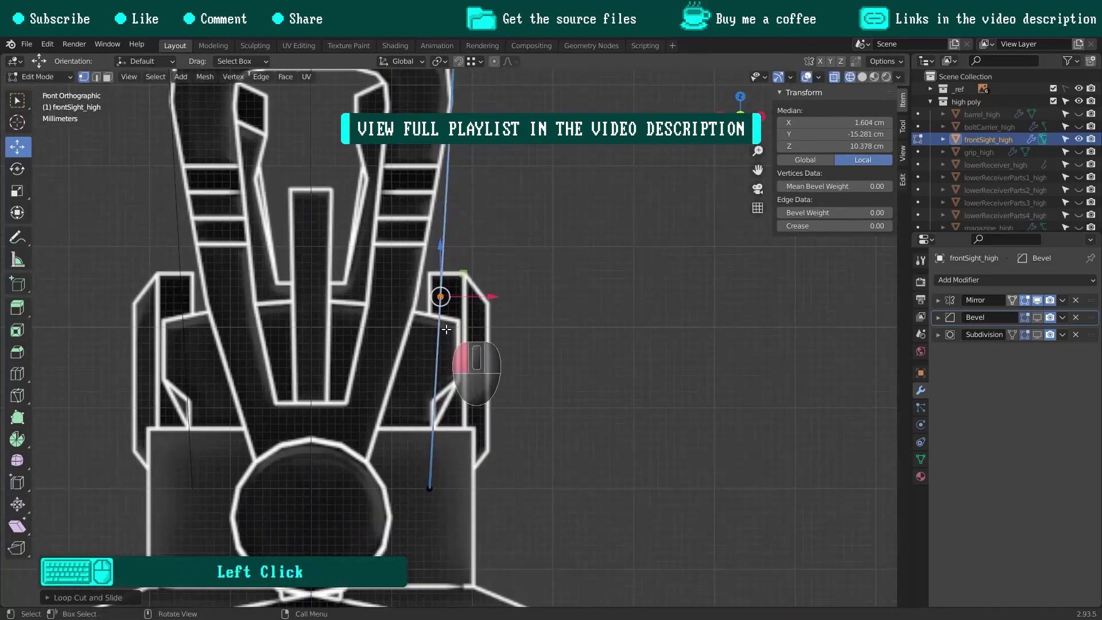
left_click(444, 325)
scroll(432, 301, "up", 6)
left_click_drag(456, 289, 379, 307)
Move the strip's bottom vertices inward to follow the lower outer outline of the front sight.
scroll(397, 305, "down", 6)
middle_click_drag(401, 355, 414, 268, "shift")
left_click_drag(397, 373, 448, 436)
left_click_drag(463, 402, 397, 396)
Extend the strip's top end inward to the mirror centre line along the sight's upper outline.
middle_click_drag(426, 189, 413, 507, "shift")
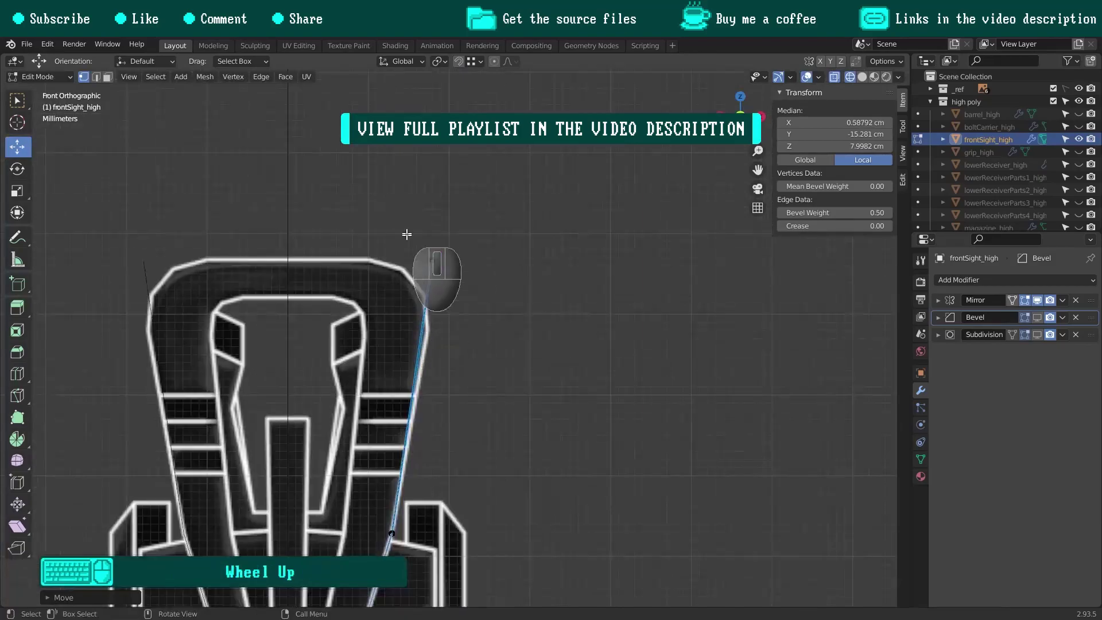
left_click(245, 289)
middle_click_drag(326, 294, 412, 288, "shift")
scroll(413, 288, "down", 3)
middle_click_drag(456, 417, 502, 320, "shift")
Select the whole sight strip and solidify its faces to give the frame thickness.
key("a")
key("ctrl+f")
left_click(533, 338)
type("mm")
key("Return")
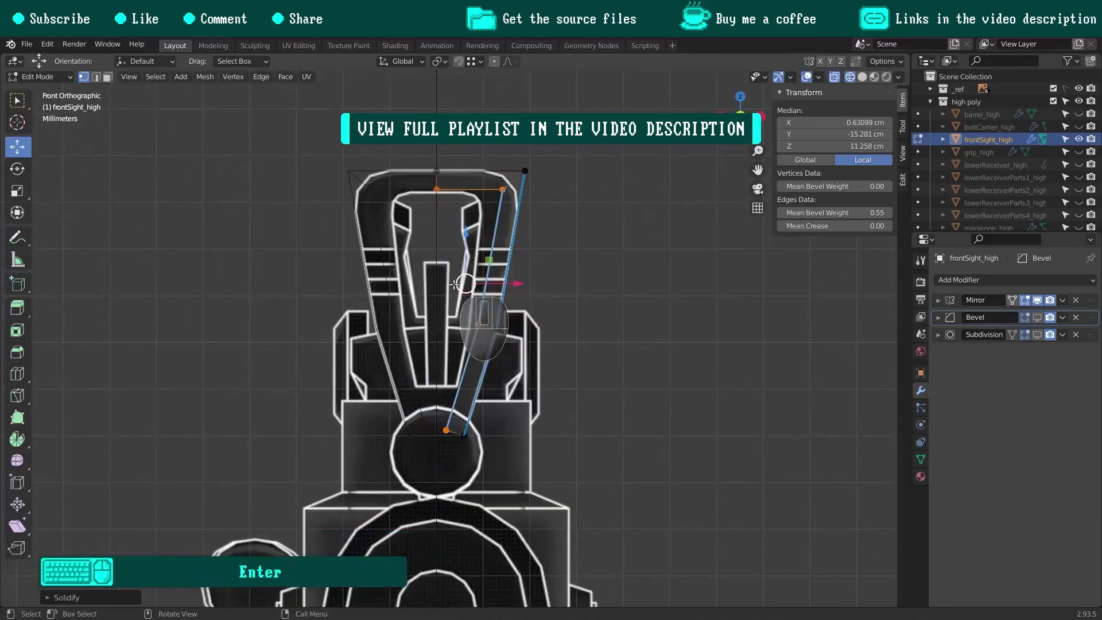
Level the frame's bottom vertices vertically and fit the vertices at the bend to the front view reference.
scroll(441, 425, "up", 8)
left_click(464, 451)
key("g")
key("z")
left_click(539, 451, "ctrl")
scroll(540, 444, "down", 6)
left_click(533, 295)
scroll(548, 297, "up", 4)
key("g")
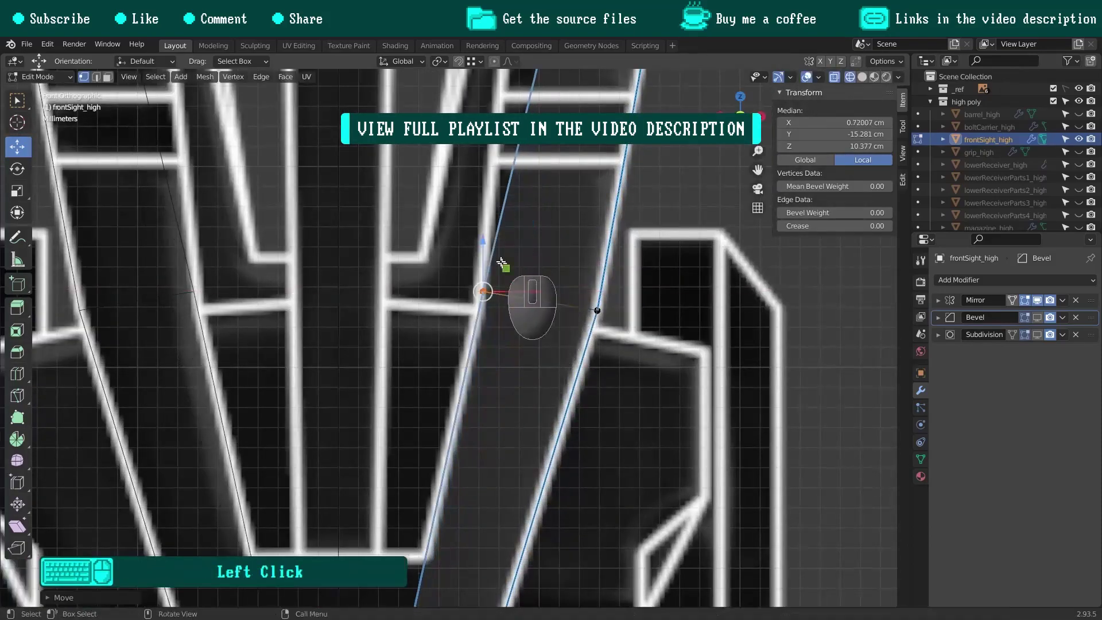
left_click_drag(588, 333, 543, 286)
Move the frame's upper vertices to match the top bar's thickness in the front view reference.
scroll(550, 269, "down", 5)
middle_click_drag(563, 247, 538, 431, "shift")
scroll(445, 227, "up", 3)
left_click_drag(421, 216, 657, 257)
left_click_drag(544, 193, 549, 201)
left_click_drag(586, 241, 531, 241)
scroll(531, 240, "down", 4)
middle_click_drag(530, 241, 488, 321, "shift")
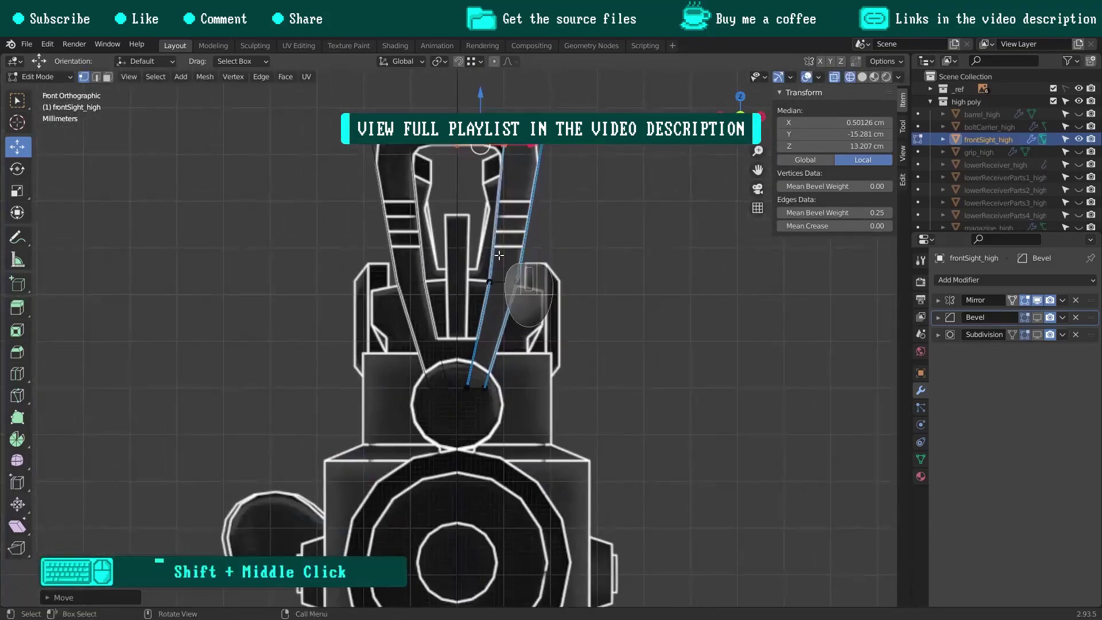
Add a loop cut at the bridge's height and extrude the lower inner face along X to the centre line.
scroll(454, 325, "up", 4)
key("ctrl+r")
left_click_drag(348, 331, 448, 493)
key("e")
key("x")
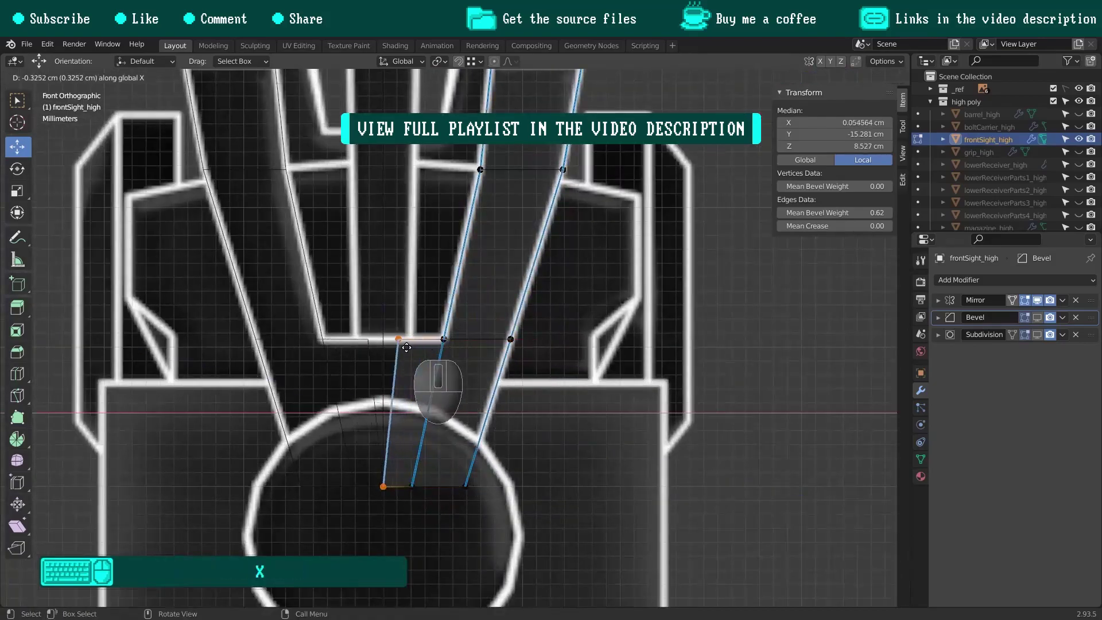
left_click(386, 343)
scroll(445, 315, "down", 5)
Select the end faces on the mirror seam of the top bar and lower bridge and delete them.
middle_click_drag(457, 253, 494, 311)
key("shift+z")
left_click_drag(362, 157, 430, 228)
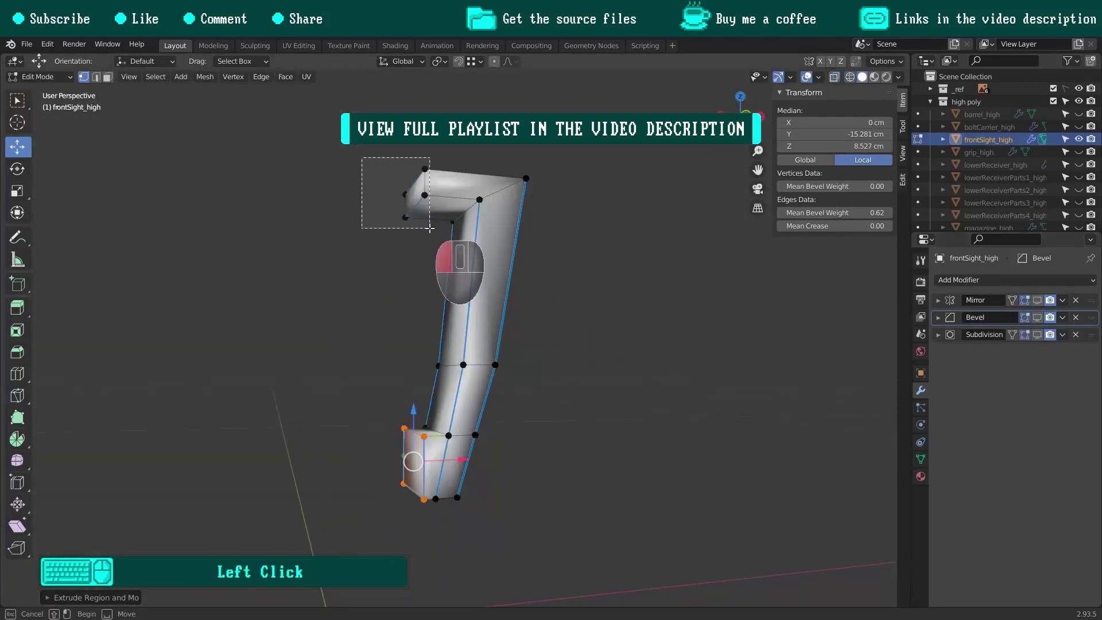
left_click_drag(421, 509, 420, 509, "shift")
middle_click_drag(425, 442, 505, 264)
left_click(505, 264)
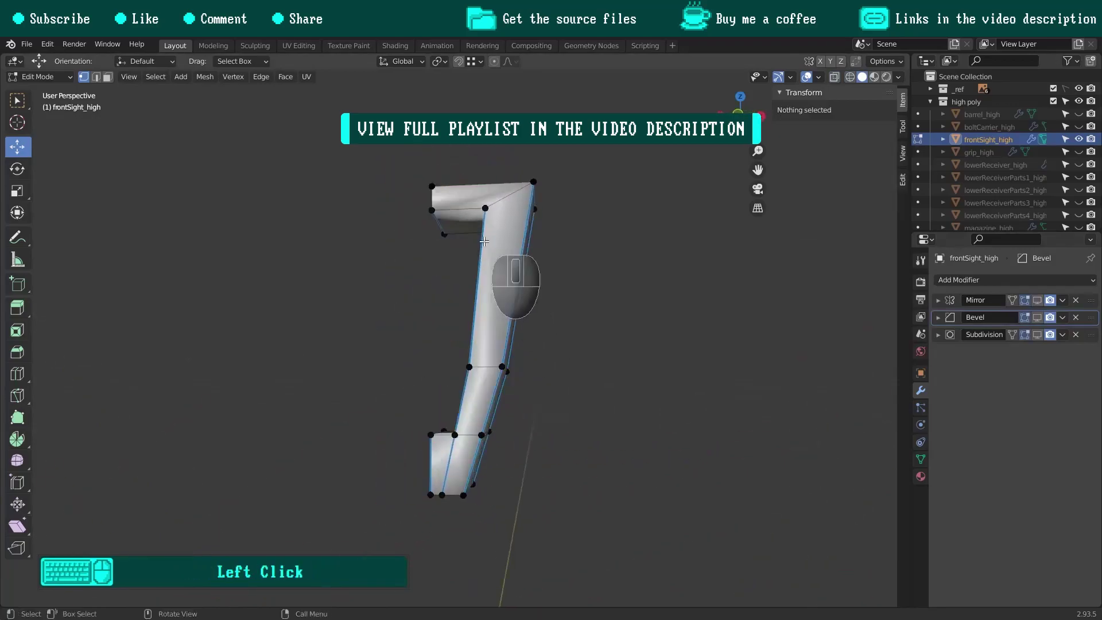
Display the Mirror modifier while editing and dissolve the diagonal edges at the frame's top corner.
left_click(1037, 301)
left_click(96, 77)
left_click(504, 196)
middle_click_drag(503, 209, 600, 206)
left_click(412, 192, "shift")
key("x")
left_click(502, 270)
Bevel the inner top corner of the frame with 3 segments to match the rounded opening.
left_click(447, 208)
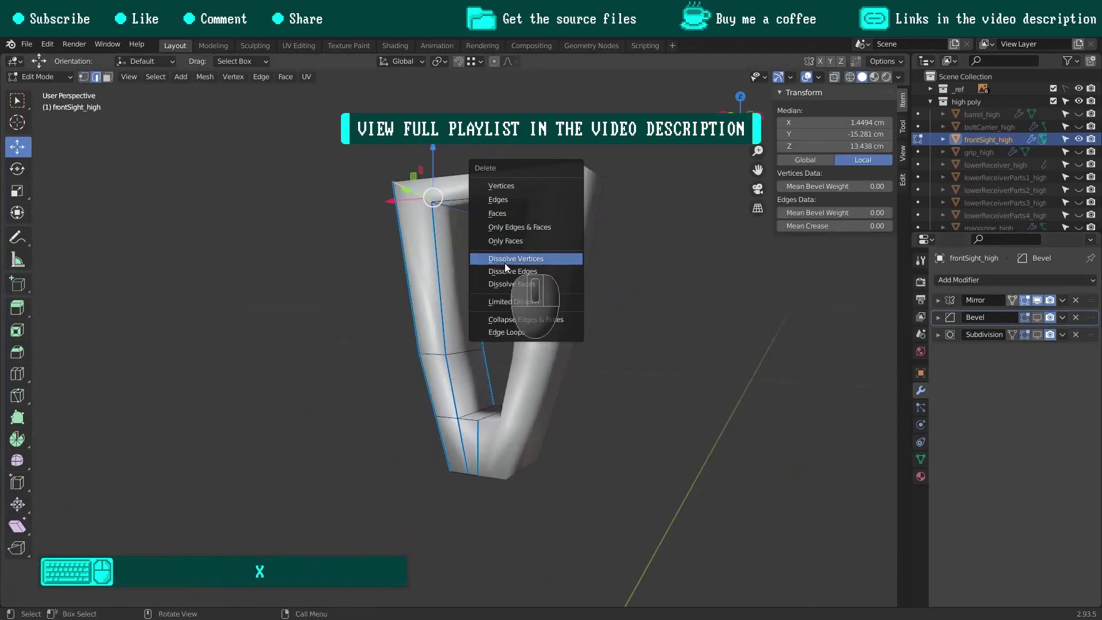
middle_click_drag(505, 287, 542, 300)
scroll(524, 209, "up", 5)
key("ctrl+b")
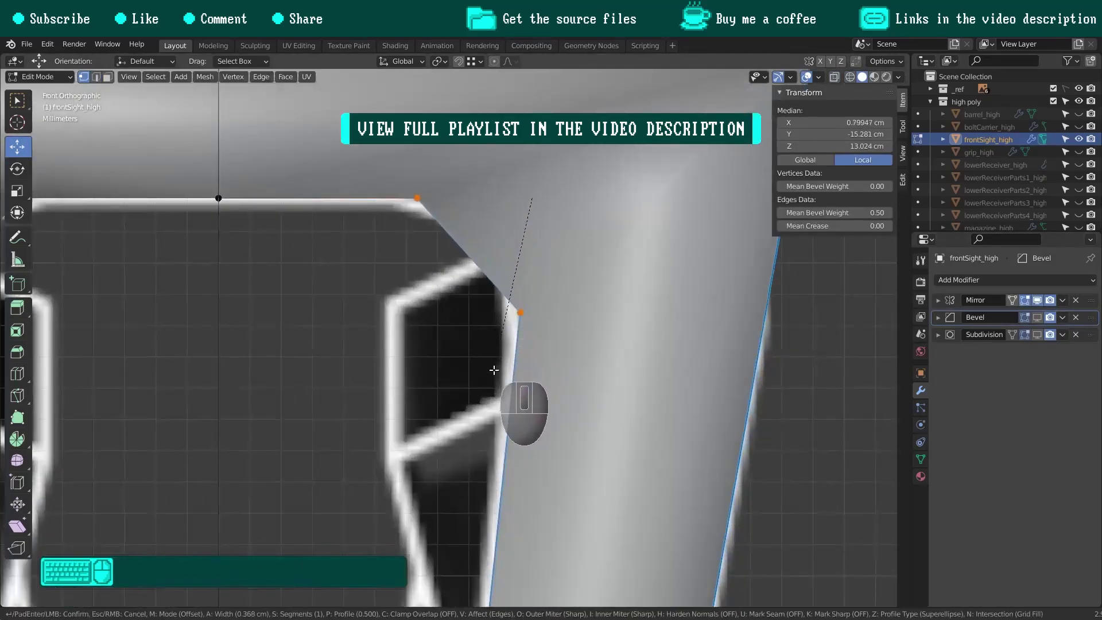
scroll(519, 344, "down", 7)
key("z")
left_click(539, 299)
Bevel the outer top corner of the frame with 3 segments to follow the reference outline.
left_click_drag(634, 242, 574, 277)
scroll(572, 277, "up", 5)
key("ctrl+b")
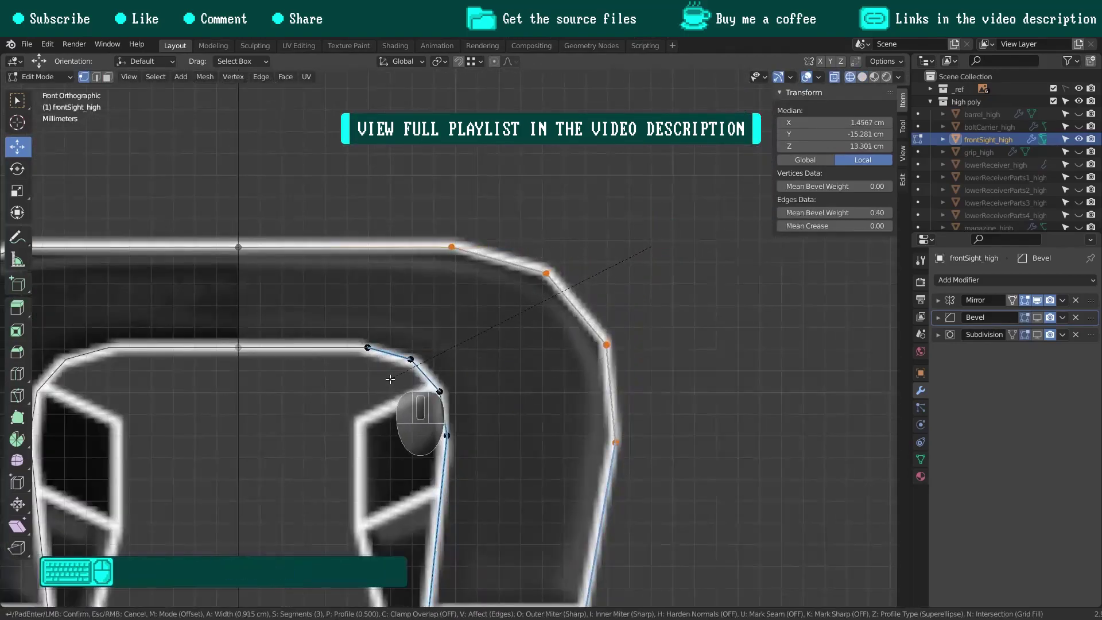
left_click(390, 379)
scroll(478, 345, "down", 4)
scroll(480, 345, "up", 2)
Knife edges across the frame's leg at the reference lines and add two loop cuts between the lower pair.
key("k")
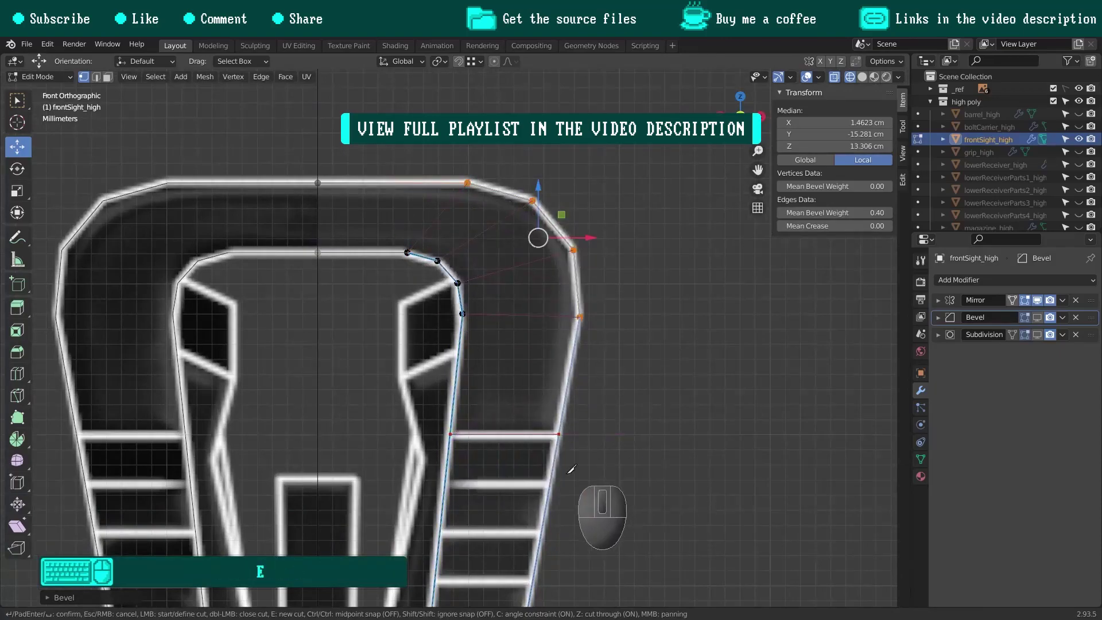
middle_click_drag(603, 460, 590, 252)
key("Return")
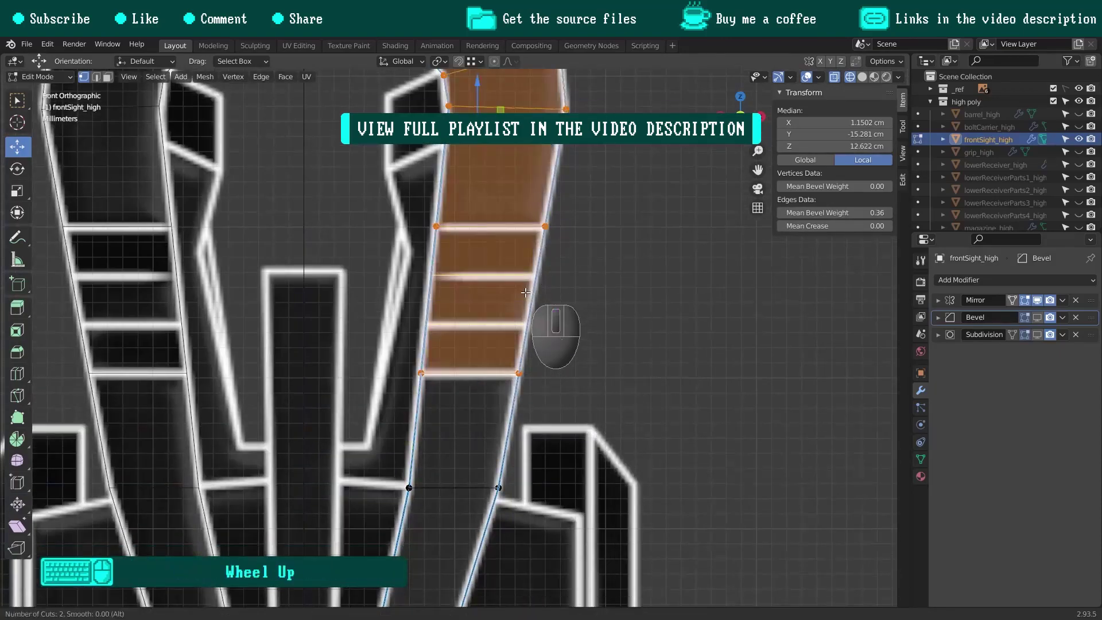
left_click(526, 293)
right_click(527, 294)
Select the frame's front vertices in side view and shear them to match the reference's slanted front edge.
scroll(551, 322, "down", 3)
key("grave")
middle_click_drag(552, 322, 485, 315, "shift")
scroll(436, 184, "down", 1)
left_click_drag(378, 129, 470, 518)
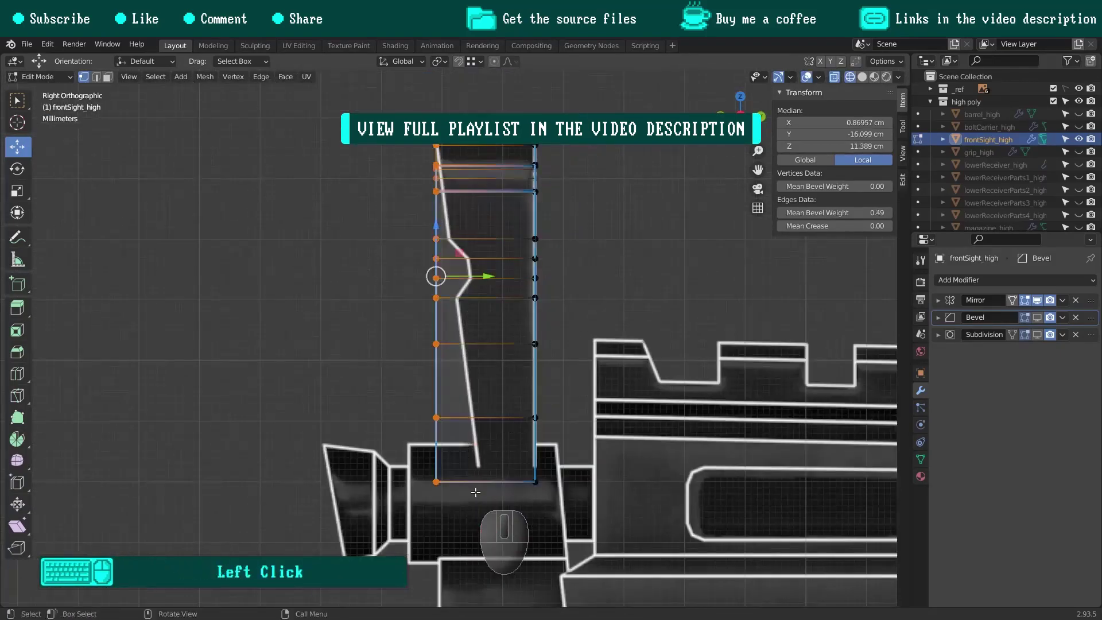
scroll(447, 102, "up", 6)
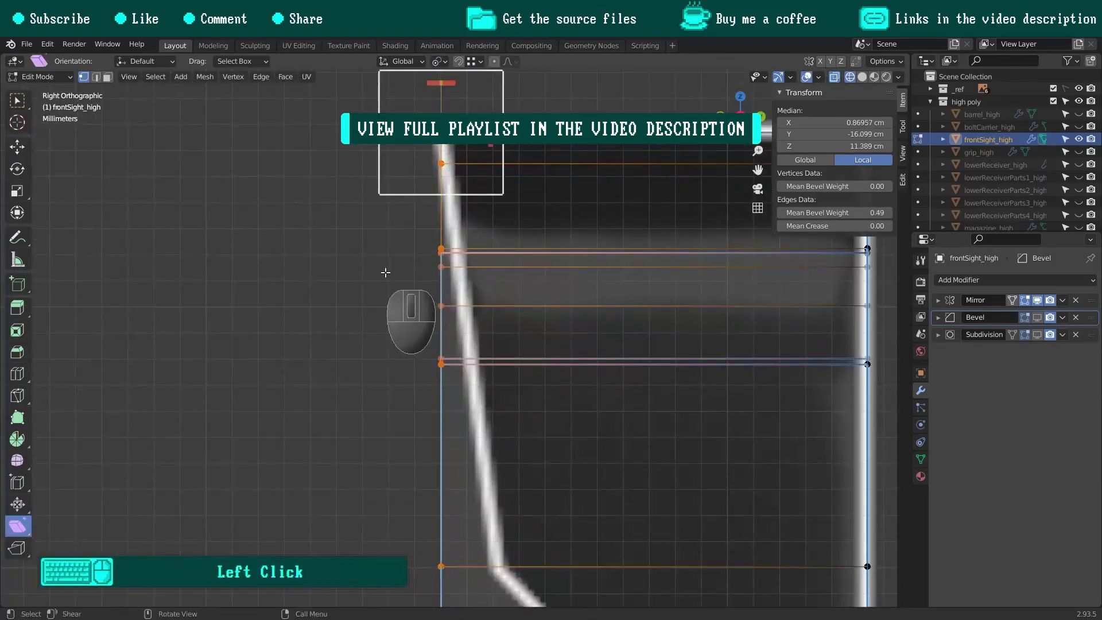
scroll(295, 337, "down", 5)
middle_click_drag(294, 337, 505, 262, "shift")
left_click_drag(428, 106, 460, 109)
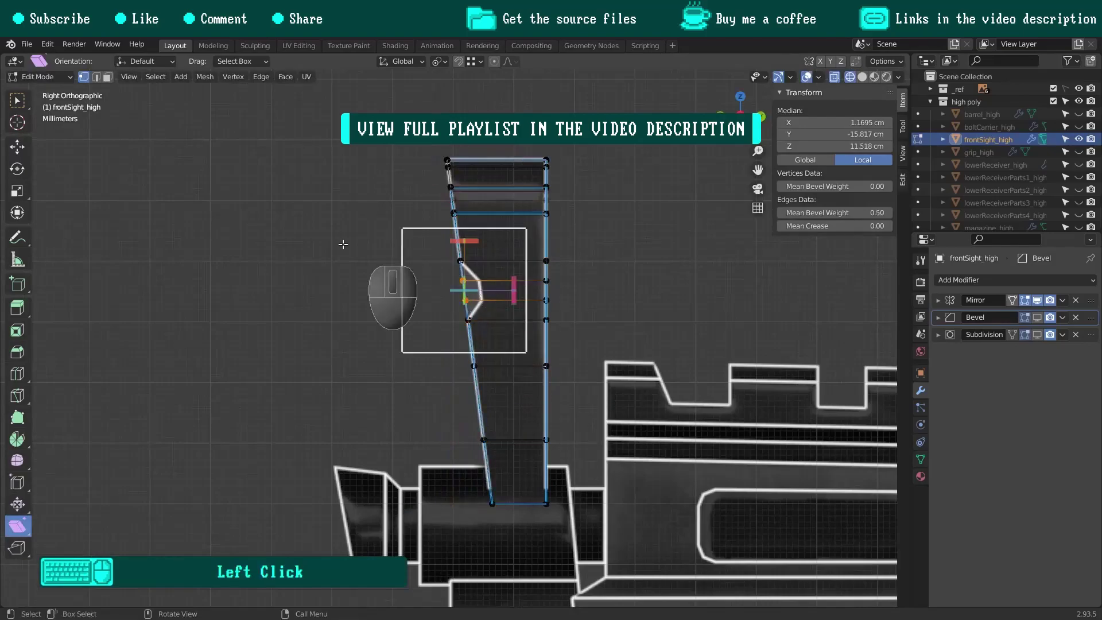
Move the two middle vertex rows of the front edge back along Y to form the notch.
key("shift+space")
key("g")
scroll(497, 295, "up", 7)
left_click_drag(430, 281, 490, 282)
Select the top face of the lower bridge and inset it with Boundary off.
scroll(533, 359, "down", 5)
key("grave")
left_click(487, 341)
scroll(414, 322, "up", 5)
left_click_drag(367, 290, 458, 332)
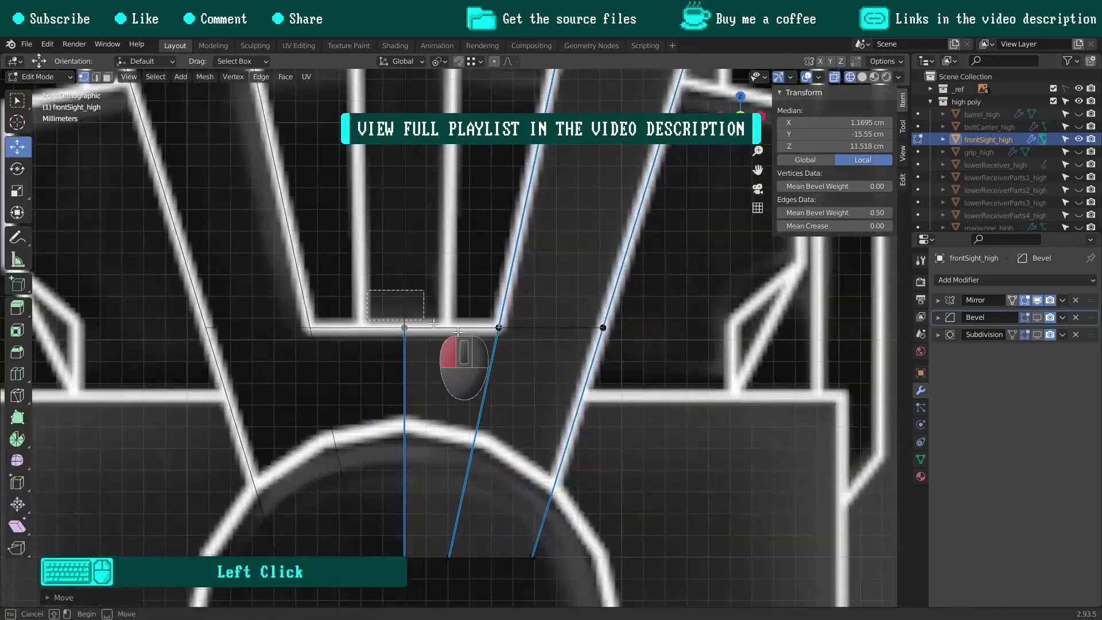
left_click(499, 344)
middle_click_drag(445, 322, 469, 351)
scroll(469, 351, "up", 1)
key("i")
left_click(516, 311)
key("F9")
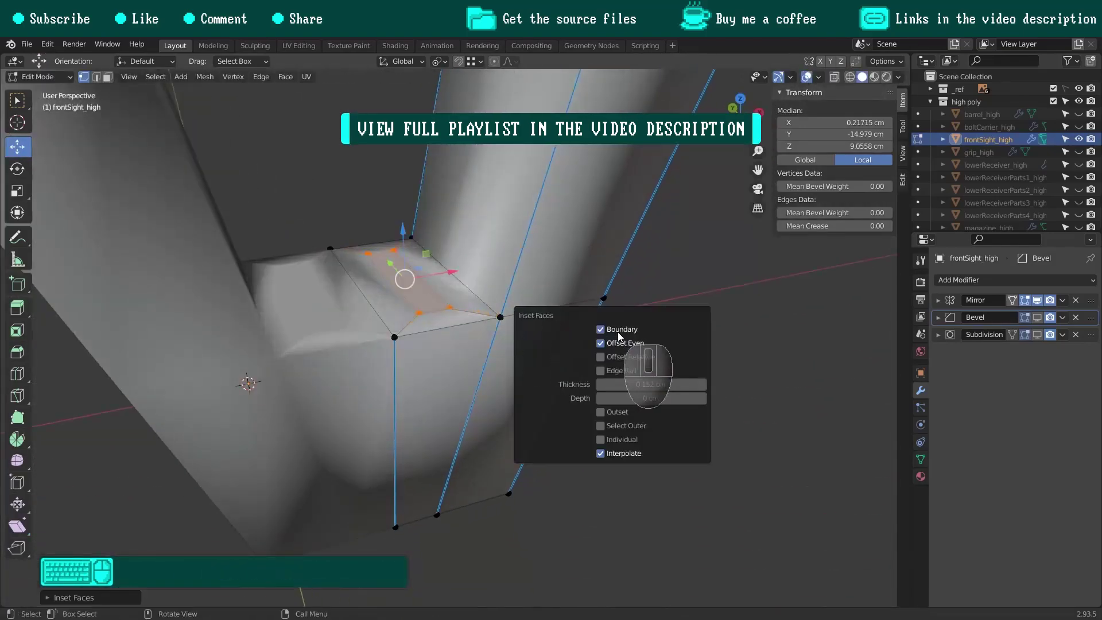
left_click(617, 332)
Scale the inset face along X to match the sight post's width in the front reference.
left_click_drag(374, 266, 383, 273)
key("grave")
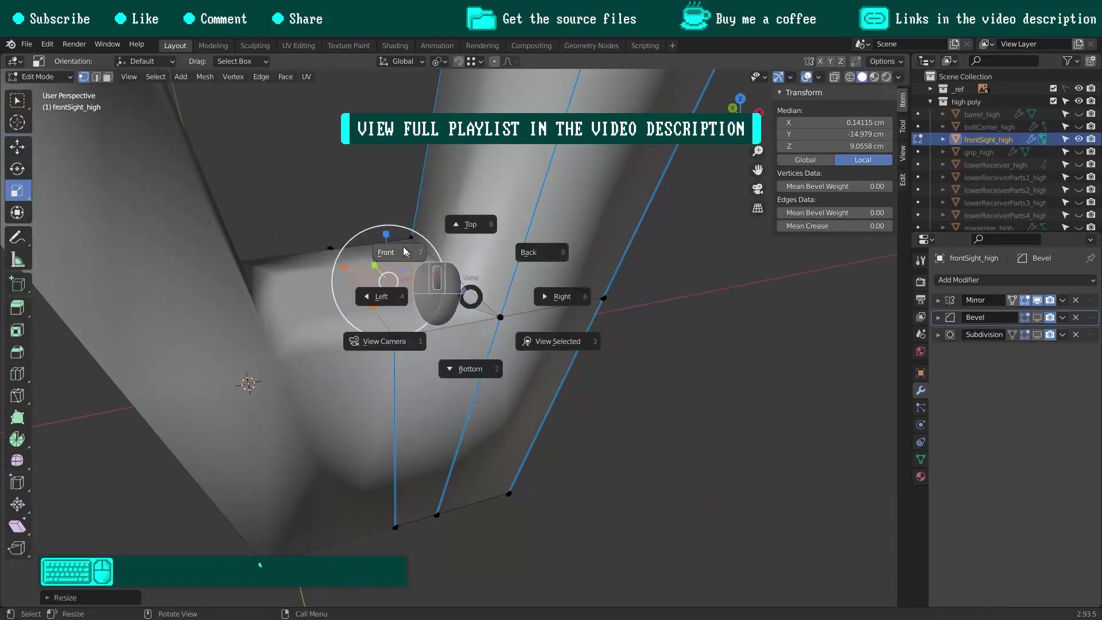
left_click(403, 254)
scroll(471, 320, "up", 3)
left_click_drag(475, 324, 444, 324)
scroll(449, 324, "up", 4)
Extrude the inset face upward to form the sight post and adjust its top to the reference.
scroll(449, 323, "down", 12)
middle_click_drag(448, 320, 445, 420, "shift")
key("e")
left_click(458, 144)
scroll(459, 145, "up", 3)
left_click_drag(471, 155, 494, 161)
scroll(408, 140, "up", 2)
middle_click_drag(440, 157, 414, 218)
scroll(408, 171, "down", 4)
Duplicate the front sight's upper outer edge in side view and move it onto the rear corner of the rear sight's top.
left_click(22, 151)
key("grave")
left_click(606, 234)
middle_click_drag(606, 233, 553, 233, "shift")
key("z")
key("z")
left_click(541, 183)
scroll(523, 161, "up", 5)
left_click(509, 157)
left_click(505, 319, "shift")
scroll(531, 266, "down", 11)
middle_click_drag(550, 273, 296, 242, "shift")
key("shift+d")
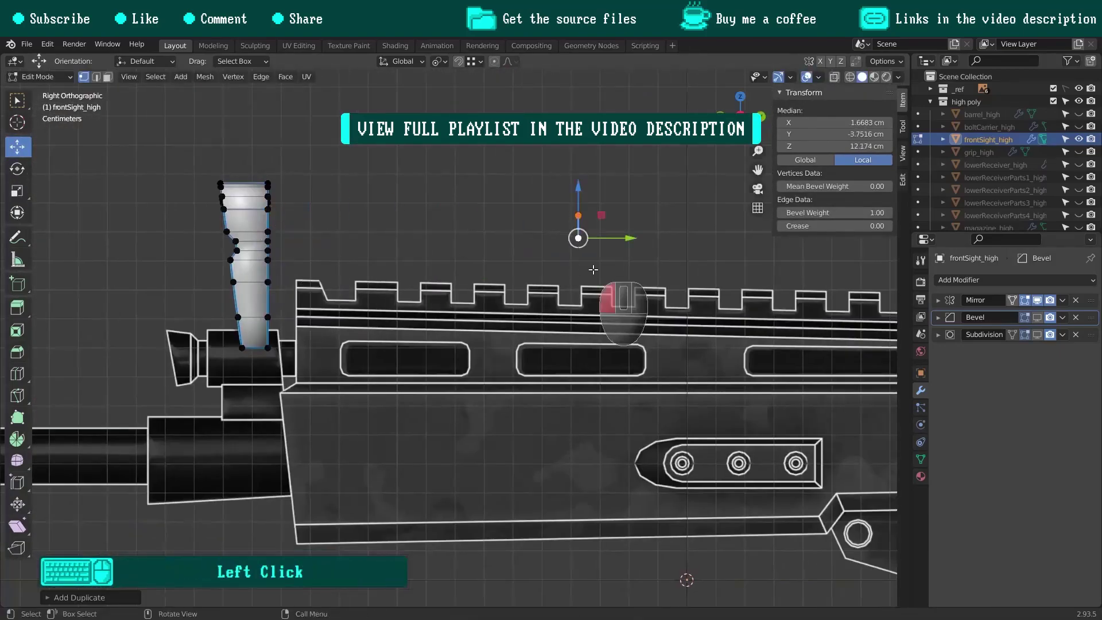
left_click(593, 270)
middle_click_drag(593, 269, 187, 272, "shift")
scroll(186, 272, "down", 3)
left_click_drag(181, 246, 564, 286)
scroll(625, 241, "up", 5)
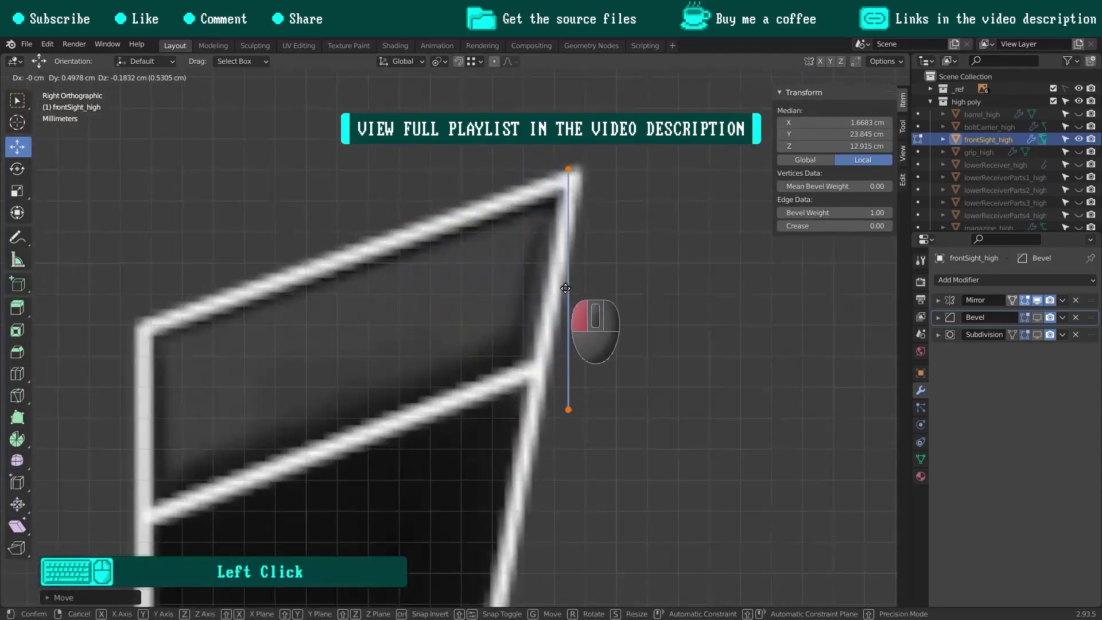
Isolate the duplicated edge in back view and fit its vertices to the upper outer corner of the rear sight's arm.
key("grave")
left_click(655, 302)
scroll(477, 283, "down", 5)
key("shift+h")
scroll(269, 285, "up", 3)
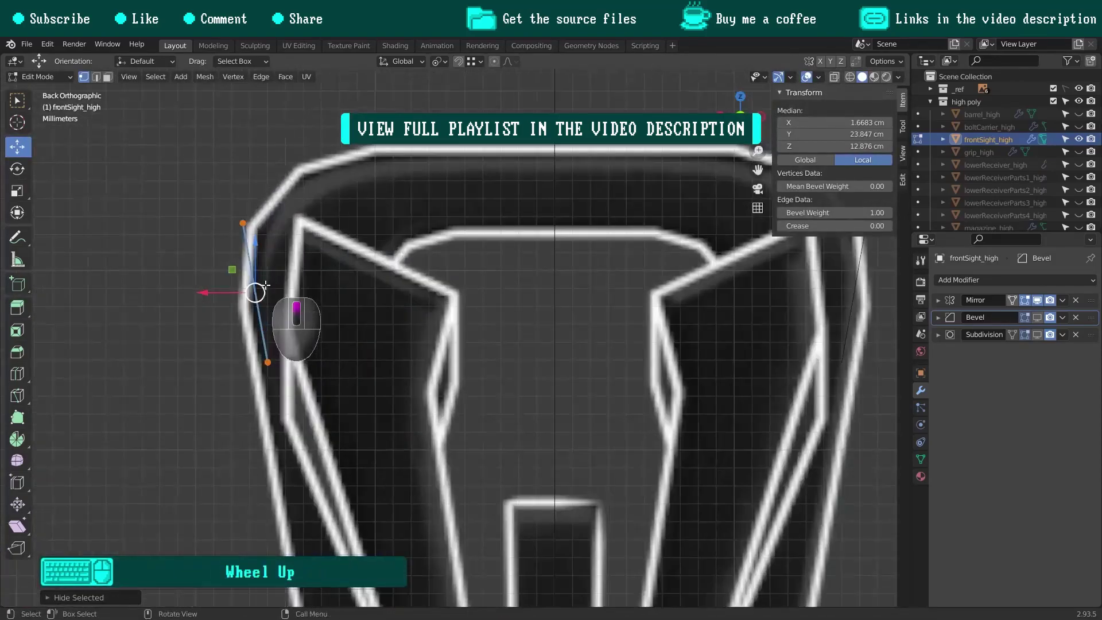
key("g")
left_click(327, 329)
left_click(338, 377)
left_click_drag(338, 378, 291, 343)
Extrude the edge's lower vertex down the arm's outer outline, around the base's flare and below it.
scroll(358, 383, "down", 2)
middle_click_drag(361, 390, 308, 230, "shift")
scroll(287, 184, "down", 3)
key("e")
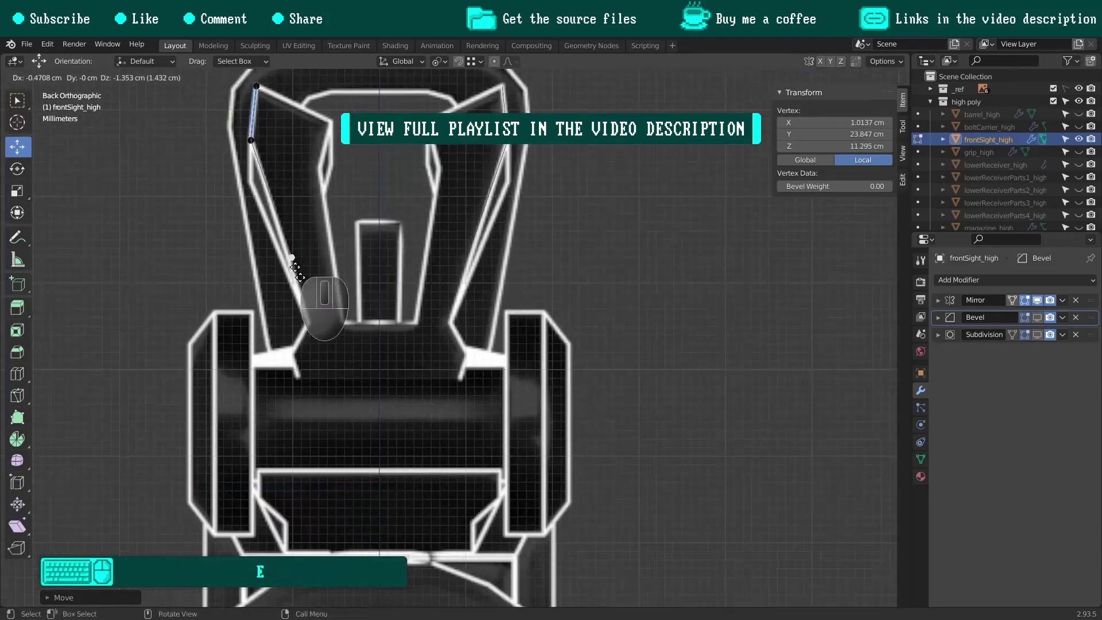
left_click(312, 324)
scroll(312, 324, "up", 6)
scroll(312, 324, "up", 1)
middle_click_drag(311, 324, 342, 269, "shift")
key("e")
left_click(284, 380)
middle_click_drag(297, 370, 305, 286, "shift")
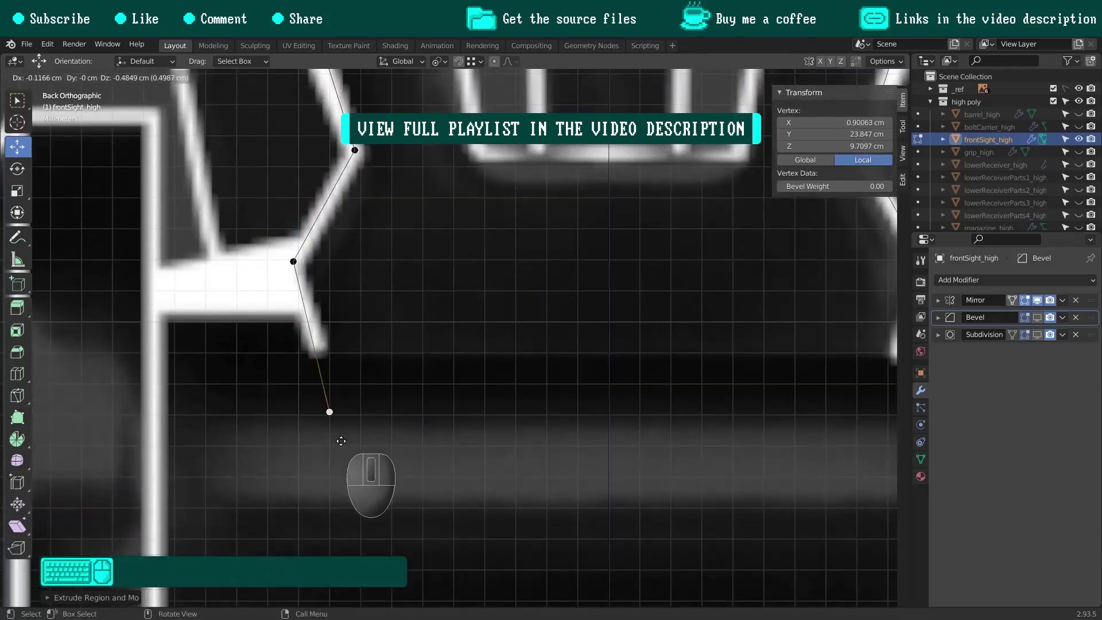
left_click(342, 442)
Extrude the upper vertex along the arm's inner outline down to the base and across to the centreline.
scroll(366, 275, "down", 8)
scroll(326, 178, "up", 6)
left_click(308, 172)
key("e")
left_click(499, 269)
key("e")
left_click(455, 293)
scroll(456, 293, "down", 7)
scroll(483, 389, "up", 4)
key("e")
left_click(456, 357)
scroll(454, 356, "up", 6)
left_click_drag(435, 307, 324, 390)
left_click_drag(391, 391, 412, 391)
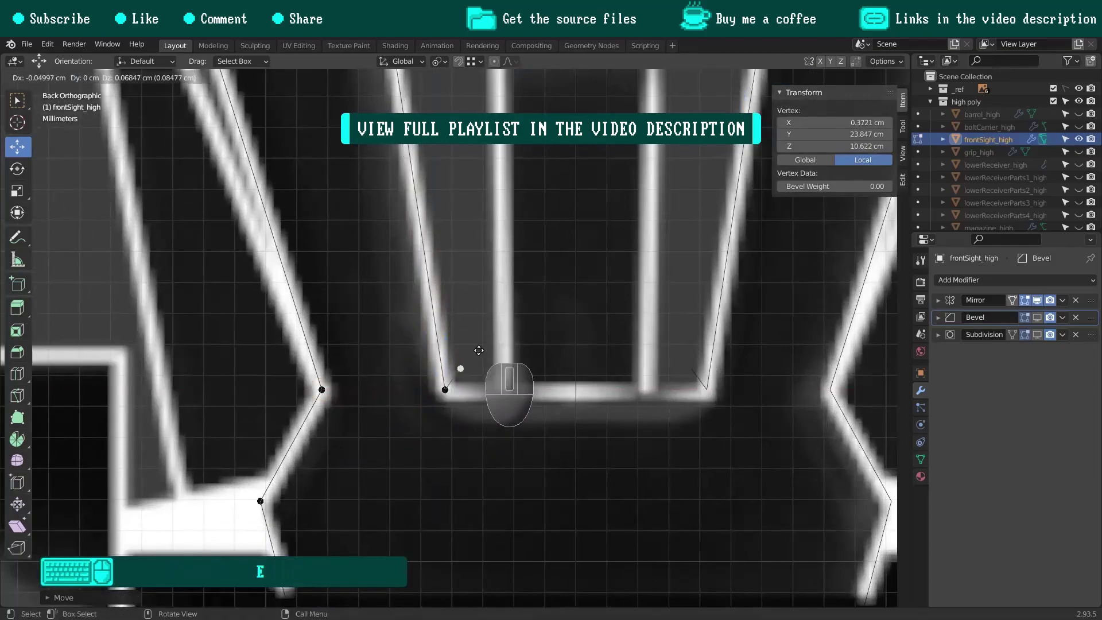
left_click(627, 366)
Fill the rear sight arm's outline with faces between its inner and outer vertices.
scroll(578, 333, "down", 8)
left_click(476, 154)
left_click_drag(556, 191, 517, 165, "shift")
scroll(487, 348, "up", 1)
left_click_drag(486, 332, 623, 426)
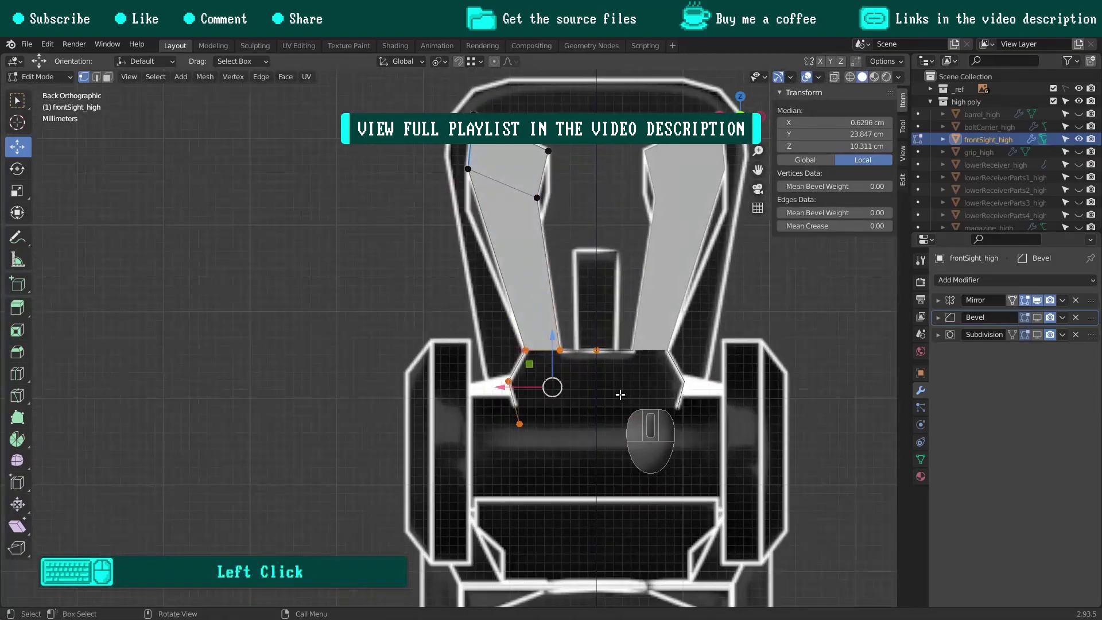
key("f")
scroll(580, 404, "up", 3)
key("ctrl+z")
Extrude the base's lowest vertex to the centreline and fill the base outline with a face.
left_click(495, 429)
left_click(688, 398)
left_click_drag(661, 478, 424, 284)
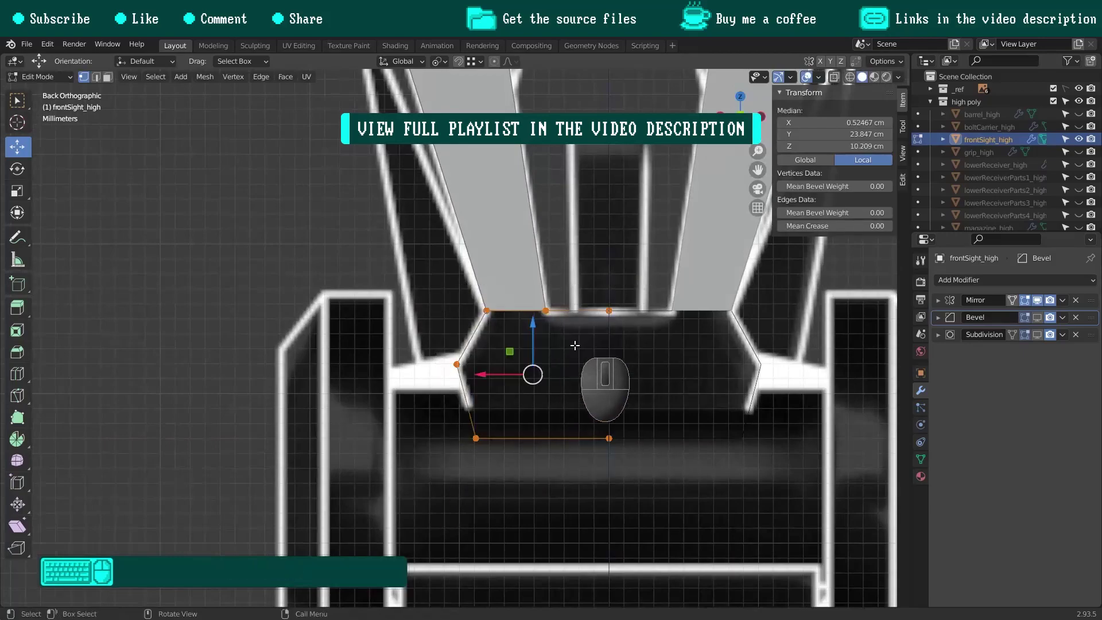
key("f")
Knife the base face straight down from the arm's inner corner and across at the flare's side vertex.
middle_click_drag(579, 379, 512, 332, "shift")
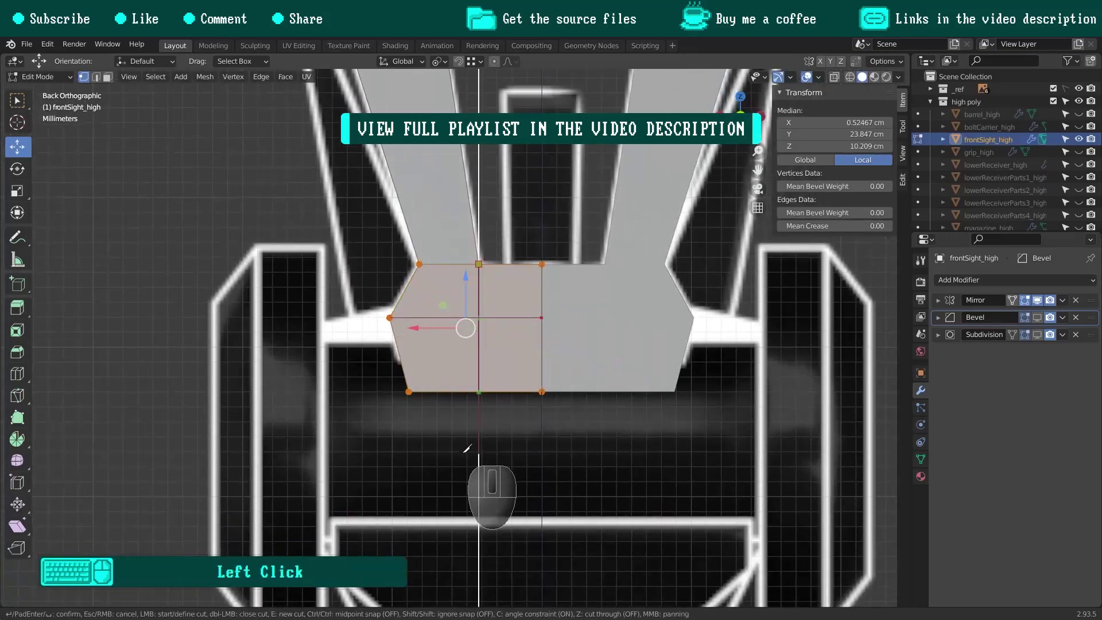
left_click(464, 453)
key("Return")
Select the whole rear sight profile and extrude it in side view to the reference's front edge.
scroll(491, 311, "down", 6)
key("a")
key("grave")
left_click(566, 339)
key("grave")
left_click(604, 371)
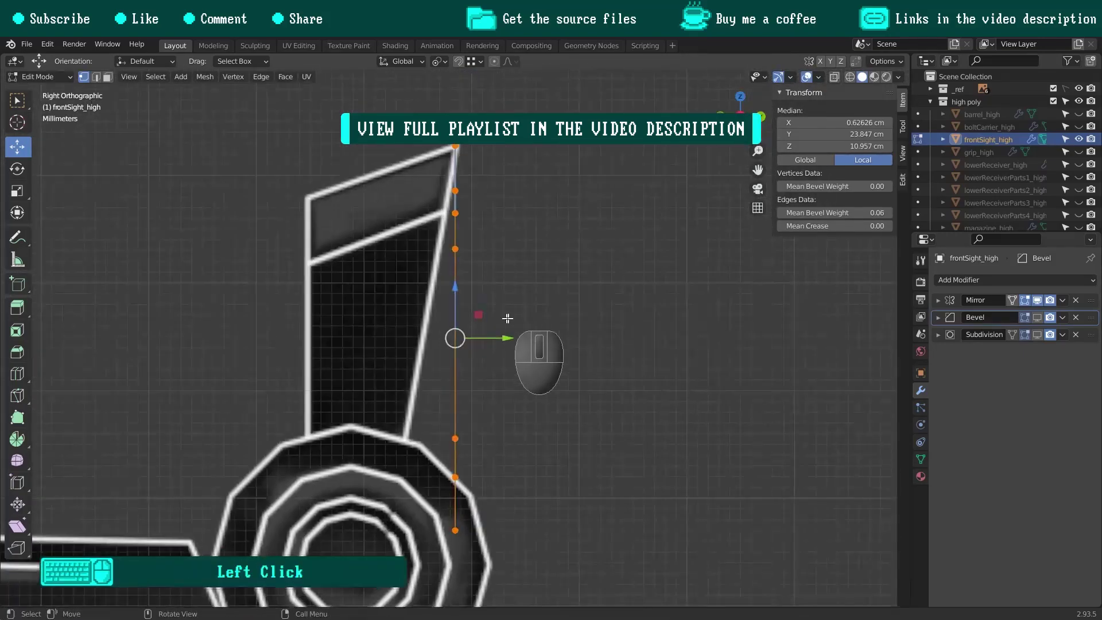
key("e")
left_click(443, 277)
Move the upper front vertices down in side view to match the reference's slanted top.
scroll(442, 278, "down", 1)
key("z")
left_click(368, 272)
left_click_drag(367, 131, 423, 232)
scroll(405, 178, "up", 4)
left_click_drag(396, 151, 398, 225)
scroll(477, 256, "down", 4)
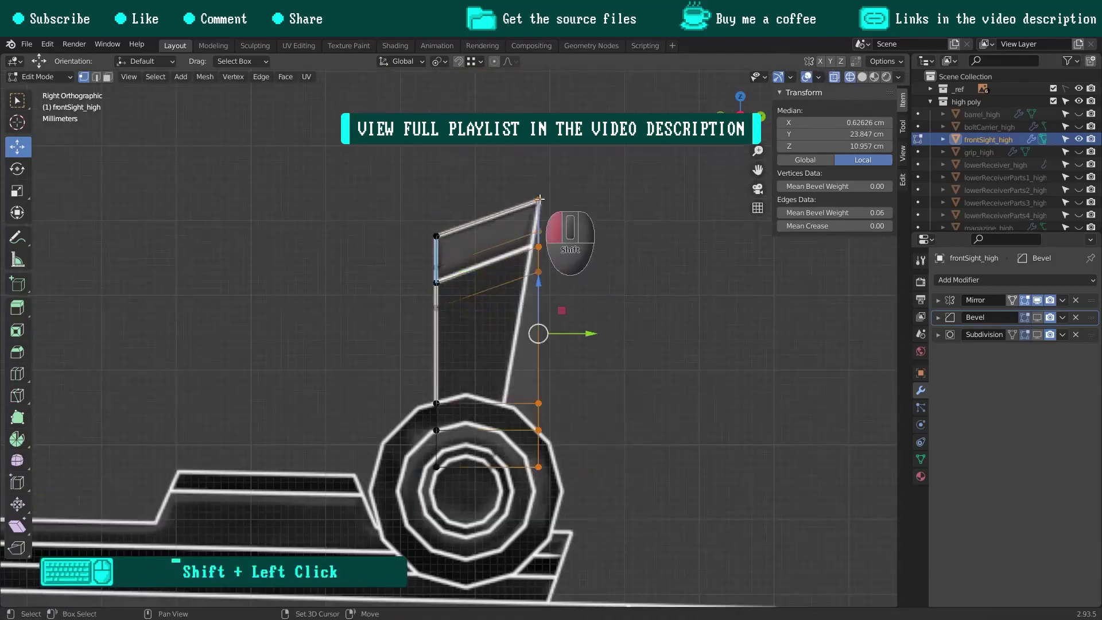
Shear the rear vertices to match the reference's slanted rear edge and recalculate the normals.
left_click(16, 524)
left_click_drag(539, 151, 548, 153)
left_click(569, 355)
mouse_move(572, 357)
middle_mouse_down()
mouse_move(575, 302)
mouse_move(489, 384)
mouse_move(425, 382)
mouse_move(471, 390)
middle_mouse_up()
key("shift+n")
Snap the 3D cursor to the middle of the base's bottom edge and add a 12-vertex circle facing sideways.
left_click(449, 402)
left_click(524, 414, "shift")
key("shift+s")
left_click(563, 442)
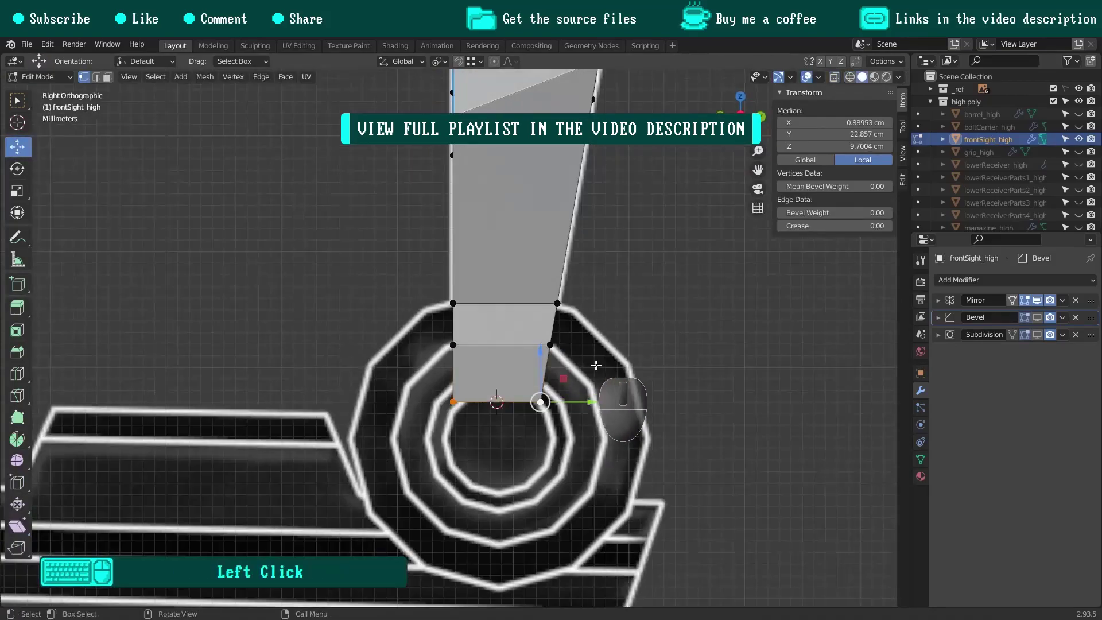
left_click(474, 390)
key("F9")
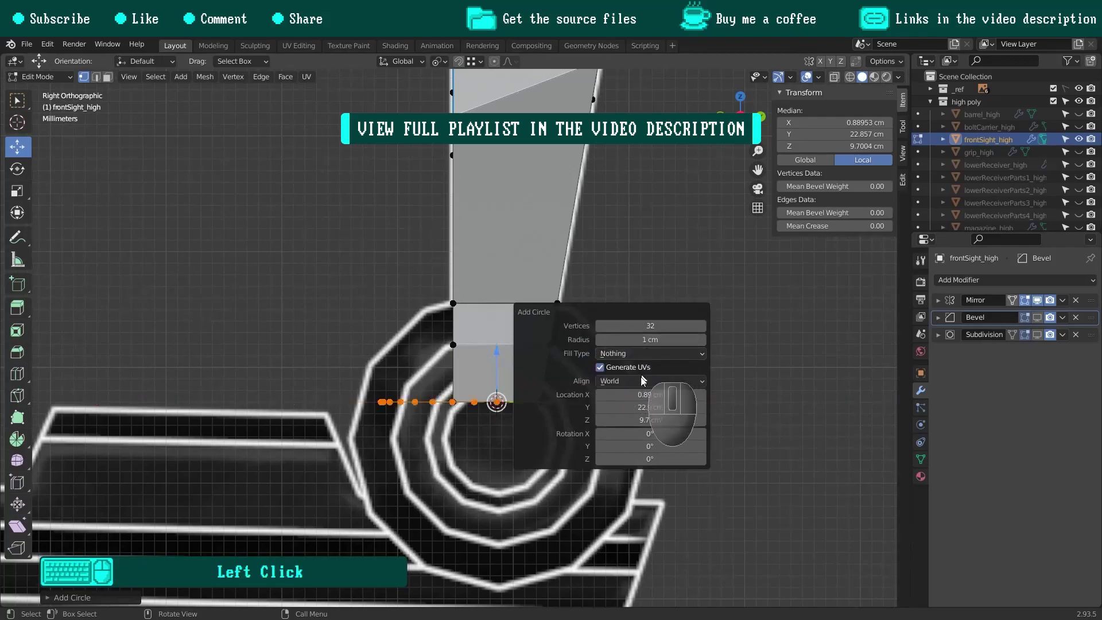
key("Return")
Move and scale the circle to match the round knob's outer outline in the side reference.
scroll(486, 287, "up", 3)
left_click(480, 299)
scroll(508, 339, "down", 3)
scroll(510, 409, "up", 4)
middle_click_drag(510, 411, 494, 312, "shift")
key("s")
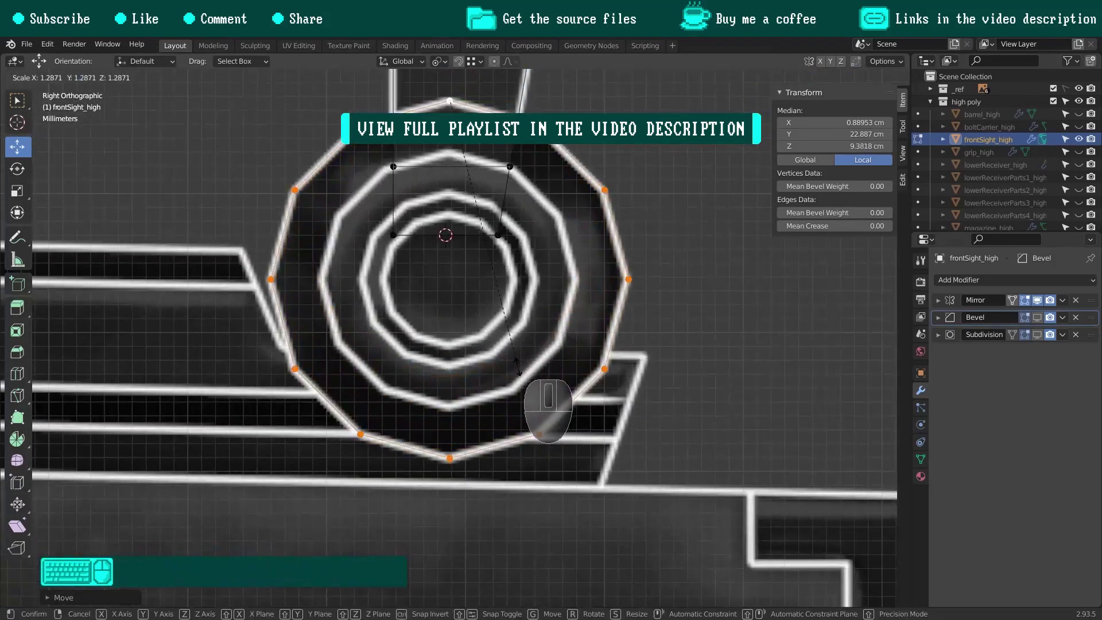
left_click(535, 198)
Extrude the circle outward along X twice in back view and scale the last ring to form the knob's chamfer.
scroll(344, 247, "up", 3)
key("e")
key("x")
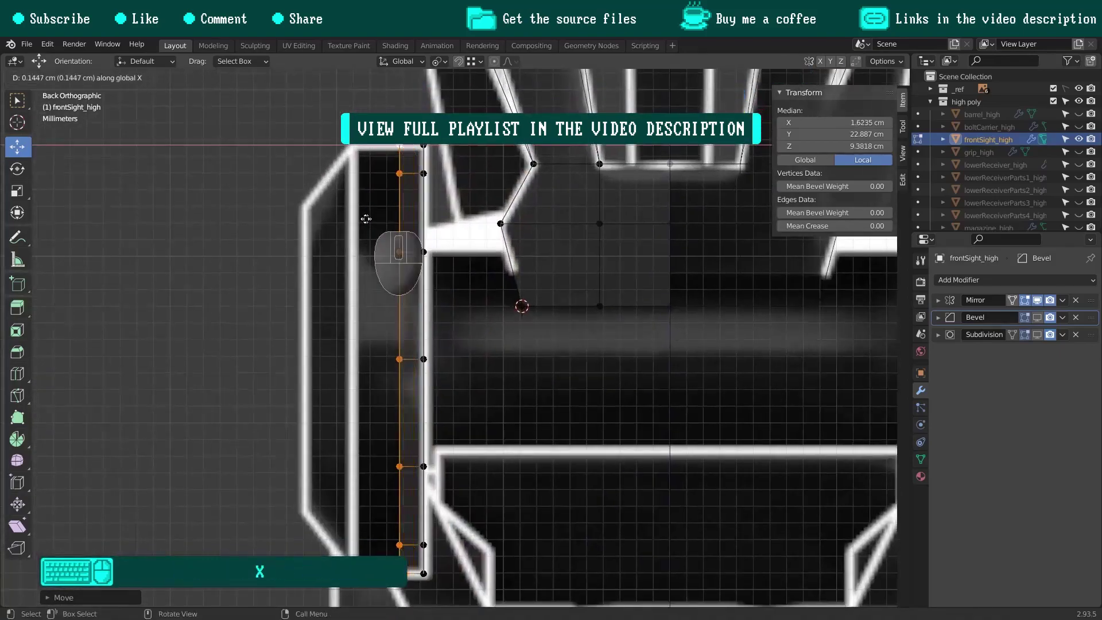
left_click(341, 244)
key("e")
key("x")
left_click(316, 210)
key("s")
left_click(528, 293)
Extrude and shrink the knob's inner ring to the axle's size and extend it along X to the centreline.
scroll(436, 142, "down", 2)
left_click_drag(411, 143, 439, 462)
scroll(433, 373, "up", 6)
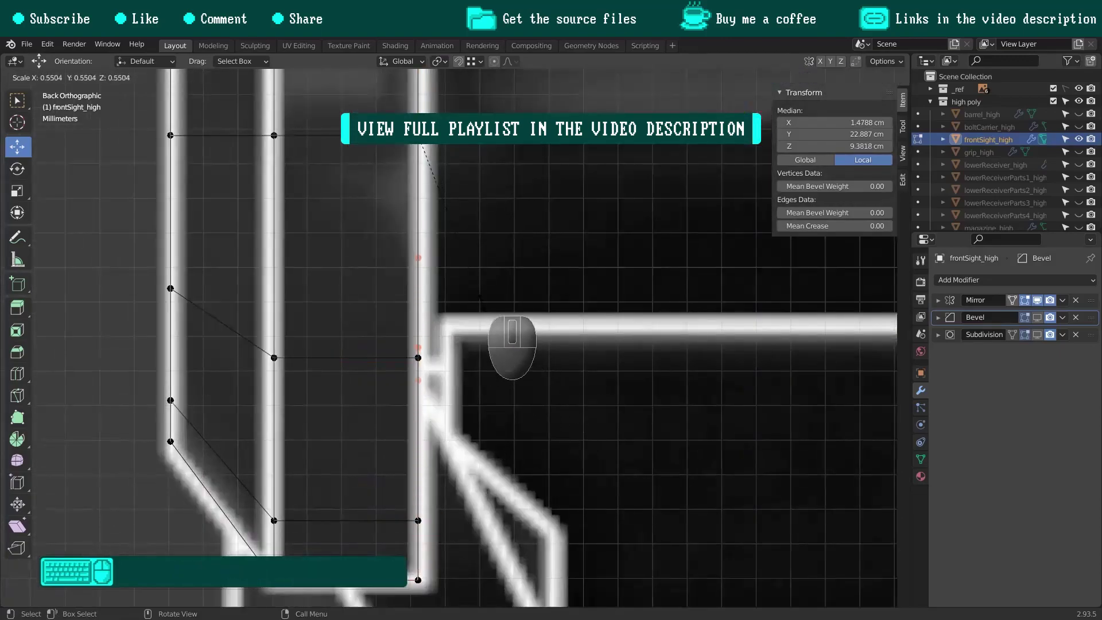
key("Escape")
scroll(465, 325, "down", 3)
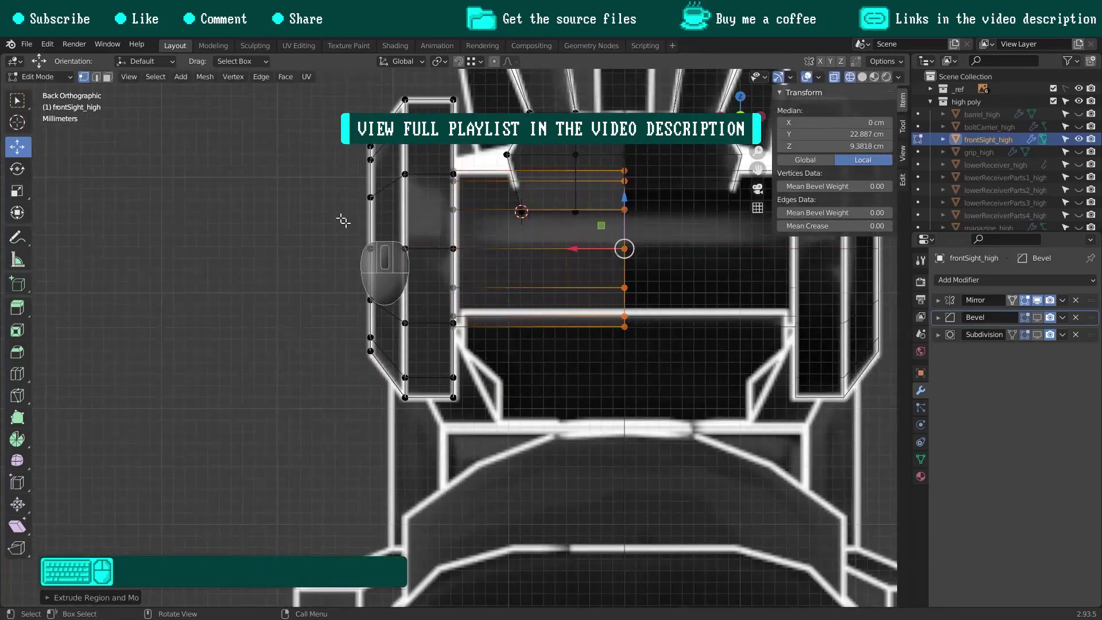
Extrude the knob's outermost edge loop in side view and scale it inward to the reference's inner ring.
left_click(372, 239, "alt")
key("KP_3")
key("KP_Decimal")
key("e")
left_click(606, 341)
key("s")
left_click(540, 279)
Shift the knob's innermost ring along X into the knob and grid fill it with span 4 and offset 1.
middle_click_drag(540, 278, 418, 310)
left_click_drag(416, 313, 426, 313)
key("F9")
left_click(660, 311)
type("-")
key("Return")
key("ctrl+f")
left_click(402, 358)
key("F9")
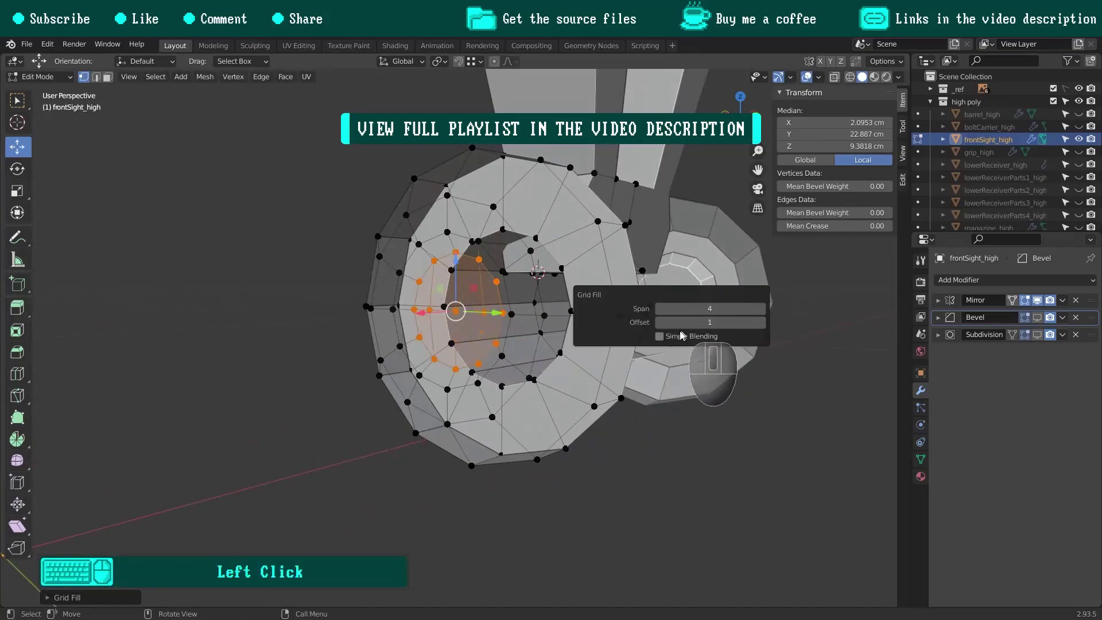
Recalculate the normals of the rear sight parts and reveal all hidden geometry.
key("a")
key("shift+n")
middle_click_drag(562, 345, 580, 304)
middle_click_drag(580, 304, 599, 291, "shift")
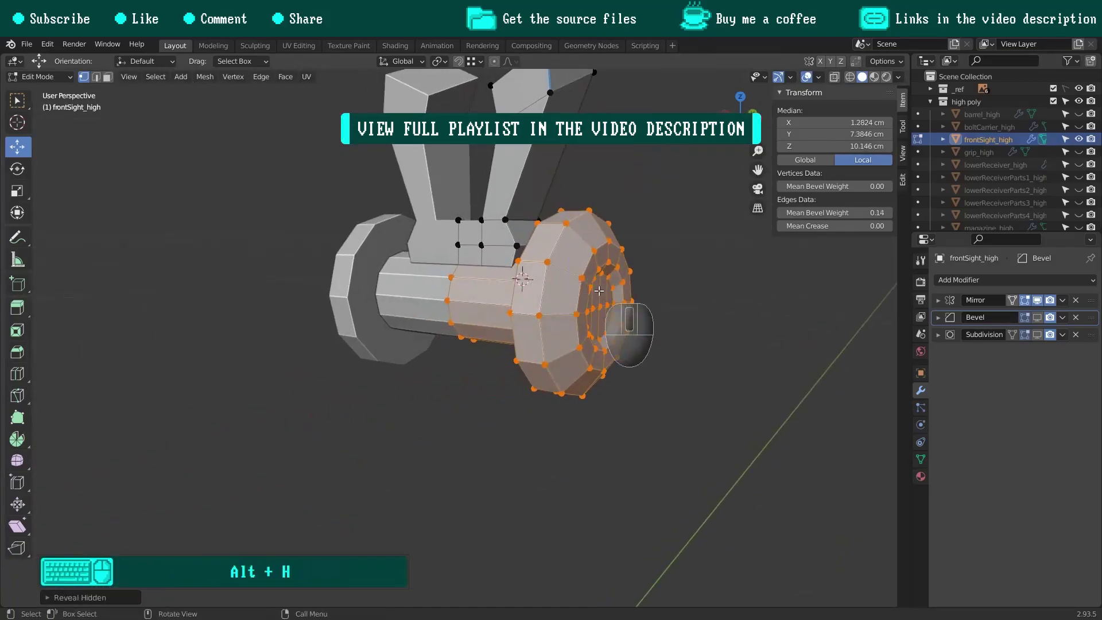
Shade all faces of the front and rear sights smooth.
scroll(599, 291, "up", 5)
key("ctrl+f")
left_click(507, 284)
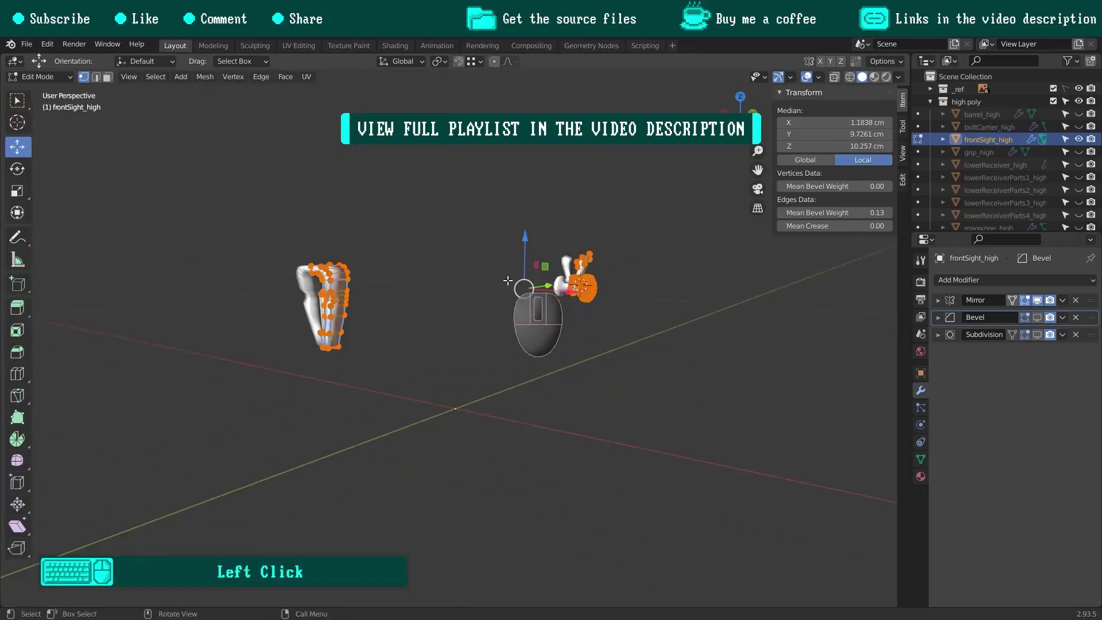
Enable the wireframe overlay and show the Bevel and Subdivision modifiers in the viewport.
left_click(819, 77)
left_click(748, 287)
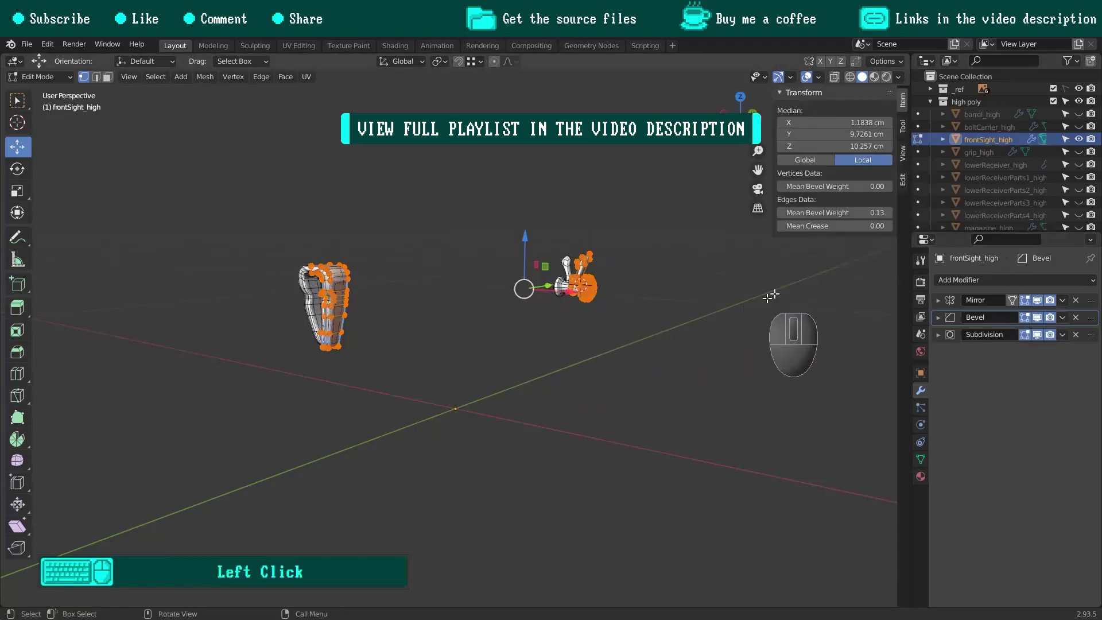
middle_click_drag(337, 299, 597, 316, "shift")
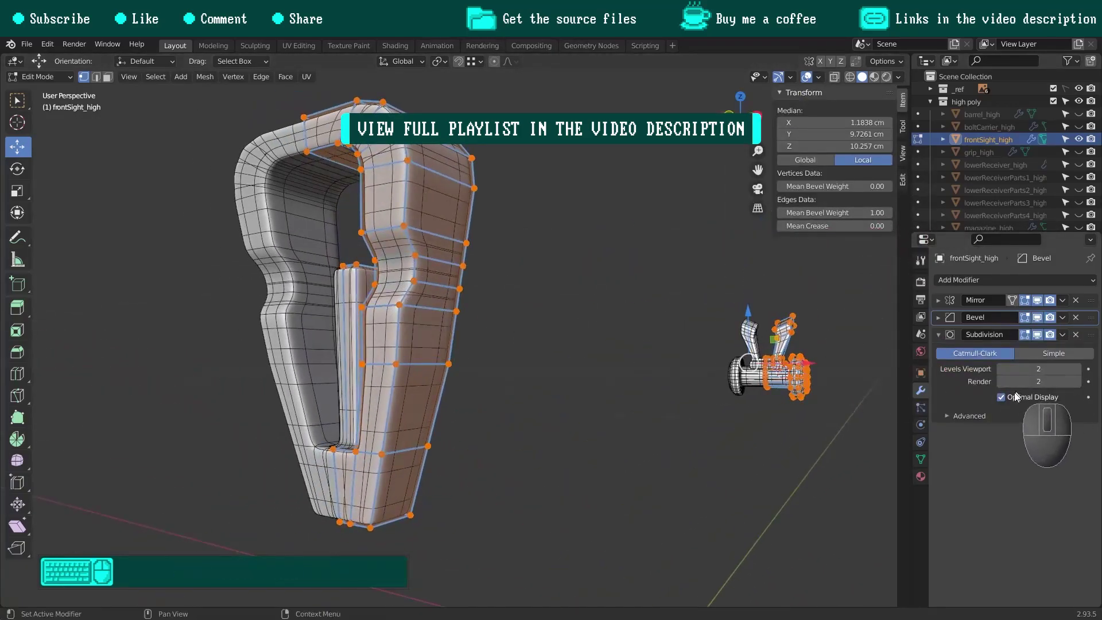
Turn off the Subdivision modifier's optimal display and lower the bevel weight of the front sight's top frame and center post edge loops.
left_click(1018, 390)
key("2")
scroll(443, 173, "up", 3)
left_click(442, 172, "alt")
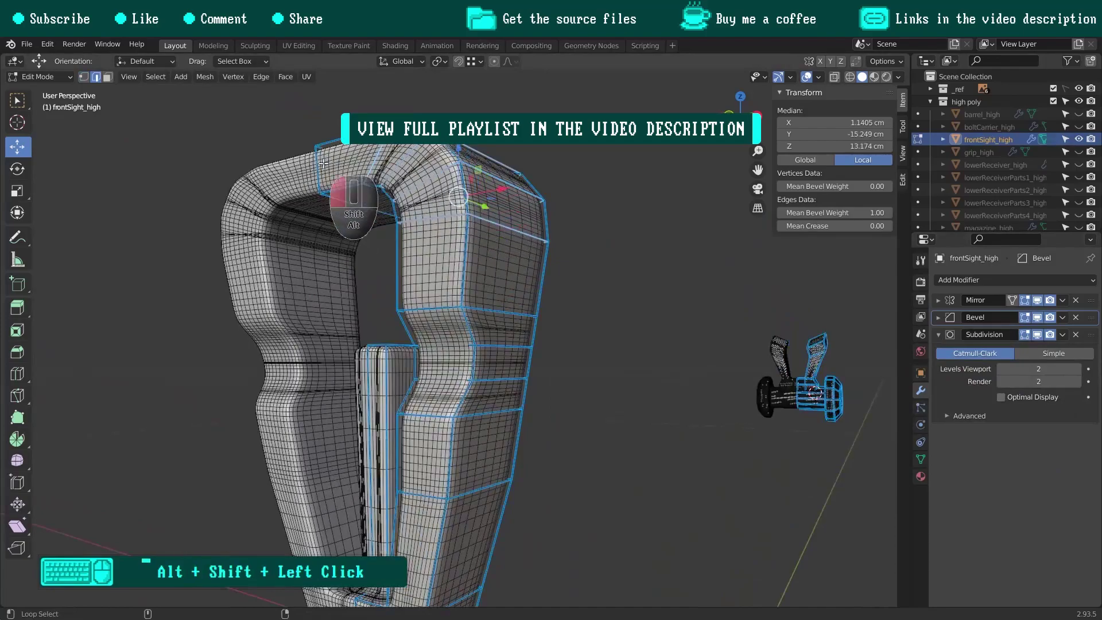
left_click(323, 163, "alt+shift")
middle_click_drag(367, 517, 380, 276, "shift")
scroll(381, 408, "up", 3)
left_click(381, 409, "alt+shift")
scroll(546, 321, "down", 5)
middle_click_drag(494, 221, 483, 309, "shift")
left_click_drag(810, 213, 780, 211)
middle_click_drag(495, 236, 515, 253)
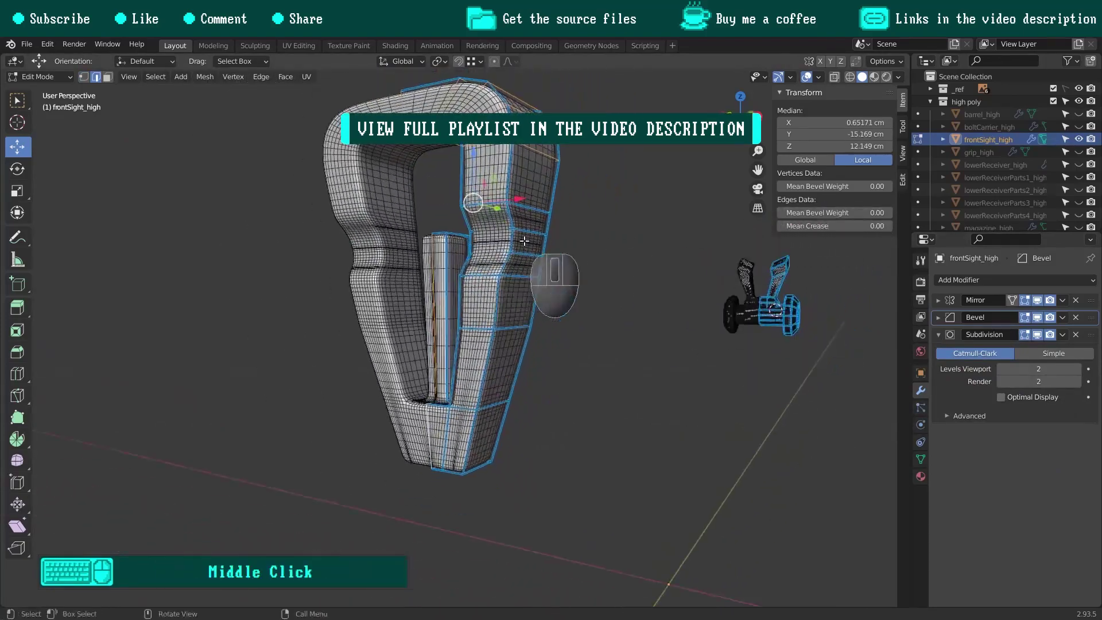
Lower the bevel weight of the edge loop along the side of the front sight's frame.
scroll(515, 253, "up", 3)
left_click(519, 263, "alt")
left_click_drag(835, 213, 815, 213)
scroll(529, 228, "up", 2)
scroll(517, 233, "down", 5)
Set the mean bevel weight of the edges at the foot of the front sight's center post to 0.28.
mouse_move(442, 287)
middle_mouse_down()
mouse_move(473, 271)
mouse_move(460, 338)
mouse_move(398, 378)
middle_mouse_up()
scroll(460, 347, "up", 5)
key("shift+z")
key("shift+z")
scroll(477, 317, "up", 2)
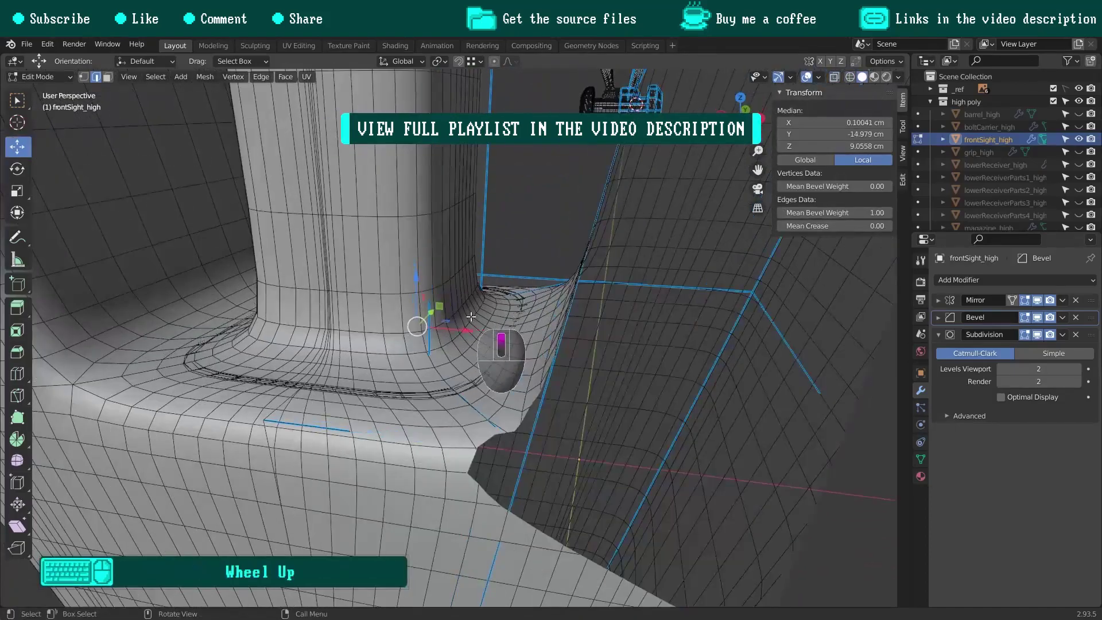
scroll(477, 317, "down", 4)
middle_click_drag(476, 317, 463, 279)
left_click_drag(836, 213, 785, 212)
middle_click_drag(493, 366, 497, 370)
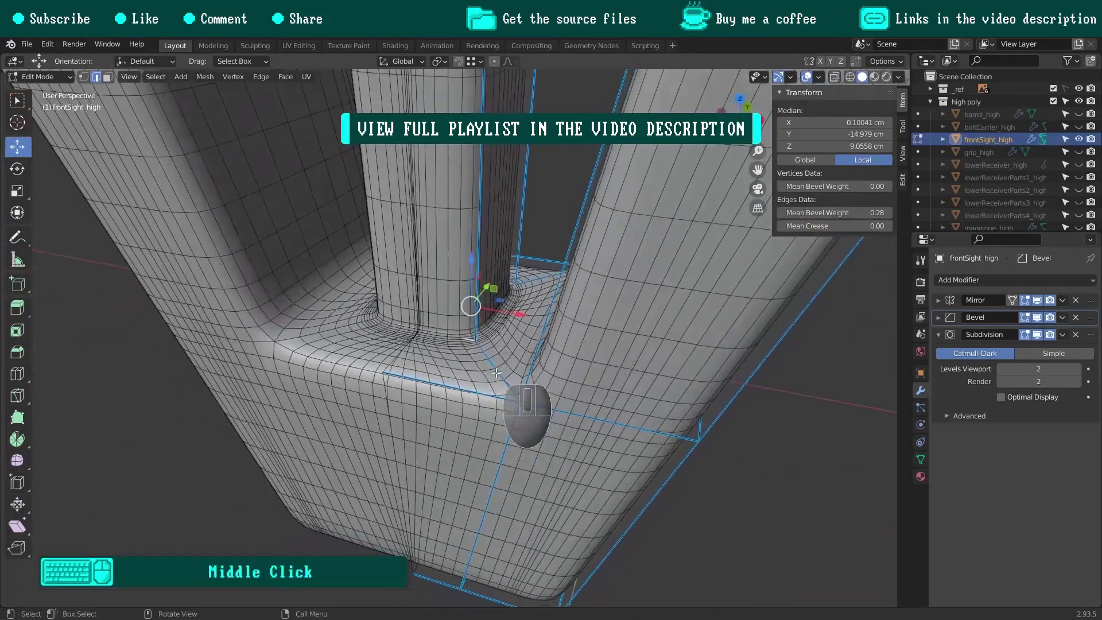
Lower the bevel weight of the edges beside the center post at the inner base of the front sight.
left_click(532, 196, "shift")
left_click(539, 280, "shift")
scroll(528, 312, "down", 2)
middle_click_drag(539, 279, 510, 303)
key("shift+z")
key("shift+z")
left_click_drag(849, 211, 831, 209)
Slightly lower the bevel weight of the edge loops running down the front sight's lower base.
middle_click_drag(637, 364, 479, 384)
key("shift+z")
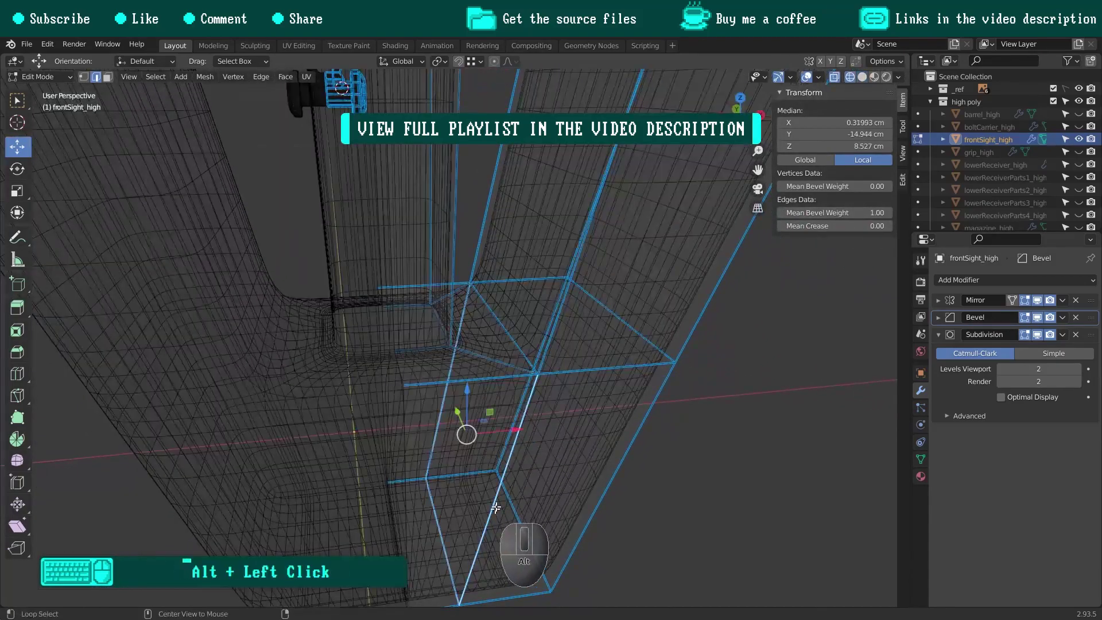
key("shift+z")
left_click_drag(859, 211, 849, 211)
middle_click_drag(592, 337, 543, 339)
scroll(543, 338, "up", 2)
left_click_drag(864, 211, 857, 209)
Lower the bevel weight of the selected edges on the rear sight's block between the two arms.
scroll(507, 379, "down", 4)
middle_click_drag(508, 379, 345, 290)
scroll(707, 241, "up", 3, "shift")
scroll(706, 242, "up", 8)
middle_click_drag(704, 244, 503, 294, "shift")
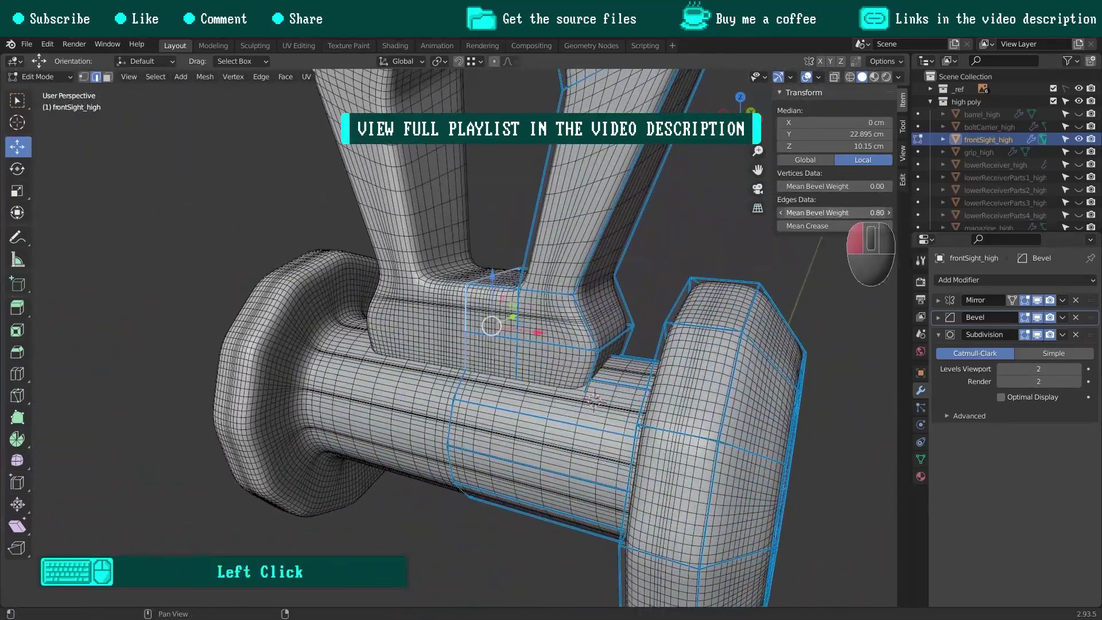
left_click_drag(848, 211, 781, 212)
Reset the bevel weight of the rear sight's cylindrical base and knob to 0 and hide the Subdivision modifier in the viewport.
scroll(594, 349, "up", 3)
scroll(770, 425, "down", 5)
middle_click_drag(769, 426, 735, 377, "shift")
key("alt+a")
key("l")
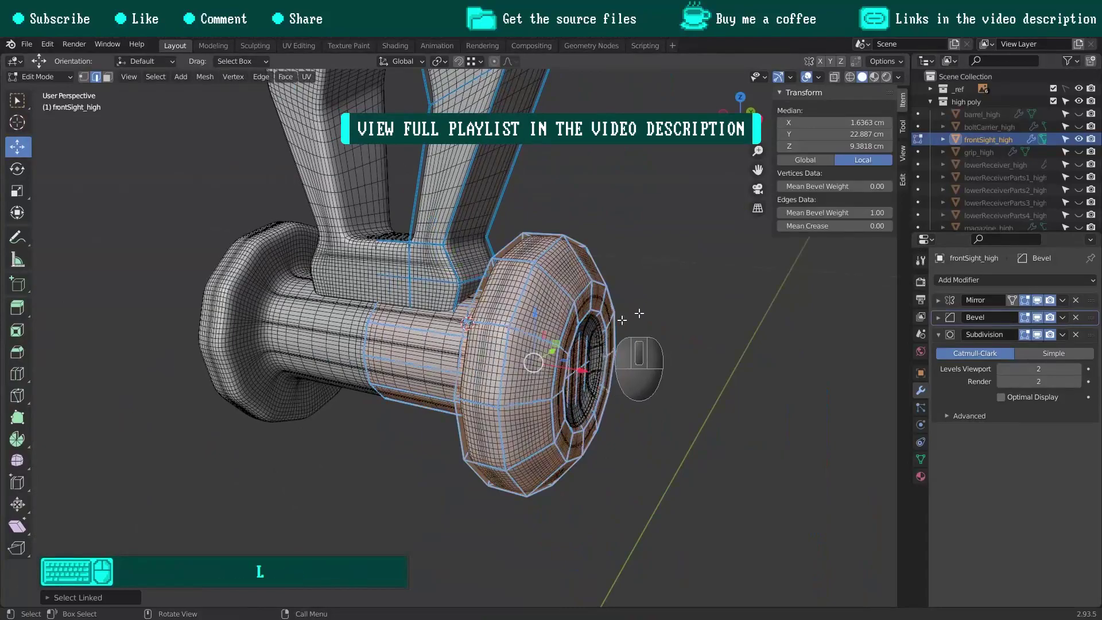
key("Return")
left_click(1038, 334)
Set the bevel weight of the rear sight knob's outer edge loops to 1.00.
middle_click_drag(619, 336, 688, 359)
left_click(625, 381, "alt")
middle_click_drag(478, 299, 398, 293)
left_click(703, 313, "alt+shift")
left_click_drag(821, 213, 884, 213)
middle_click_drag(460, 299, 519, 299)
scroll(521, 300, "up", 3)
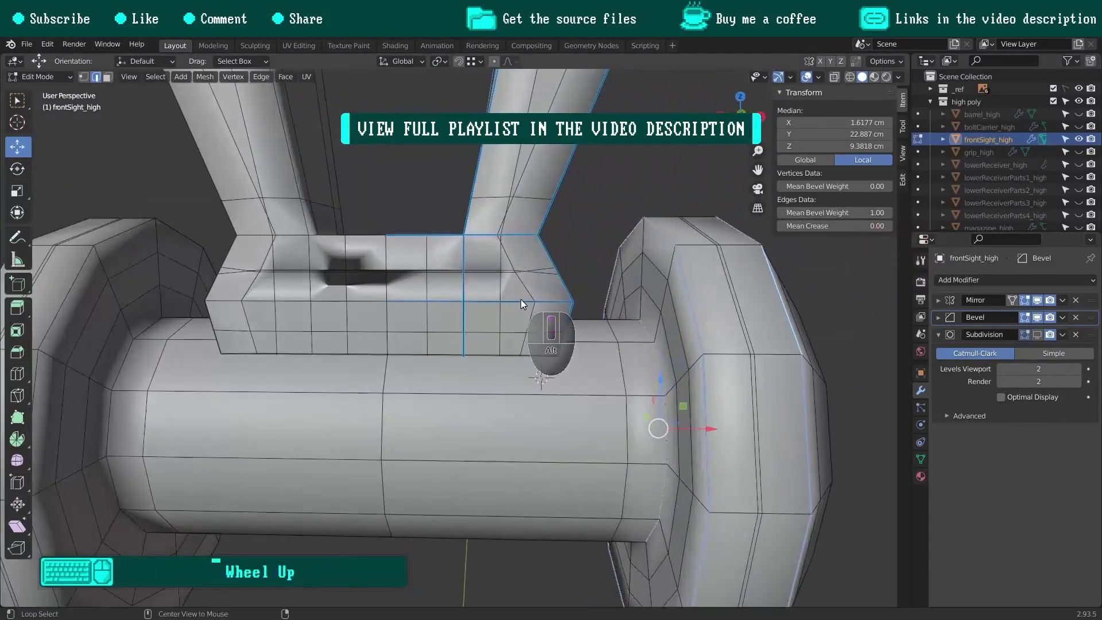
Adjust the bevel weights of the remaining edge loops on the rear sight's knob and cylinder.
left_click_drag(829, 213, 820, 213)
scroll(562, 338, "down", 3)
middle_click_drag(561, 338, 479, 341)
scroll(624, 373, "up", 2)
left_click_drag(830, 213, 873, 213)
scroll(712, 310, "down", 3)
middle_click_drag(696, 344, 768, 361)
Restore the Subdivision modifier's viewport display with optimal display on, and turn off the wireframe overlay.
left_click(1038, 334)
left_click(1001, 397)
left_click(939, 335)
middle_click_drag(499, 333, 440, 365)
middle_click_drag(439, 365, 408, 330, "shift")
left_click(819, 77)
left_click(740, 288)
Separate the rear sight's cylindrical base and its upright sight part from the front sight into their own objects.
middle_click_drag(460, 368, 473, 395)
key("p")
left_click(473, 395)
key("l")
key("p")
left_click(457, 271)
scroll(471, 287, "down", 3)
Rename the two separated rear sight objects, naming the cylindrical one rearSightBase_high.
key("ctrl+Tab")
left_click(434, 286)
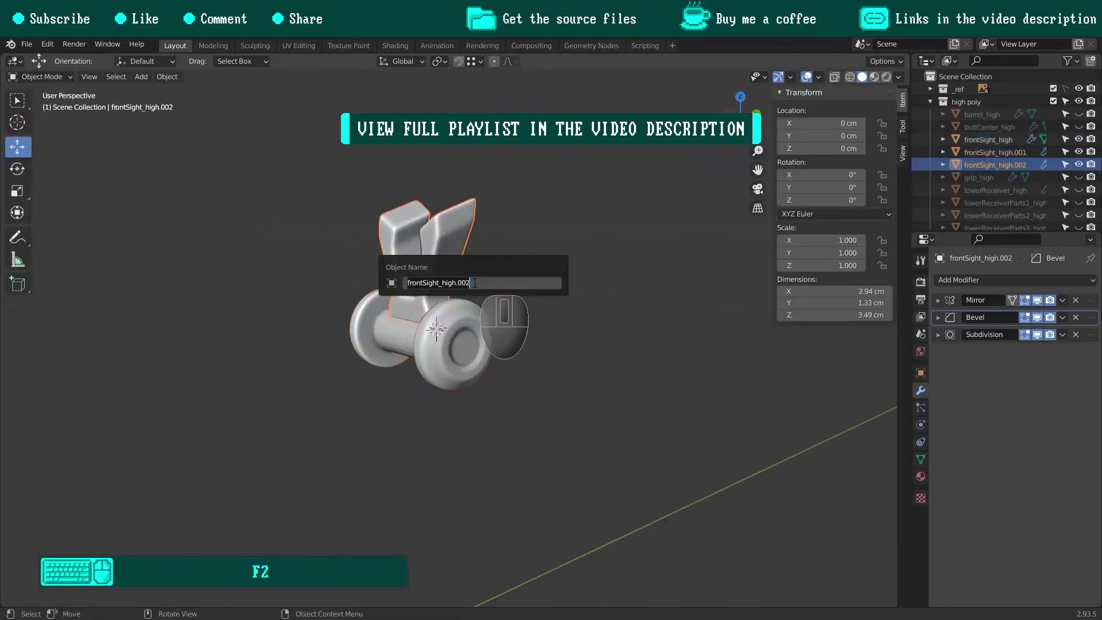
left_click(467, 347)
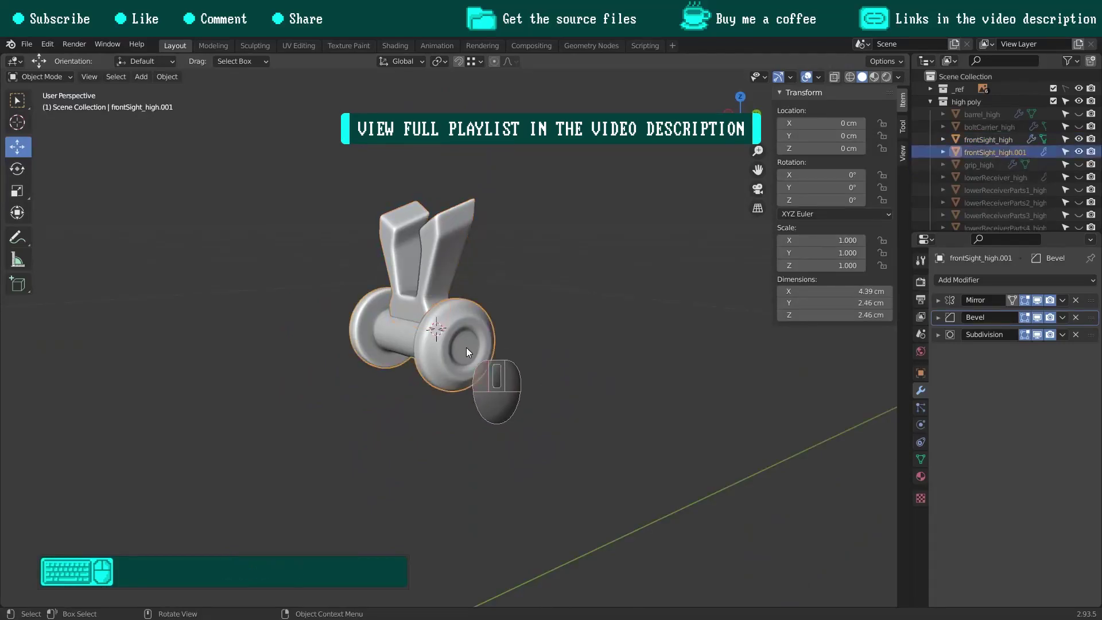
key("F2")
type("rearSightBase")
key("Return")
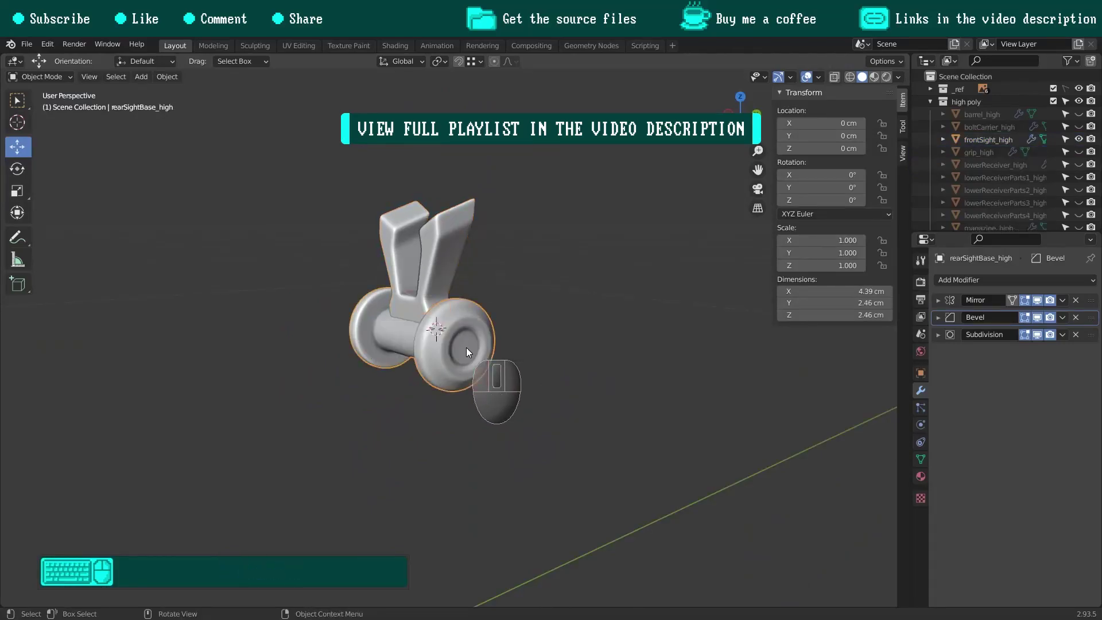
Reveal all hidden high poly objects of the rifle.
scroll(332, 325, "up", 3)
middle_click_drag(332, 325, 552, 347)
scroll(550, 311, "up", 3)
key("alt+h")
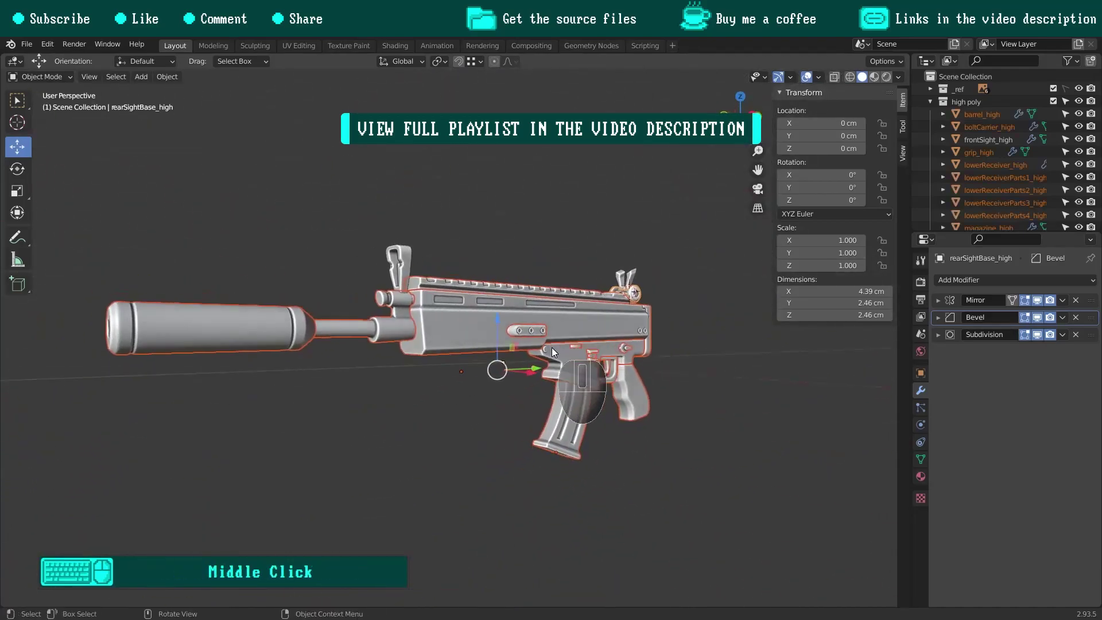
Duplicate the upper receiver in place and name the copy buttstock_high.
left_click(566, 350)
key("shift+d")
right_click(560, 291)
left_click(555, 313)
type("buttstock_high")
key("Return")
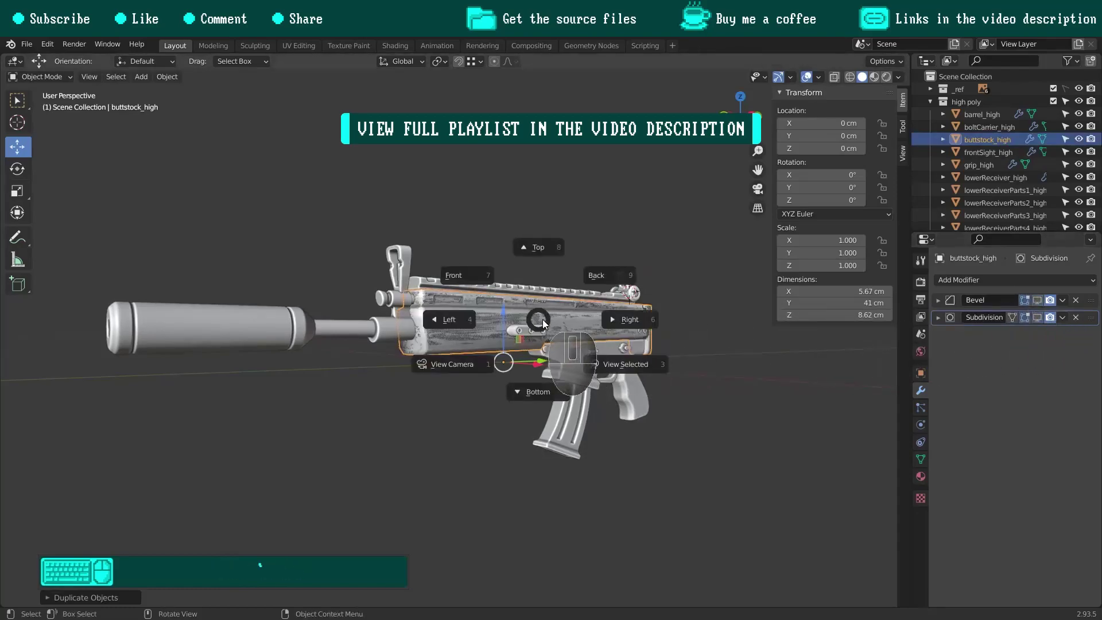
Switch to the right side view at the stock and leave only buttstock_high visible in the high poly collection.
key("KP_3")
middle_click_drag(597, 293, 468, 244, "shift")
scroll(468, 243, "up", 8)
left_click(1079, 102, "shift")
left_click(1079, 102)
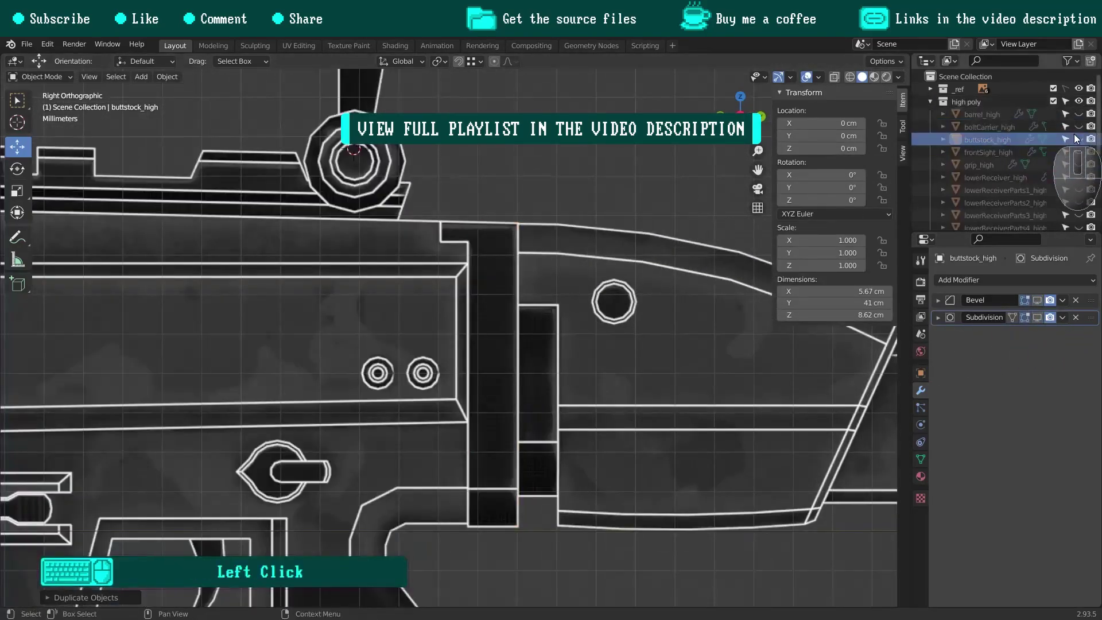
left_click(1079, 140)
Delete all vertices of buttstock_high except those of the receiver's upper rear edge.
key("Tab")
key("1")
left_click_drag(556, 206, 501, 478)
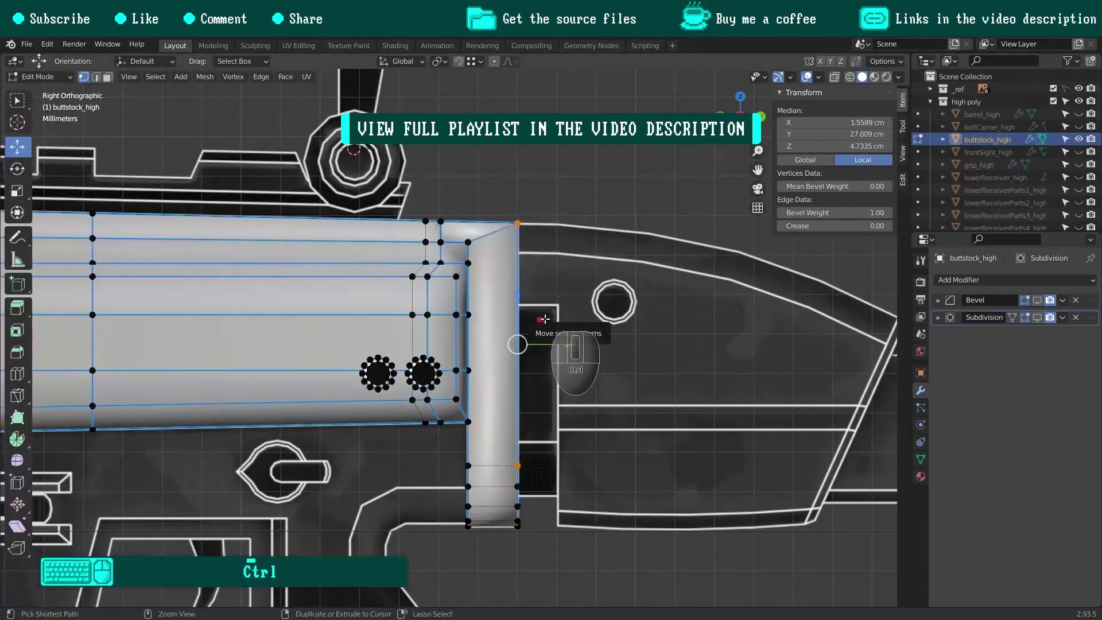
key("ctrl+i")
key("x")
left_click(546, 312)
Raise the remaining edge's lower vertex to the top of the dark recess in the reference.
left_click(511, 458)
left_click_drag(551, 263, 546, 254)
scroll(528, 297, "up", 8)
left_click_drag(480, 294, 492, 276)
scroll(494, 270, "down", 2)
middle_click_drag(494, 270, 409, 377, "shift")
Align the upper vertex with the reference and extrude the edge along Y to the stock's front line.
left_click(430, 191)
left_click_drag(399, 132, 400, 138)
left_click_drag(355, 386, 434, 456, "shift")
key("e")
key("y")
left_click(528, 331)
Extrude vertices from the upper front corner along the stock's curved top outline to its rear corner.
middle_click_drag(528, 322, 238, 320, "shift")
left_click(239, 200)
right_click(500, 206, "ctrl")
middle_click_drag(500, 206, 460, 206, "shift")
right_click(757, 299, "ctrl")
left_click_drag(757, 299, 754, 296)
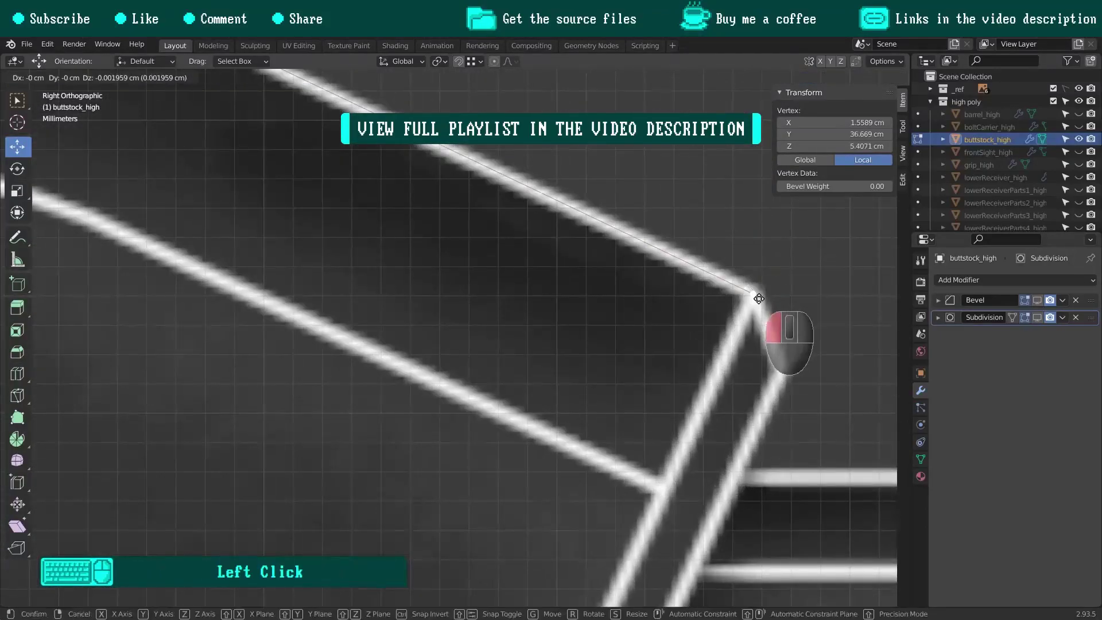
Place the lower front vertex and extrude it along the stock's bottom outline to the lower rear corner.
scroll(701, 337, "down", 7)
middle_click_drag(701, 337, 429, 201, "shift")
scroll(394, 369, "up", 4)
left_click(393, 333)
scroll(733, 413, "up", 3)
right_click(715, 339, "ctrl")
scroll(715, 339, "down", 9)
Subdivide the stock's bottom edge with 3 cuts and move the new vertices onto the reference's curved bottom line.
left_click(93, 340, "shift")
right_click(460, 220)
left_click(460, 222)
key("F9")
left_click(677, 262)
left_click(676, 262)
key("ctrl+KP_Subtract")
mouse_move(400, 298)
left_mouse_down()
mouse_move(396, 311)
mouse_move(406, 313)
left_mouse_up()
scroll(392, 317, "up", 2)
scroll(406, 313, "down", 5)
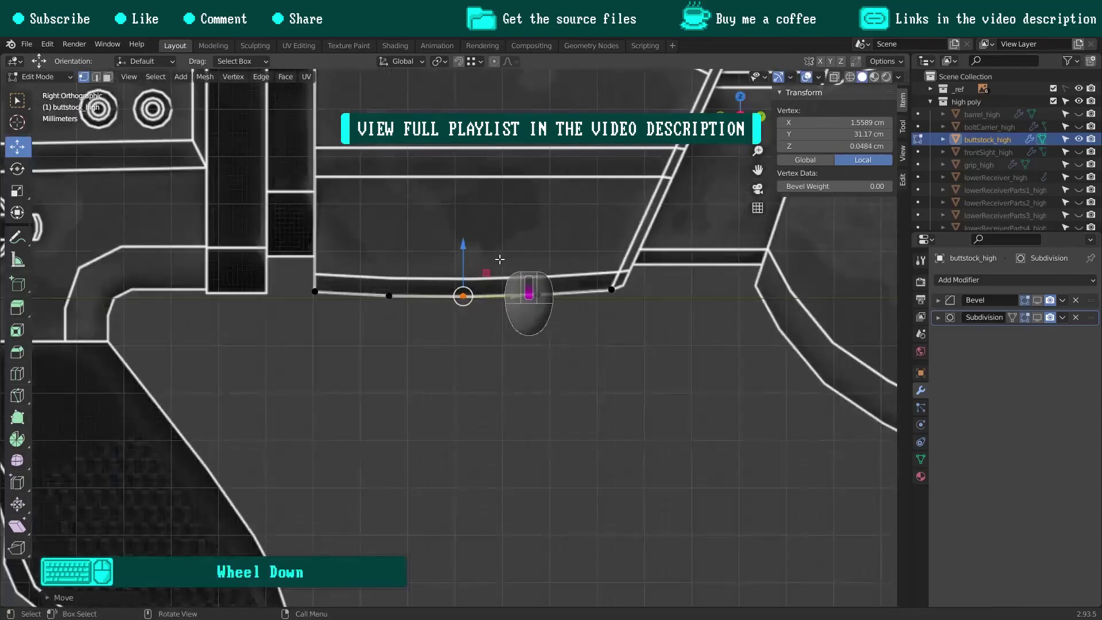
Fill the stock's side with faces between the top and bottom outlines, starting from the rear end.
scroll(494, 258, "up", 2)
left_click(670, 239)
key("f")
key("f")
key("f")
key("f")
Fill the remaining upper and lower faces at the stock's front and recalculate the normals of the whole side.
left_click(409, 227)
left_click_drag(319, 130, 434, 249)
key("f")
left_click_drag(312, 213, 402, 464)
key("f")
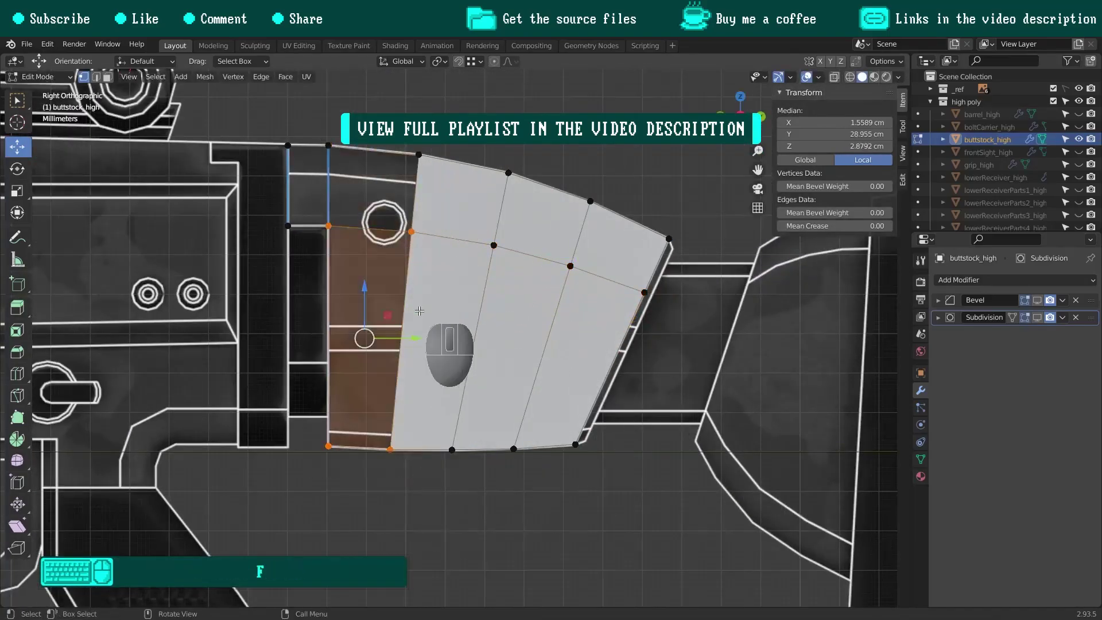
key("shift+n")
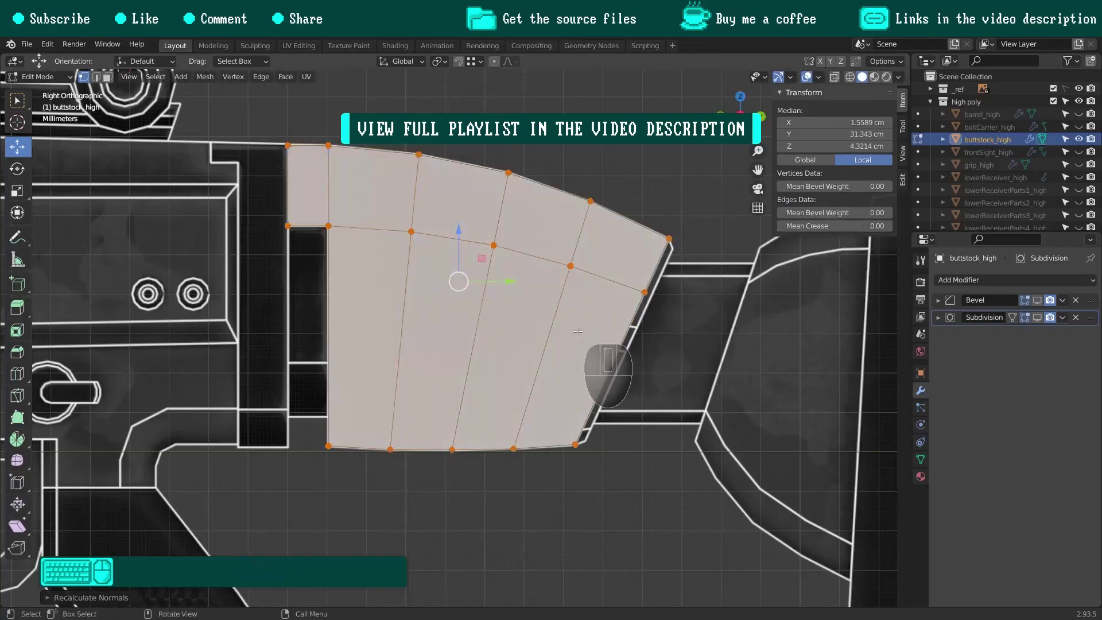
Move the stock's side faces outward along X in top view to match the reference's half-width.
key("KP_7")
scroll(563, 338, "up", 3)
left_click_drag(538, 332, 561, 333)
key("KP_3")
scroll(600, 213, "down", 2)
middle_click_drag(602, 210, 548, 399, "shift")
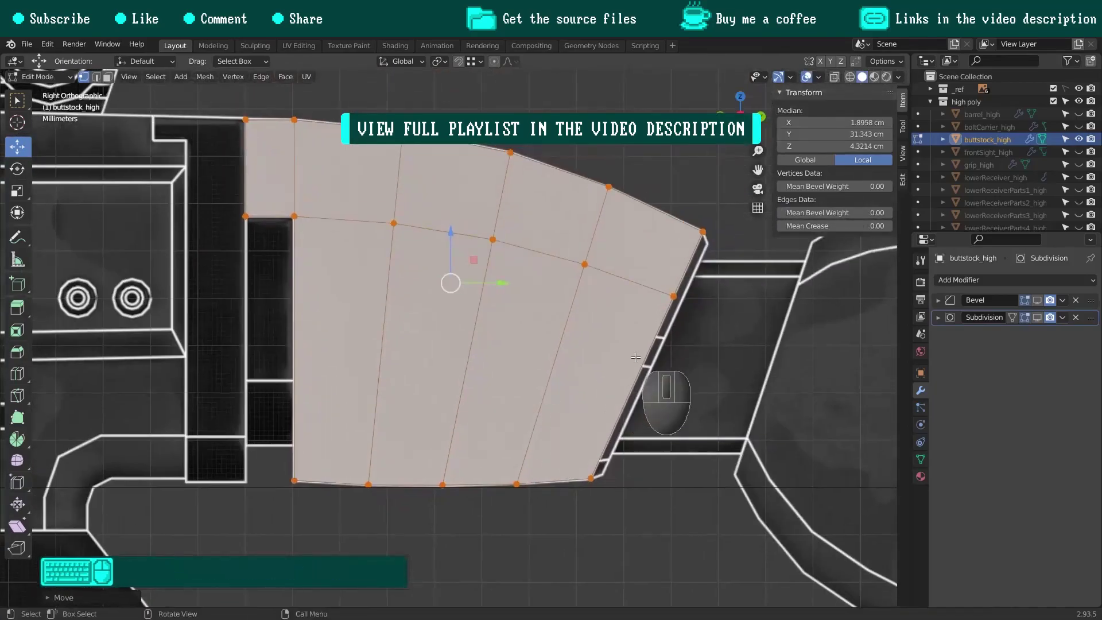
Add one edge loop along the reference's upper contour line and another along its lower contour line, each evenly offset from the outline.
key("z")
left_click(562, 346)
left_click(594, 226)
key("e")
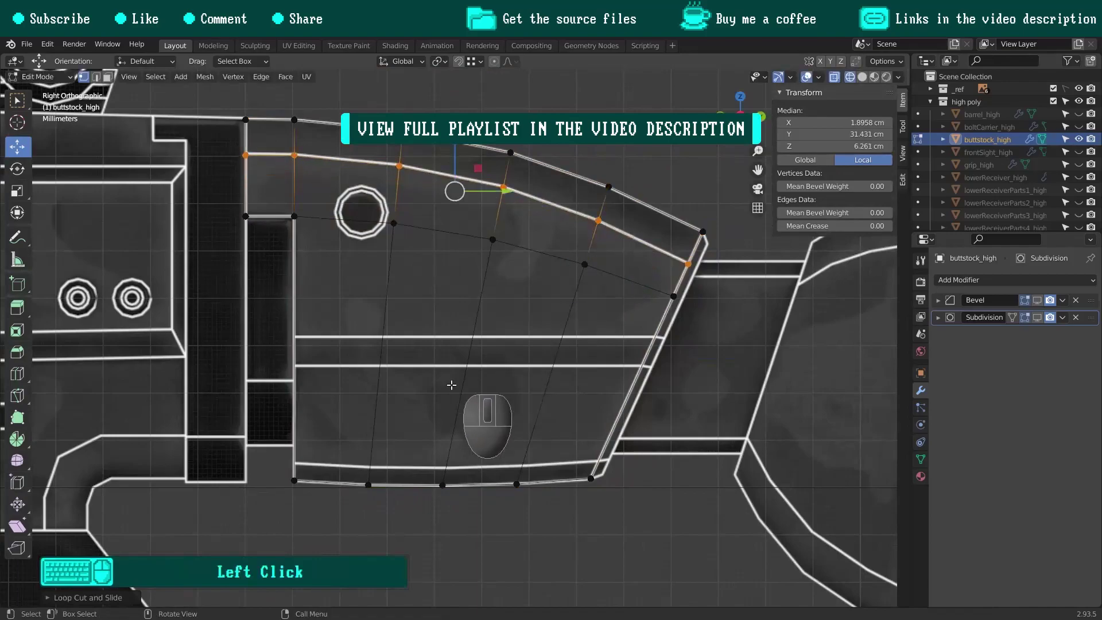
left_click(396, 388)
key("e")
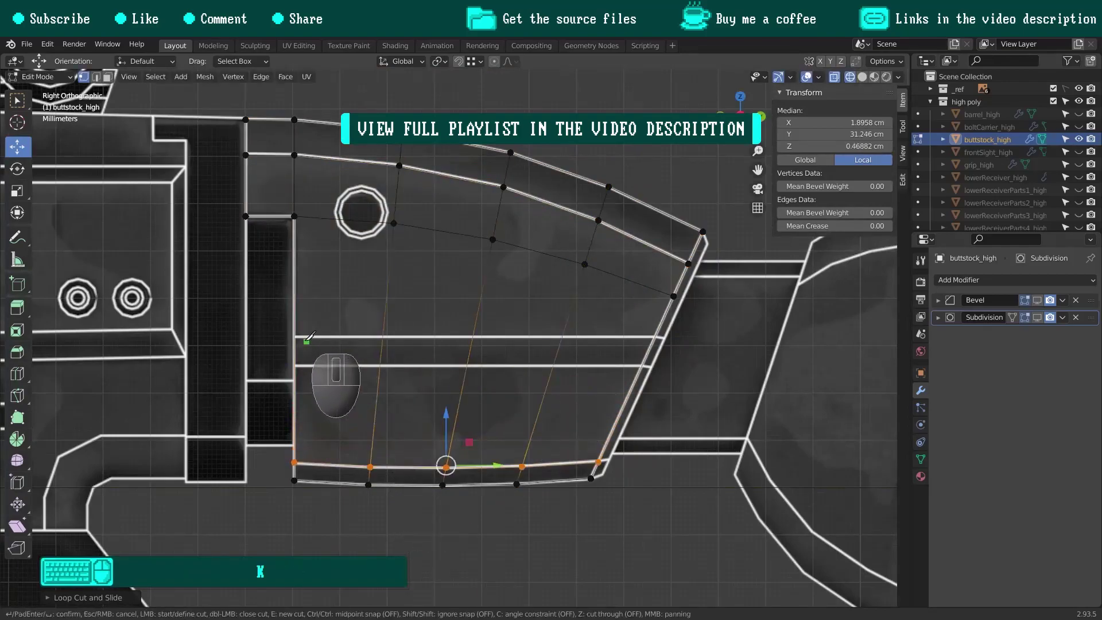
Knife two horizontal cuts across the stock's side along both lines of the reference's middle band.
scroll(302, 341, "up", 3)
left_click(293, 336)
key("c")
middle_click_drag(676, 354, 473, 353, "shift")
left_click(739, 353)
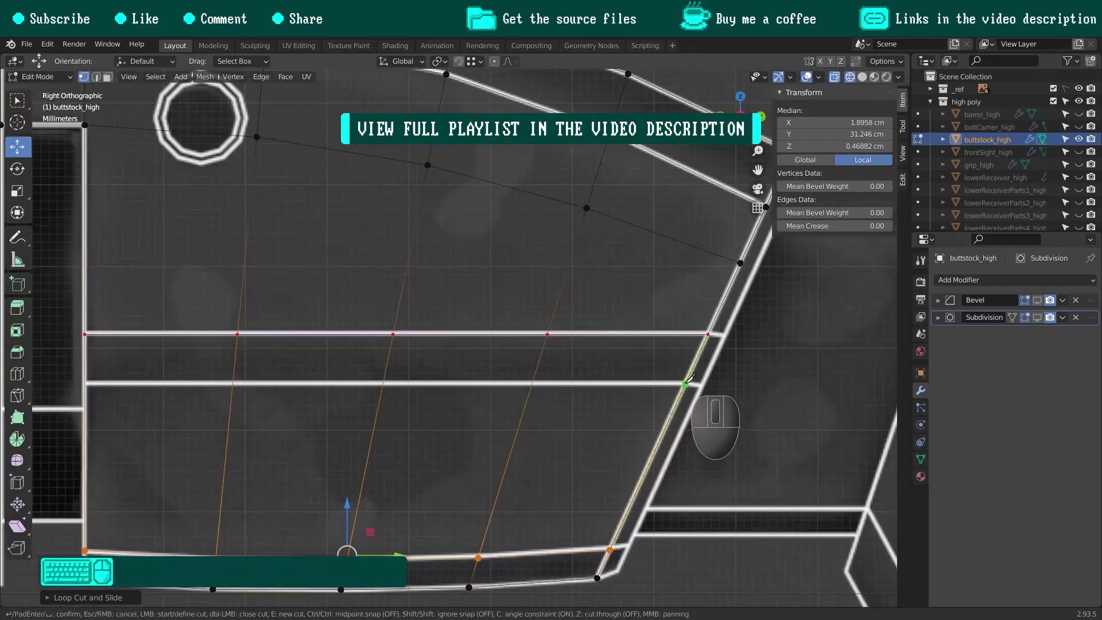
key("Return")
Move the vertices below the horizontal band inward to form the stock's narrower lower section.
scroll(400, 308, "down", 3)
middle_click_drag(400, 307, 497, 294, "shift")
left_click_drag(511, 369, 486, 355)
key("grave")
left_click(625, 323)
key("grave")
left_click(508, 351)
middle_click_drag(537, 356, 549, 328, "shift")
middle_click_drag(552, 263, 545, 313, "shift")
key("z")
Extrude the side's top and bottom edge chains inward to the stock's centre line.
left_click(587, 313)
middle_click_drag(528, 198, 455, 231)
left_click(581, 163, "alt")
left_click(535, 433, "alt+shift")
mouse_move(558, 362)
middle_mouse_down()
mouse_move(594, 341)
mouse_move(534, 333)
middle_mouse_up()
middle_click_drag(465, 301, 352, 340, "shift")
Add a Mirror modifier to the buttstock and place it before Bevel in the stack.
left_click(972, 282)
left_click(841, 410)
left_click(998, 340)
left_click_drag(1091, 335, 1091, 302)
Add a lengthwise edge loop on the stock's top surface and raise it to form the rounded top contour.
left_click_drag(345, 341, 467, 334)
middle_click_drag(549, 225, 500, 242)
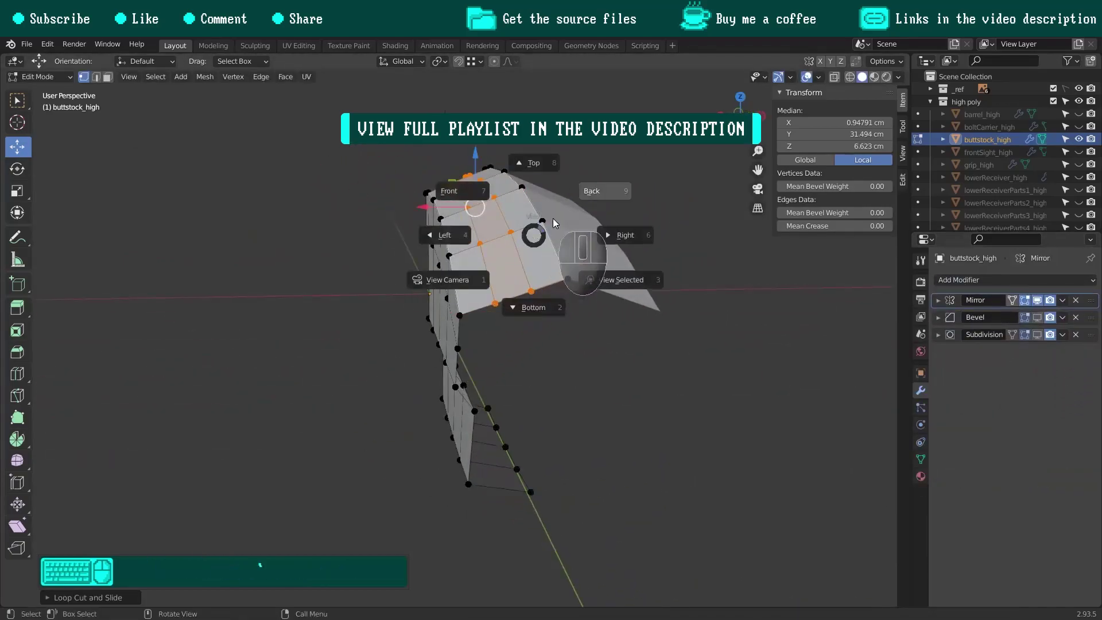
left_click(583, 196)
scroll(505, 155, "up", 5)
left_click_drag(502, 234, 501, 204)
scroll(501, 230, "down", 6)
key("grave")
left_click(540, 249)
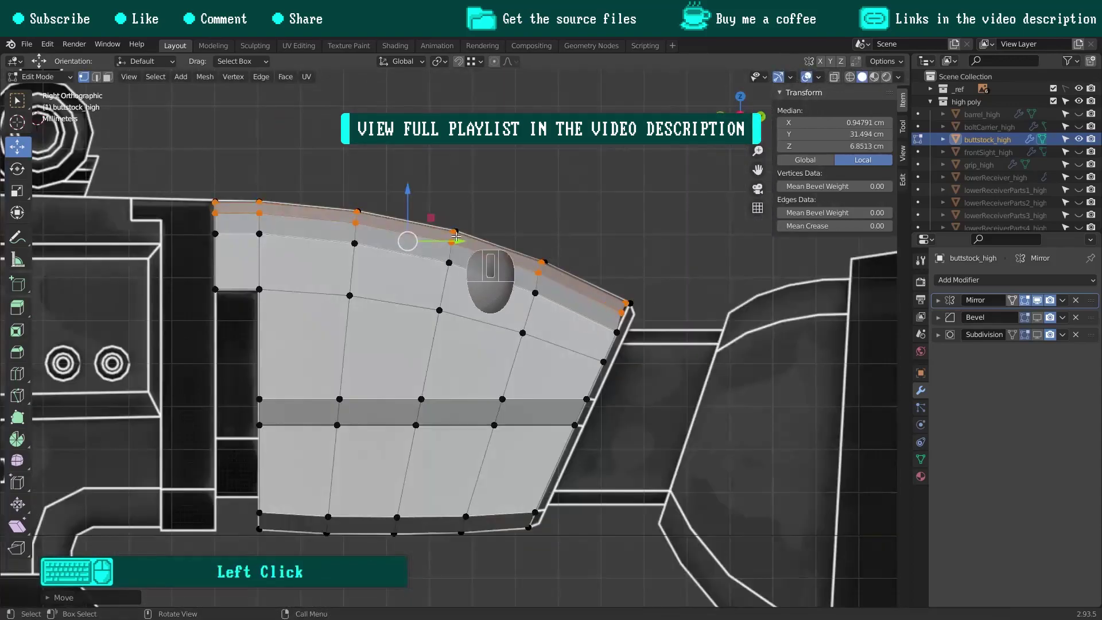
scroll(411, 217, "up", 4)
left_click_drag(408, 215, 408, 217)
key("grave")
left_click(542, 196)
key("grave")
left_click(532, 261)
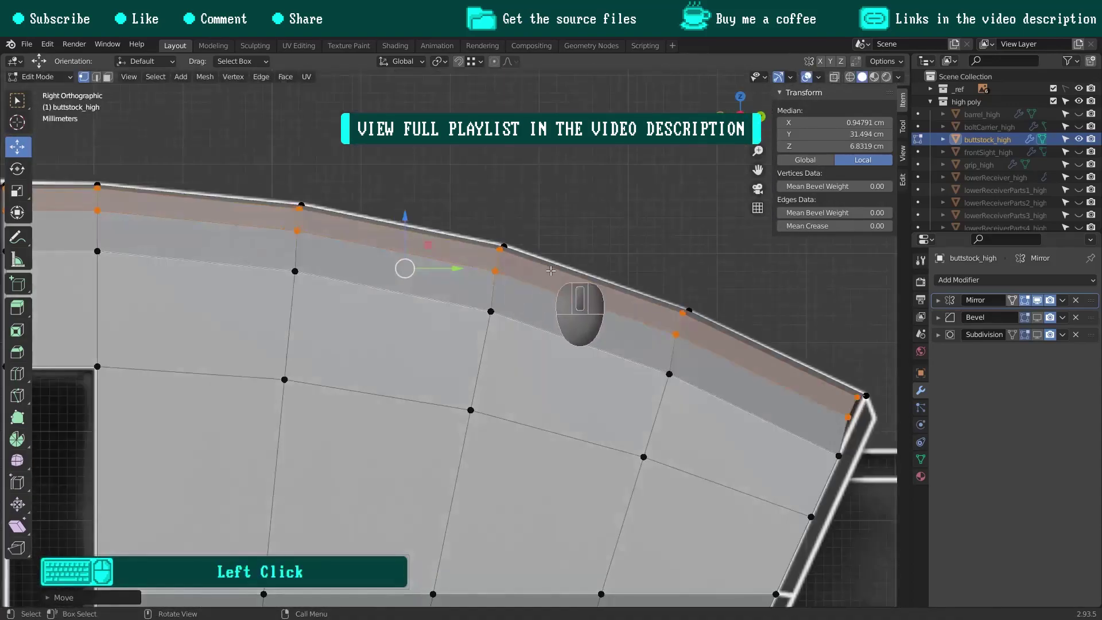
Knife new cross edges through the stock's top strip, in line with the outline's vertices.
scroll(532, 262, "up", 3)
key("alt+a")
key("k")
middle_click_drag(522, 365, 344, 220, "shift")
left_click(250, 305)
key("space")
Dissolve the old cross edges beside the new cuts on the stock's top strip.
key("x")
left_click(502, 345)
left_click(639, 321, "alt")
left_click(355, 228)
scroll(421, 198, "up", 2)
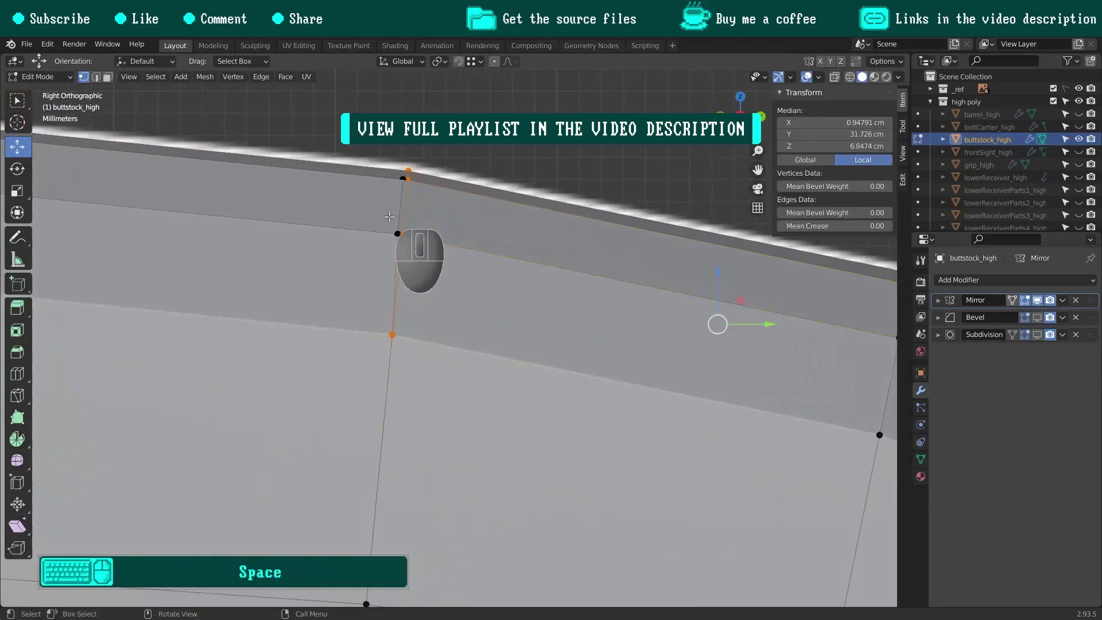
left_click(397, 215, "alt")
key("x")
left_click(521, 197)
Move the two rear vertices of the top strip onto the stock's slanted rear line.
scroll(534, 213, "down", 8)
scroll(604, 268, "up", 8)
left_click(601, 249)
left_click(580, 296, "shift")
left_click_drag(594, 275, 617, 285)
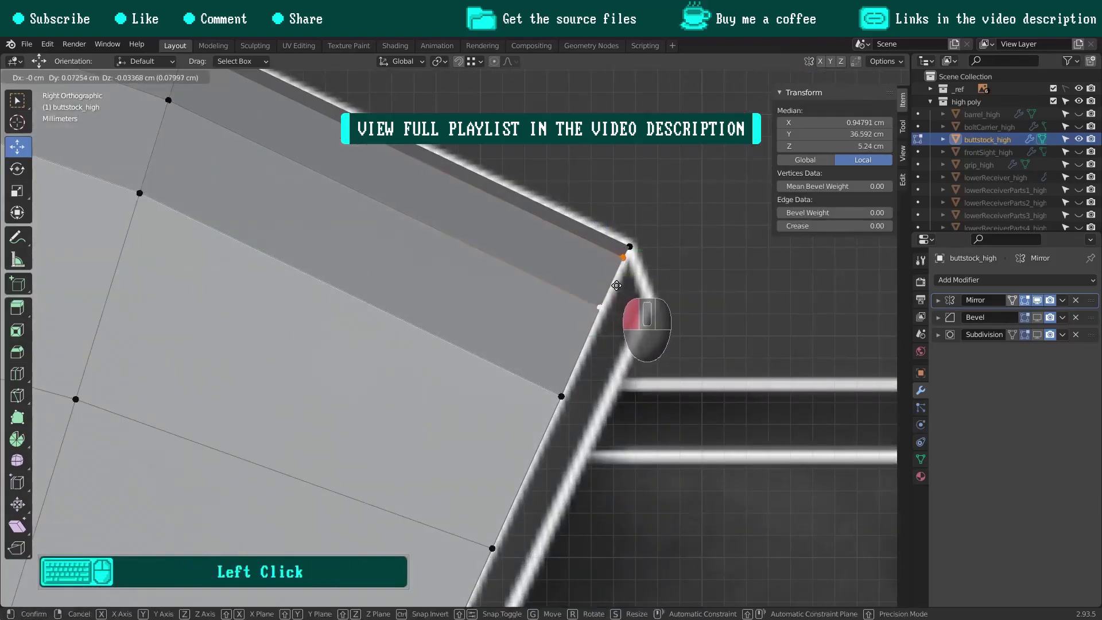
Add a lengthwise edge loop on the stock's underside and lower it to form the rounded bottom contour.
scroll(617, 285, "down", 8)
middle_click_drag(617, 286, 538, 300, "shift")
scroll(529, 355, "up", 8)
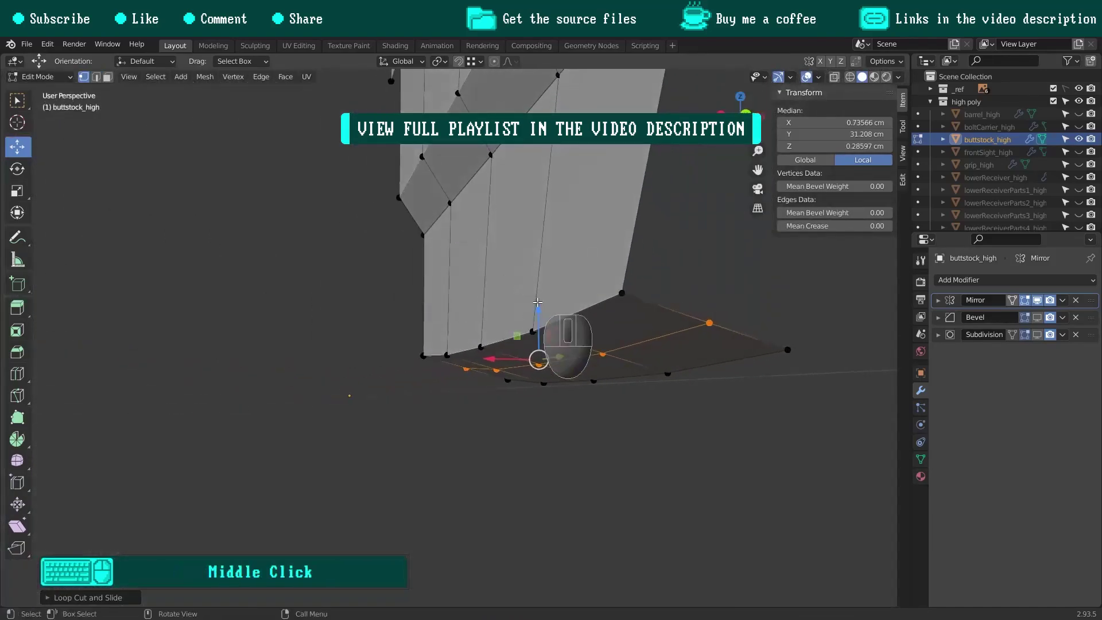
middle_click_drag(468, 324, 553, 318)
key("grave")
left_click(645, 317)
scroll(637, 358, "up", 6)
Knife new cross edges through the stock's bottom strip between its upper and lower outline vertices.
key("alt+a")
key("k")
left_click(555, 289)
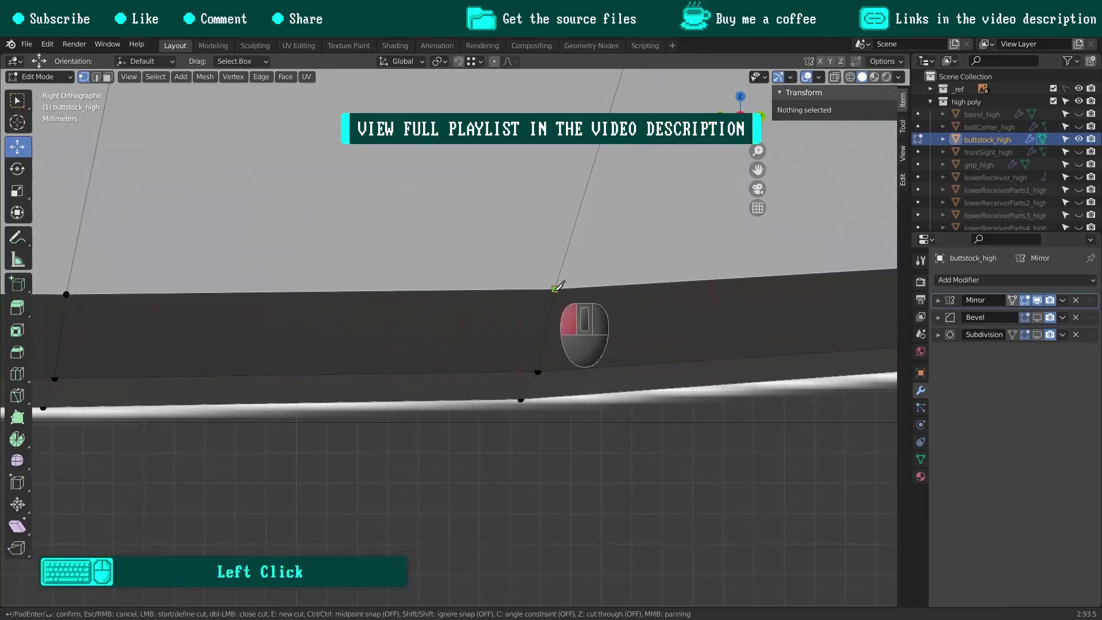
key("e")
scroll(519, 396, "down", 5)
scroll(408, 332, "up", 5)
left_click(298, 301)
left_click(272, 405)
scroll(367, 361, "down", 5)
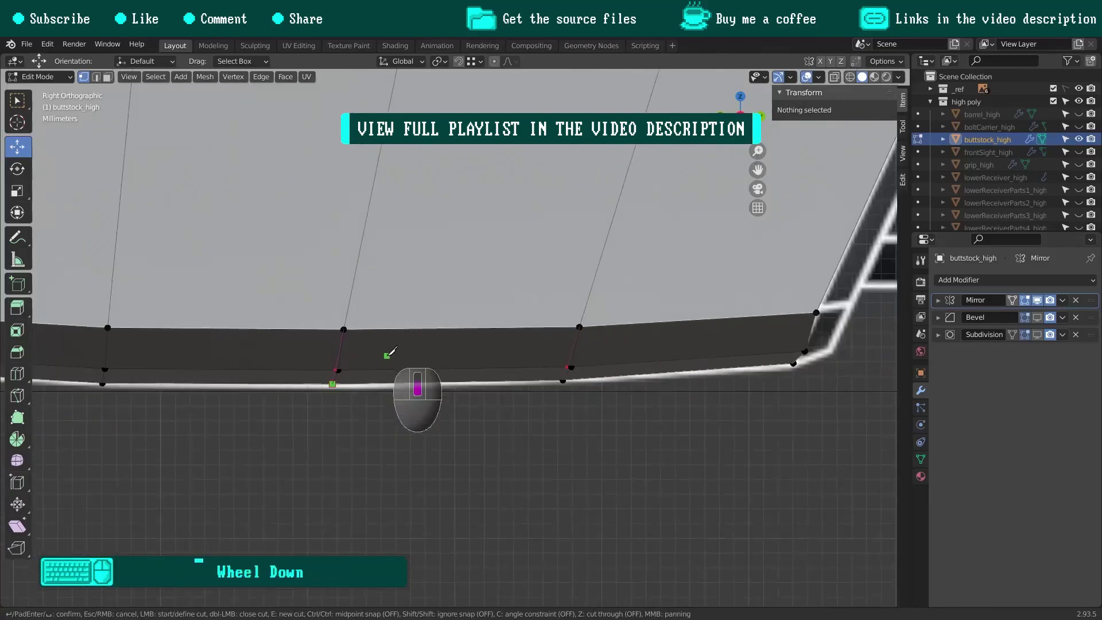
key("Return")
Dissolve the old cross edges beside the new cuts on the stock's bottom strip.
scroll(683, 367, "up", 3)
scroll(708, 370, "up", 5)
left_click(646, 314, "alt")
key("x")
left_click(648, 308)
middle_click_drag(344, 327, 699, 326, "shift")
left_click(306, 310, "alt")
key("x")
left_click(511, 287)
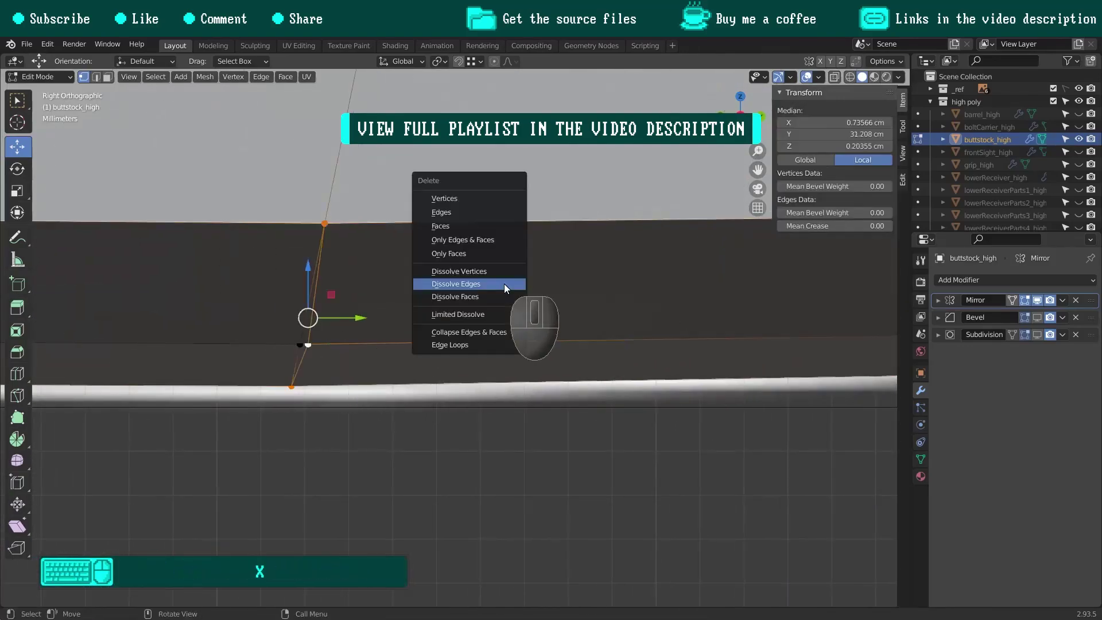
Move the bottom loop's rear vertex onto the stock's slanted rear line.
scroll(339, 309, "down", 7)
middle_click_drag(476, 289, 322, 346, "shift")
scroll(505, 351, "up", 6)
left_click(494, 356)
left_click_drag(494, 354, 492, 360)
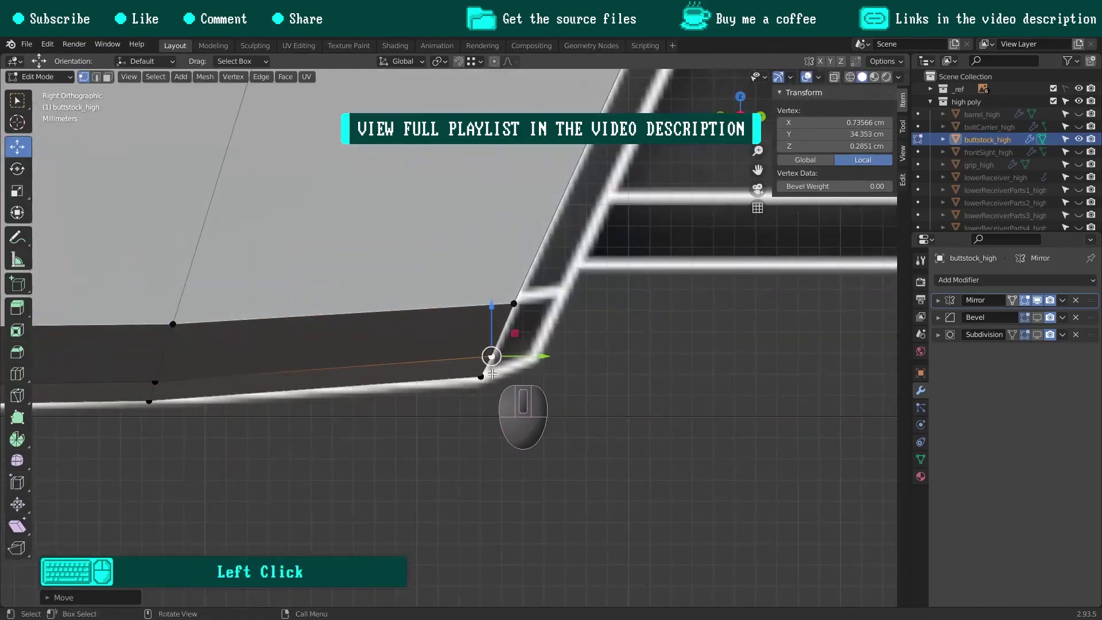
Flatten the rear edge's vertices along Y about the active lower corner vertex and shear them onto the reference's slanted rear line.
scroll(494, 359, "down", 5)
middle_click_drag(557, 244, 515, 346, "shift")
scroll(516, 346, "down", 2)
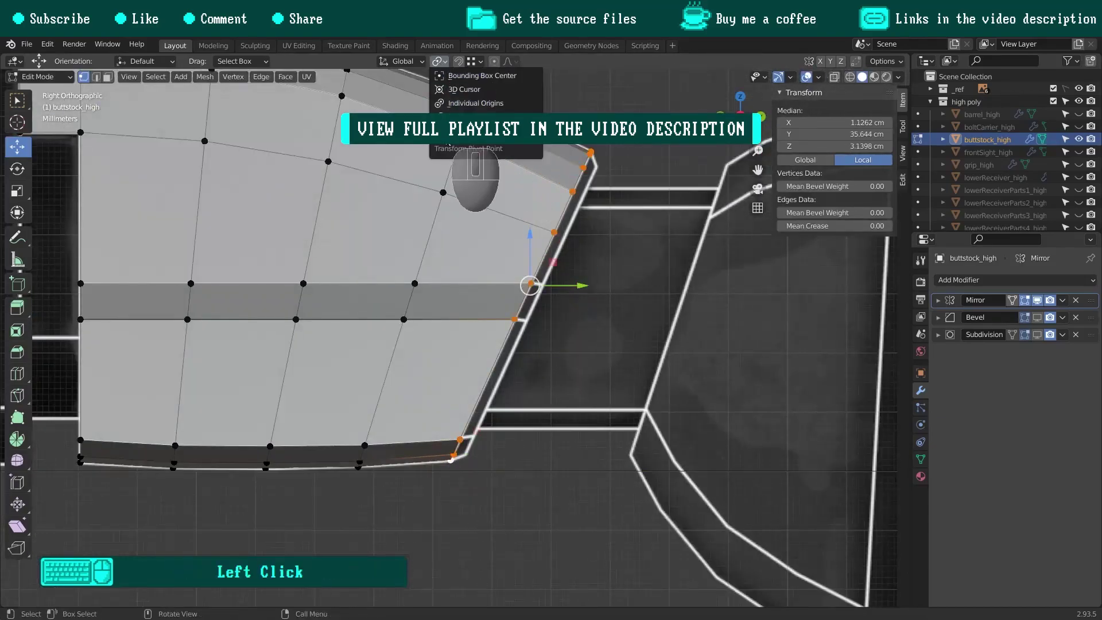
left_click(476, 130)
key("s")
key("y")
key("0")
key("Return")
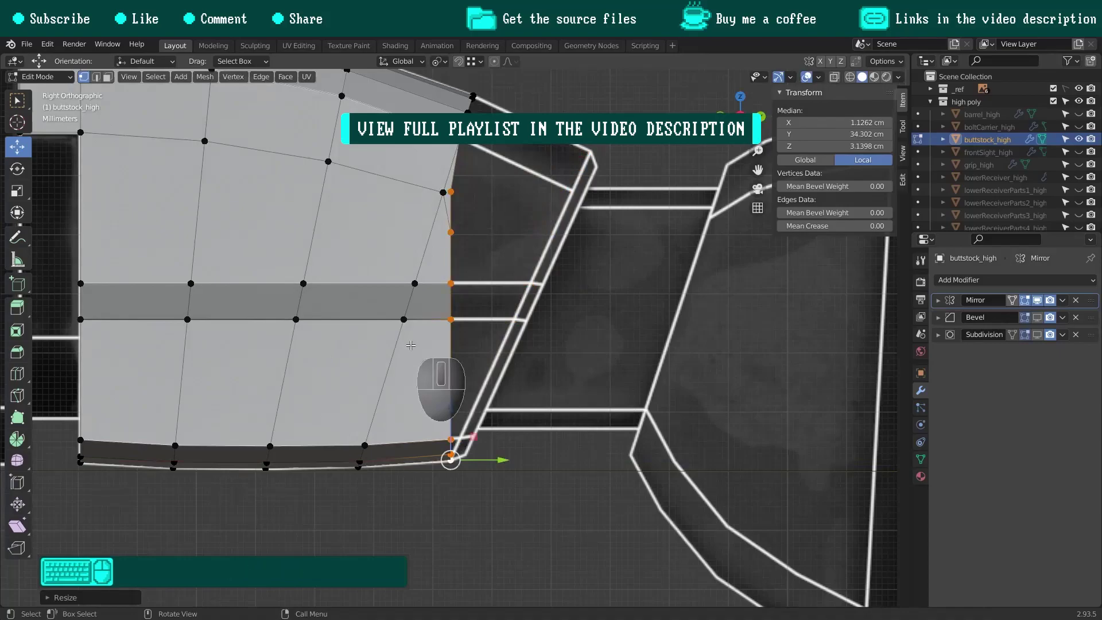
left_click_drag(434, 416, 669, 398)
left_click(21, 145)
Fill the stock's rear end with a face and inset it with Boundary off and an outward depth.
middle_click_drag(465, 194, 373, 203)
middle_click_drag(592, 229, 469, 283, "shift")
key("f")
key("i")
left_click(593, 366)
key("F9")
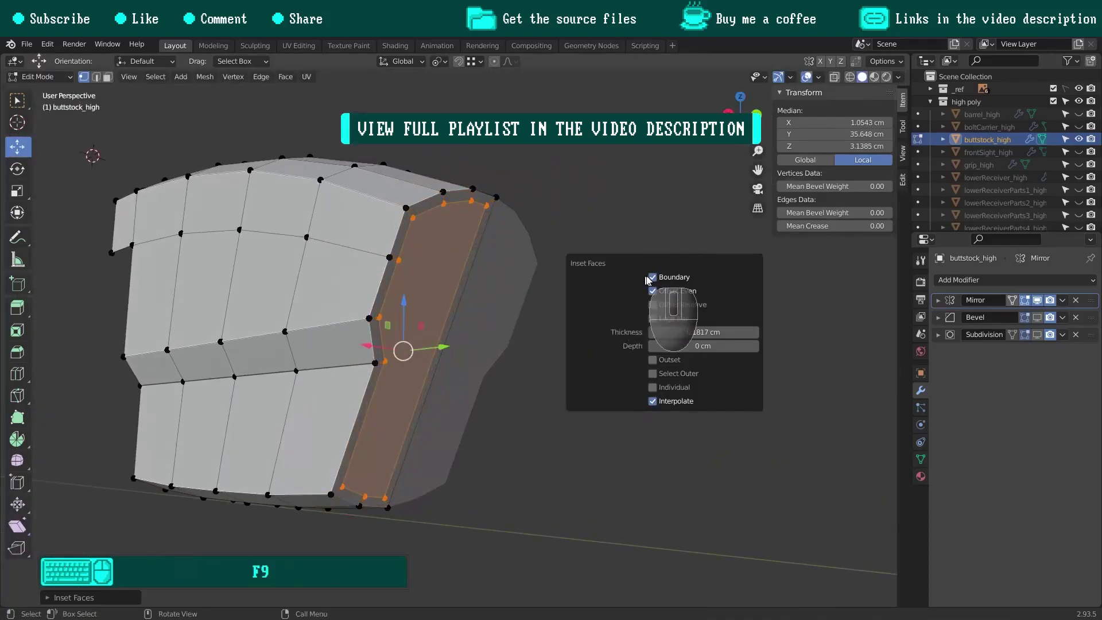
left_click(686, 347)
type("0.1")
key("Return")
Knife the inset rear face in back view, connecting its opposite border vertices.
key("grave")
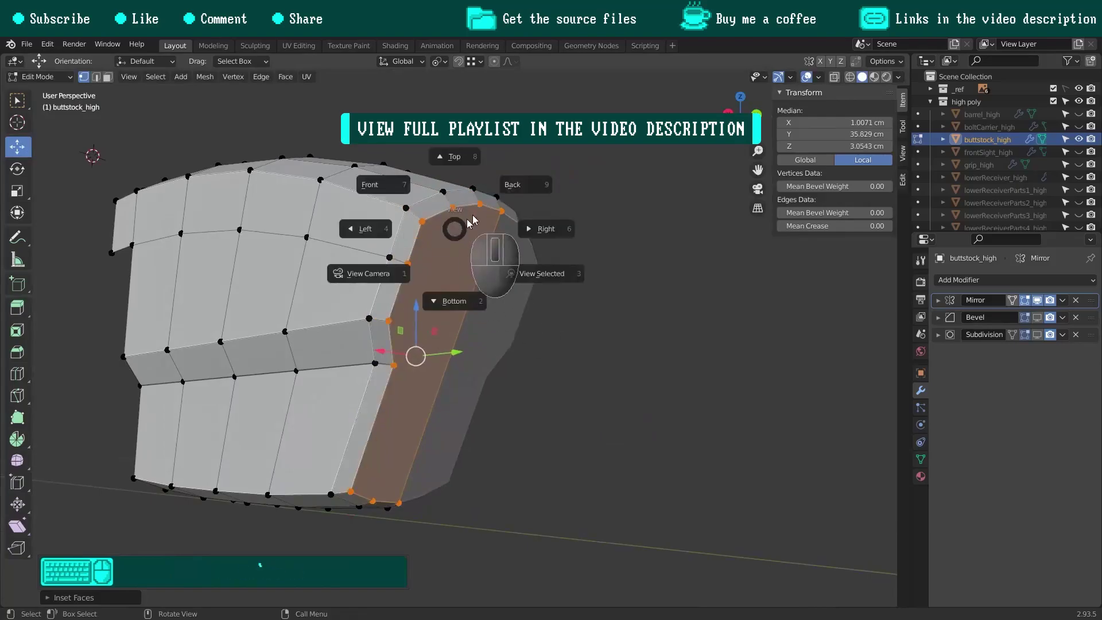
left_click(514, 185)
key("alt+a")
scroll(414, 248, "up", 3)
key("k")
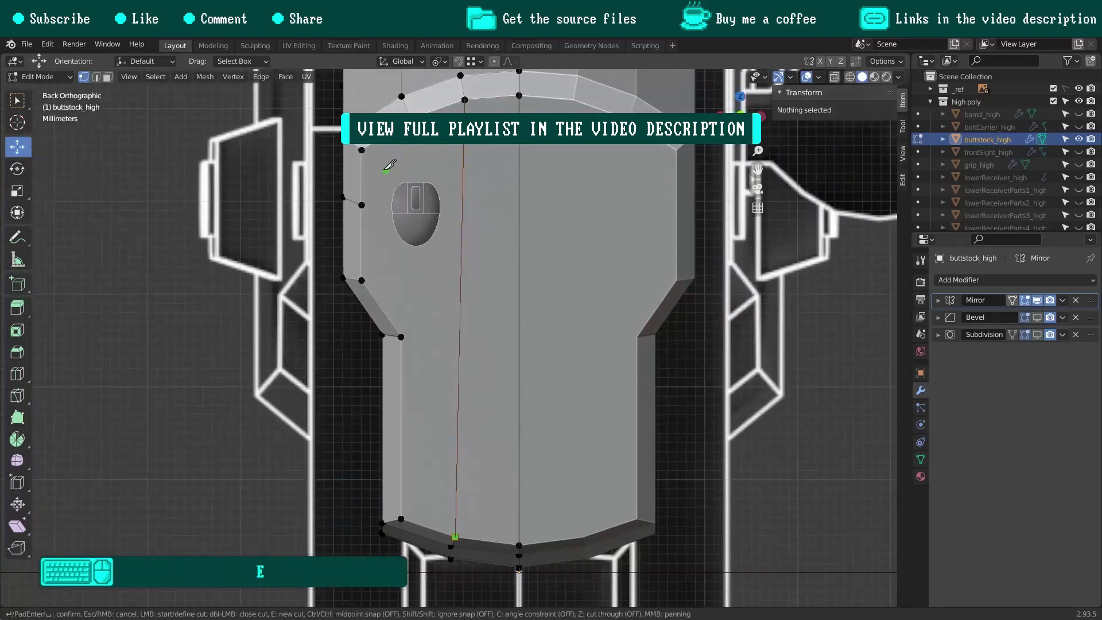
key("Return")
Extrude the stock's front edges along X to the centre line to build the front faces.
middle_click_drag(442, 337, 342, 234)
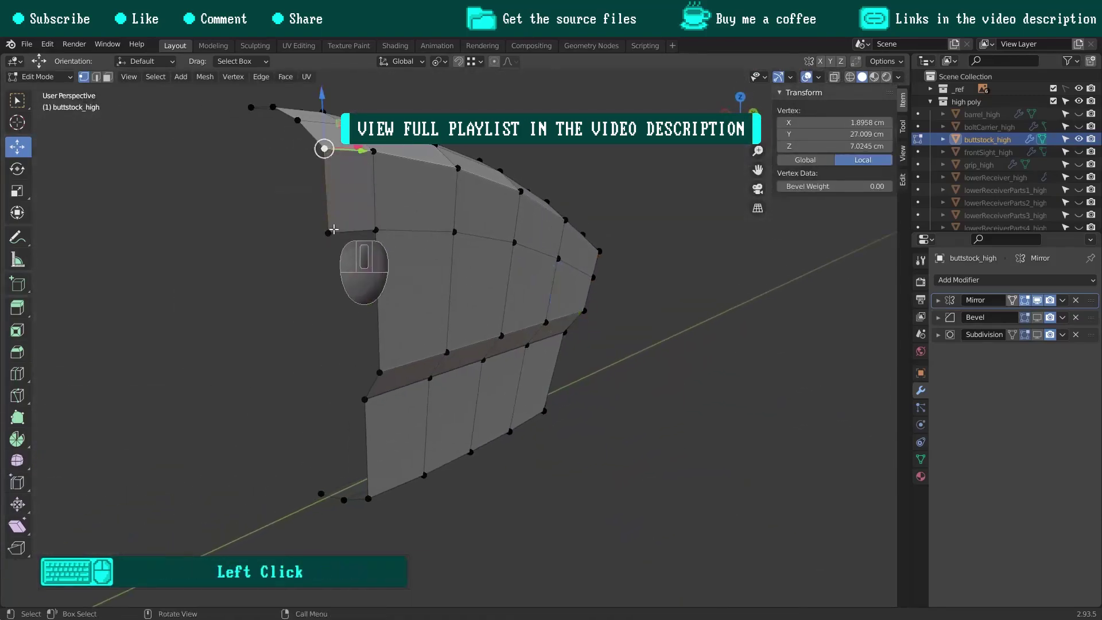
key("e")
key("x")
left_click(355, 287)
middle_click_drag(333, 188, 420, 189, "shift")
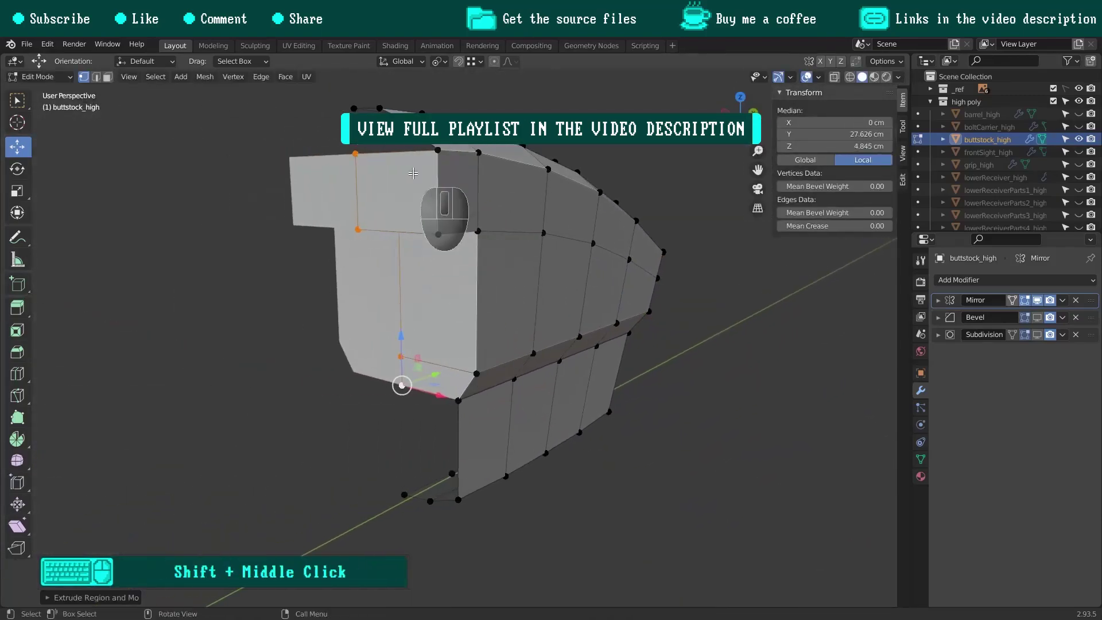
Position a vertical edge loop between the centre line and the side, and fill the remaining gaps at the stock's front with faces.
left_click_drag(442, 281, 439, 282)
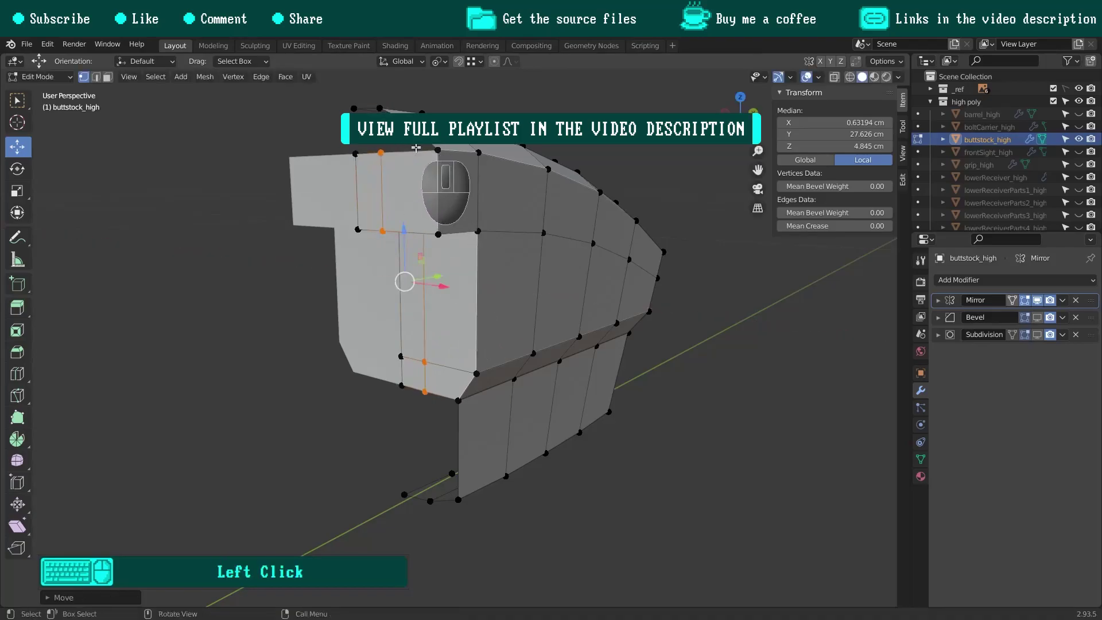
key("f")
key("f")
middle_click_drag(459, 408, 451, 209, "shift")
Isolate the lower edge of the stock's front overhang and extrude it down to the reference's lower line.
left_click(451, 209)
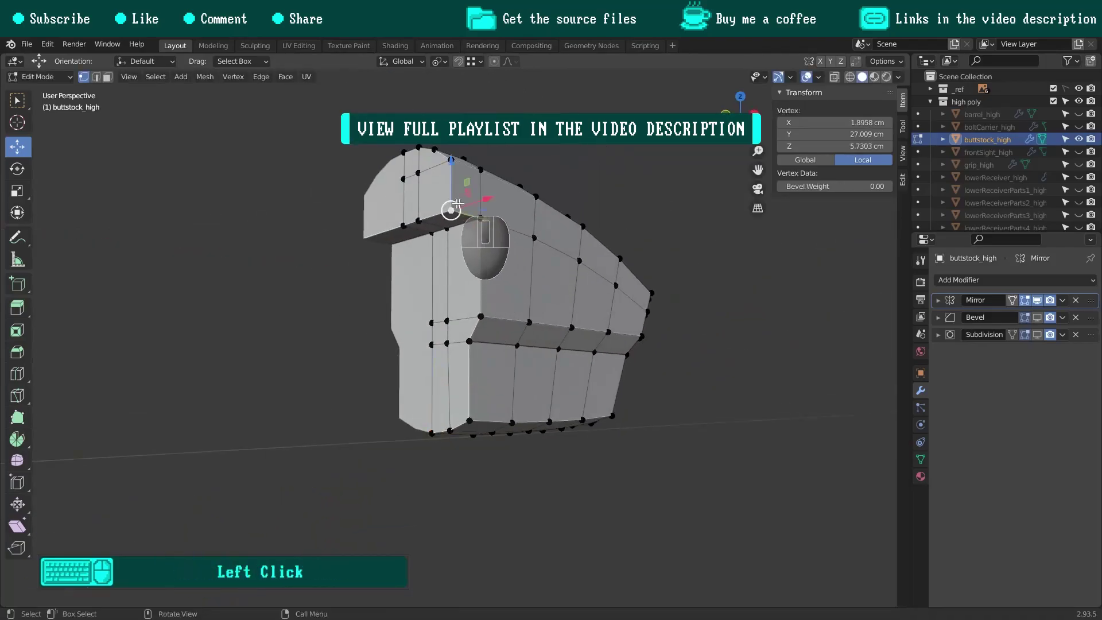
key("KP_3")
key("shift+h")
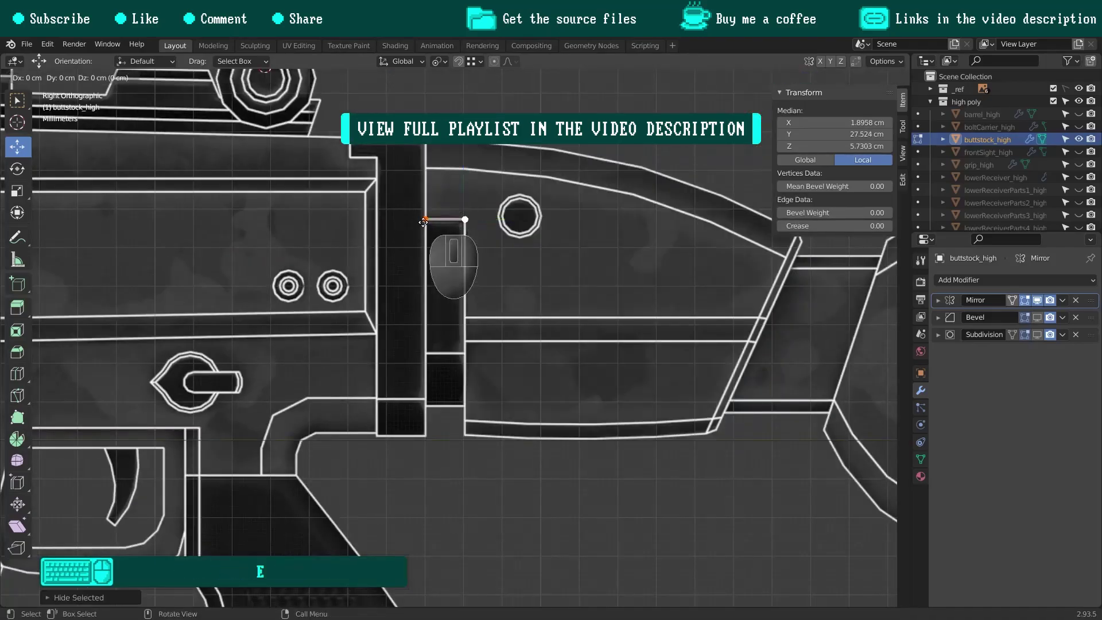
left_click(447, 411)
scroll(447, 411, "up", 6)
scroll(503, 346, "down", 4)
middle_click_drag(507, 310, 570, 343)
Extrude the new face inward to the centre line to form a block and recalculate its normals.
key("a")
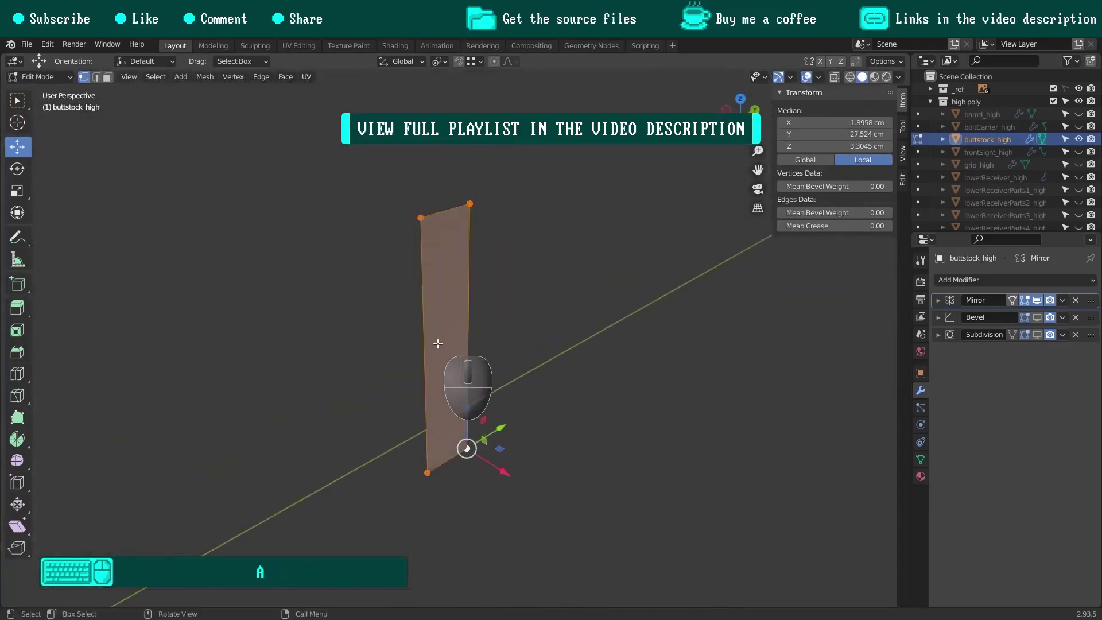
key("e")
left_click(511, 250)
left_click(465, 187)
key("shift+n")
Bevel the front block's lower outer edge up to the reference's horizontal line in side view.
left_click(429, 474)
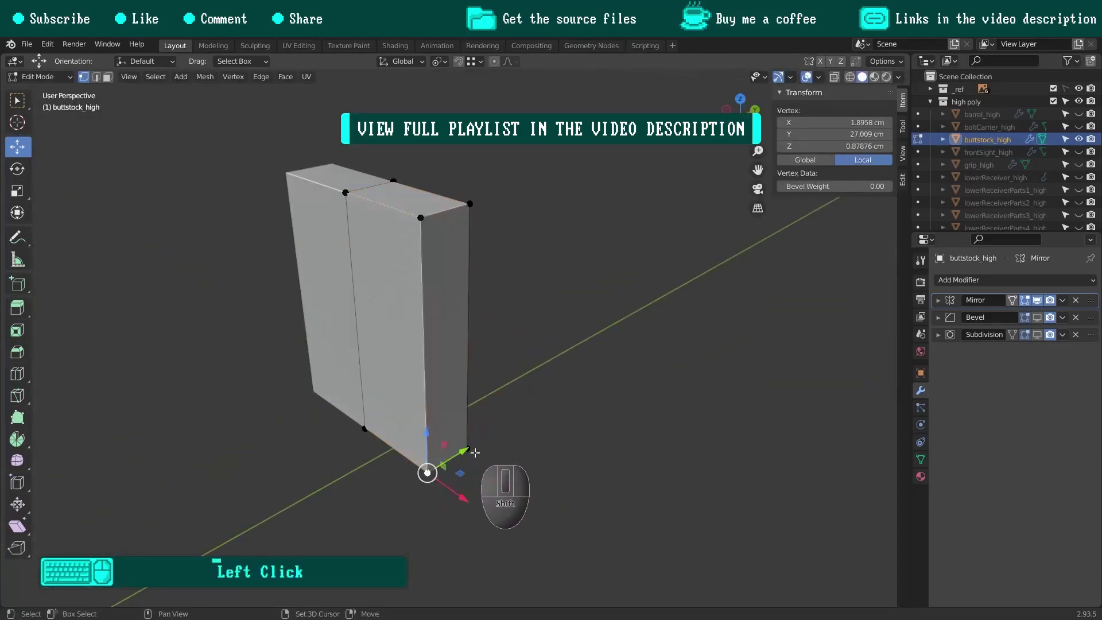
left_click(470, 450, "shift")
key("KP_3")
scroll(431, 423, "up", 4)
key("ctrl+b")
left_click(520, 145)
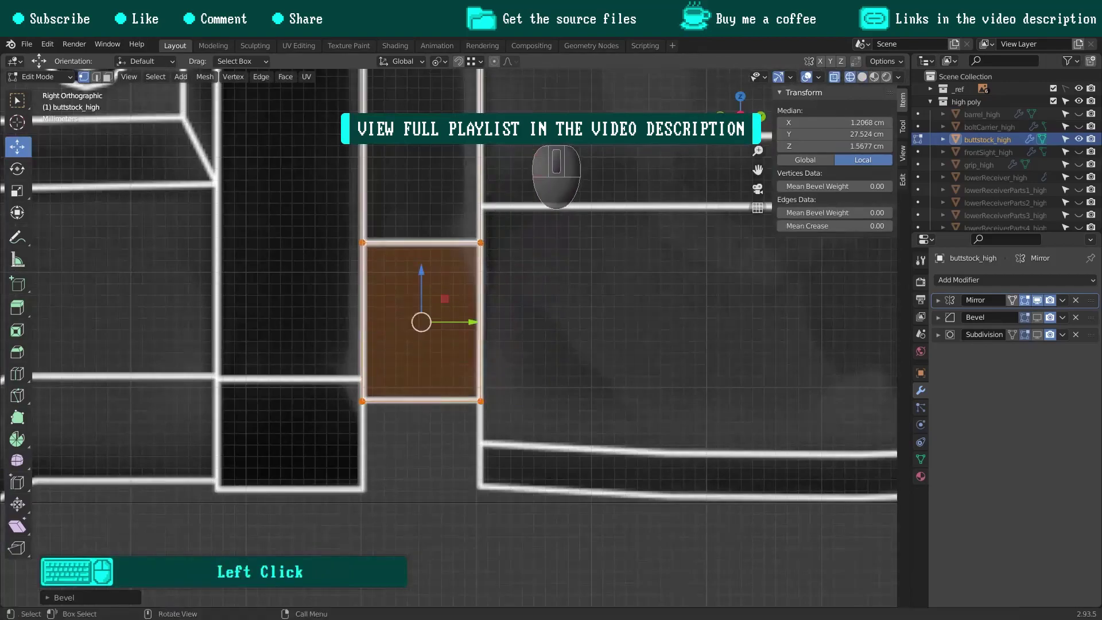
Raise the bevel on the front block's lower outer edge to three segments.
middle_click_drag(520, 145, 515, 208)
key("F9")
left_click(700, 270)
left_click(700, 271)
scroll(401, 240, "down", 2)
Cut through the front block in front view with the Knife, along lines through the bevel's end vertices.
middle_click_drag(401, 239, 504, 373)
left_click(493, 279)
key("KP_1")
key("k")
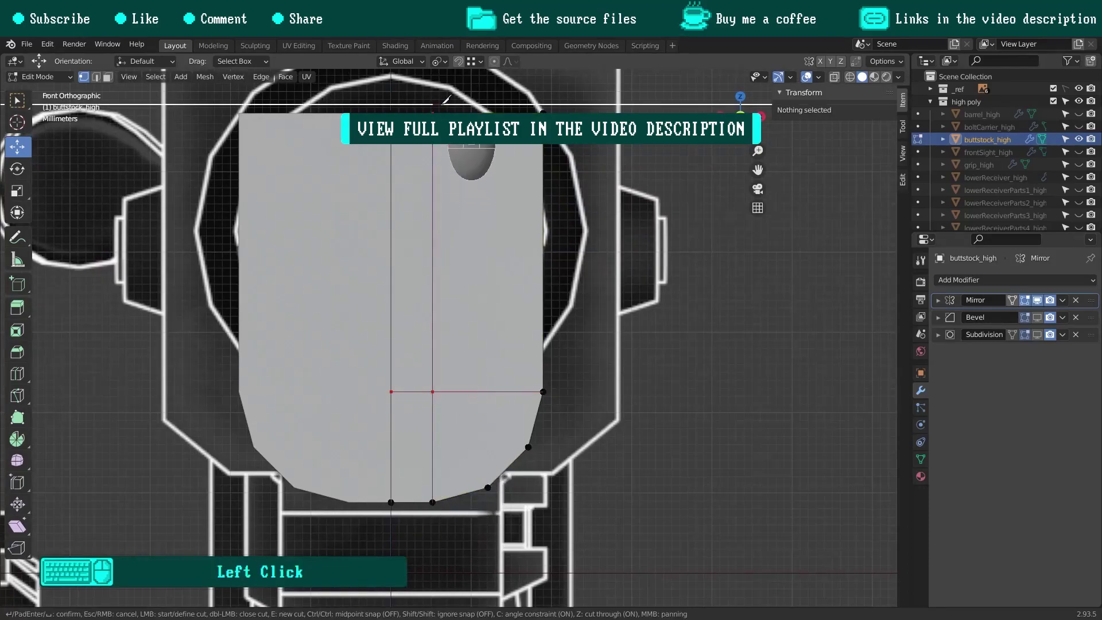
left_click(300, 443)
key("Return")
middle_click_drag(368, 322, 566, 383)
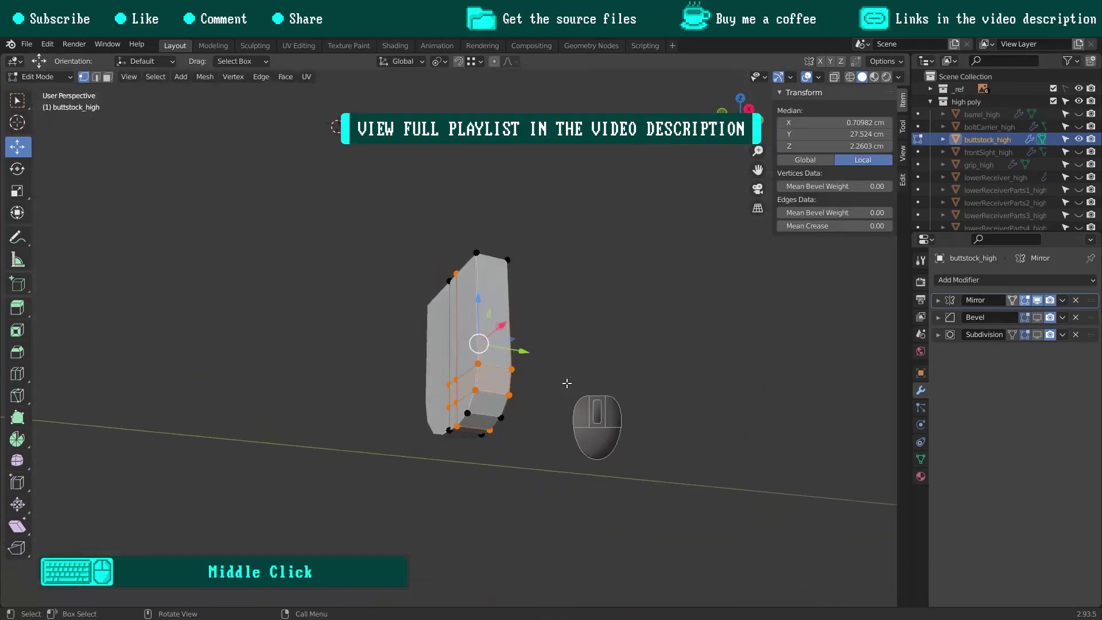
Reveal the hidden geometry and duplicate the front block's side face back to the narrow neck behind the stock body.
key("alt+h")
key("KP_3")
scroll(639, 338, "down", 2)
middle_click_drag(639, 337, 406, 337, "shift")
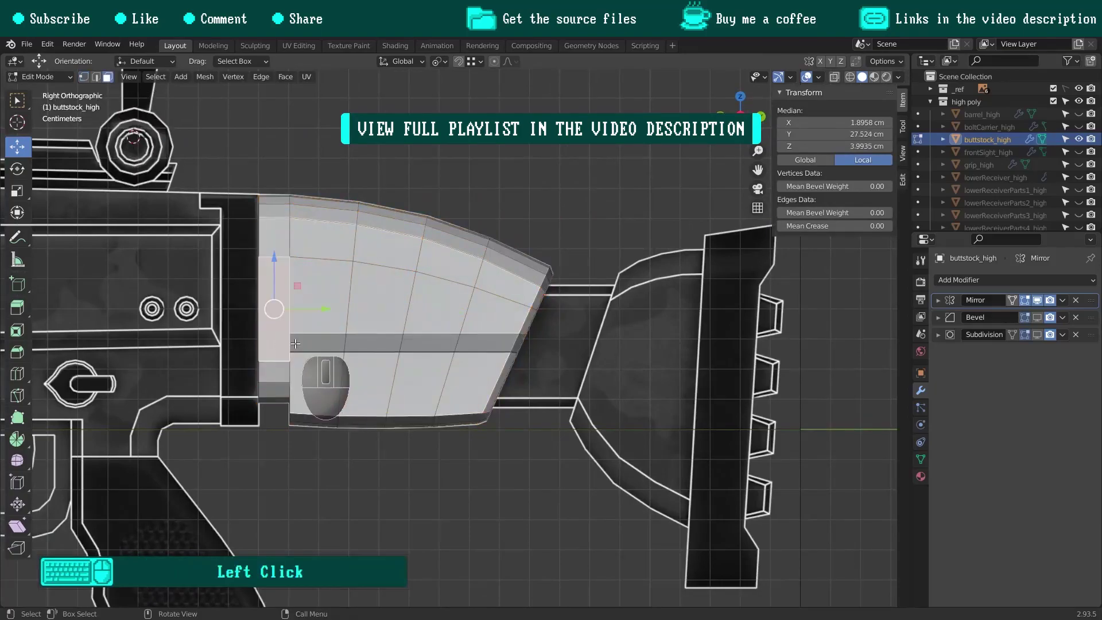
key("shift+d")
left_click(596, 372)
Fit the duplicated face's upper and lower edges to the neck's reference lines and hide everything else.
scroll(581, 301, "up", 8)
left_click(486, 237, "shift")
left_click_drag(488, 187, 490, 190)
scroll(488, 195, "down", 4)
middle_click_drag(485, 368, 478, 279, "shift")
left_click_drag(451, 305, 648, 375)
left_click_drag(519, 286, 520, 325)
left_click_drag(477, 115, 567, 169, "shift")
key("shift+h")
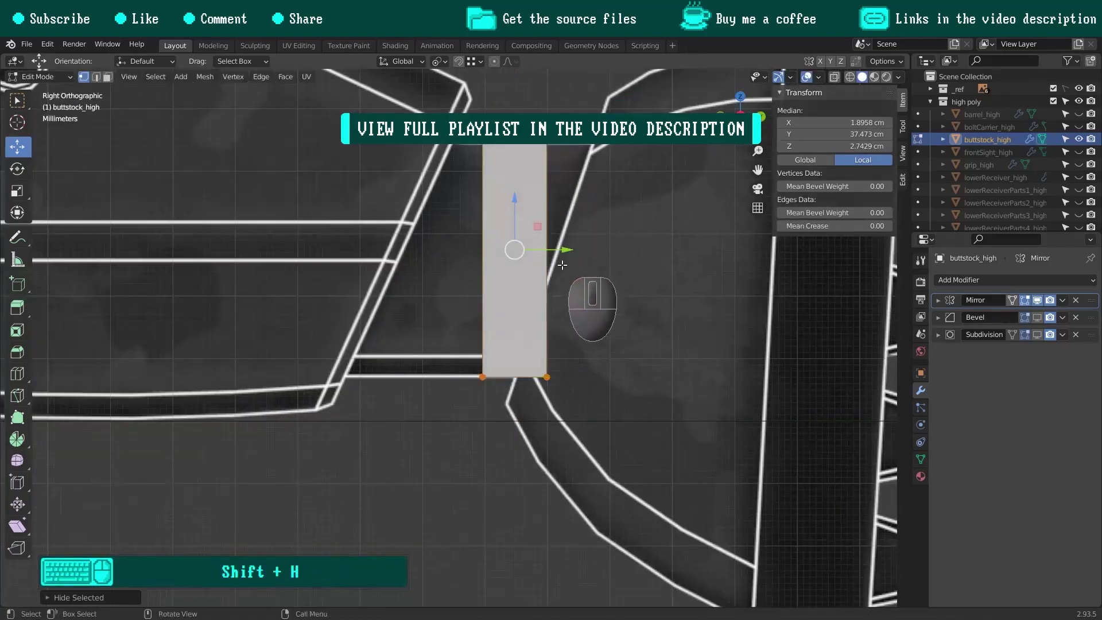
Move the neck's side face inward along X to the neck's width in the reference.
key("grave")
left_click(561, 195)
scroll(486, 268, "up", 3)
left_click_drag(478, 285, 389, 274)
key("grave")
left_click(468, 232)
Add a horizontal edge loop across the neck face and bevel it out to the reference's two inner lines.
scroll(477, 289, "down", 3)
middle_click_drag(537, 253, 476, 323, "shift")
key("ctrl+r")
left_click(476, 323)
right_click(476, 322)
key("ctrl+b")
scroll(596, 435, "down", 2)
left_click(596, 435)
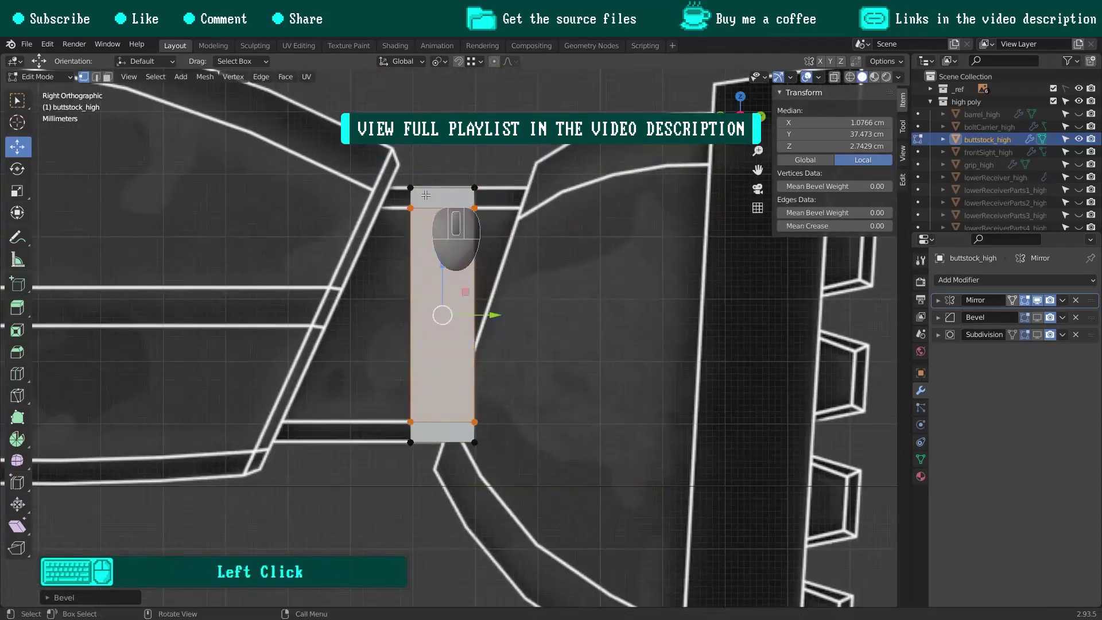
Select the neck face's upper and lower end edges and shift them inward to slope the profile.
middle_click_drag(426, 197, 362, 241)
left_click(416, 183)
left_click(456, 198, "shift")
left_click(423, 396, "shift")
left_click(455, 419, "shift")
left_click_drag(419, 437, 493, 420)
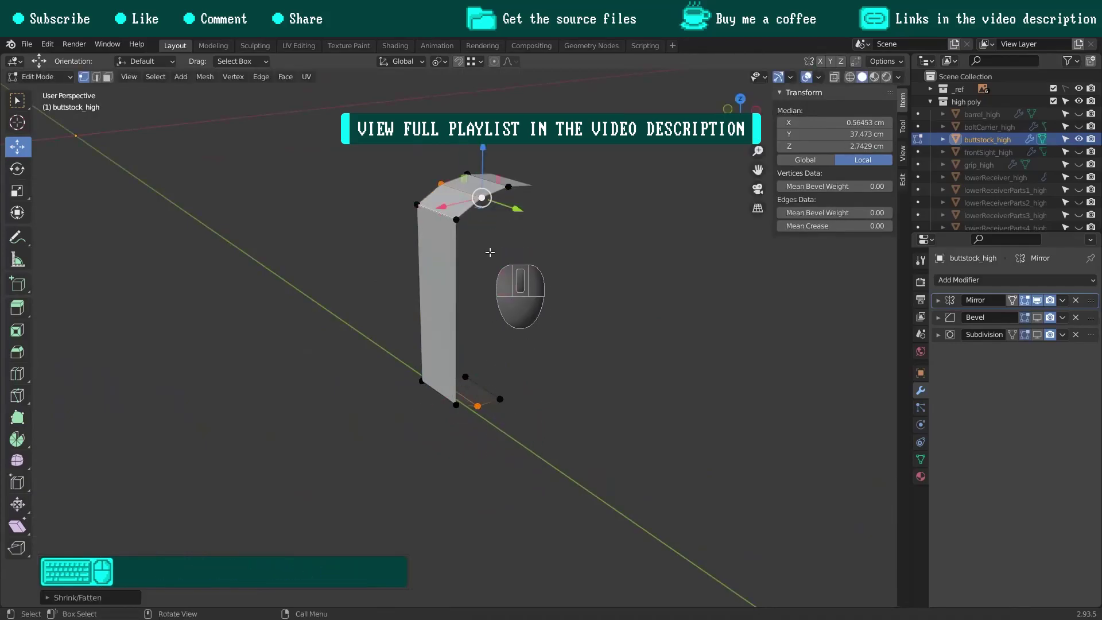
Widen the neck piece in side view by moving its rear edges backward and its front edges forward.
key("grave")
left_click(544, 252)
scroll(473, 208, "up", 5)
left_click(376, 199, "shift")
left_click_drag(422, 202, 568, 211)
left_click(213, 209, "alt")
left_click_drag(261, 213, 190, 209)
Shear the neck's rear and front edges to match the slanted reference lines in side view.
scroll(230, 232, "down", 5)
middle_click_drag(230, 232, 344, 199, "shift")
left_click_drag(505, 151, 428, 477)
left_click(461, 181, "shift")
left_click_drag(337, 172, 272, 451)
left_click(256, 178)
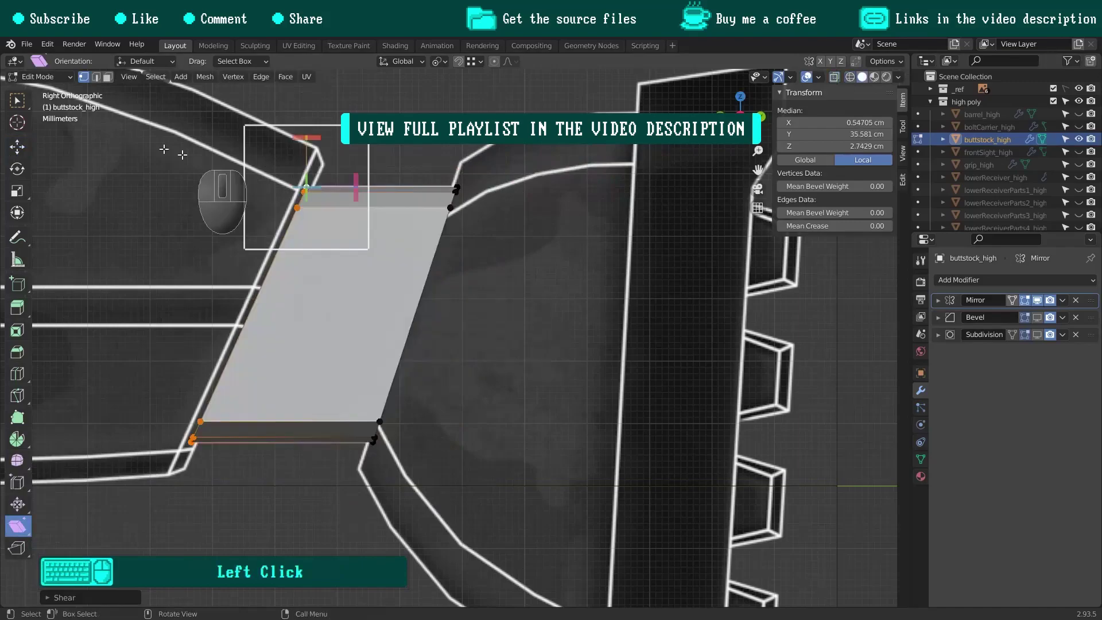
Duplicate the neck's slanted rear edge onto the front line of the rear stock section and isolate it.
left_click(450, 208)
left_click(381, 421, "shift")
scroll(480, 287, "down", 2)
middle_click_drag(480, 287, 401, 292, "shift")
key("shift+d")
left_click(418, 252)
key("shift+h")
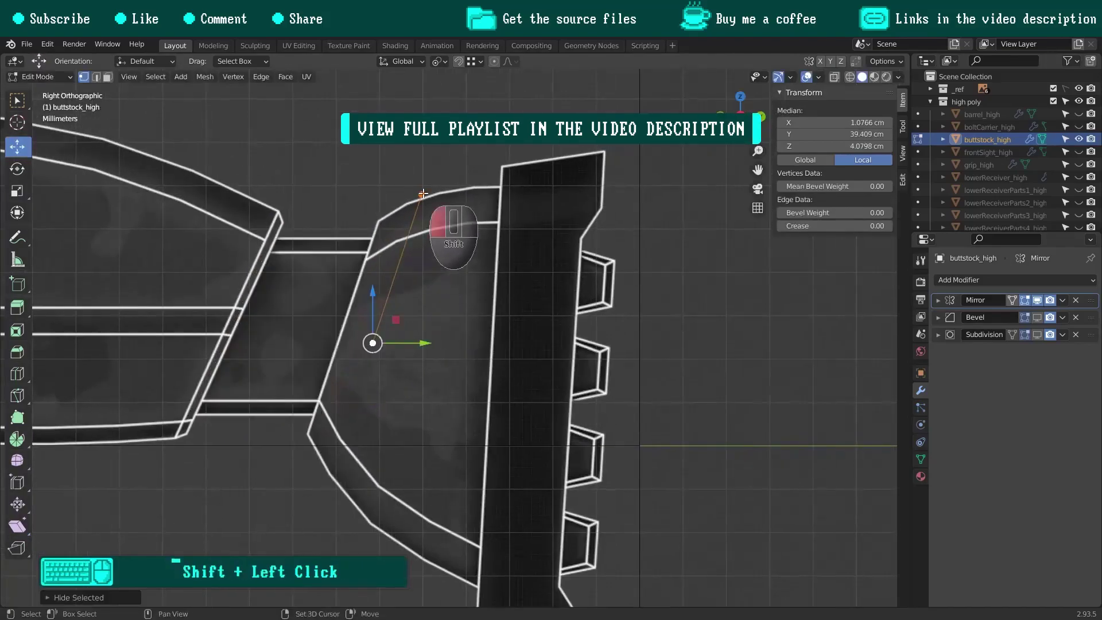
Fit the duplicated edge's upper and lower ends to the front corners of the rear stock section.
left_click(376, 223)
scroll(374, 229, "up", 6)
left_click(339, 452)
scroll(339, 451, "down", 2)
scroll(357, 409, "up", 4)
Extrude vertices from the lower end along the rear section's curved lower outline to the butt plate.
middle_click_drag(413, 370, 534, 324, "shift")
left_click(595, 401)
middle_click_drag(594, 400, 580, 287, "shift")
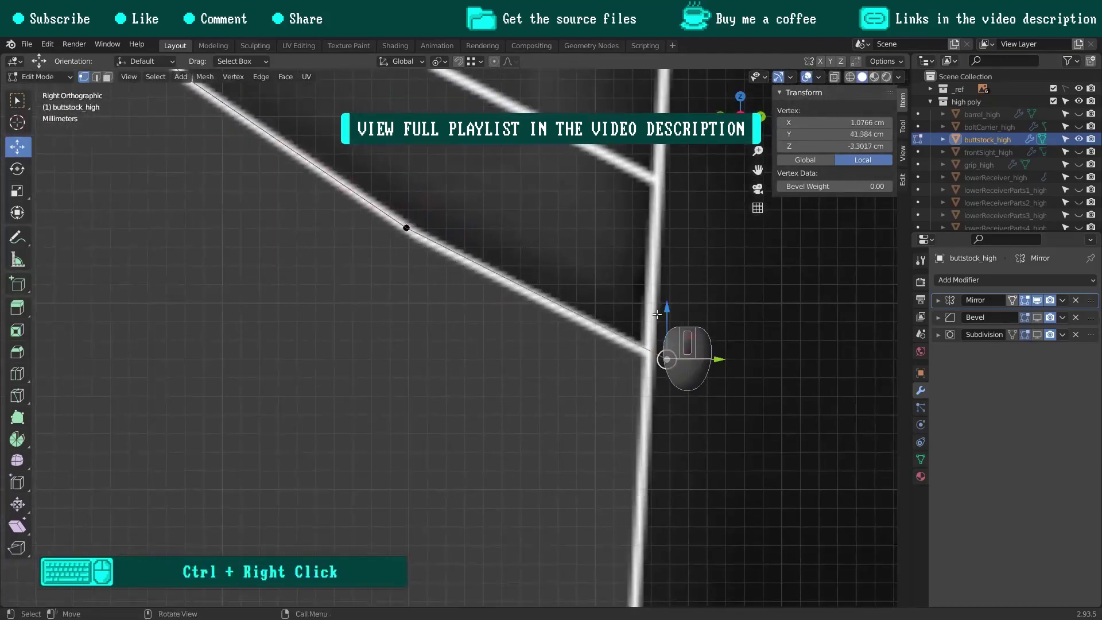
scroll(563, 273, "down", 2)
scroll(321, 264, "up", 2)
left_click(321, 263)
scroll(373, 252, "down", 5)
Extrude vertices along the rear section's upper outline and fill faces between the upper and lower outlines.
left_click(343, 311)
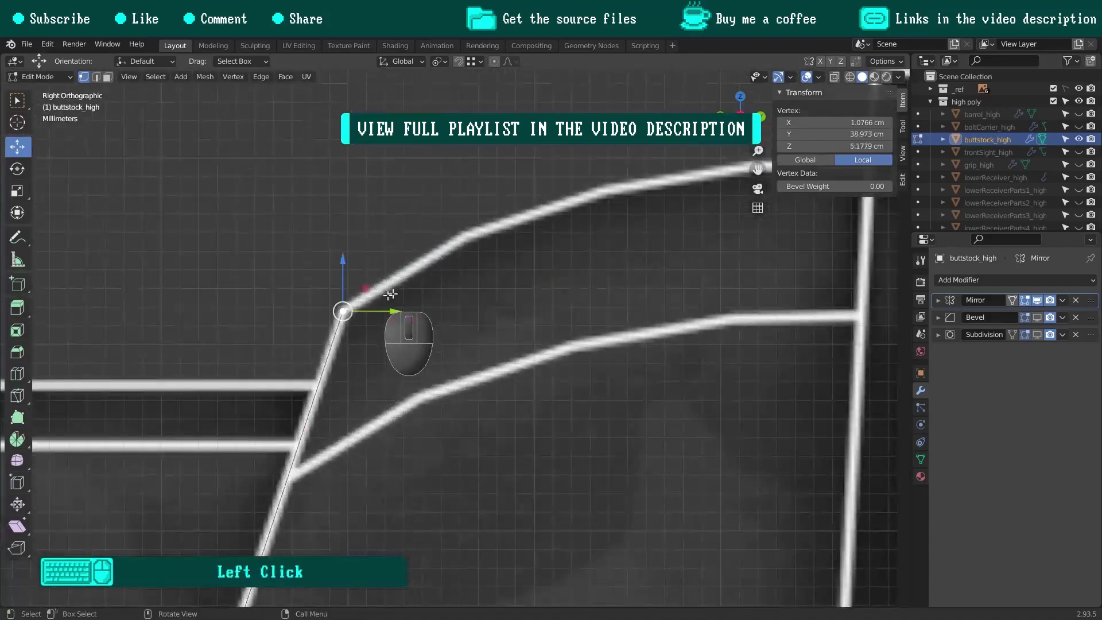
right_click(605, 190, "ctrl")
middle_click_drag(606, 190, 462, 222, "shift")
right_click(597, 222, "ctrl")
scroll(602, 282, "down", 12)
left_click(596, 461, "shift")
key("f")
Shift the rear section's side panel outward along X toward the outline in top view, starting from its front edges.
key("KP_7")
scroll(508, 274, "up", 10)
middle_click_drag(498, 271, 497, 319, "shift")
left_click_drag(496, 321, 547, 303)
scroll(522, 270, "down", 3)
key("KP_3")
left_click(598, 222)
left_click_drag(519, 429, 555, 429)
Move the side panel's middle vertical edges outward along X to follow the curved top-view outline.
key("grave")
left_click(597, 287)
left_click(462, 314, "alt")
key("grave")
left_click(590, 247)
left_click_drag(532, 362, 578, 362)
key("grave")
left_click(554, 310, "alt")
key("grave")
left_click(594, 253)
left_click_drag(533, 273, 581, 273)
Move the side panel's rearmost vertical edge outward along X to the top-view outline.
key("grave")
left_click(591, 208)
left_click(639, 213, "alt")
key("grave")
left_click(590, 264)
left_click_drag(520, 134, 570, 146)
scroll(491, 216, "down", 3)
middle_click_drag(487, 284, 185, 118)
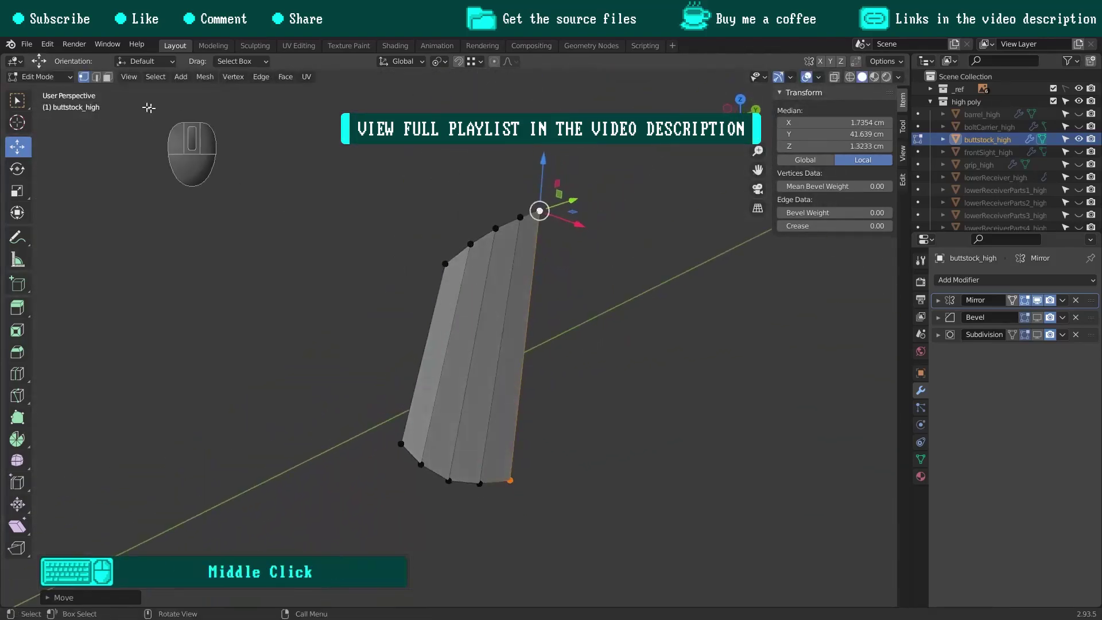
Bevel the rear section's upper and lower outer edges to the reference's inner lines and adjust the bevel settings.
left_click(472, 232)
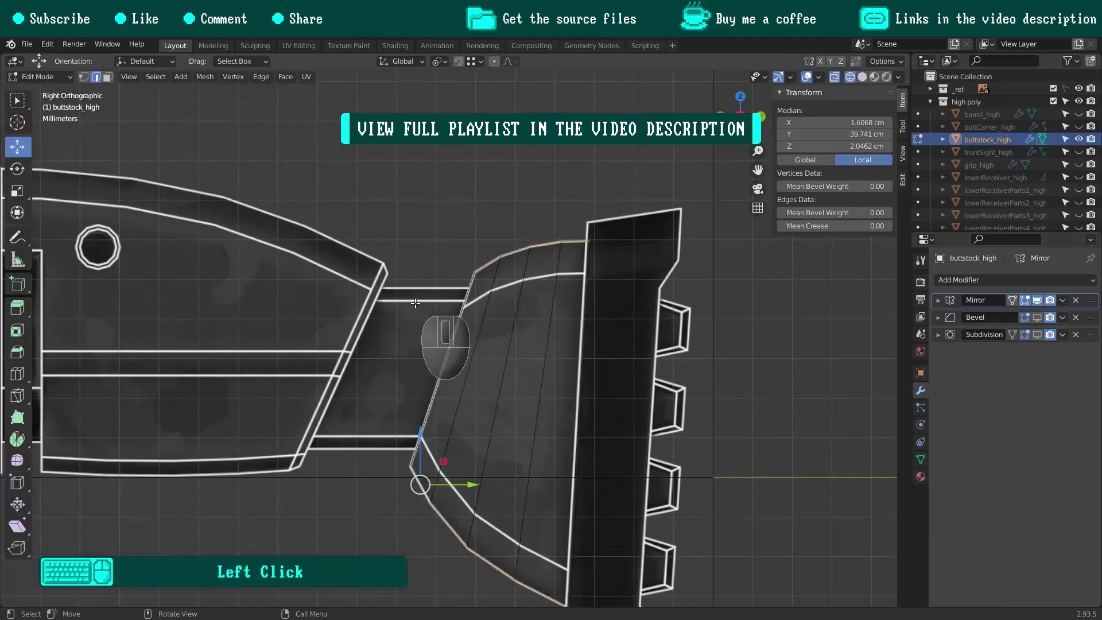
key("ctrl+b")
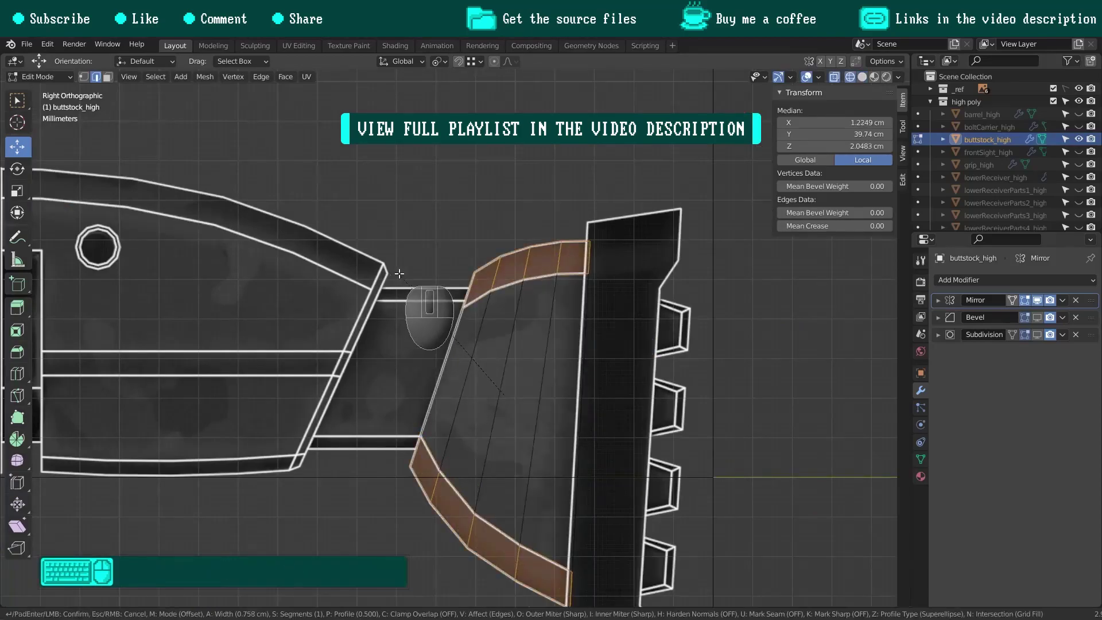
left_click(431, 322)
middle_click_drag(431, 321, 531, 325)
key("shift+z")
key("F9")
left_click(756, 354)
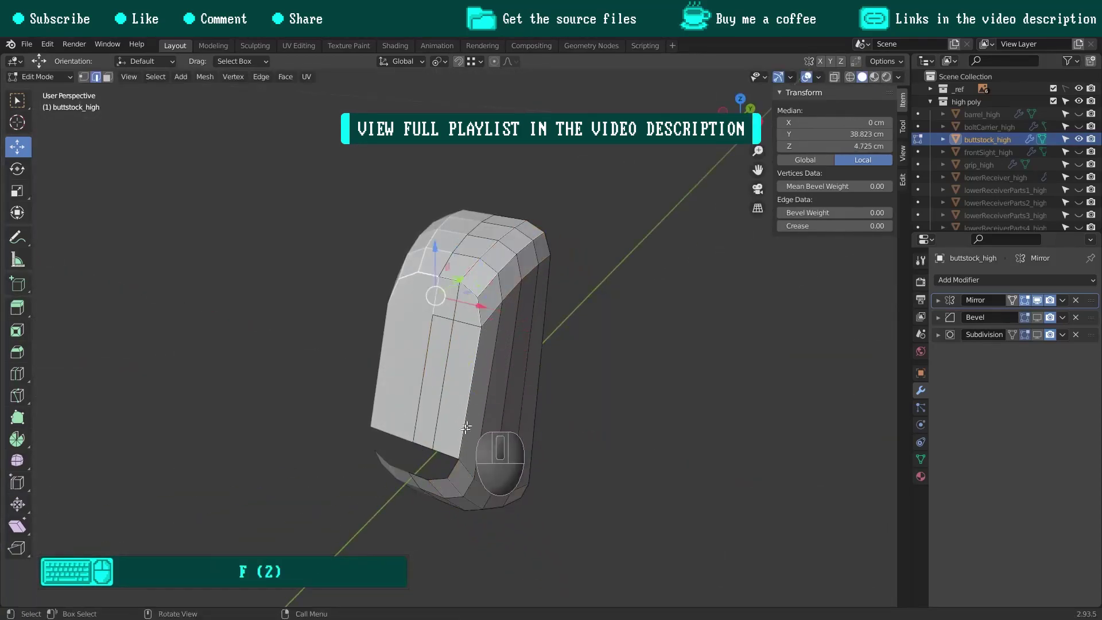
Duplicate the rear section's rearmost vertical edge in side view to start the butt plate.
middle_click_drag(481, 396, 459, 269)
key("grave")
left_click(560, 352)
key("shift+d")
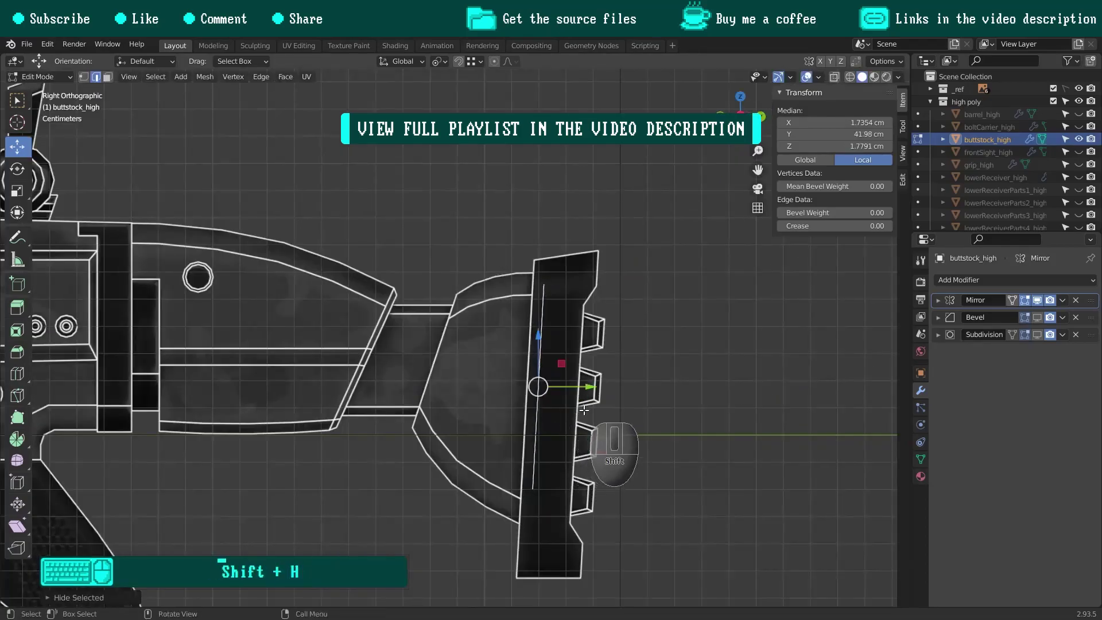
Fit the duplicated edge's upper and lower ends to the butt plate's front corners in side view.
left_click(544, 284)
key("a")
left_click_drag(544, 284, 540, 192)
scroll(534, 265, "up", 15)
scroll(545, 382, "down", 13)
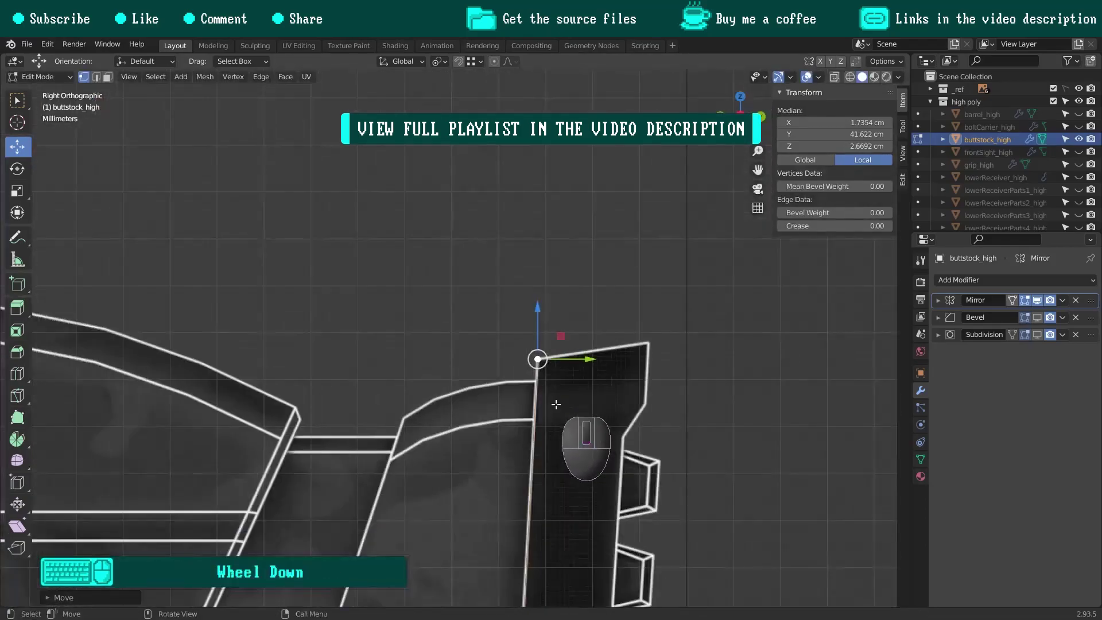
left_click(522, 359)
left_click_drag(522, 358, 512, 529)
scroll(511, 531, "up", 8)
left_click_drag(511, 530, 516, 482)
Extrude the butt plate's front edge backward and align the new upper vertex with the plate's upper rear corner.
scroll(535, 453, "down", 12)
left_click_drag(494, 211, 589, 239, "shift")
key("e")
left_click(612, 239)
scroll(591, 228, "up", 13)
left_click(531, 228, "shift")
left_click(531, 229, "shift")
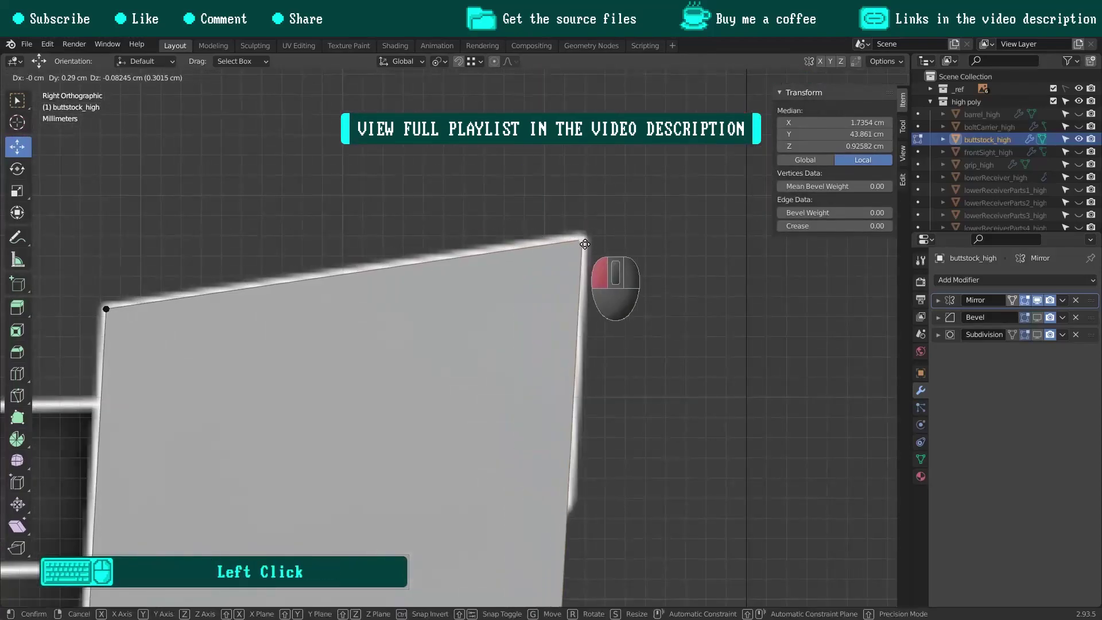
Align the extruded face's lower rear vertex with the butt plate's lower rear corner.
scroll(588, 239, "down", 11)
scroll(546, 466, "up", 10)
left_click(531, 373)
left_click_drag(531, 373, 527, 428)
scroll(541, 359, "down", 10)
middle_click_drag(537, 321, 530, 471, "shift")
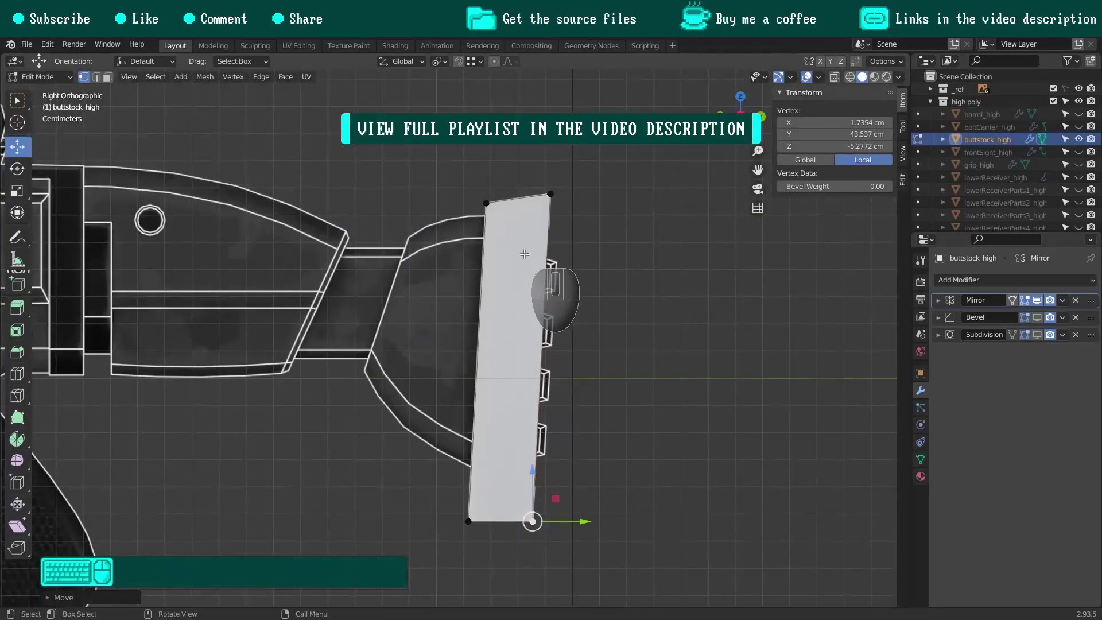
Extrude the butt plate's whole side profile inward to the mirror line, delete the face there and recalculate the normals.
key("a")
middle_click_drag(528, 256, 546, 304)
key("grave")
left_click(591, 281)
scroll(534, 296, "up", 6)
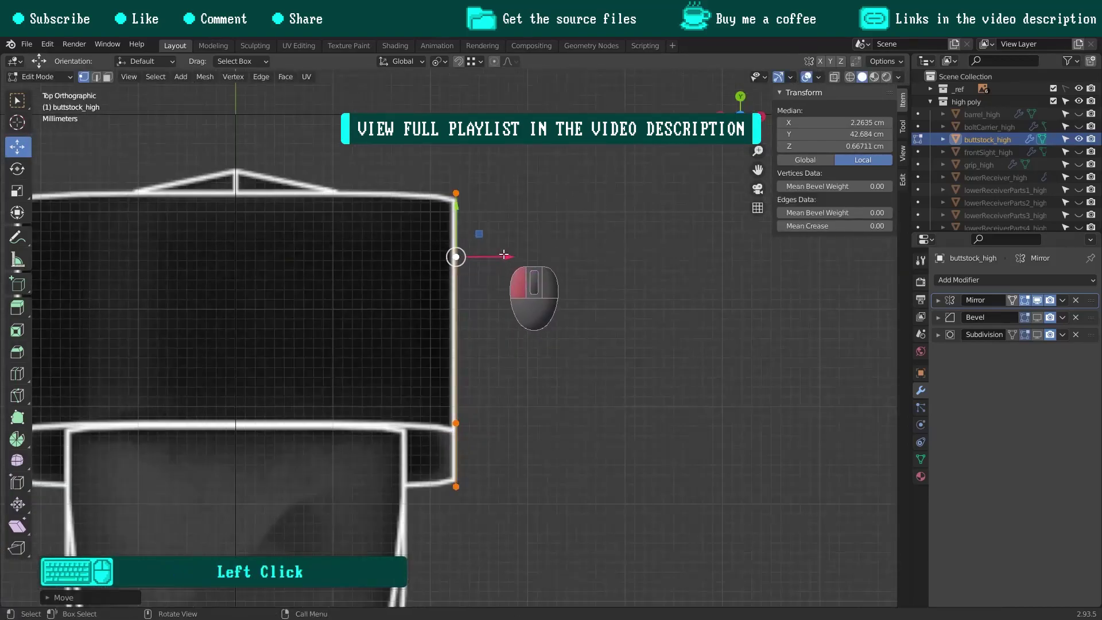
key("e")
left_click(247, 316)
key("x")
left_click(481, 278)
key("a")
key("shift+n")
Bevel the butt plate's upper and lower outer corner edges with three segments to match the rounded back-view reference.
scroll(363, 284, "down", 7)
middle_click_drag(396, 350, 364, 141)
left_click(96, 76)
left_click(450, 180)
left_click(571, 305)
scroll(523, 260, "up", 3)
left_click(523, 260)
left_click(501, 324)
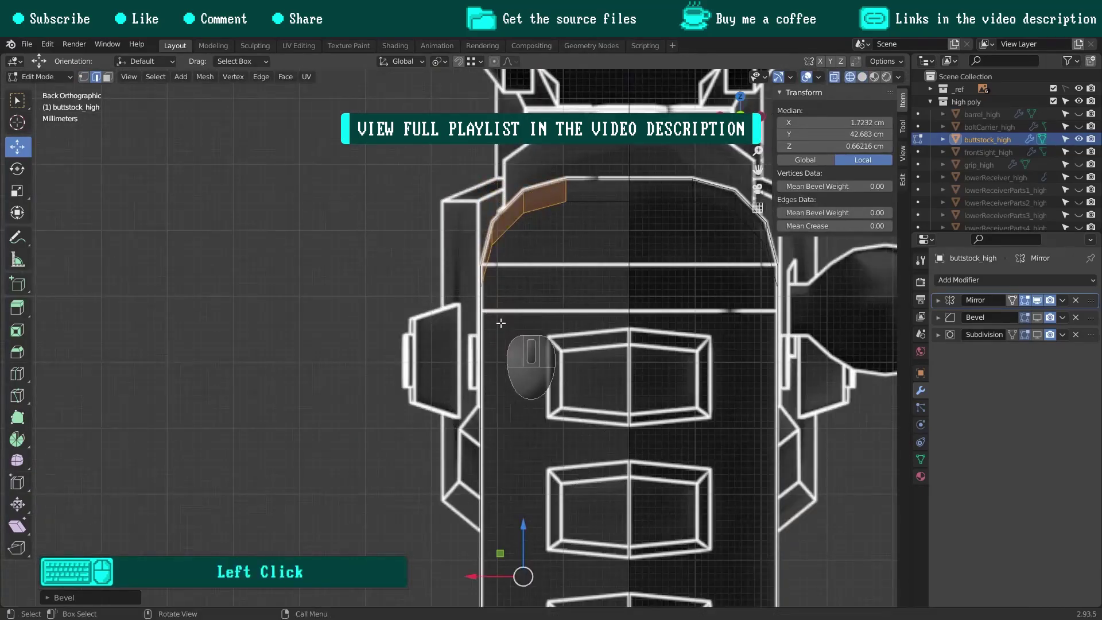
left_click(542, 287)
Knife horizontal edges across the plate's rear face from the upper and lower rounded corner vertices to the centre line.
left_click(84, 77)
left_click(264, 330)
middle_click_drag(517, 285, 373, 310, "shift")
scroll(374, 310, "up", 2)
key("k")
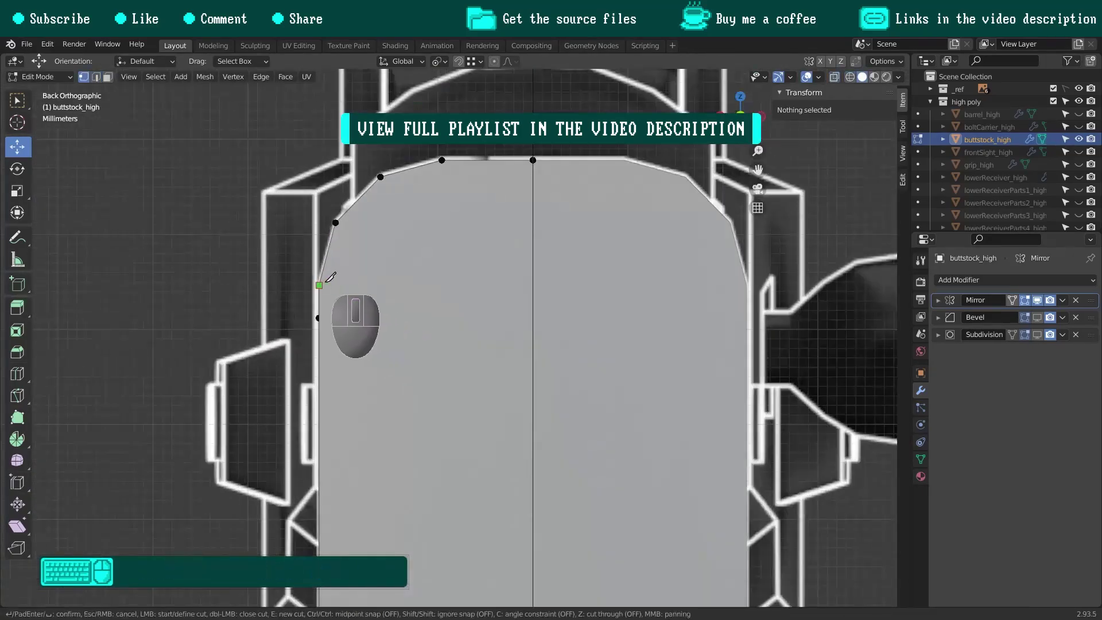
left_click(568, 223)
key("Return")
scroll(498, 302, "down", 7)
scroll(485, 529, "up", 7)
middle_click_drag(417, 520, 429, 344, "shift")
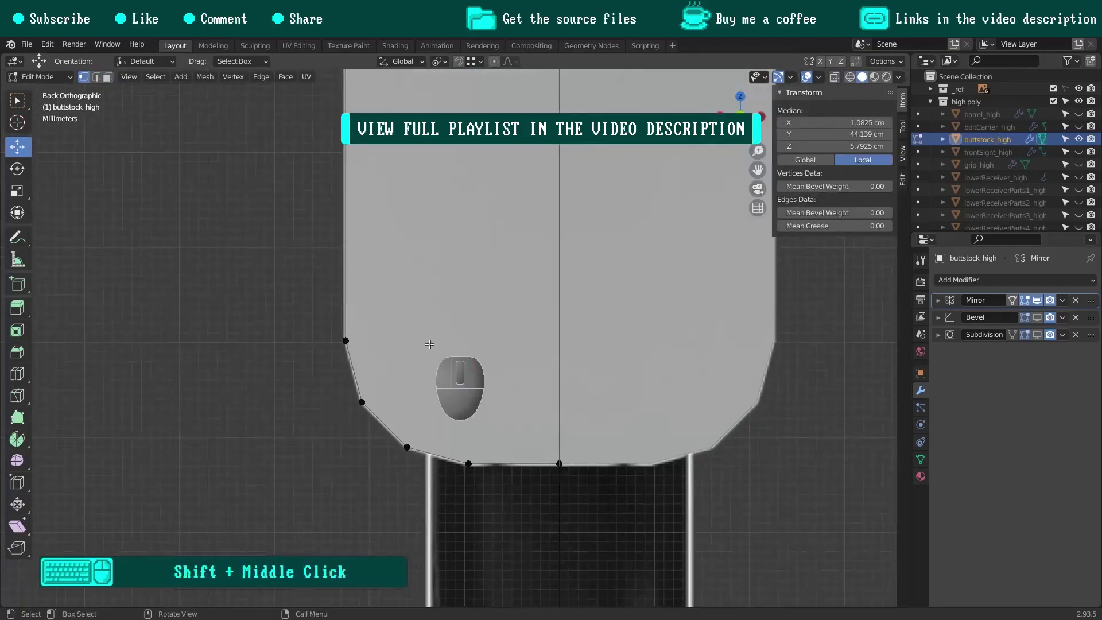
key("Return")
scroll(468, 336, "down", 9)
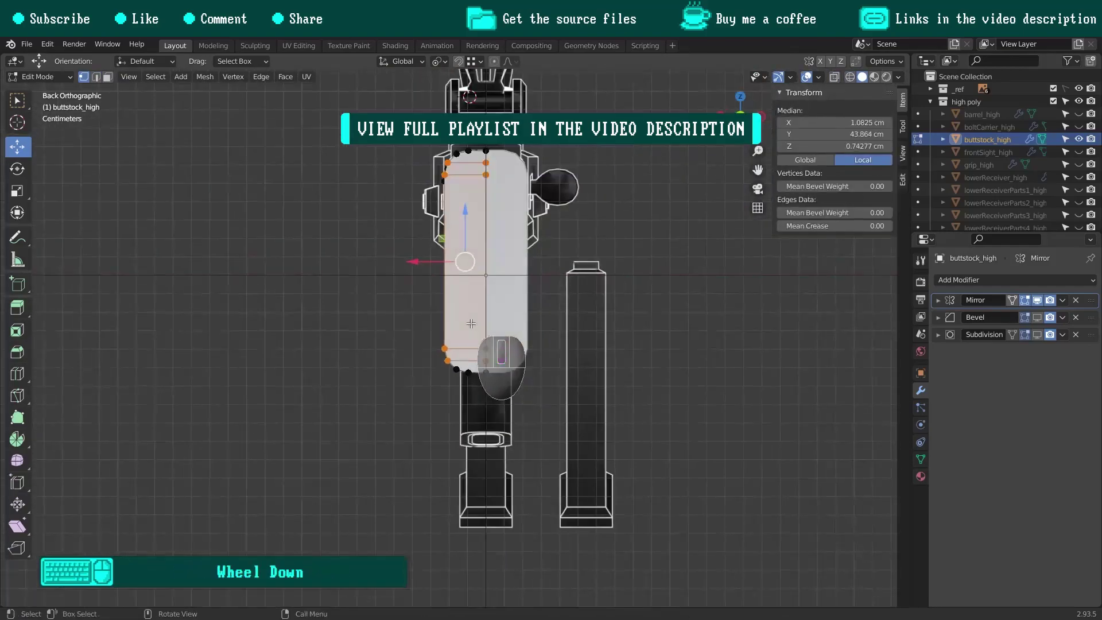
Knife horizontal edges across the plate's front face from the upper rounded corner vertices to the centre line.
key("KP_1")
scroll(451, 187, "up", 7)
middle_click_drag(463, 170, 531, 363, "shift")
key("k")
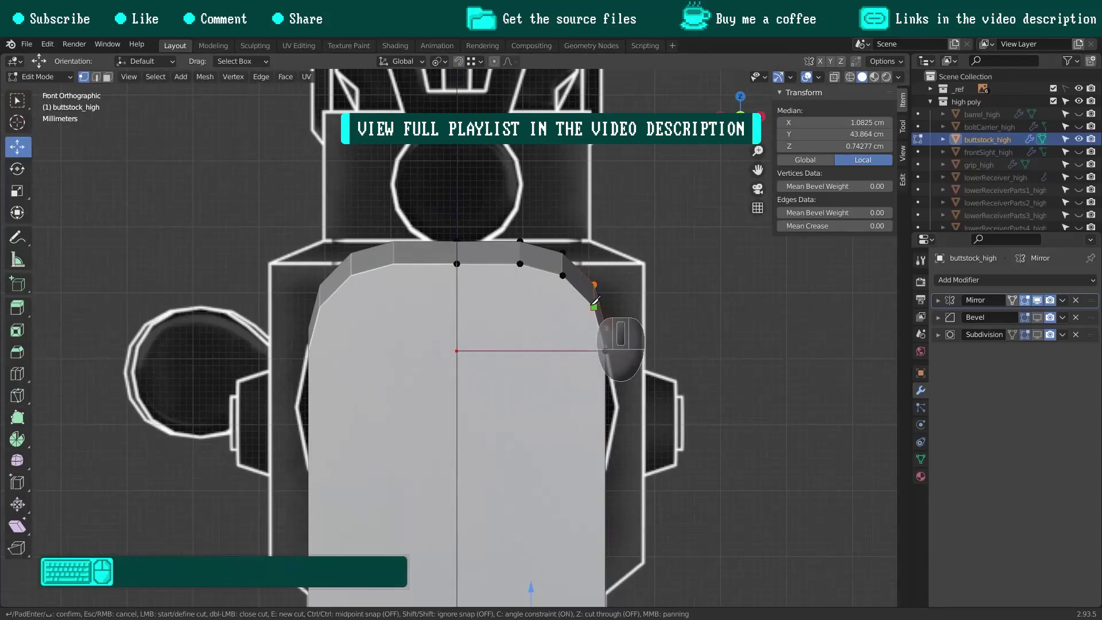
left_click(374, 323)
key("Return")
scroll(450, 339, "down", 7)
Knife matching horizontal edges on the plate's front face from the lower rounded corner vertices to the centre line.
scroll(490, 370, "up", 7)
left_click(655, 344)
key("k")
scroll(503, 356, "up", 7)
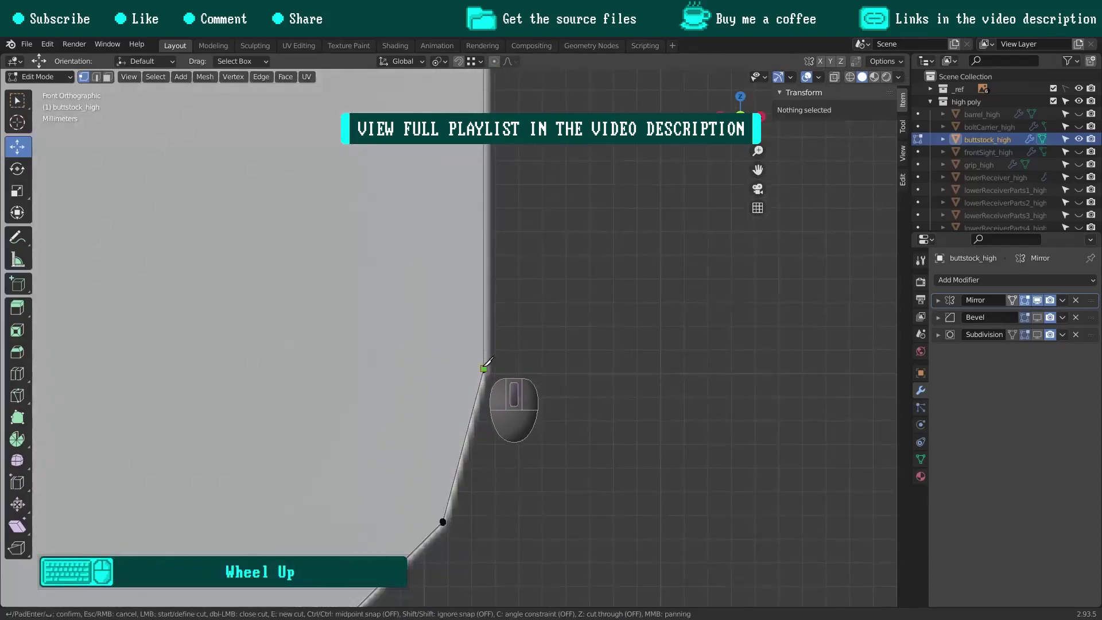
left_click(487, 368)
key("space")
scroll(325, 456, "down", 7)
middle_click_drag(325, 456, 351, 231, "shift")
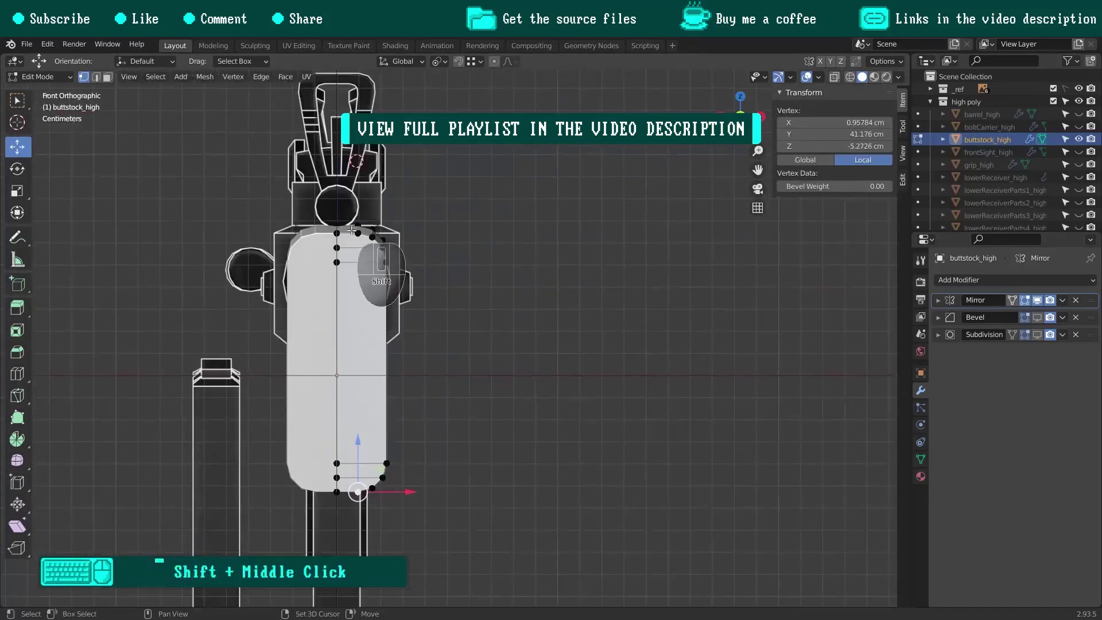
Add a horizontal loop cut around the plate's middle and bevel it about 3.91 cm wide to span the rear recess.
key("grave")
middle_click_drag(549, 314, 478, 322)
left_click(482, 323)
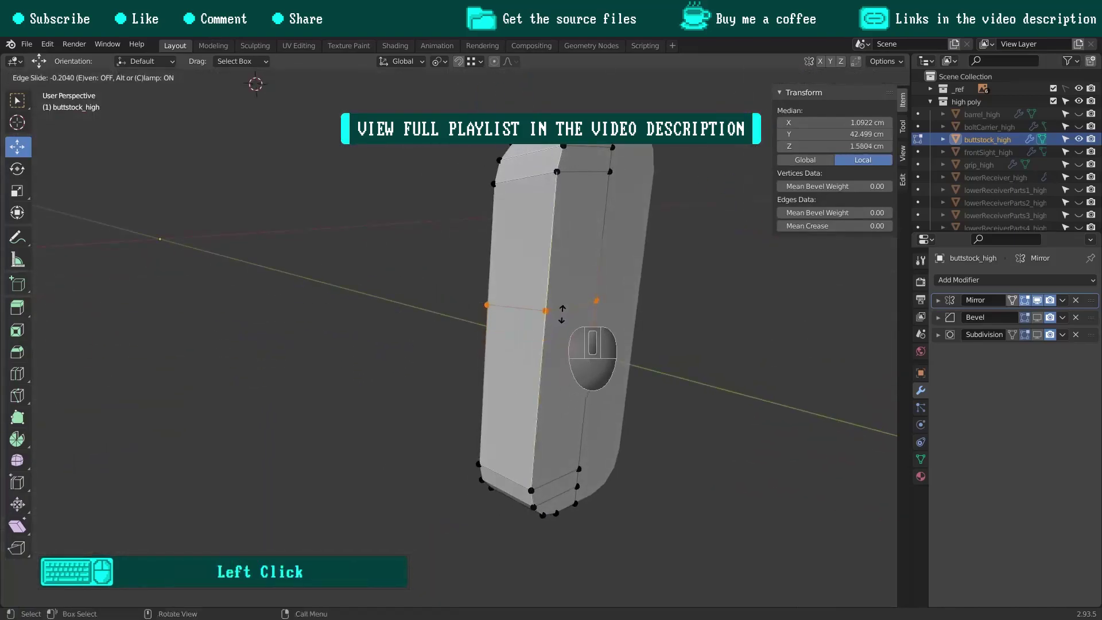
left_click(562, 315)
key("KP_3")
left_click(524, 364)
key("ctrl+b")
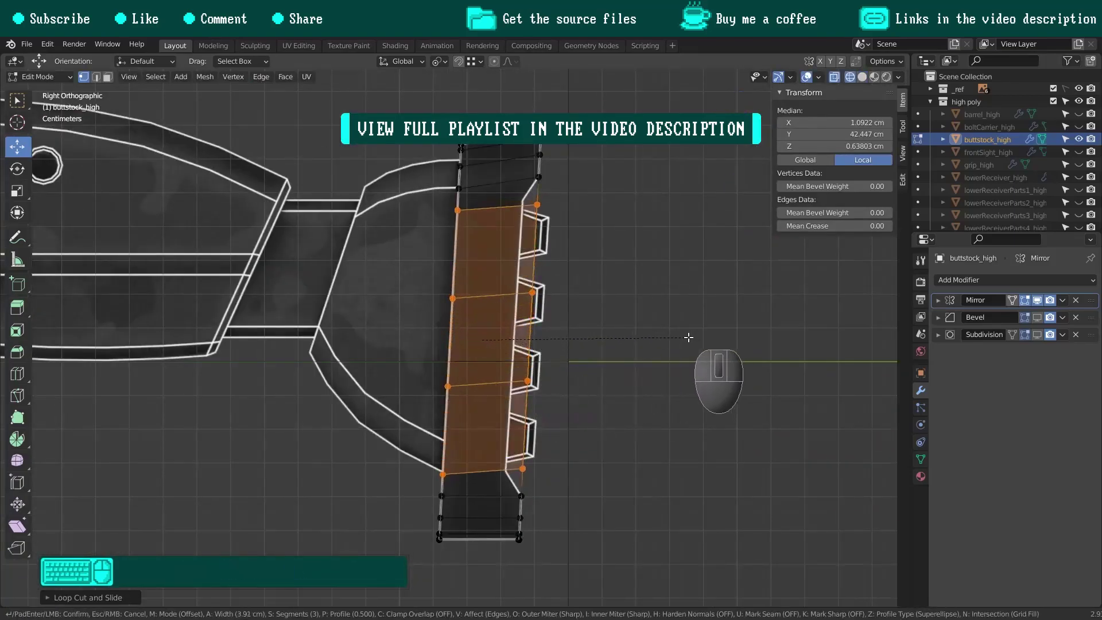
left_click(689, 337)
Fit the lower loop of the bevelled band to the rear recess's lower end in side view, moving its rear vertices forward.
scroll(504, 479, "up", 6)
middle_click_drag(502, 478, 517, 399, "shift")
left_click_drag(309, 357, 375, 415)
left_click(379, 406)
left_click_drag(541, 344, 523, 374)
Fit the upper loop of the bevelled band to the rear recess's upper end in side view, including its rear vertices.
scroll(515, 115, "down", 6)
middle_click_drag(515, 115, 502, 396, "shift")
scroll(520, 132, "up", 9)
left_click_drag(147, 226, 152, 230)
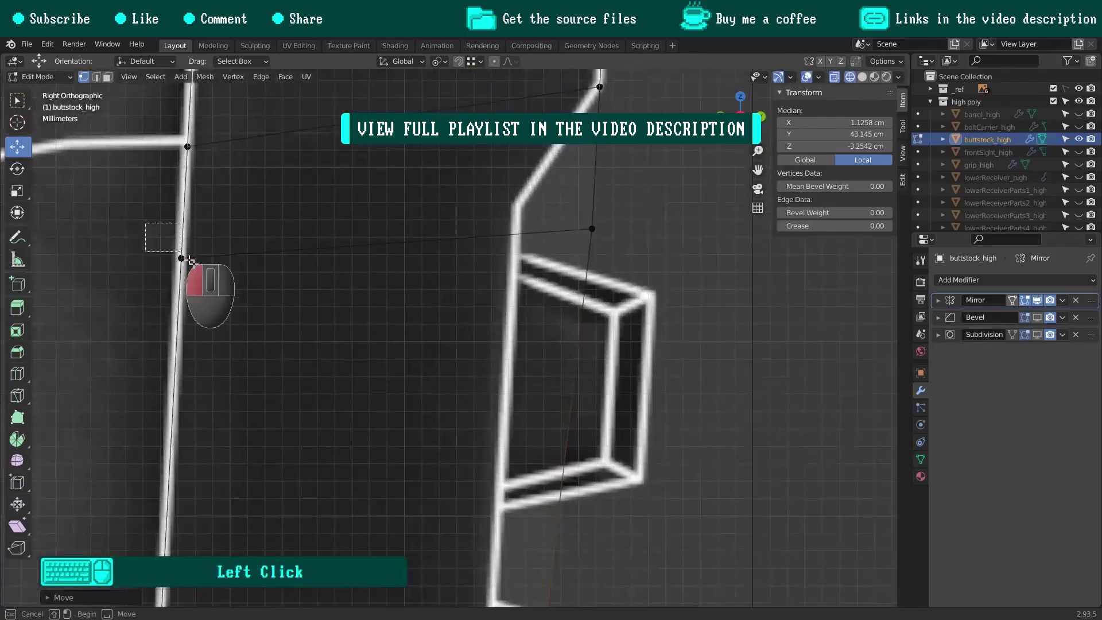
left_click(304, 294)
left_click_drag(558, 208, 608, 244)
left_click_drag(595, 223, 520, 196)
Add three evenly spaced horizontal loop cuts across the recessed middle section of the butt plate.
middle_click_drag(511, 201, 228, 264)
left_click(217, 256)
mouse_move(333, 256)
middle_mouse_down()
mouse_move(379, 339)
mouse_move(307, 246)
mouse_move(381, 333)
middle_mouse_up()
key("shift+z")
scroll(374, 335, "up", 2)
left_click(374, 335)
right_click(374, 336)
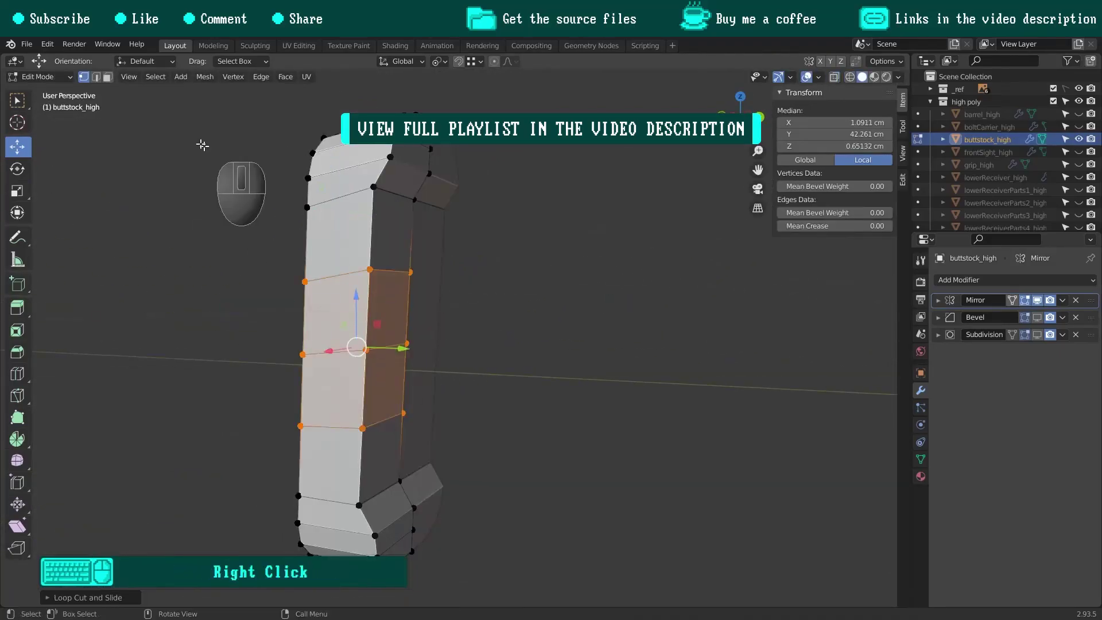
Inset the four recessed rear faces individually to form the grip pads.
left_click(108, 77)
left_click(374, 241)
left_click(588, 284)
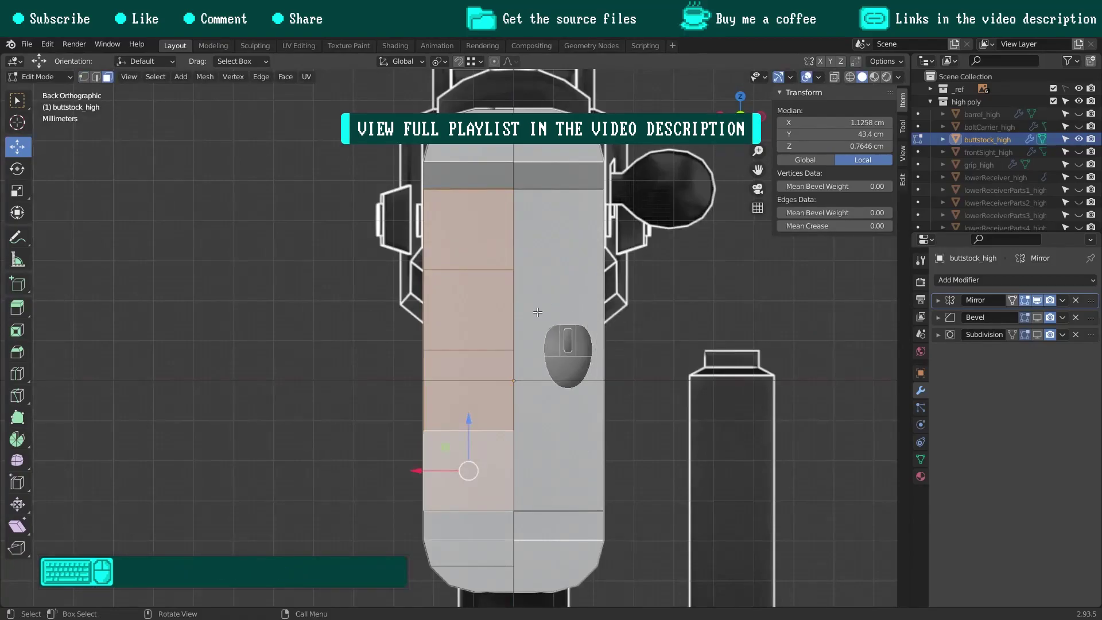
scroll(537, 241, "up", 2)
key("i")
left_click(538, 293)
key("shift+z")
key("F9")
left_click(640, 381)
Select the four narrow inset strips beside the mirror line and remove them.
left_click(498, 253)
scroll(500, 259, "down", 2)
middle_click_drag(500, 264, 500, 211, "shift")
left_click(500, 293, "shift")
left_click(500, 383, "shift")
scroll(499, 373, "down", 4, "shift")
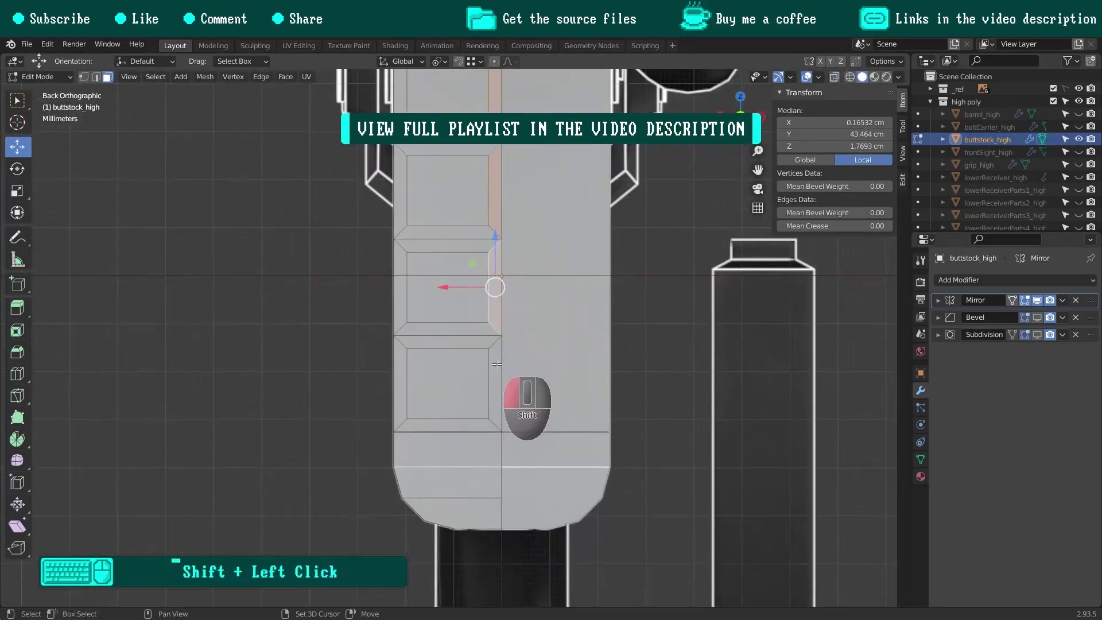
left_click_drag(453, 384, 480, 385)
left_click(658, 219)
Fit the outer vertices of the four inset pad faces to the grip pads in the back-view reference.
scroll(493, 166, "down", 2)
middle_click_drag(493, 170, 459, 270)
scroll(442, 247, "up", 4)
left_click_drag(411, 203, 435, 549)
key("ctrl+KP_1")
key("z")
left_click(428, 332)
left_click_drag(368, 394, 404, 395)
key("s")
left_click(600, 242)
key("z")
Select the four inset pad faces and extrude them backward from the recess.
middle_click_drag(480, 225, 535, 250)
left_click_drag(536, 210, 505, 281, "shift")
left_click(507, 302, "shift")
middle_click_drag(524, 380, 536, 295, "shift")
left_click(485, 294, "shift")
scroll(537, 295, "up", 3)
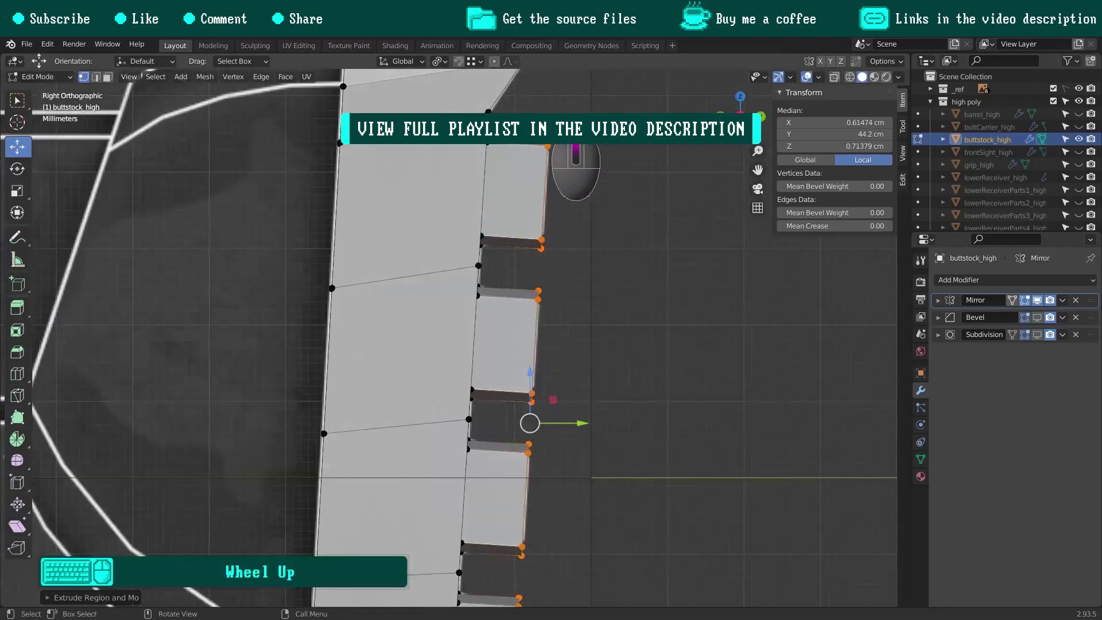
Scale down the extruded rear faces of the grip pads to taper their sides.
scroll(547, 129, "up", 5)
key("s")
left_click(550, 281)
scroll(534, 231, "down", 9)
middle_click_drag(532, 232, 517, 253)
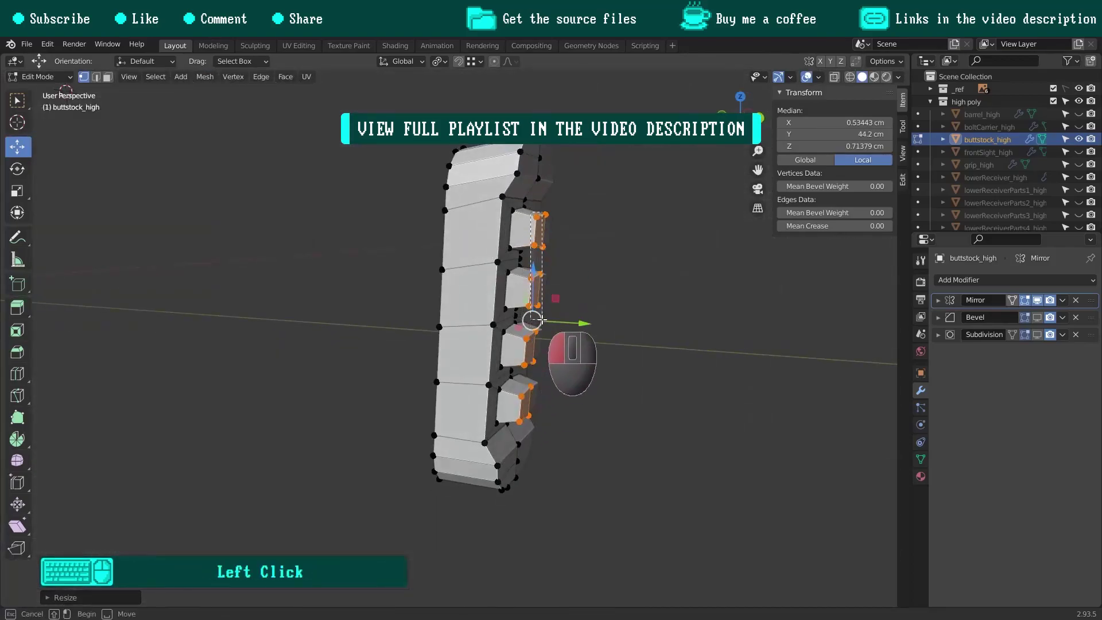
Move the outer rear vertices of all four grip pads forward so their rear faces slope away from the centre line.
left_click(542, 320)
middle_click_drag(542, 320, 478, 254)
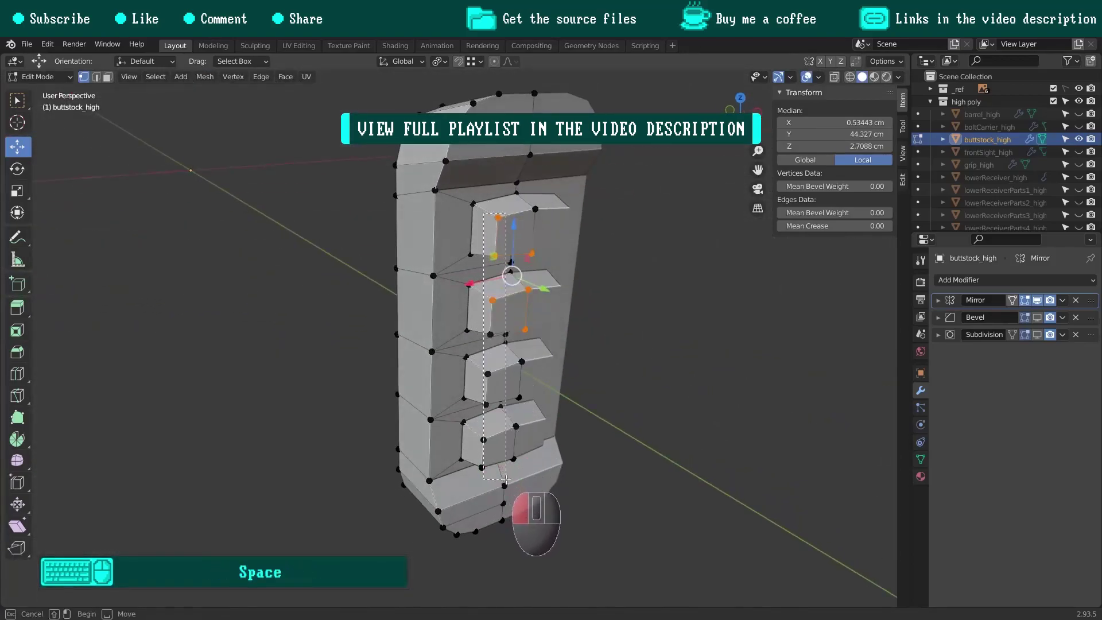
middle_click_drag(513, 381, 547, 280)
left_click(514, 353, "shift")
left_click(513, 415, "shift")
middle_click_drag(513, 322, 544, 298)
scroll(548, 364, "up", 4)
left_click_drag(533, 349, 518, 348)
Add an unshifted vertical loop cut through the grip pads between their outer sides and the centre line.
middle_click_drag(529, 248, 482, 253)
key("alt+a")
key("ctrl+r")
left_click(468, 236)
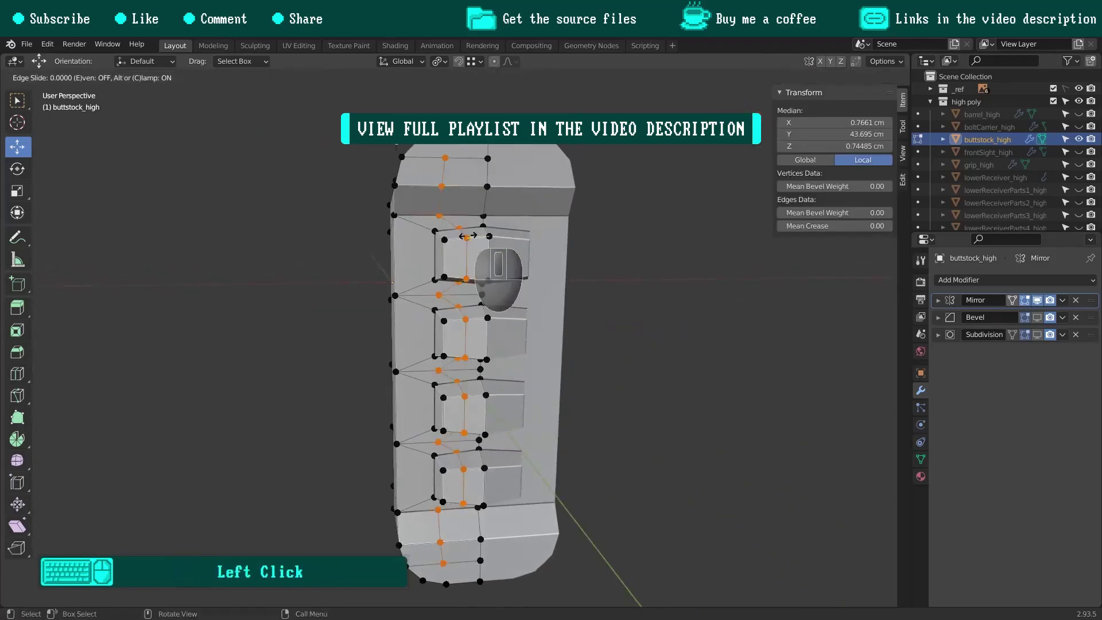
left_click(467, 236)
Connect the new vertical loop to the plate's upper rounded corner vertices and dissolve the redundant edges there.
scroll(448, 148, "up", 2)
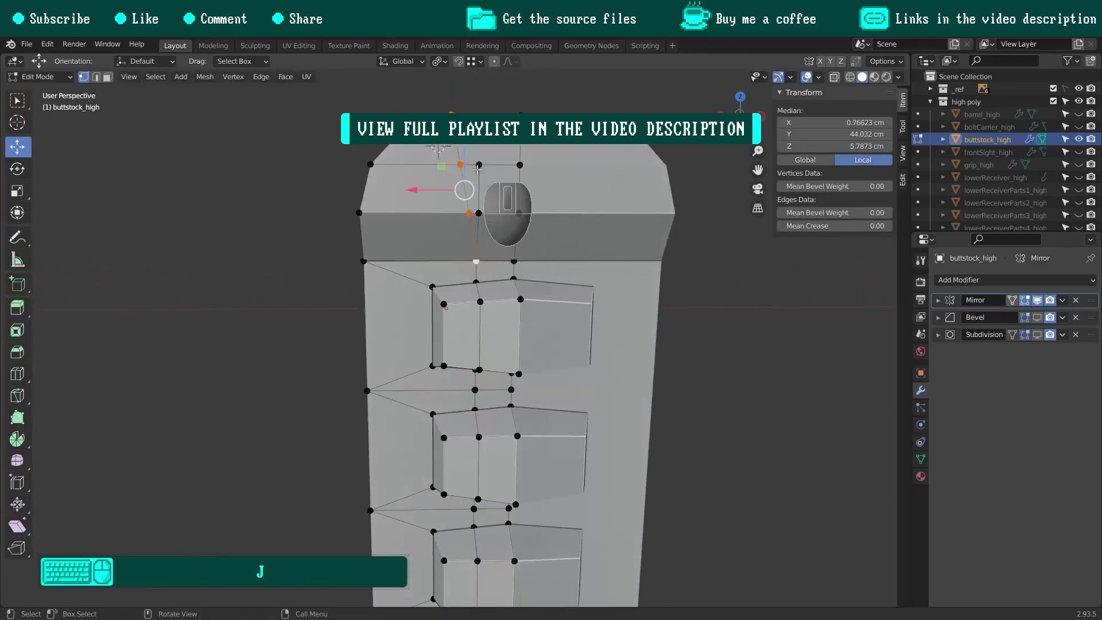
left_click(482, 257, "ctrl")
key("x")
left_click(569, 247)
scroll(495, 244, "down", 8)
scroll(492, 348, "up", 8)
Connect the vertical loop to the plate's lower rounded corner vertices and dissolve the redundant edges below the recess.
left_click(468, 245)
left_click(447, 389, "shift")
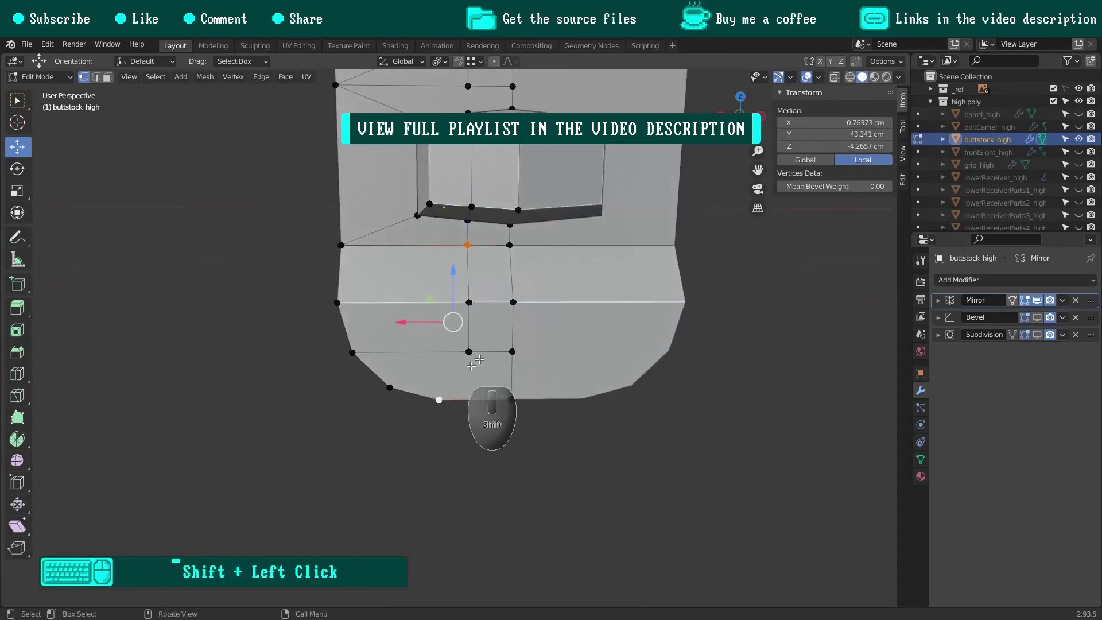
left_click(556, 279)
scroll(490, 265, "down", 6)
middle_click_drag(448, 253, 442, 316)
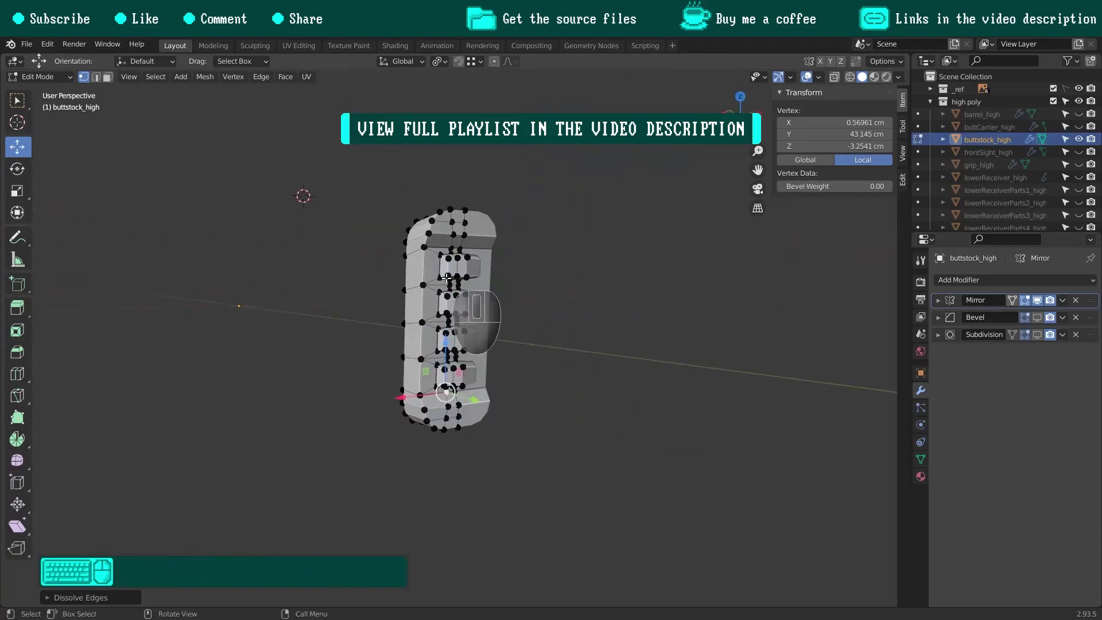
Shade the entire butt plate smooth and set the mean bevel weight of all its edges to 1.00.
key("a")
key("ctrl+f")
left_click(491, 476)
left_click_drag(824, 215, 917, 220)
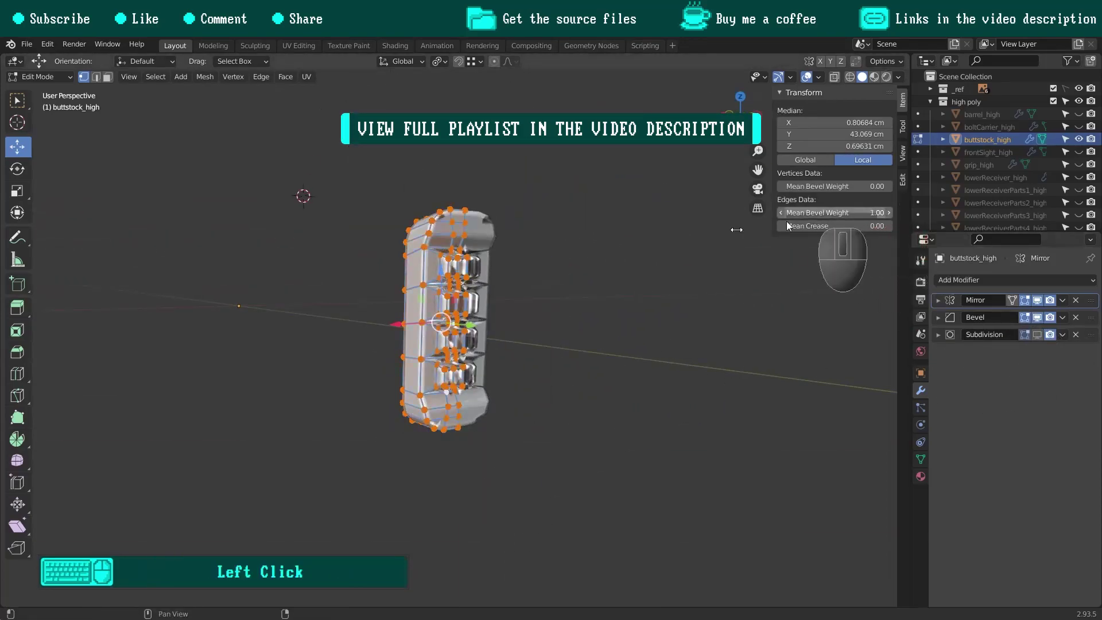
Set the mean bevel weight of the butt plate's horizontal and vertical support edge loops to 0.00.
scroll(473, 279, "up", 4)
middle_click_drag(474, 279, 402, 276)
left_click(96, 77)
scroll(367, 229, "up", 3)
middle_click_drag(367, 229, 418, 294)
left_click(414, 298, "alt")
left_click(406, 258, "alt+shift")
left_click(441, 415, "alt+shift")
middle_click_drag(428, 425, 422, 321)
left_click(399, 384, "alt+shift")
left_click(389, 369, "alt+shift")
middle_click_drag(399, 385, 422, 281, "shift")
left_click(425, 300, "alt+shift")
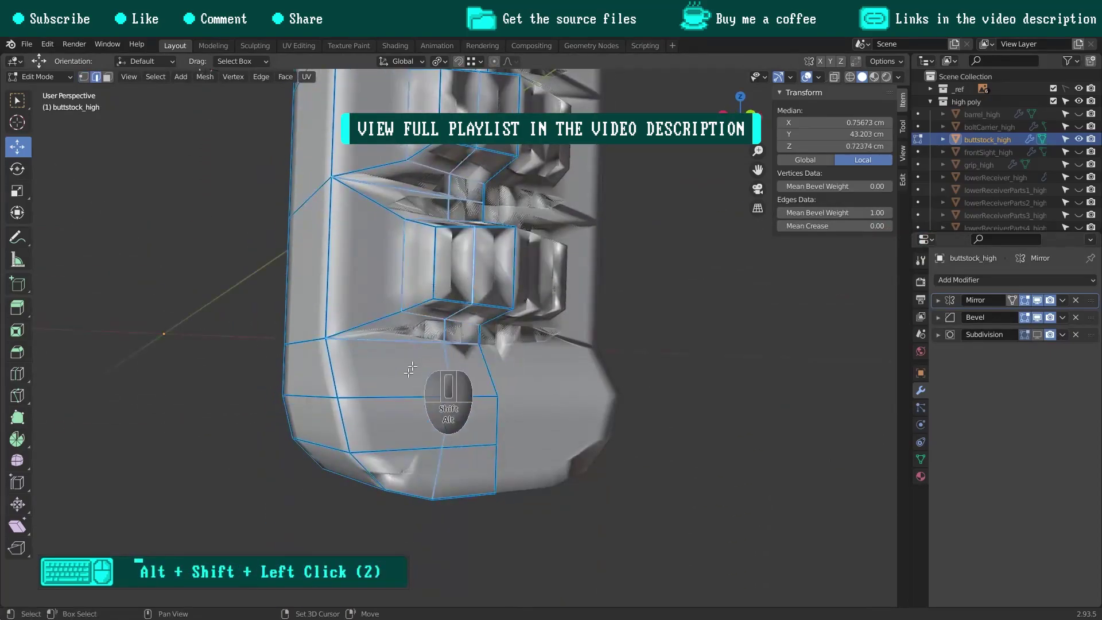
middle_click_drag(403, 439, 426, 392)
left_click(427, 391, "shift")
middle_click_drag(413, 172, 397, 322, "shift")
scroll(372, 194, "up", 2)
left_click(349, 211, "alt+shift")
middle_click_drag(372, 194, 385, 173)
left_click(352, 230, "alt+shift")
scroll(413, 251, "down", 3)
Show the Subdivision modifier in the viewport and add loop cuts around the bases of the upper grip pads.
left_click(1038, 335)
scroll(529, 268, "up", 3)
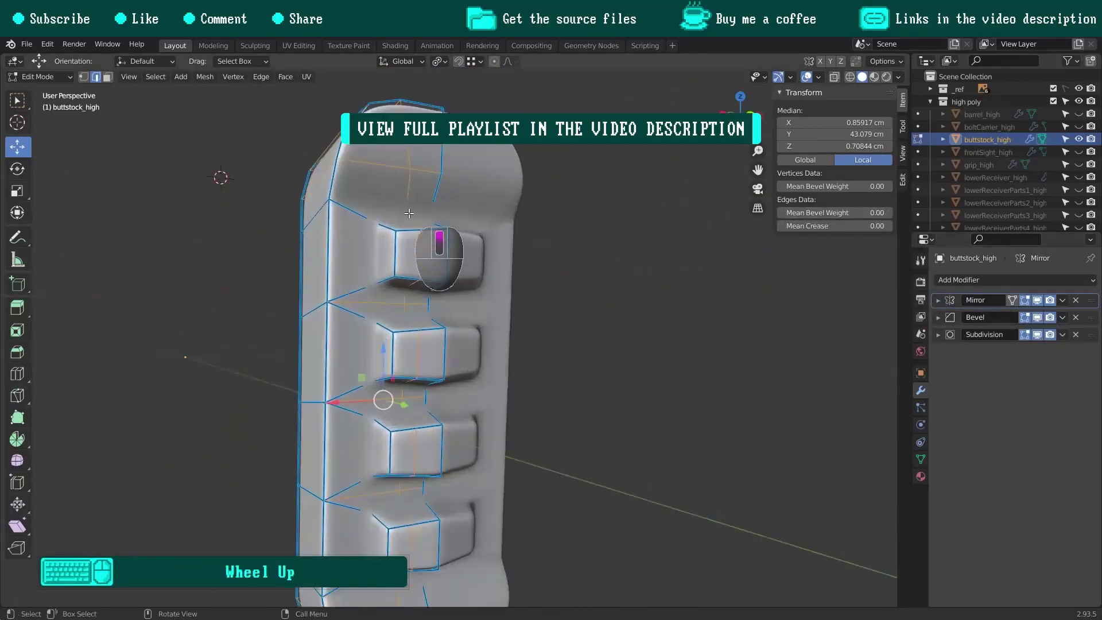
left_click(607, 229, "shift")
left_click(350, 292)
key("ctrl+r")
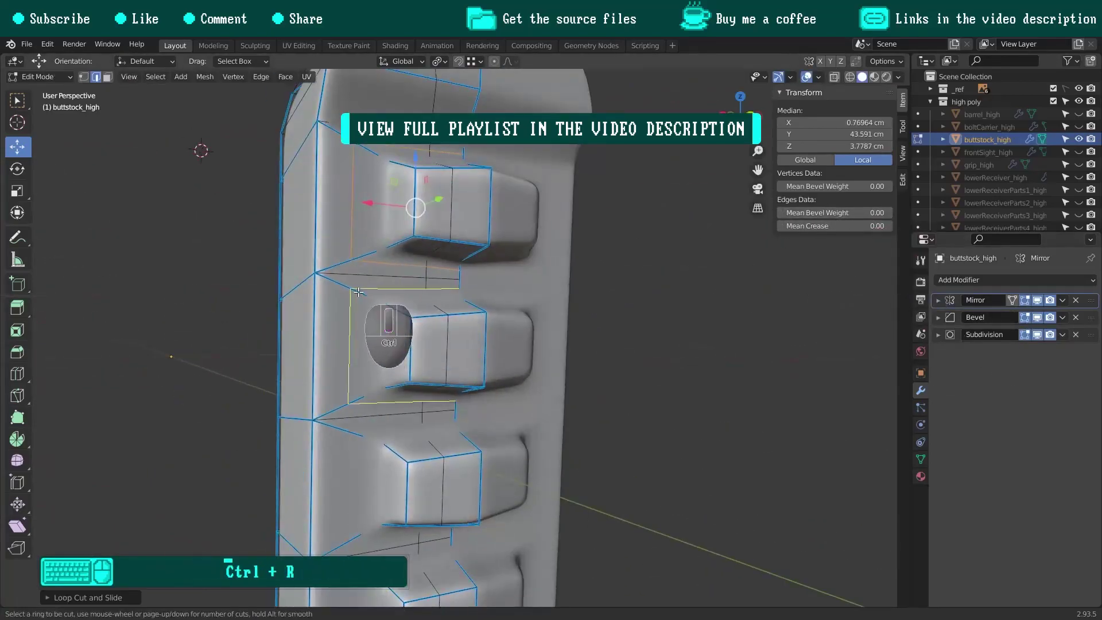
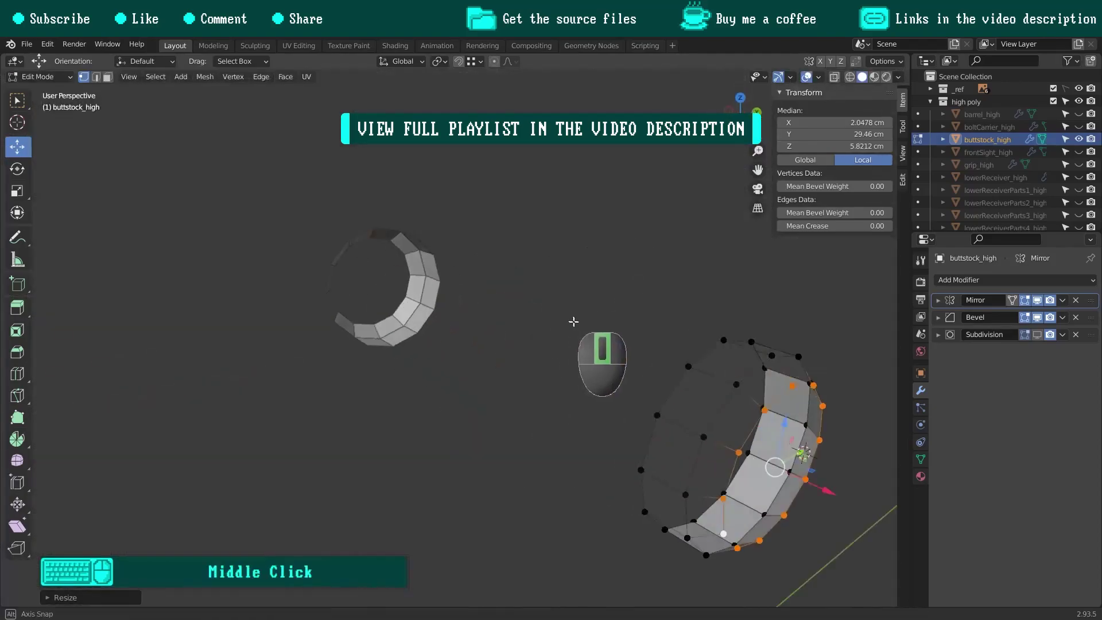
Grid-fill the open end of the buttstock's round button with a span of 4 and recalculate all its normals outward.
key("ctrl+f")
left_click(594, 226)
key("F9")
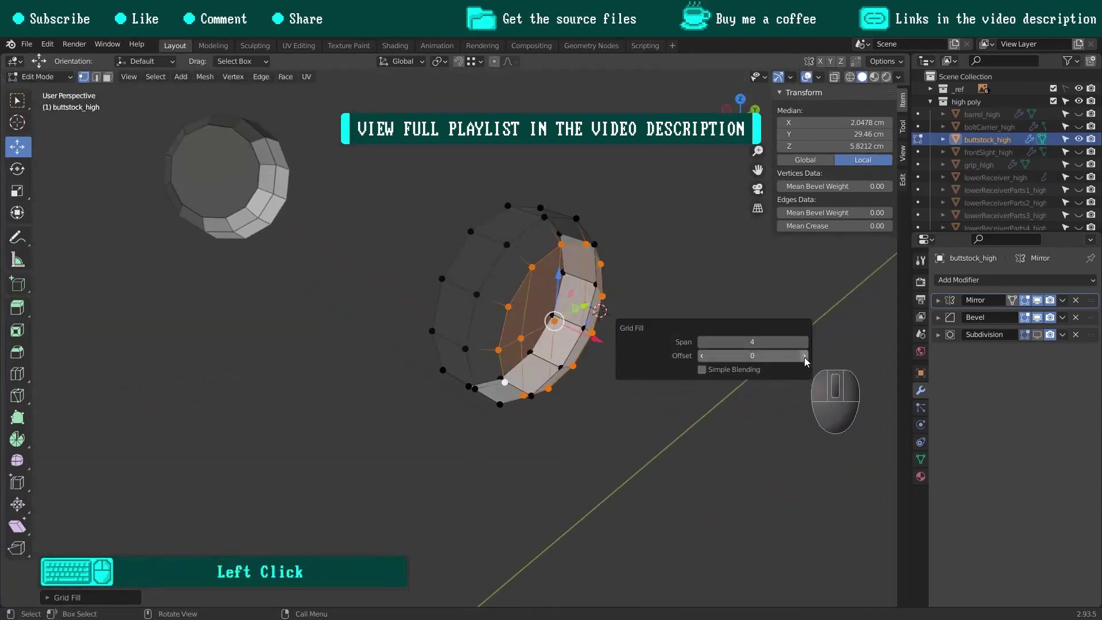
middle_click_drag(565, 347, 513, 287)
key("a")
key("shift+n")
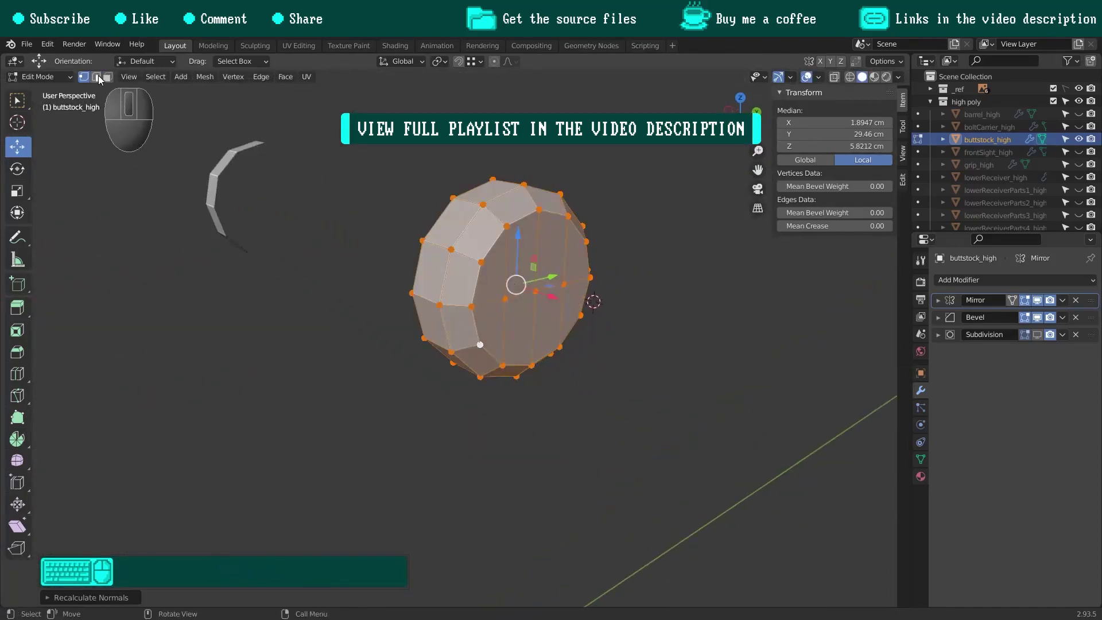
Shade the round button smooth and set the bevel weight of its outer and middle ring edge loops to 0.25.
left_click(97, 78)
key("ctrl+f")
left_click(512, 252)
left_click(518, 237, "alt")
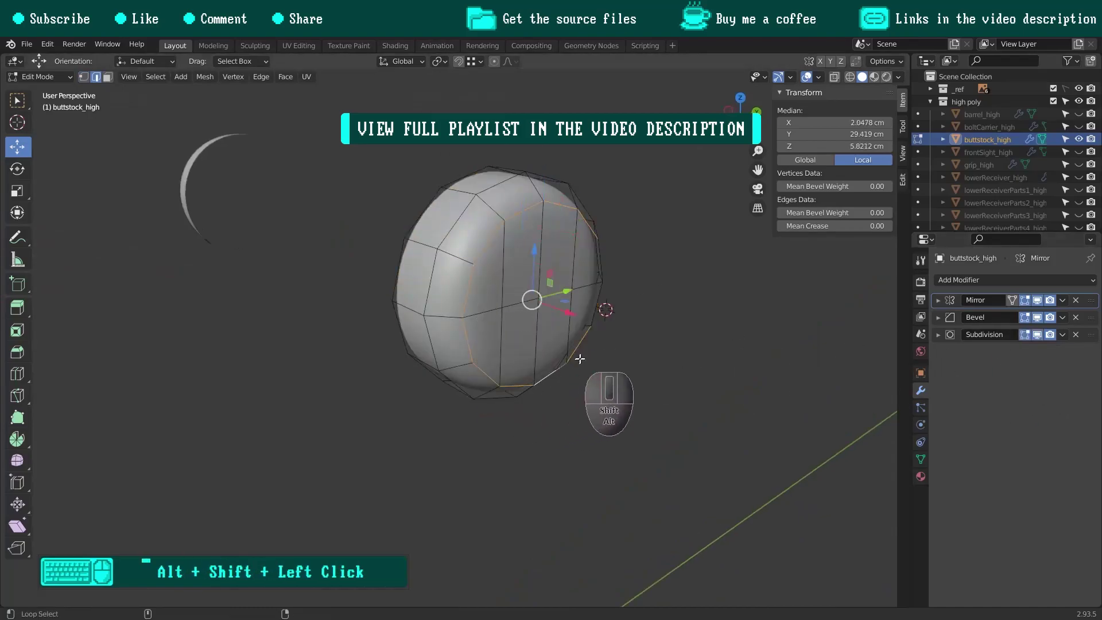
left_click_drag(827, 213, 856, 212)
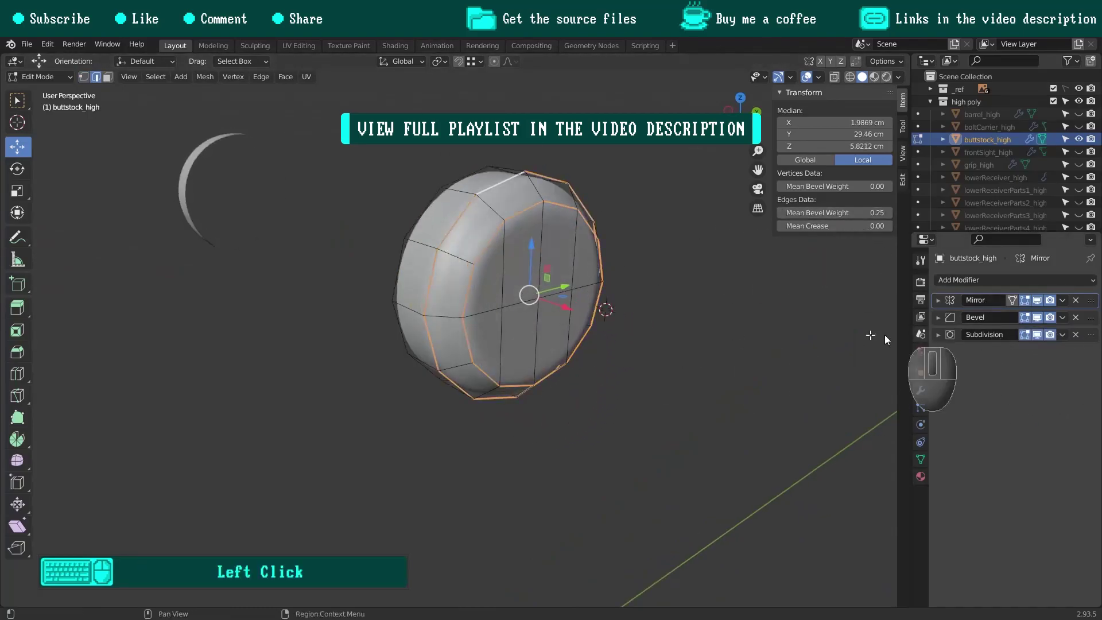
Reveal the hidden buttstock geometry and return to Object Mode.
middle_click_drag(694, 328, 612, 310)
key("alt+h")
scroll(579, 348, "down", 11)
key("ctrl+Tab")
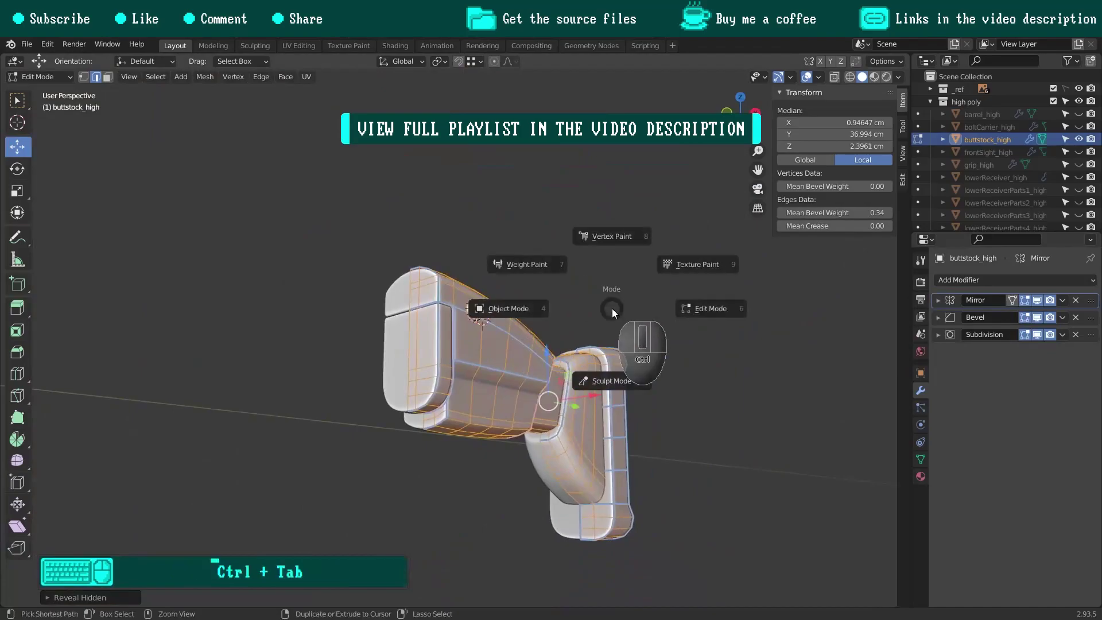
left_click(509, 308)
middle_click_drag(509, 309, 771, 83)
scroll(645, 324, "up", 5)
scroll(584, 350, "down", 5)
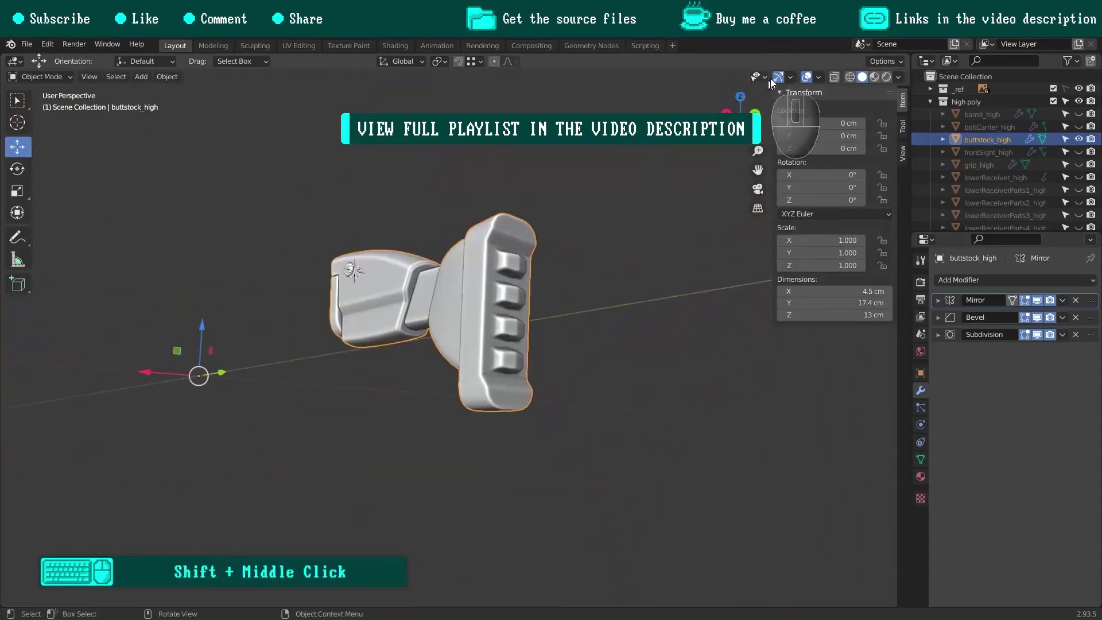
Examine the buttstock's subdivided topology with the wireframe overlay on and the Subdivision modifier's Optimal Display off.
left_click(819, 77)
left_click(744, 287)
left_click(939, 334)
left_click(1018, 397)
scroll(488, 244, "up", 7)
scroll(422, 304, "down", 2)
middle_click_drag(488, 243, 396, 310)
middle_click_drag(396, 310, 318, 434, "shift")
scroll(402, 356, "up", 4)
scroll(483, 268, "down", 4)
middle_click_drag(563, 299, 356, 276)
middle_click_drag(356, 276, 437, 265, "shift")
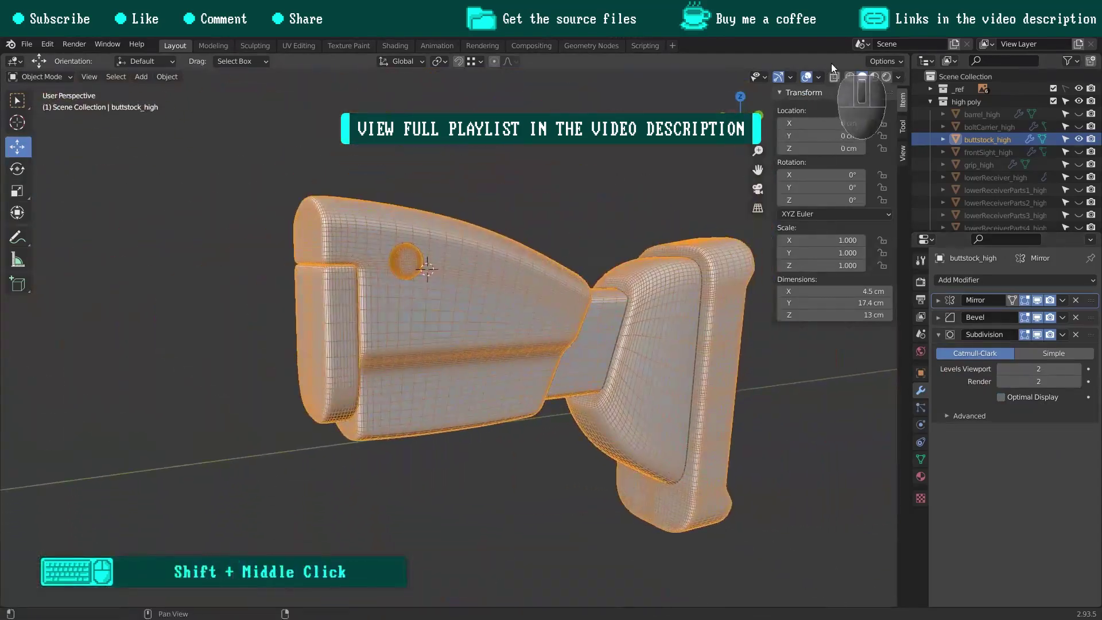
Turn off the wireframe overlay, unhide all the rifle's high poly parts and deselect them.
left_click(819, 77)
left_click(747, 287)
left_click(939, 335)
scroll(527, 285, "down", 5)
key("alt+h")
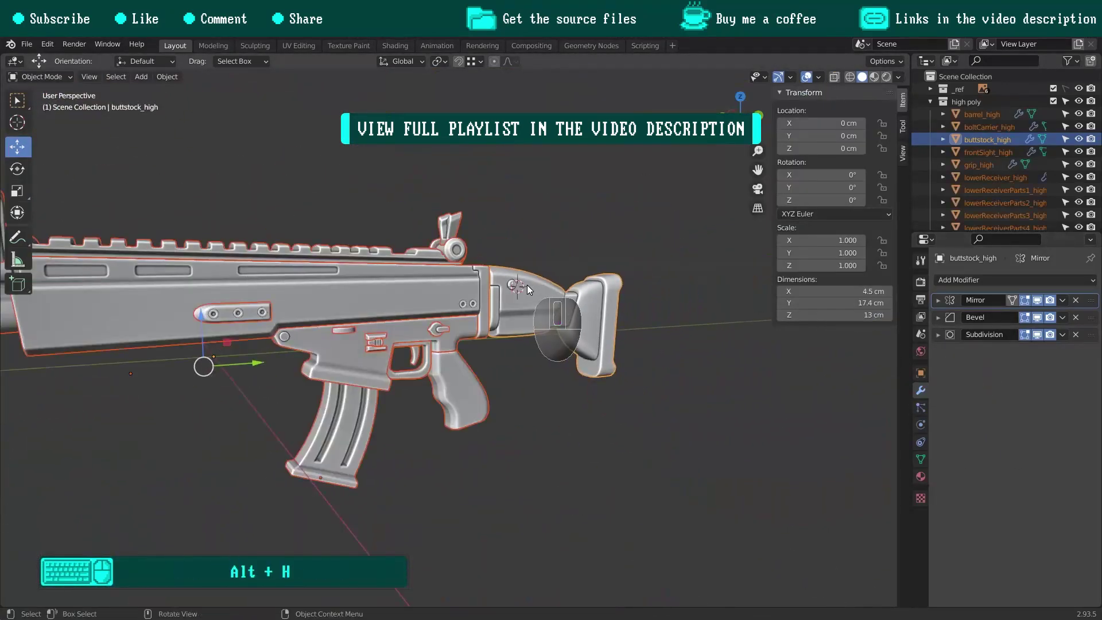
key("n")
scroll(527, 285, "down", 4)
middle_click_drag(434, 320, 536, 290, "shift")
key("alt+a")
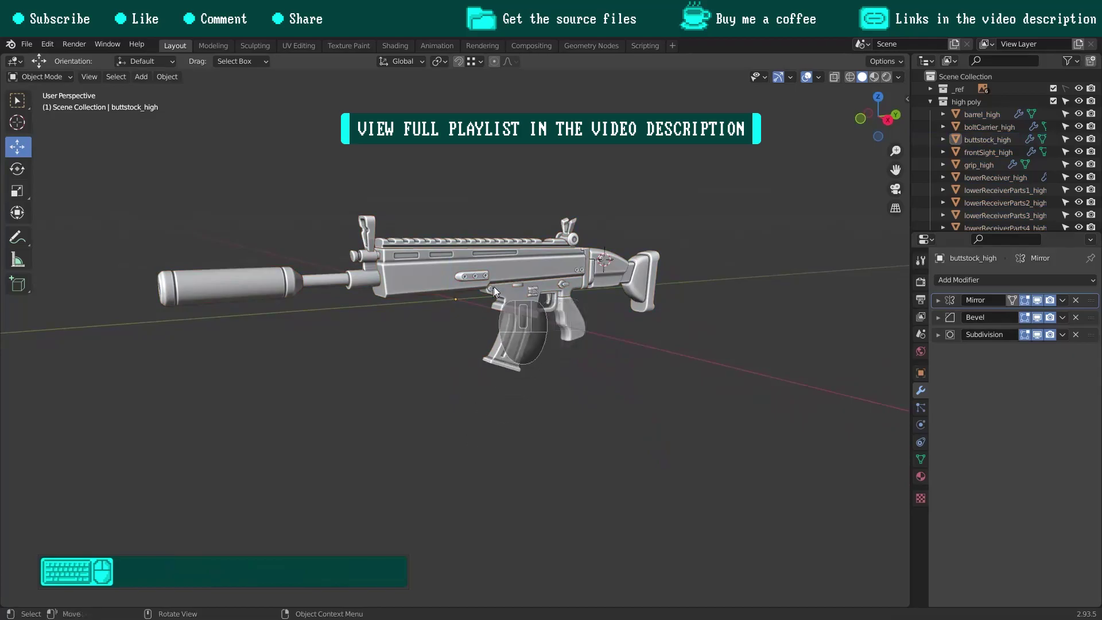
Duplicate all rifle parts in place and move the copies to the low poly collection.
key("a")
key("shift+d")
right_click(519, 238)
key("m")
left_click(514, 303)
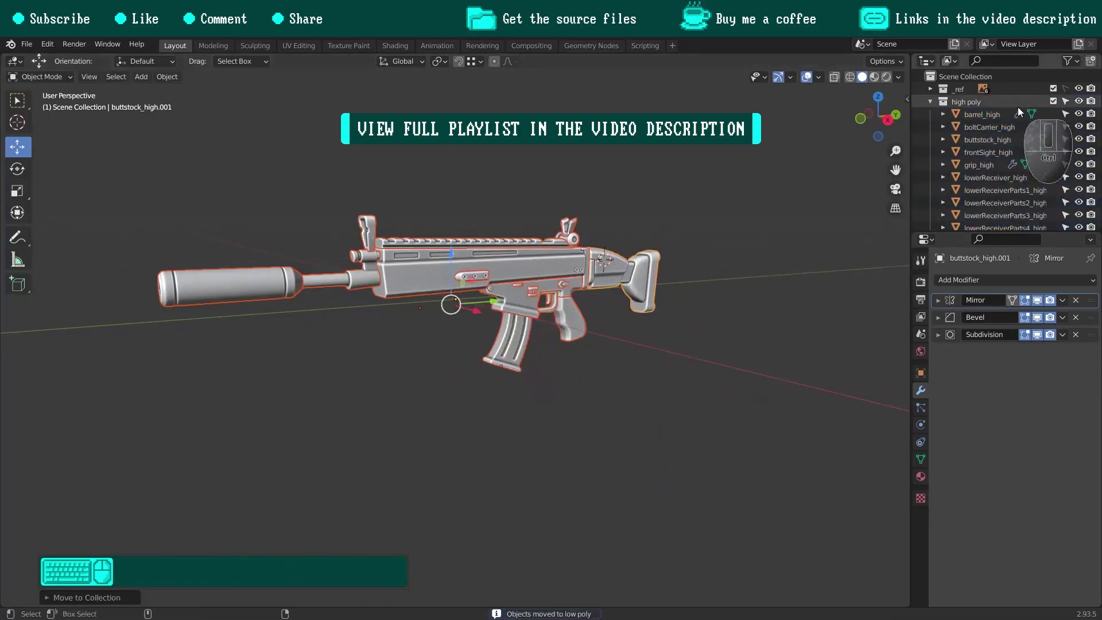
Batch rename the duplicated objects, replacing _high.001 with _low.
key("ctrl+space")
key("ctrl+F2")
left_click_drag(366, 301, 325, 372)
left_click(289, 426)
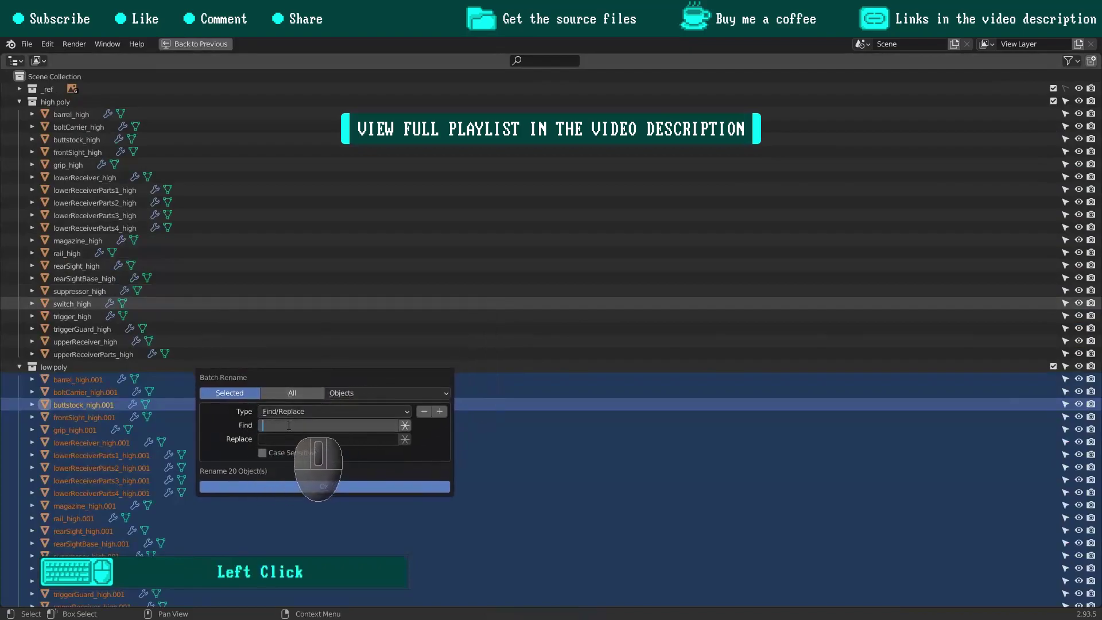
type("_high.001")
key("Return")
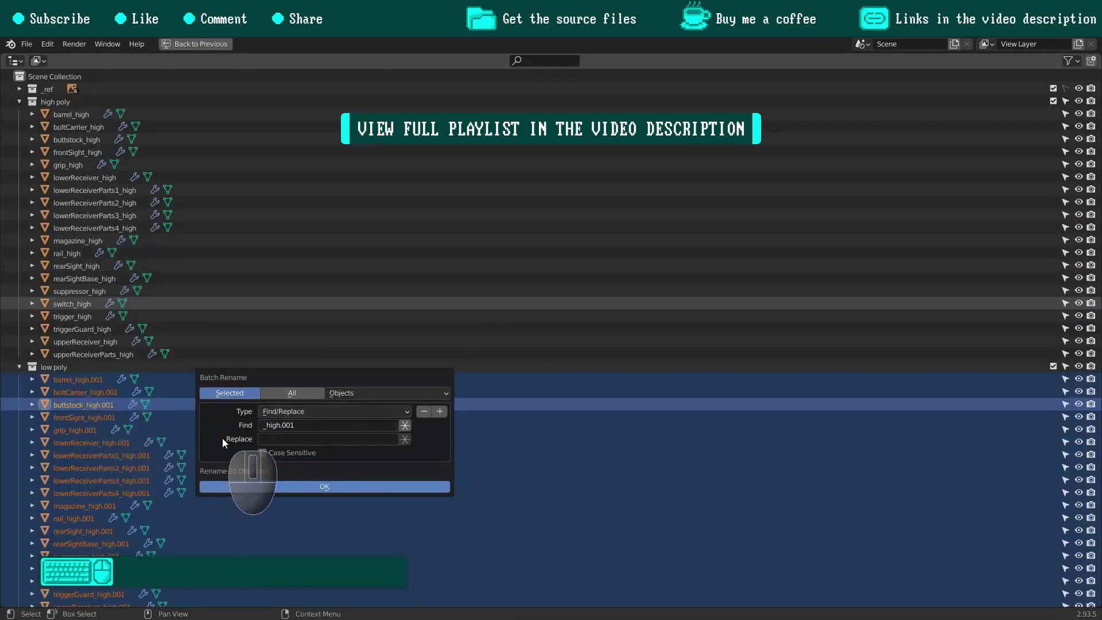
left_click(399, 486)
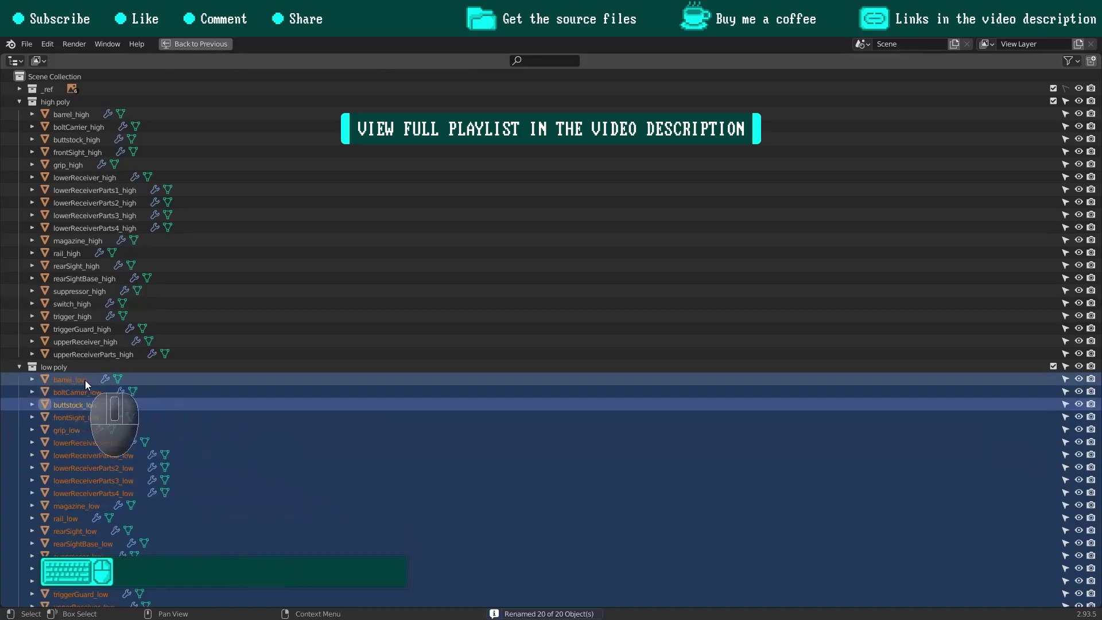
Hide the reference and high poly collections and display the low poly objects' full wireframe with Optimal Display off.
key("ctrl+space")
scroll(979, 125, "up", 5)
left_click(931, 101)
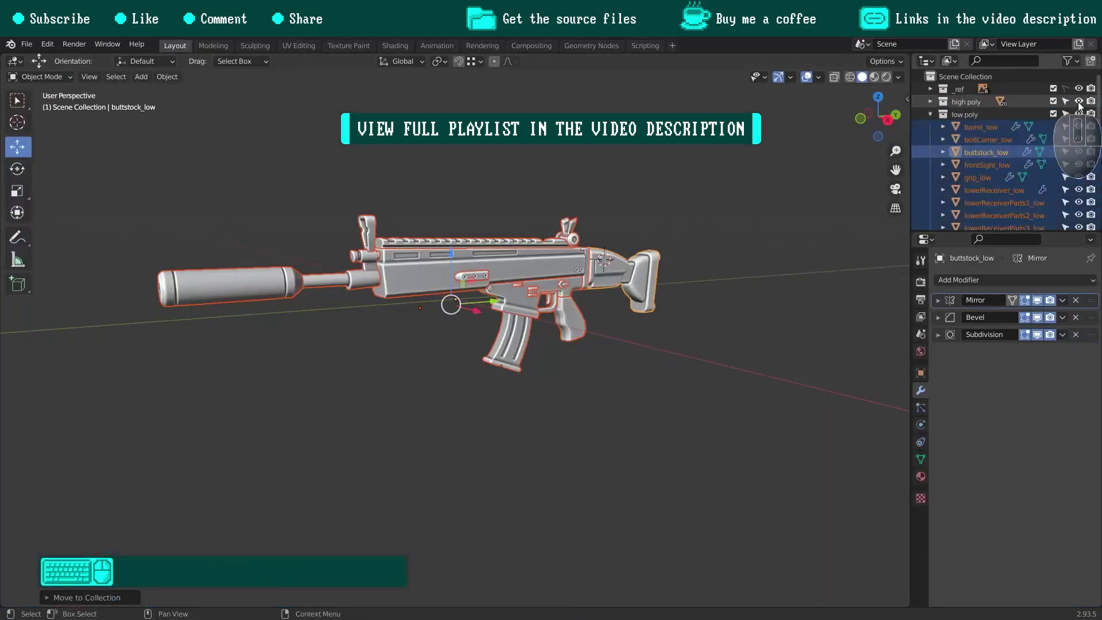
left_click(819, 77)
left_click(746, 289)
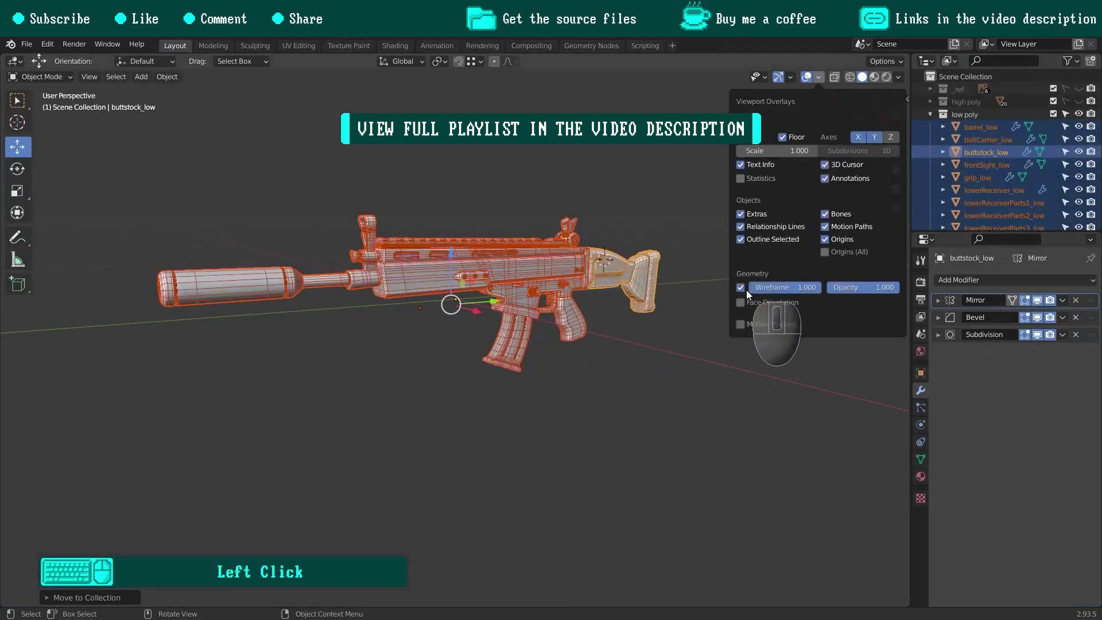
left_click(939, 335)
left_click(1000, 397, "alt")
Isolate the low poly upper receiver and remove its Bevel and Subdivision modifiers.
left_click(536, 271)
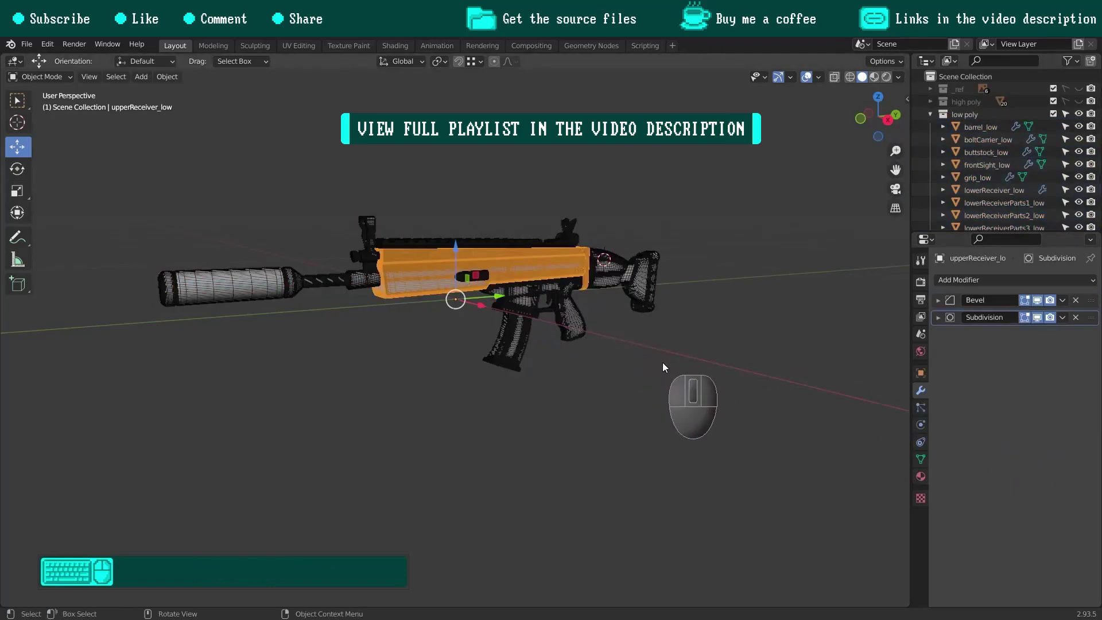
scroll(497, 260, "up", 6)
left_click(1074, 300)
left_click(1075, 300)
Simplify the low poly upper receiver with a planar Decimate modifier and apply it.
left_click(1033, 280)
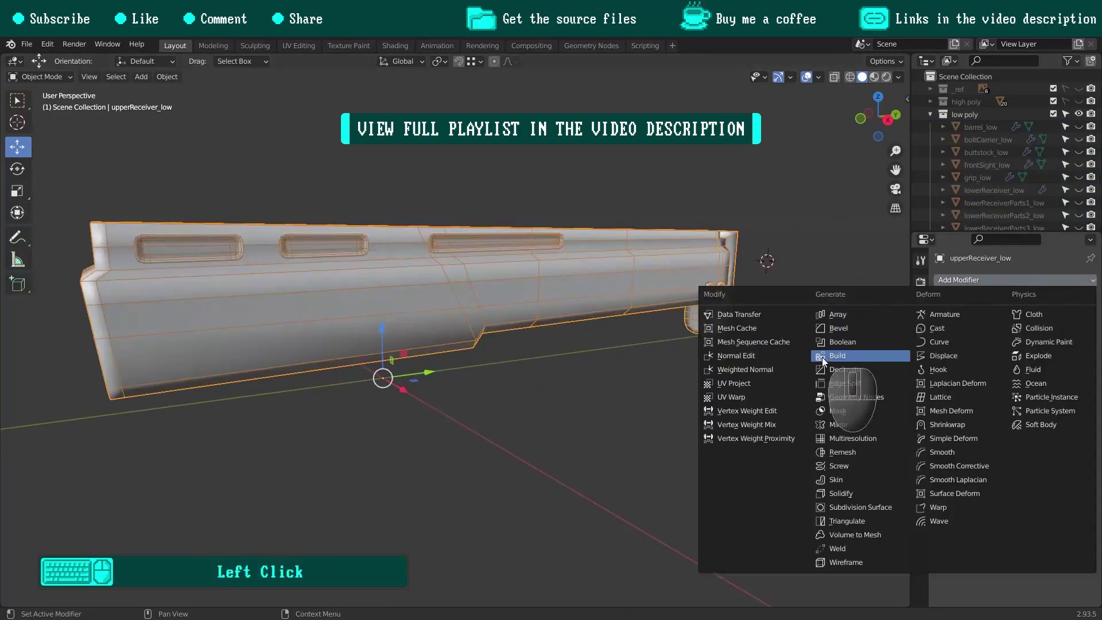
left_click(827, 423)
left_click(1067, 319)
left_click(1076, 301)
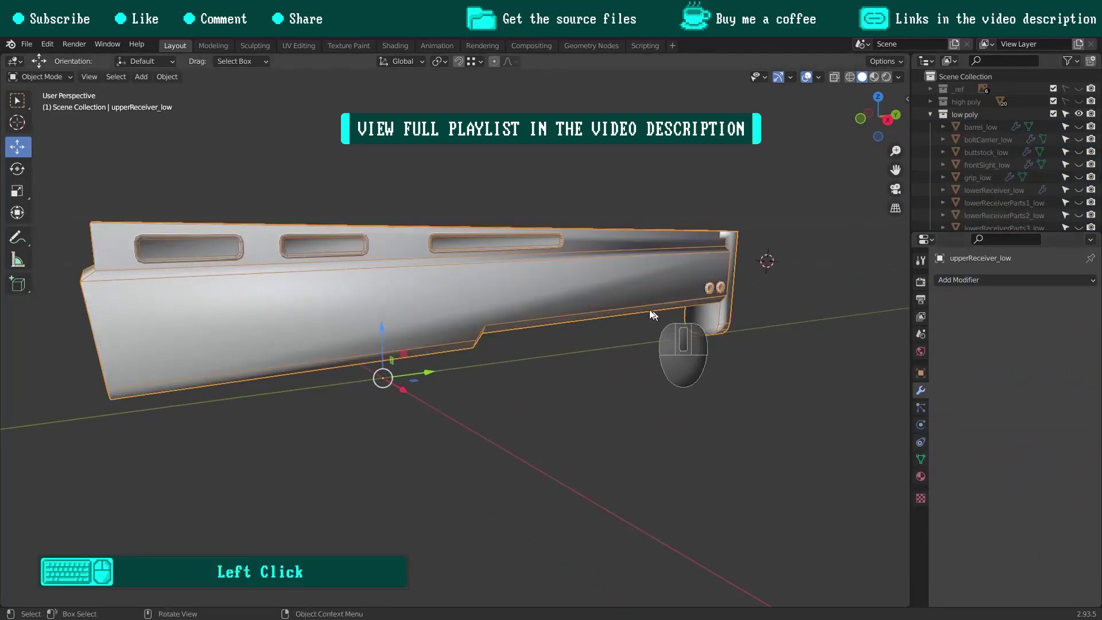
Delete the round rivets on both sides of the upper receiver's rear end.
left_click(638, 281)
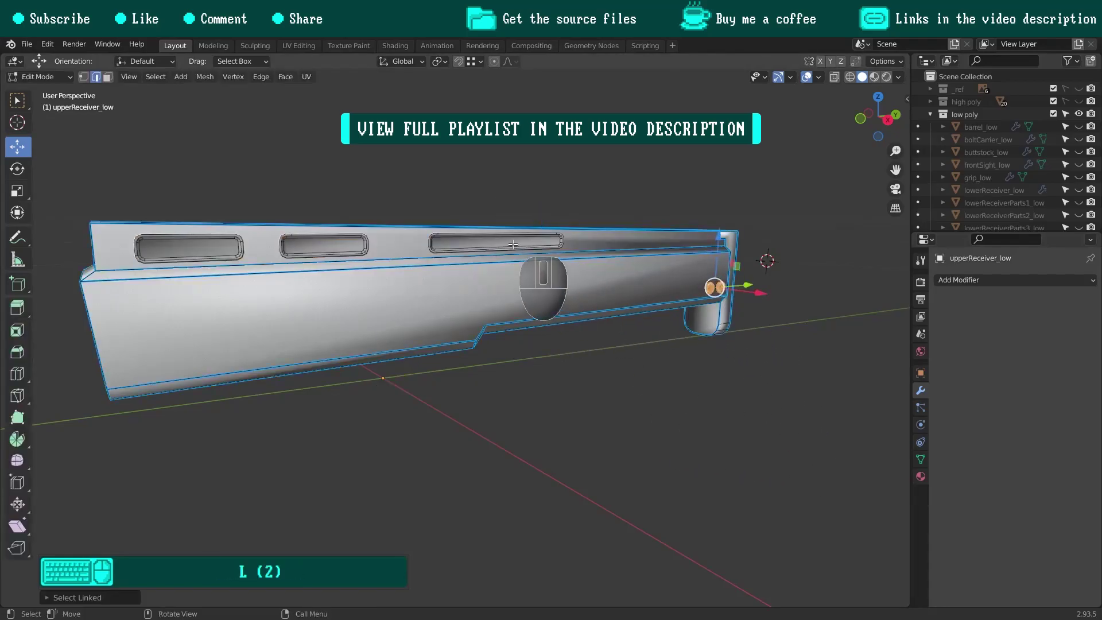
middle_click_drag(470, 276, 681, 260)
scroll(256, 285, "up", 7)
key("l")
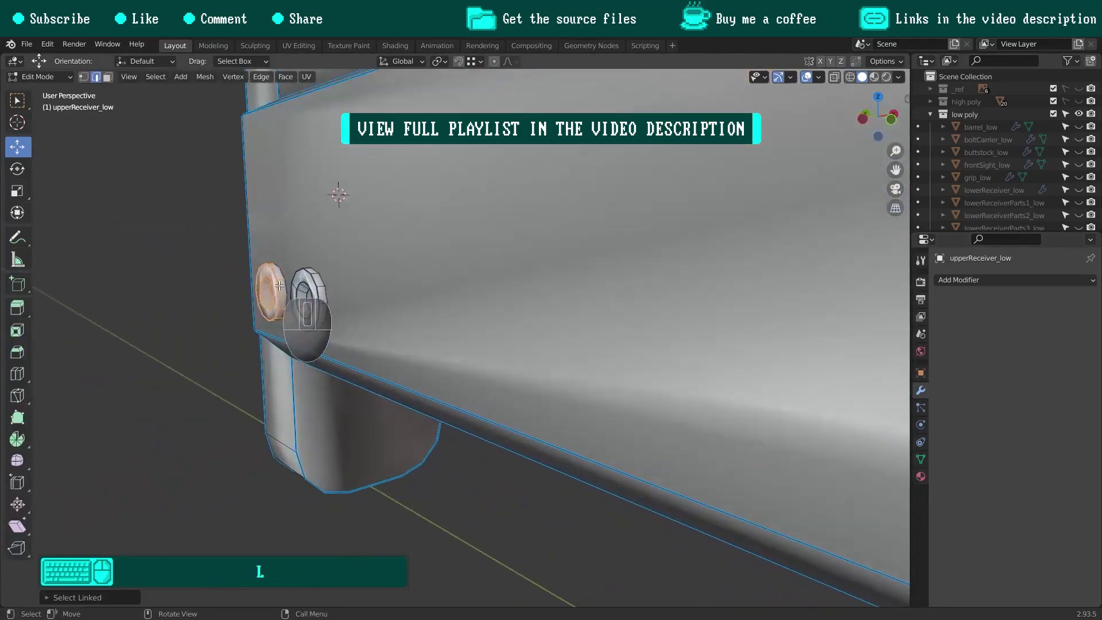
key("l")
key("x")
left_click(353, 285)
Dissolve the redundant vertical edges beside the front end of the upper receiver's rectangular side opening.
scroll(425, 310, "down", 6)
middle_click_drag(421, 311, 497, 308)
scroll(496, 309, "up", 1)
scroll(496, 308, "up", 1)
left_click(85, 76)
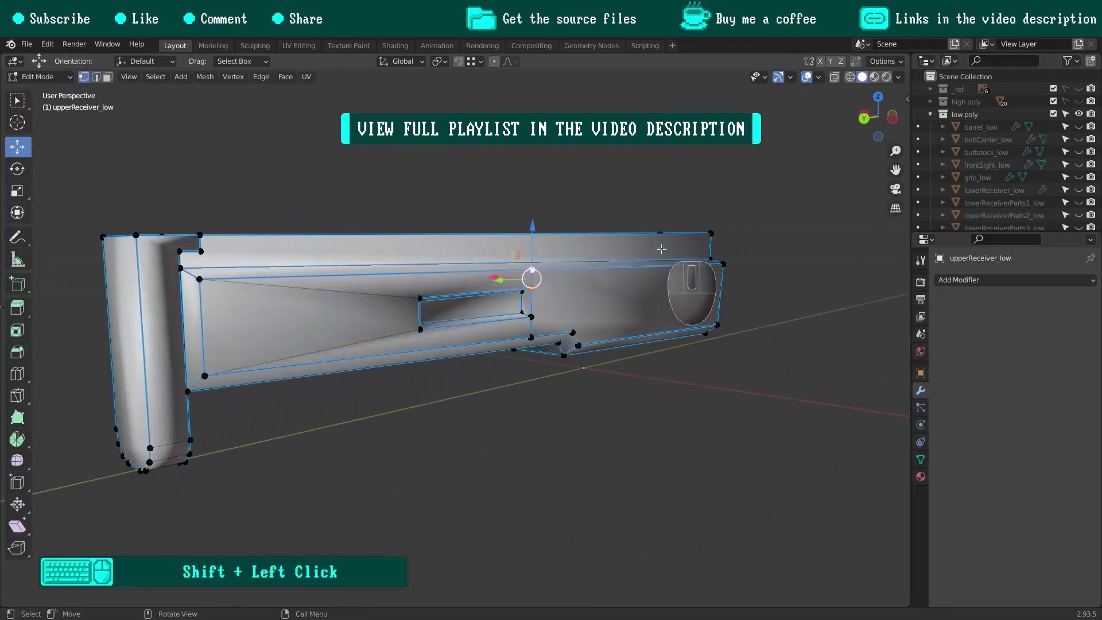
key("x")
left_click(540, 326)
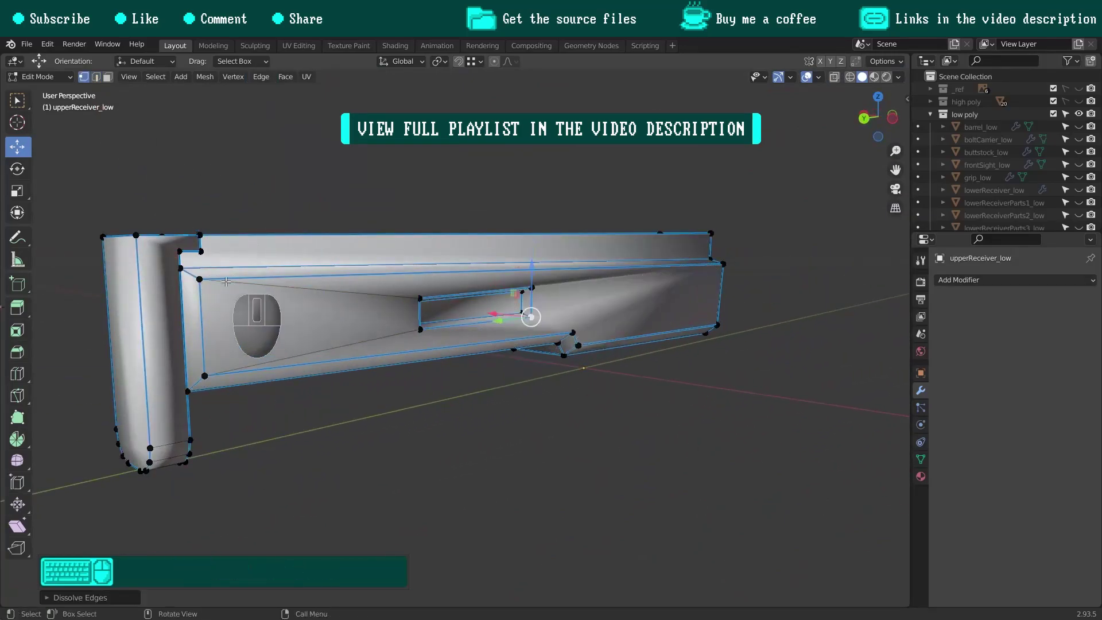
Isolate the upper receiver's rear end plate, delete its inner faces that meet the body, and reveal the rest.
middle_click_drag(226, 281, 201, 355, "shift")
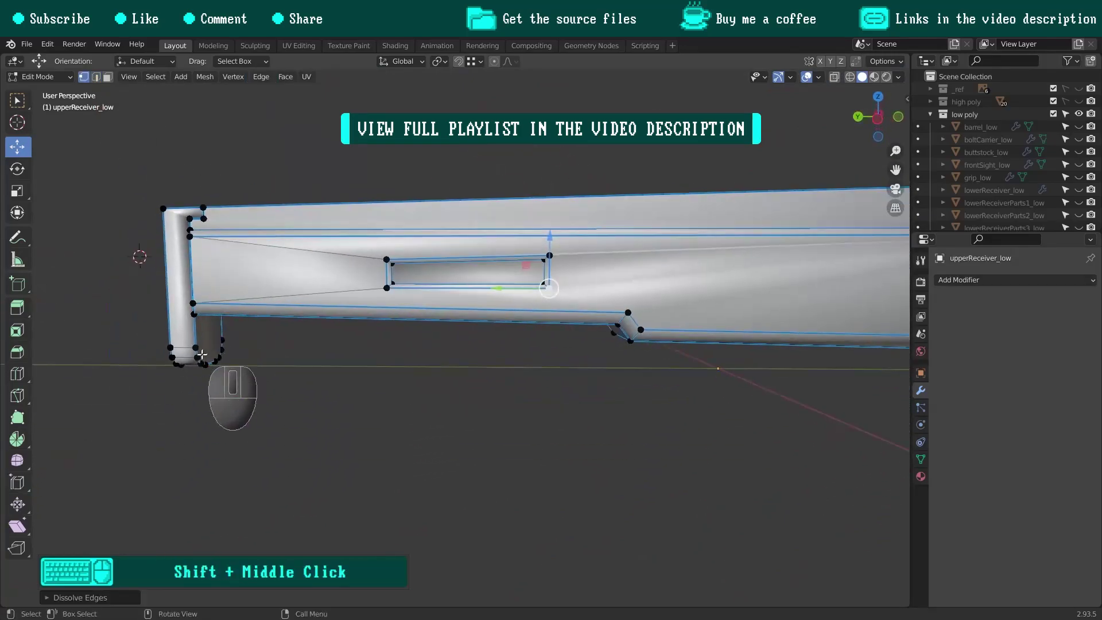
key("3")
key("shift+h")
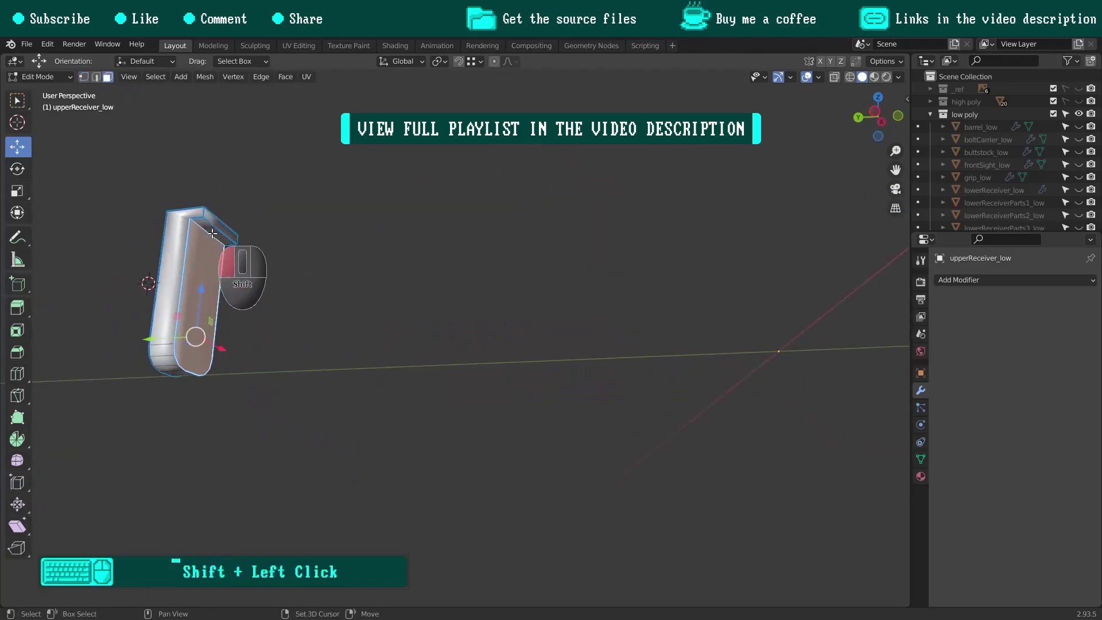
left_click(213, 233, "shift")
key("x")
left_click(383, 191)
key("alt+h")
Isolate the receiver body, delete its rear faces covered by the end plate, and reveal the rest.
key("shift+h")
middle_click_drag(305, 251, 500, 293)
middle_click_drag(499, 293, 516, 379, "shift")
left_click(448, 373)
scroll(448, 373, "up", 3)
left_click(362, 259, "ctrl")
key("x")
left_click(623, 206)
key("alt+h")
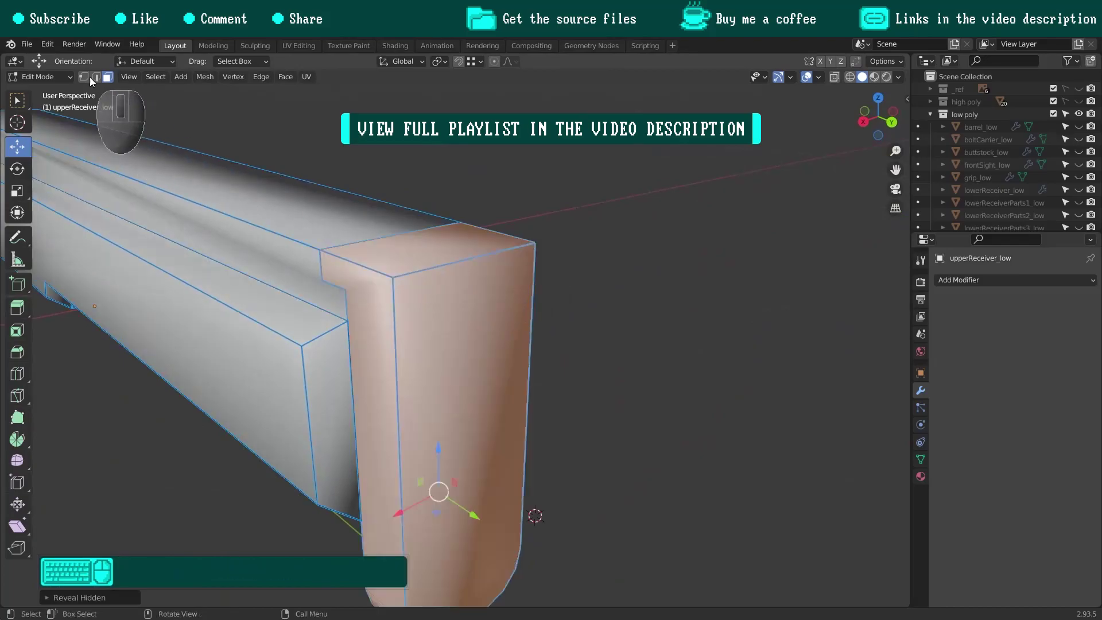
Select all of the upper receiver's vertices and merge them by distance.
left_click(84, 76)
middle_click_drag(591, 298, 471, 299)
middle_click_drag(471, 299, 448, 300, "shift")
key("a")
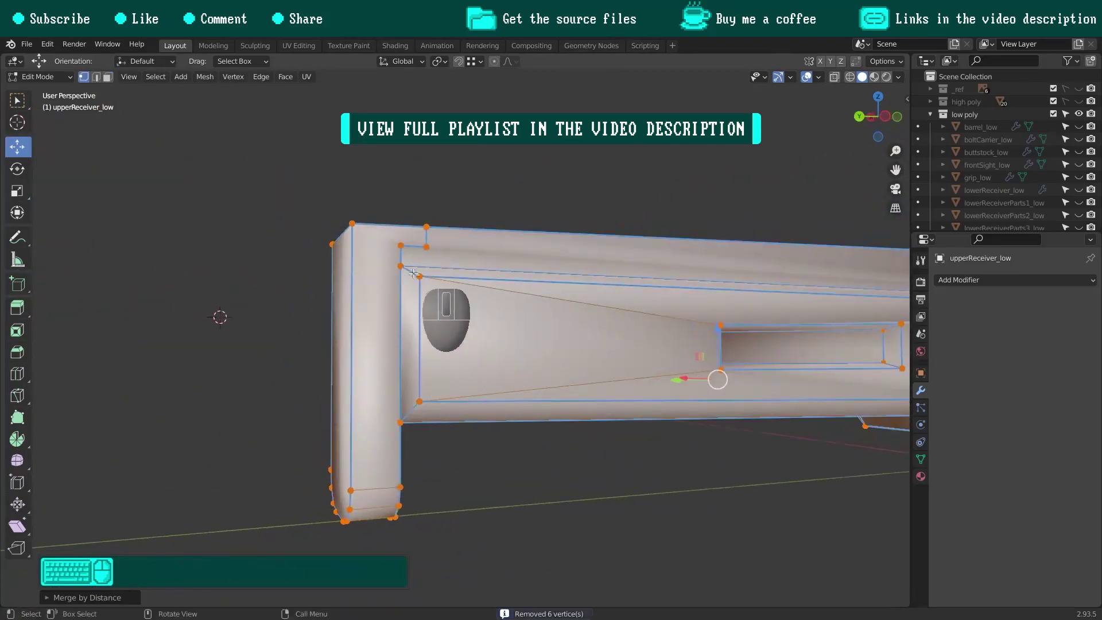
left_click(400, 485, "shift")
left_click_drag(400, 485, 386, 342)
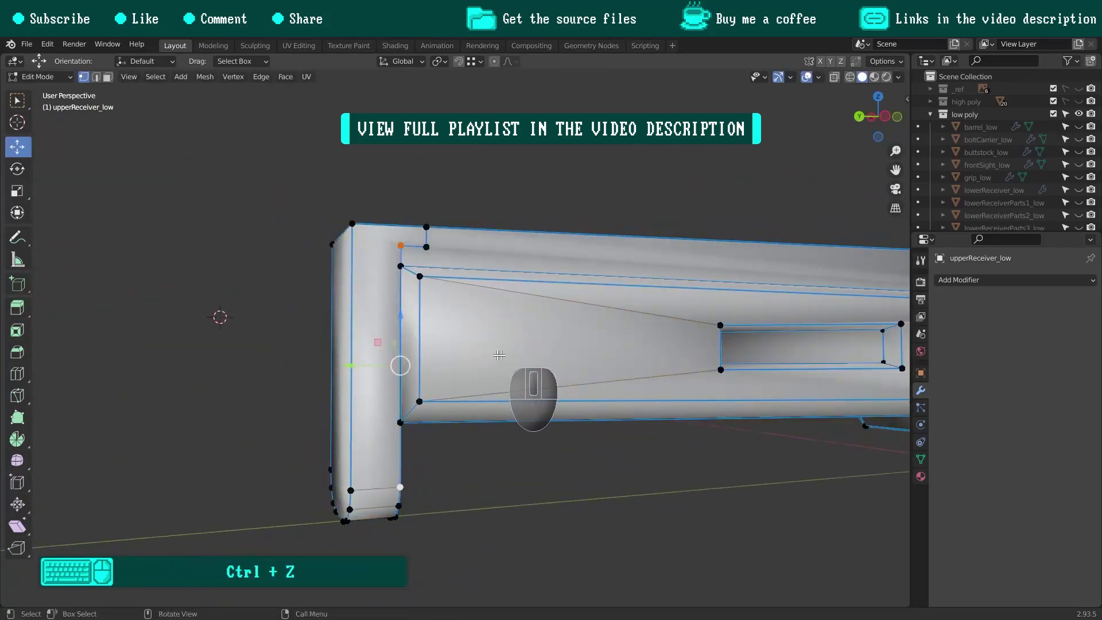
middle_click_drag(499, 356, 402, 275)
middle_click_drag(402, 276, 345, 206, "shift")
left_click(343, 487, "shift")
key("g")
right_click(366, 323)
middle_click_drag(498, 334, 202, 283)
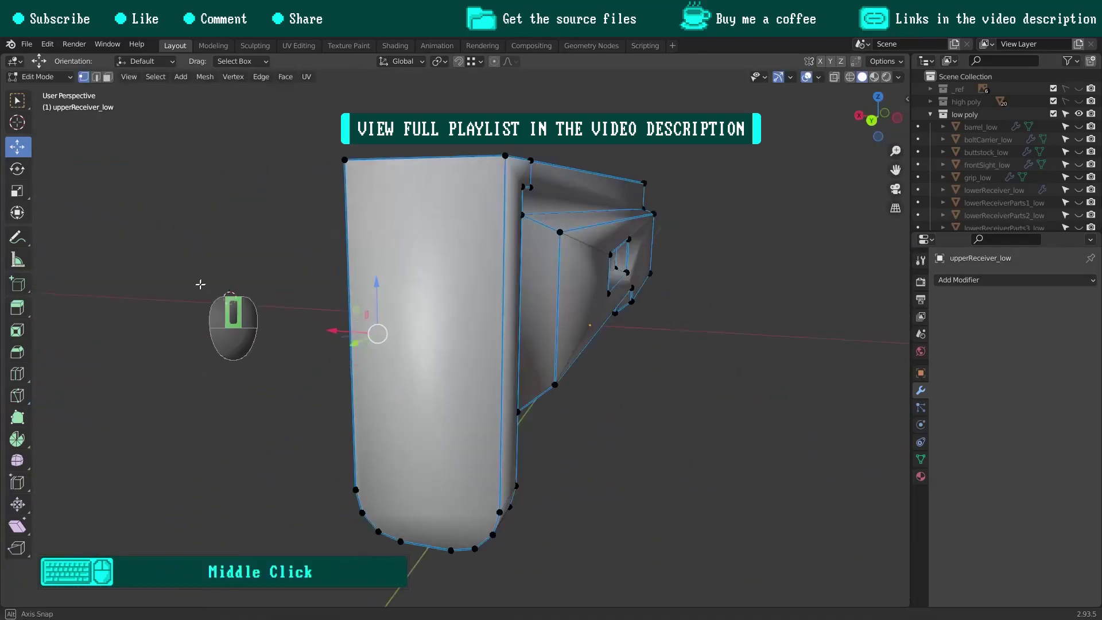
Subdivide the end plate's vertical edges facing the receiver body on both sides with two cuts.
left_click(499, 191, "shift")
left_click(489, 514, "shift")
middle_click_drag(138, 367, 425, 345)
middle_click_drag(425, 344, 499, 310, "shift")
right_click(585, 199)
left_click(584, 201)
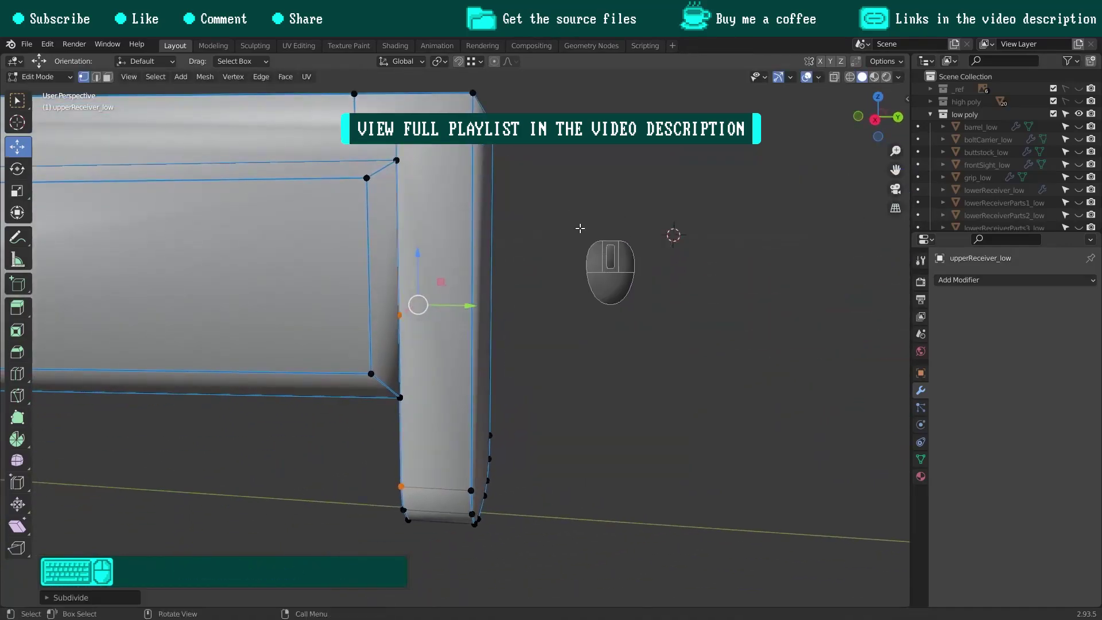
key("F9")
left_click(764, 250)
Snap the end plate's new edge vertices onto the receiver body's corner vertices on both sides and merge them by distance.
left_click_drag(399, 253, 433, 219)
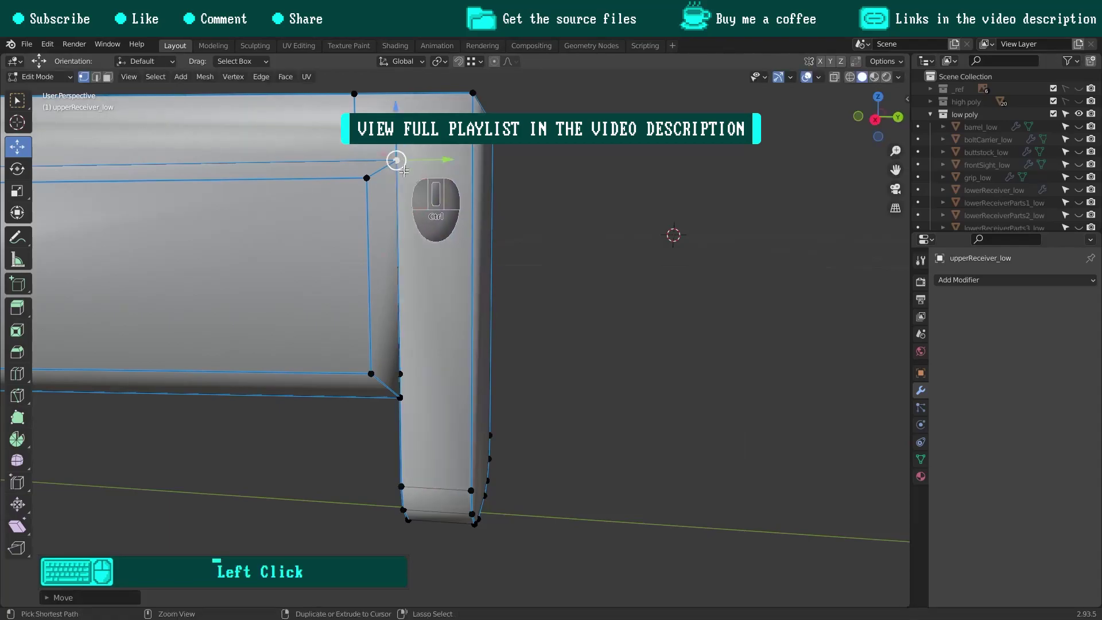
left_click_drag(421, 387, 409, 391, "ctrl")
middle_click_drag(436, 229, 189, 155)
left_click(515, 235)
left_click_drag(516, 235, 517, 158, "ctrl")
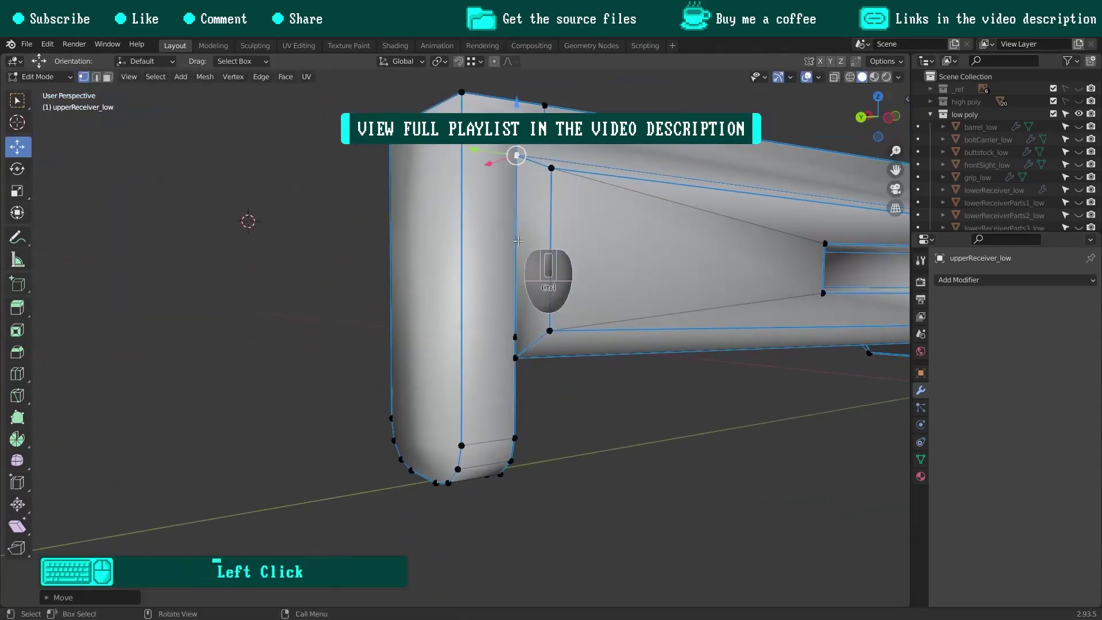
key("m")
left_click(524, 170)
Dissolve the unneeded edge path where the rear end plate meets the upper receiver's body.
middle_click_drag(560, 283, 506, 322)
left_click(460, 270)
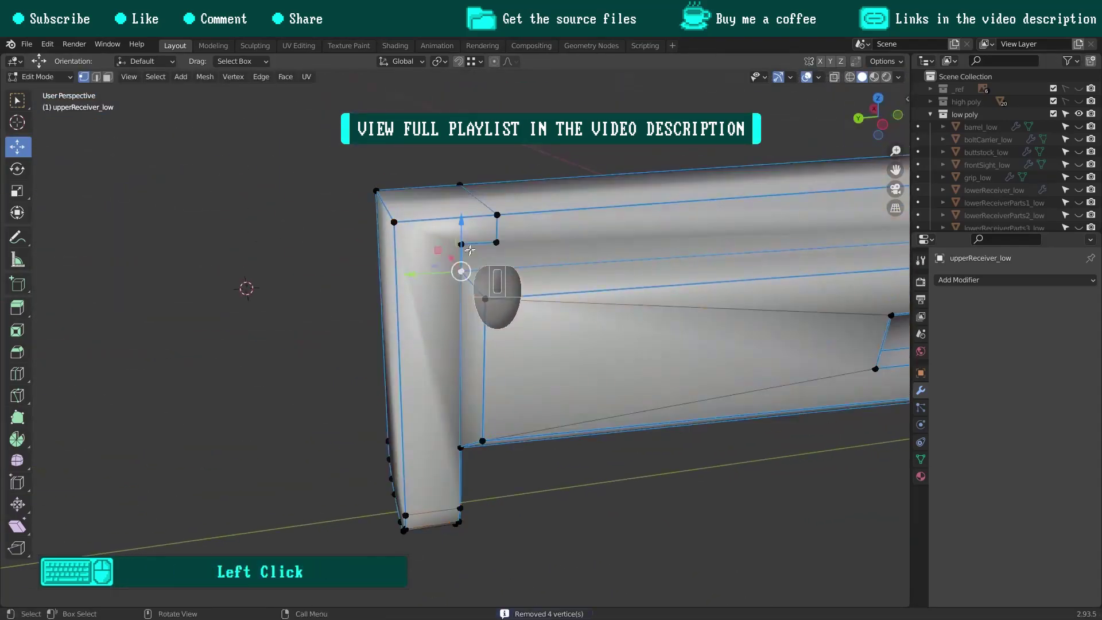
left_click(458, 187, "ctrl")
middle_click_drag(471, 192, 657, 209)
left_click(335, 297, "ctrl")
key("x")
left_click(588, 270)
Enable Auto Smooth for the upper receiver's normals with an angle of 180°.
middle_click_drag(574, 275, 441, 384, "shift")
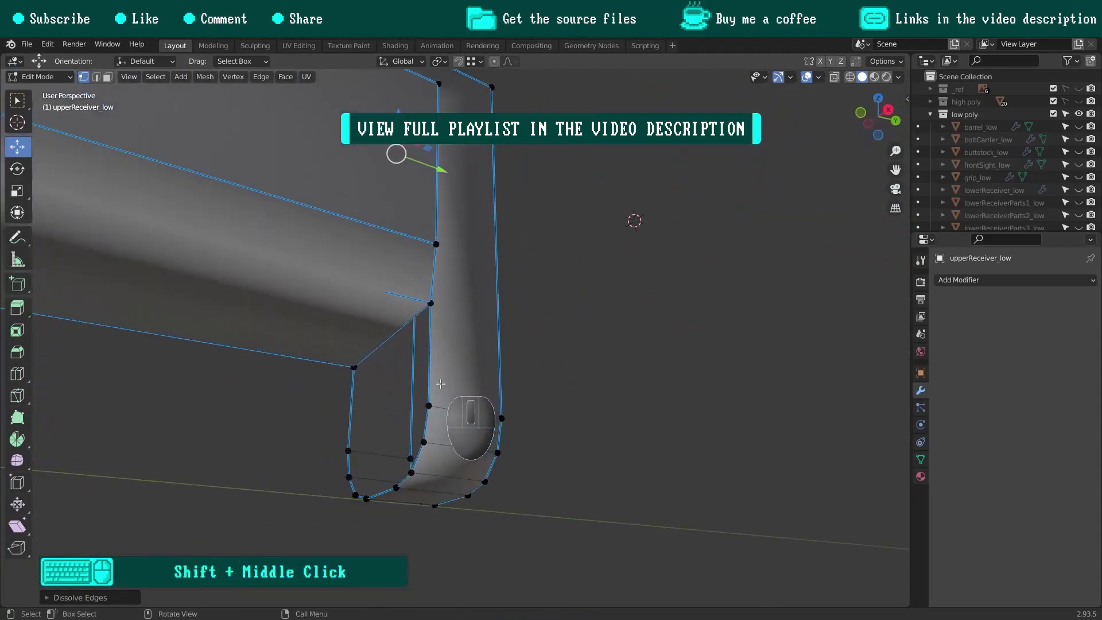
mouse_move(465, 303)
middle_mouse_down()
mouse_move(383, 293)
mouse_move(480, 301)
mouse_move(455, 307)
middle_mouse_up()
scroll(479, 302, "down", 3)
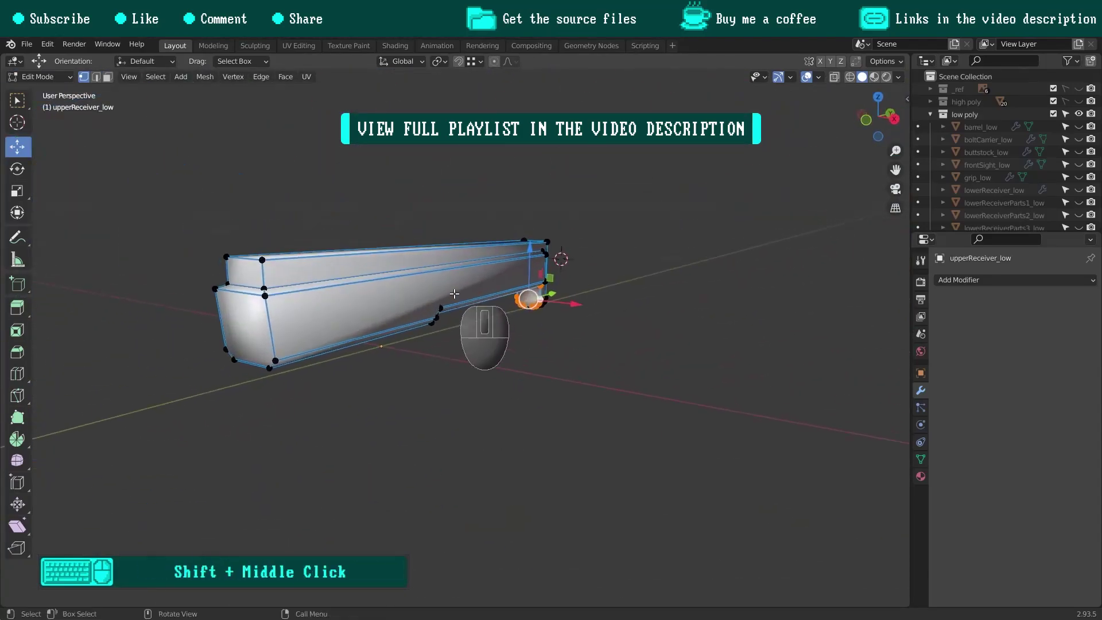
left_click(922, 464)
left_click(1001, 510)
left_click(1047, 509)
type("180")
key("Return")
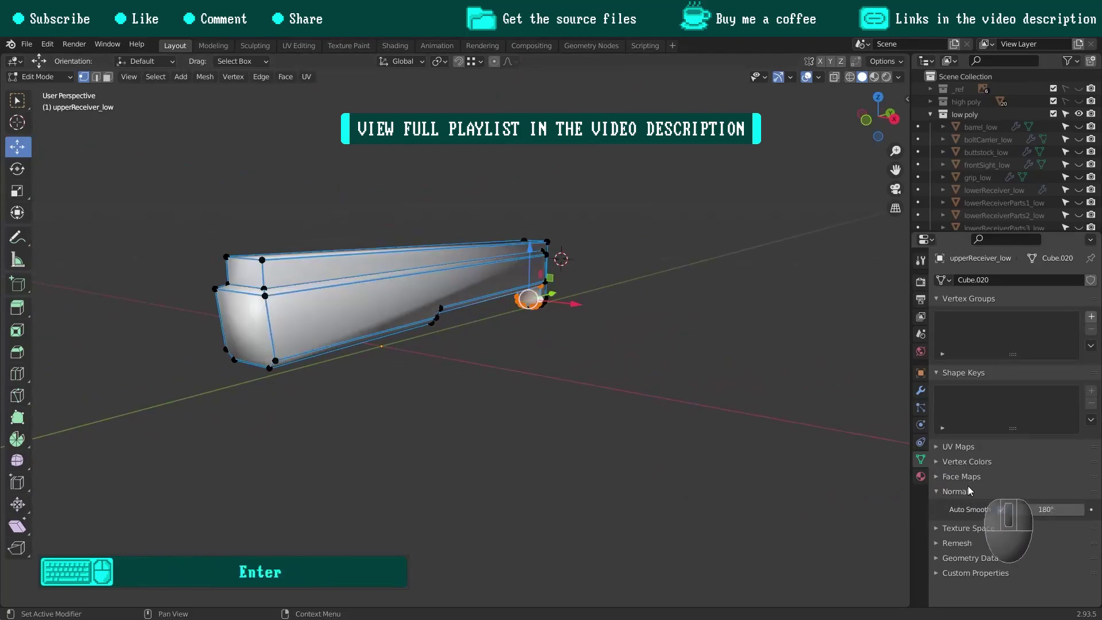
Select all upper receiver edges with a similar bevel weight and mark them sharp.
key("shift+g")
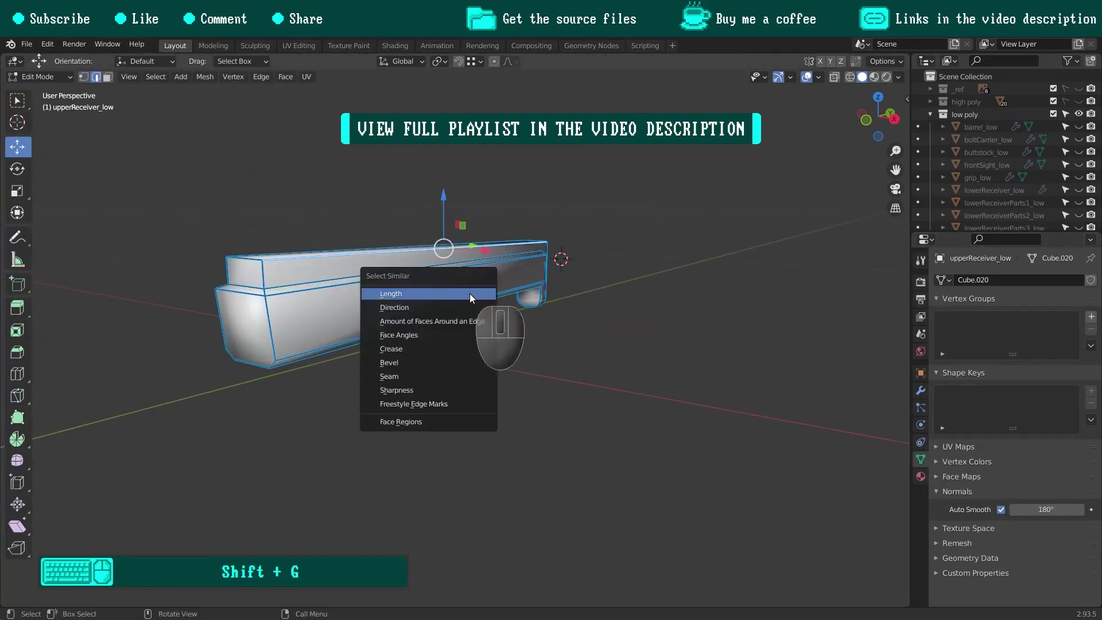
left_click(406, 363)
key("ctrl+e")
left_click(531, 426)
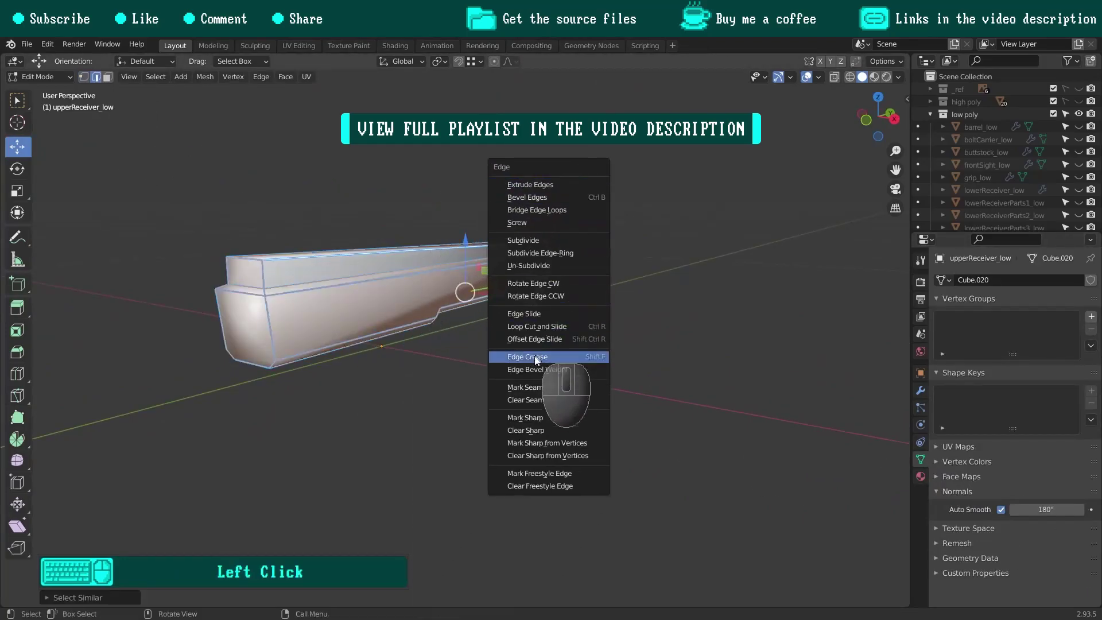
key("n")
key("Return")
Leave Edit Mode on the upper receiver and reveal all the hidden rifle parts.
middle_click_drag(574, 313, 437, 316)
scroll(570, 322, "down", 1)
middle_click_drag(436, 315, 497, 330, "shift")
key("Tab")
left_click(579, 336)
middle_click_drag(579, 337, 474, 324, "shift")
scroll(475, 324, "down", 2)
key("alt+h")
Isolate the upper receiver's side parts together with the bolt carrier.
scroll(546, 371, "up", 3)
left_click(437, 326)
middle_click_drag(546, 371, 104, 283)
left_click(104, 289, "shift")
key("shift+h")
middle_click_drag(325, 314, 440, 302)
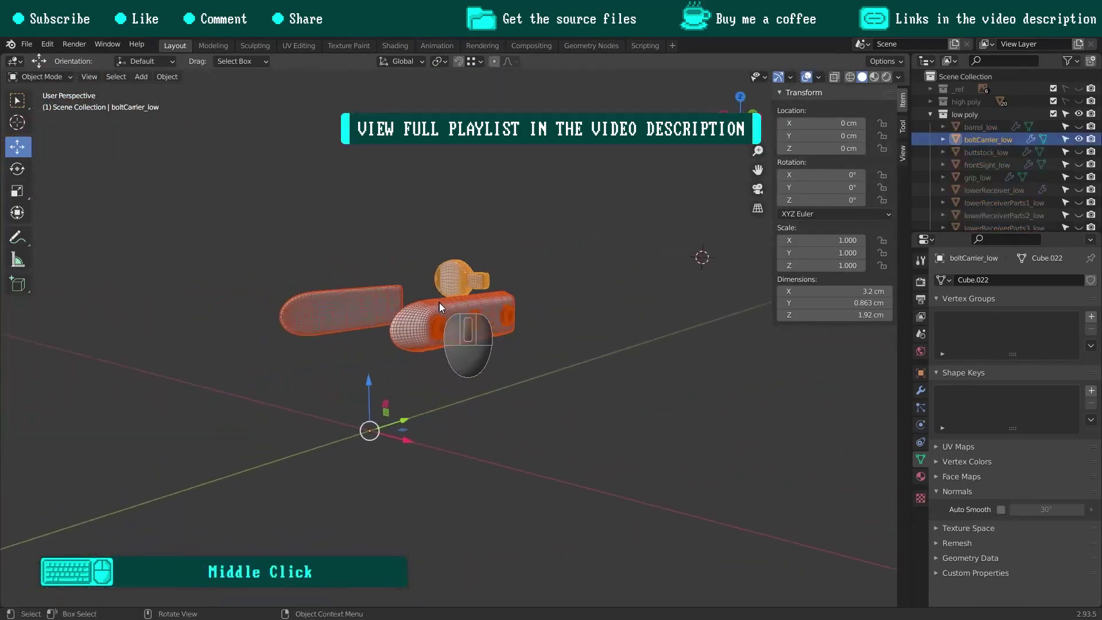
Remove the modifiers below Mirror from the upper receiver's side parts.
left_click(455, 321)
left_click(921, 390)
left_click(1076, 317)
left_click(1076, 317)
Add a Decimate modifier in Planar mode to the upper receiver's side parts and apply it.
left_click(1000, 280)
left_click(835, 366)
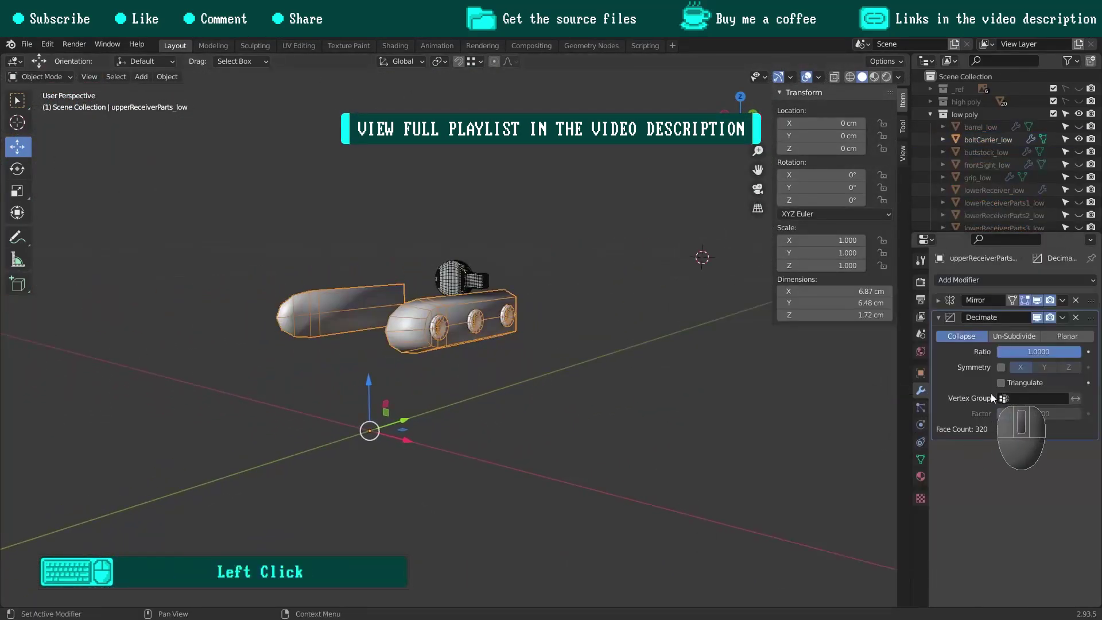
left_click(1064, 335)
middle_click_drag(488, 338, 465, 345)
scroll(465, 345, "up", 3)
left_click(1063, 316)
left_click(1033, 333)
Delete the three round screws from the side part's outer face.
key("Tab")
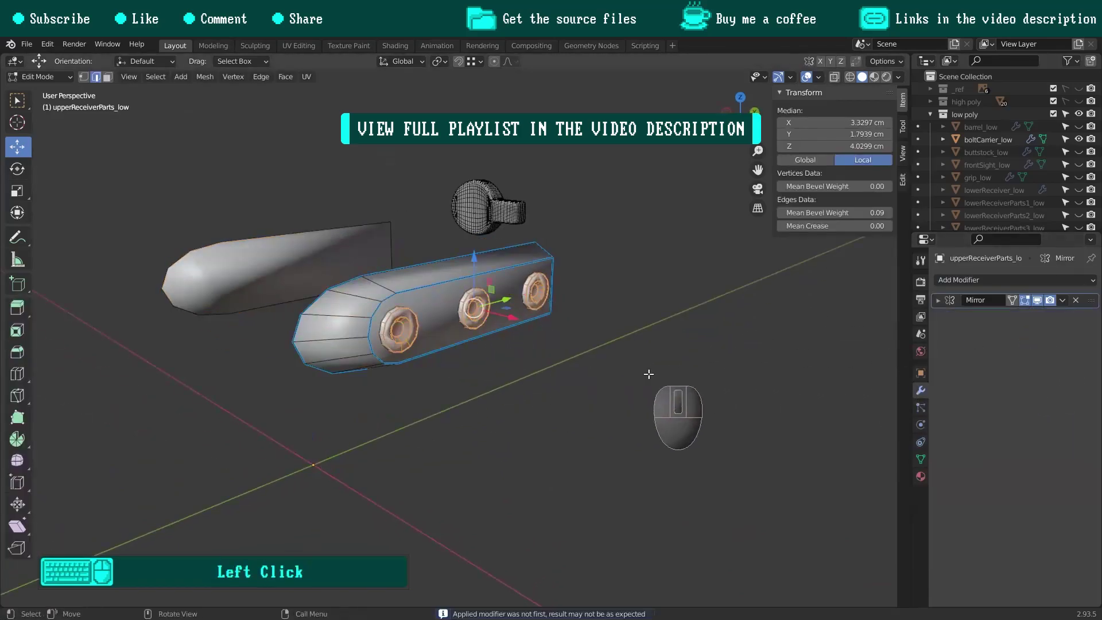
left_click_drag(472, 306, 621, 366)
key("x")
left_click(565, 163)
Delete the side part's hidden inner face that lies against the receiver.
mouse_move(416, 267)
middle_mouse_down()
mouse_move(559, 270)
mouse_move(397, 275)
middle_mouse_up()
left_click(108, 77)
left_click(454, 293)
key("x")
left_click(498, 252)
left_click(96, 76)
Enable Auto Smooth for the side part's normals with an angle of 180°.
middle_click_drag(396, 275, 454, 315, "shift")
left_click(921, 459)
left_click(1002, 510)
double_click(1036, 510)
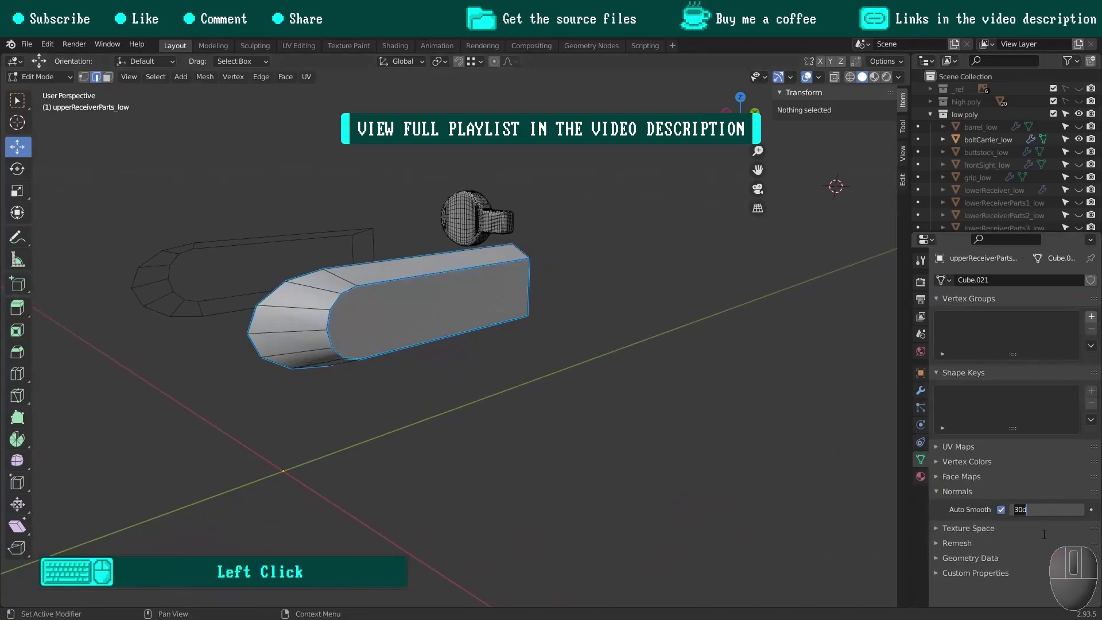
Select the side part's edges with a similar bevel weight and mark them sharp.
left_click(489, 326)
key("shift+g")
left_click(459, 327)
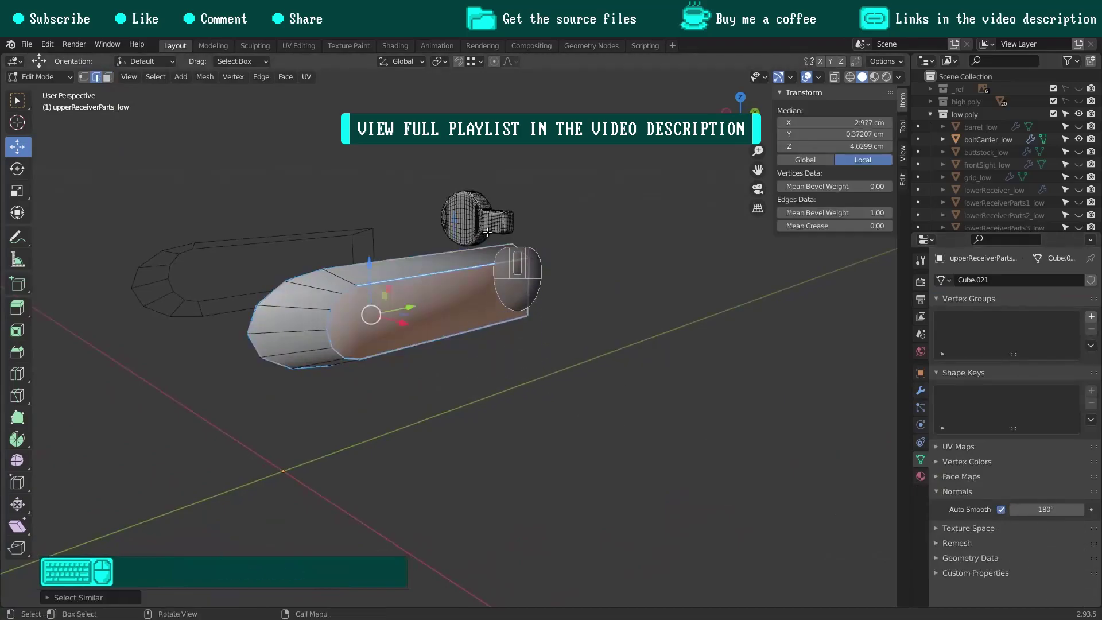
key("ctrl+e")
left_click(441, 303)
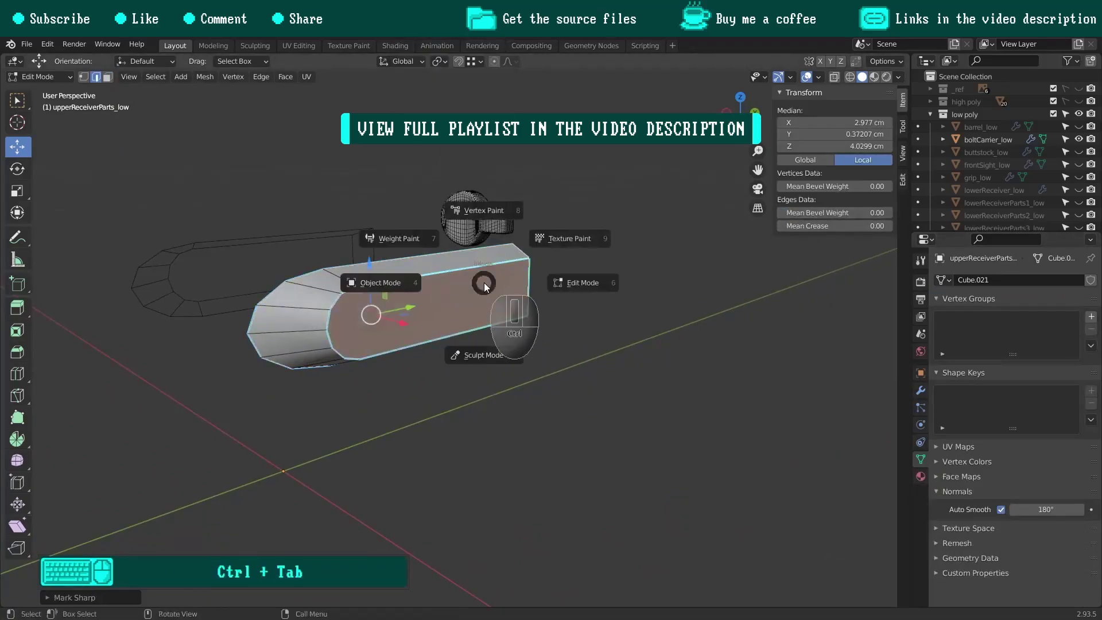
Return the side parts to Object Mode and apply their Mirror modifier.
left_click(381, 282)
left_click(921, 390)
left_click(1063, 301)
left_click(1028, 315)
Select the bolt carrier and remove its modifiers.
left_click(479, 210)
scroll(493, 202, "up", 4)
middle_click_drag(479, 210, 428, 218)
scroll(493, 203, "up", 3)
middle_click_drag(428, 218, 494, 284, "shift")
left_click(1076, 300)
left_click(1076, 300)
Dissolve the horizontal midline edges running around the bolt carrier's rectangular block.
key("Tab")
left_click(383, 281)
middle_click_drag(493, 284, 304, 321, "shift")
left_click(214, 291)
left_click(494, 318, "ctrl")
left_click(530, 329, "ctrl")
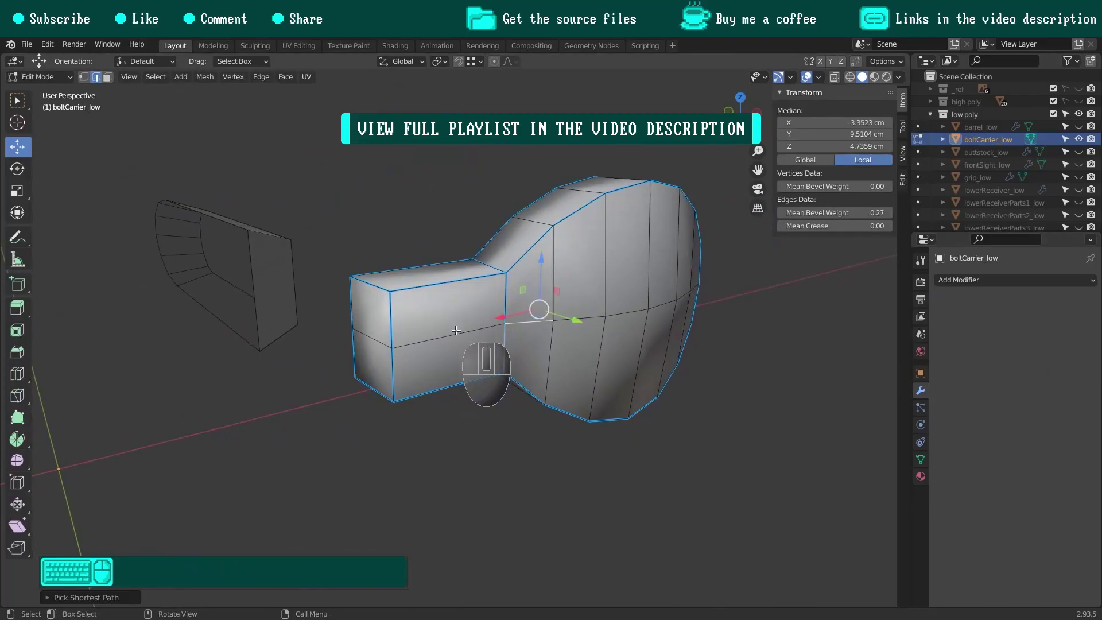
left_click(529, 321, "ctrl")
mouse_move(528, 322)
middle_mouse_down()
mouse_move(569, 307)
mouse_move(545, 313)
middle_mouse_up()
key("x")
left_click(527, 366)
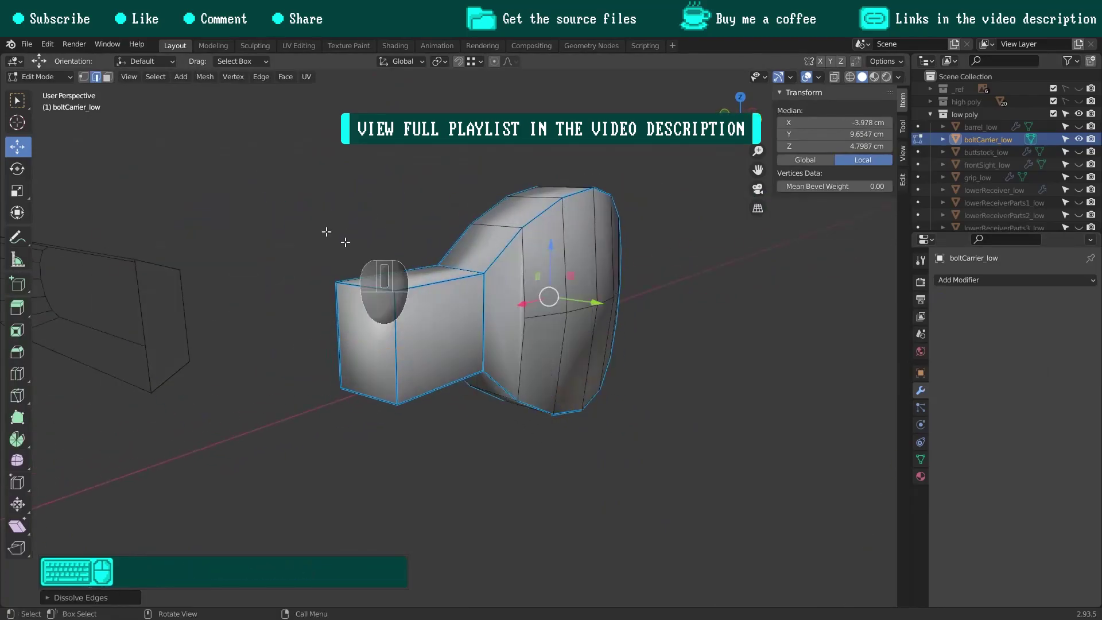
Connect the block's junction corners to the round knob's nearest middle vertex, and delete the block's free end face.
key("j")
middle_click_drag(539, 361, 412, 336)
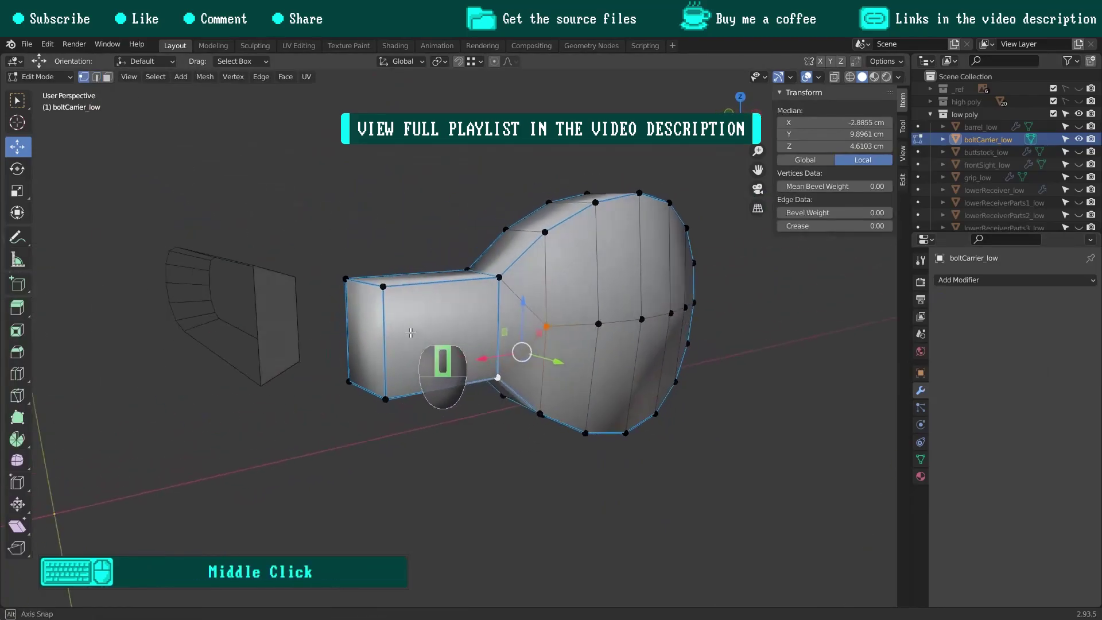
left_click_drag(291, 241, 399, 412)
key("x")
left_click(428, 178)
Enable Auto Smooth for the bolt carrier's normals with an angle of 180°.
middle_click_drag(442, 282, 683, 300)
middle_click_drag(477, 357, 511, 373, "shift")
left_click(921, 460)
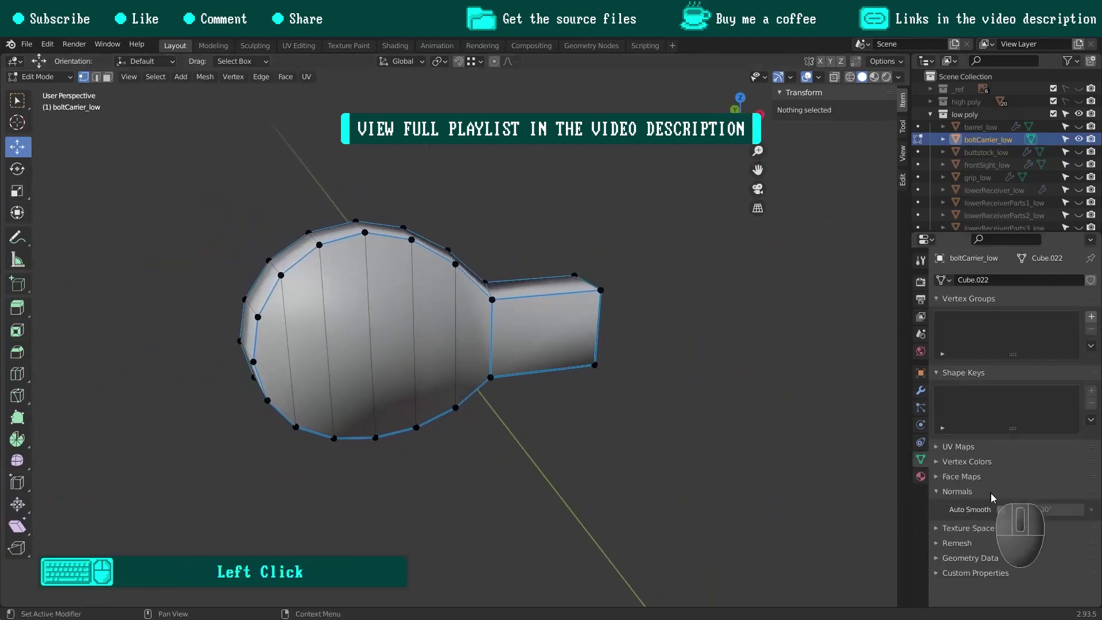
left_click(1002, 509)
double_click(1046, 509)
type("180")
key("Return")
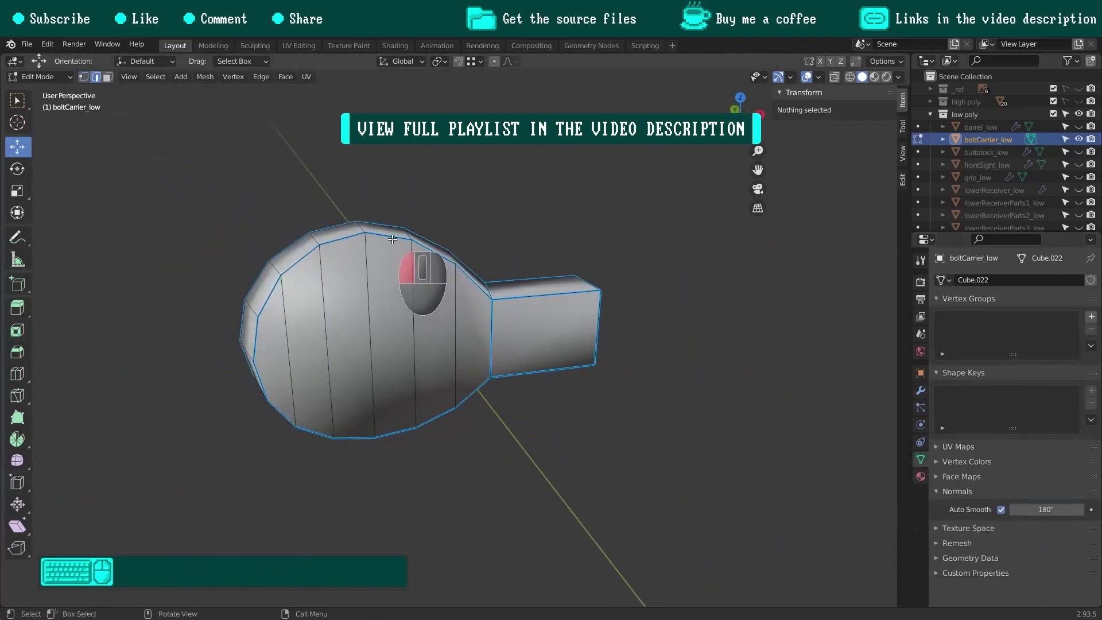
Select the bolt carrier's beveled edges by similarity and mark them sharp.
left_click(515, 266)
key("ctrl+e")
left_click(494, 274)
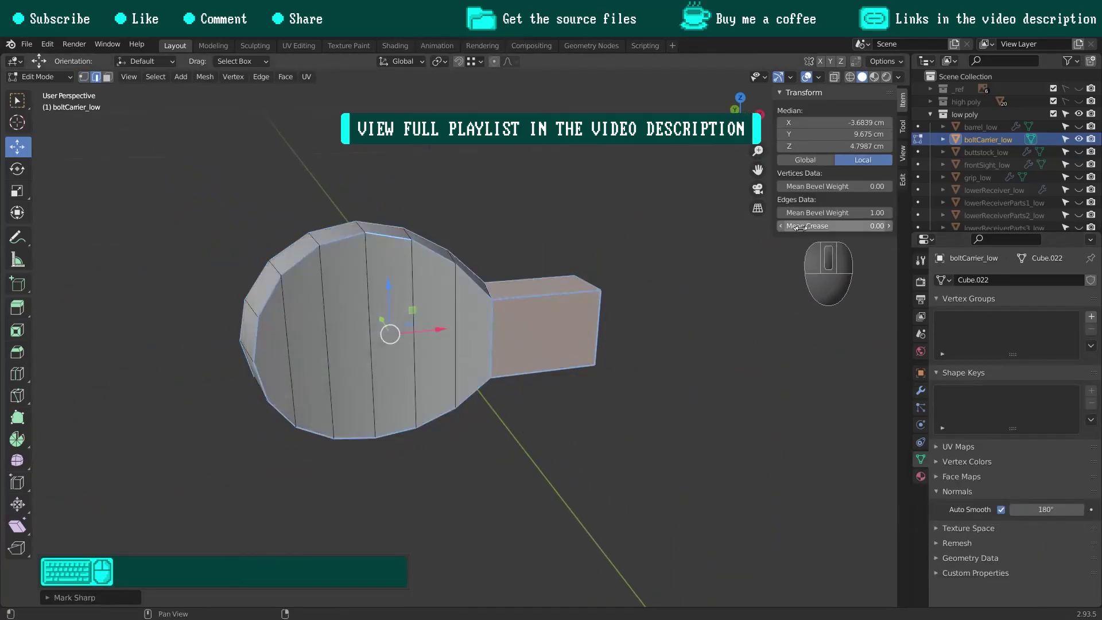
key("ctrl+e")
left_click(497, 341)
Clear the sharp marking from the edges where the bolt carrier's block joins the round knob.
middle_click_drag(497, 341, 540, 346)
left_click(540, 301, "shift")
middle_click_drag(539, 302, 543, 241)
left_click(543, 409, "shift")
middle_click_drag(544, 409, 574, 443)
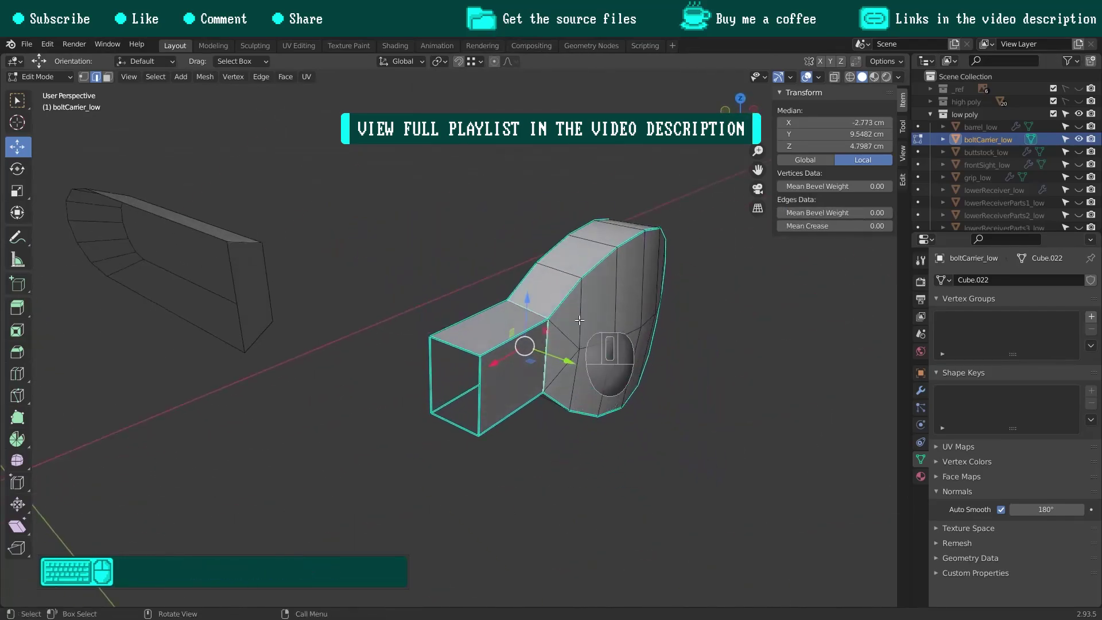
key("ctrl+e")
left_click(576, 338)
left_click(448, 428)
Leave Edit Mode, reveal all the rifle parts, and isolate the lower receiver.
middle_click_drag(448, 429, 551, 417)
key("Tab")
left_click(450, 344)
key("alt+h")
scroll(449, 308, "down", 10)
middle_click_drag(551, 416, 513, 358, "shift")
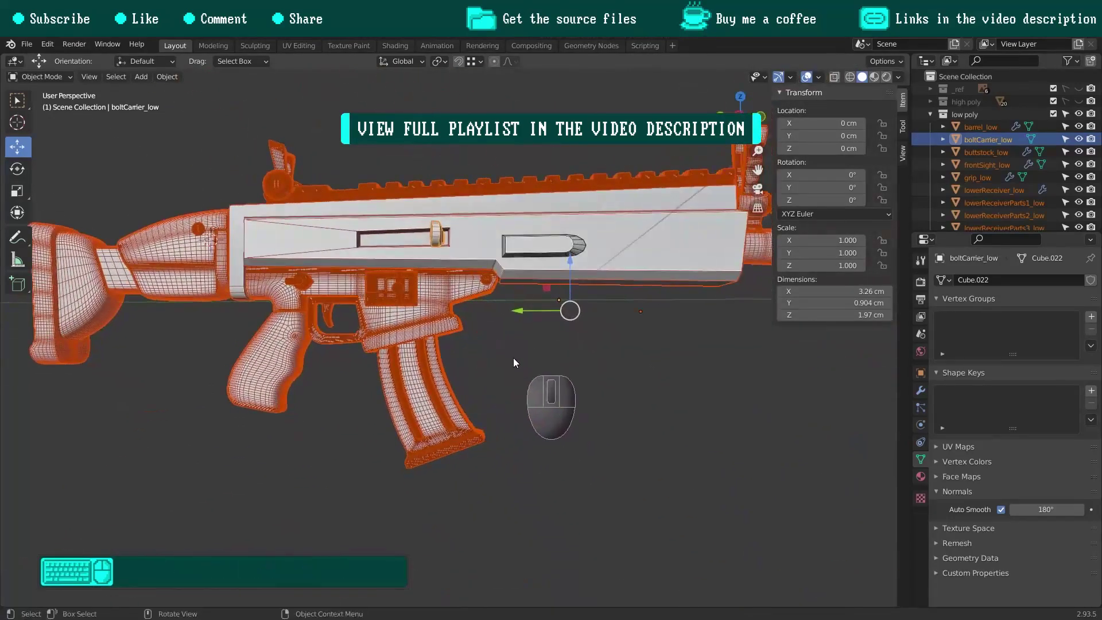
left_click(440, 339)
key("shift+h")
Clear the lower receiver's existing Mirror, Bevel and Subdivision modifiers.
middle_click_drag(439, 294, 405, 284)
scroll(405, 283, "up", 3)
scroll(405, 284, "up", 3)
left_click(921, 390)
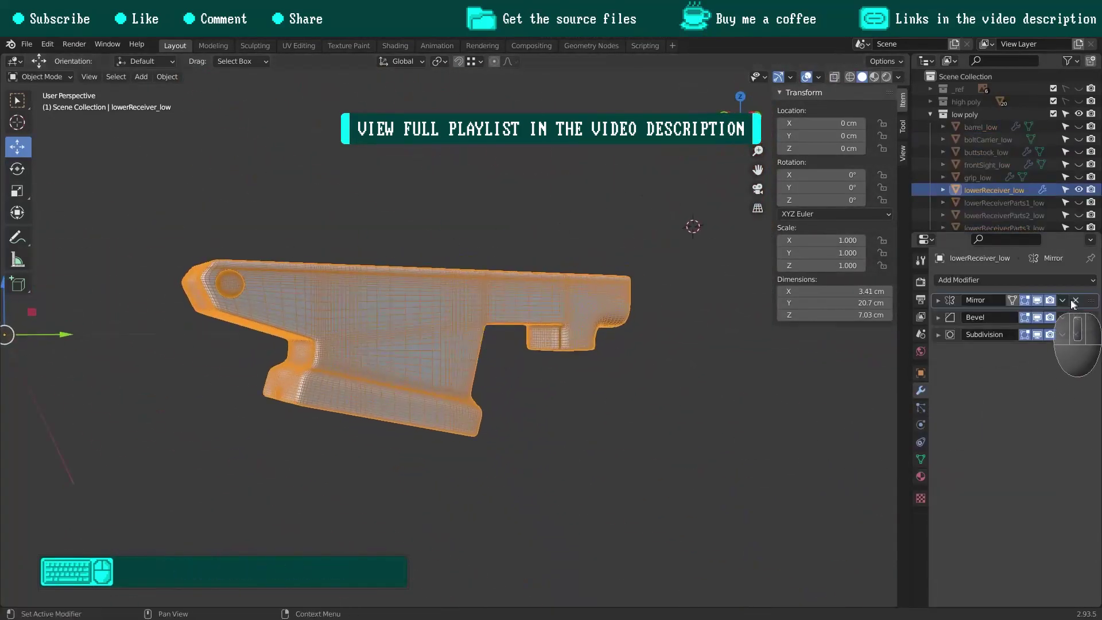
left_click(1076, 300)
left_click(1076, 301)
Add a Decimate modifier in Planar mode to the lower receiver and apply it.
left_click(1016, 281)
left_click(881, 344)
scroll(628, 335, "up", 2)
middle_click_drag(678, 333, 551, 310)
middle_click_drag(551, 310, 534, 322, "shift")
middle_click_drag(436, 299, 517, 321)
scroll(544, 317, "down", 2)
left_click(1066, 319)
left_click(1063, 301)
left_click(1016, 315)
Select the linked geometry of the lower receiver's round pin and delete it.
left_click(561, 312)
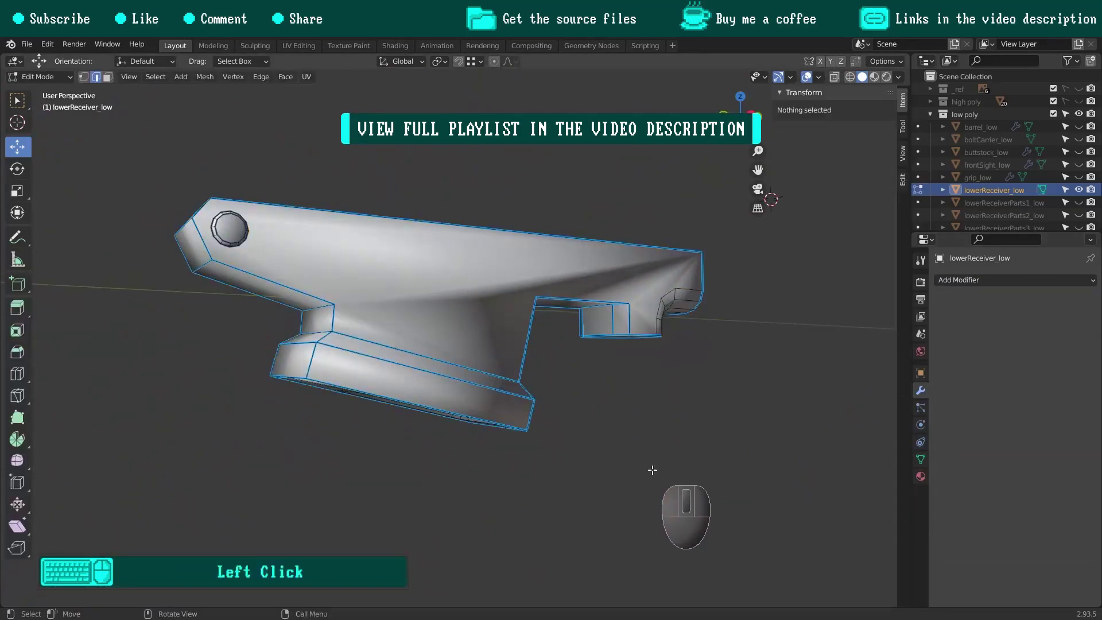
middle_click_drag(255, 226, 540, 236)
middle_click_drag(540, 235, 595, 275, "shift")
key("l")
key("x")
left_click(596, 275)
Remove the magazine well's inset outline vertices and leftover geometry from the lower receiver's underside.
middle_click_drag(523, 291, 189, 131, "shift")
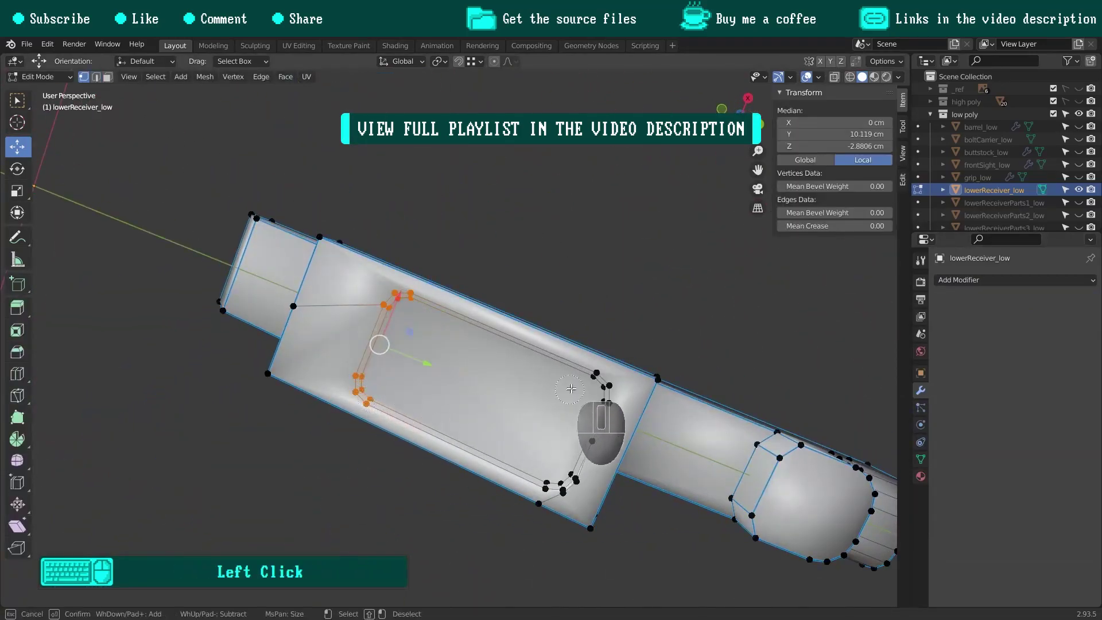
key("x")
left_click(501, 241)
middle_click_drag(506, 402, 519, 453)
left_click(519, 451)
key("x")
left_click(423, 299)
middle_click_drag(423, 298, 649, 396)
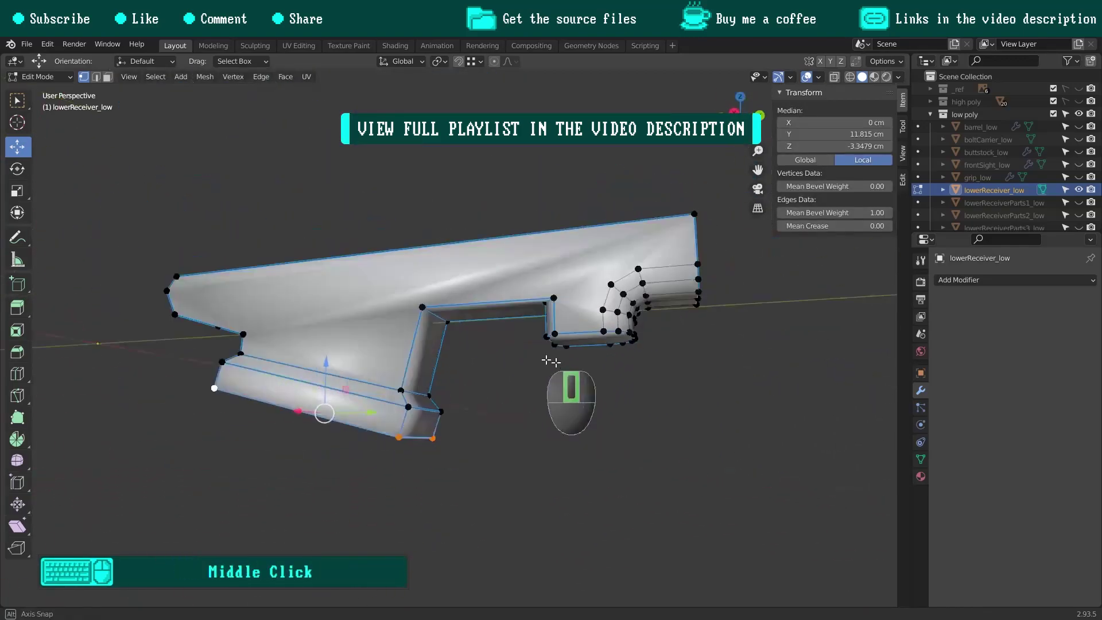
middle_click_drag(649, 396, 632, 384, "shift")
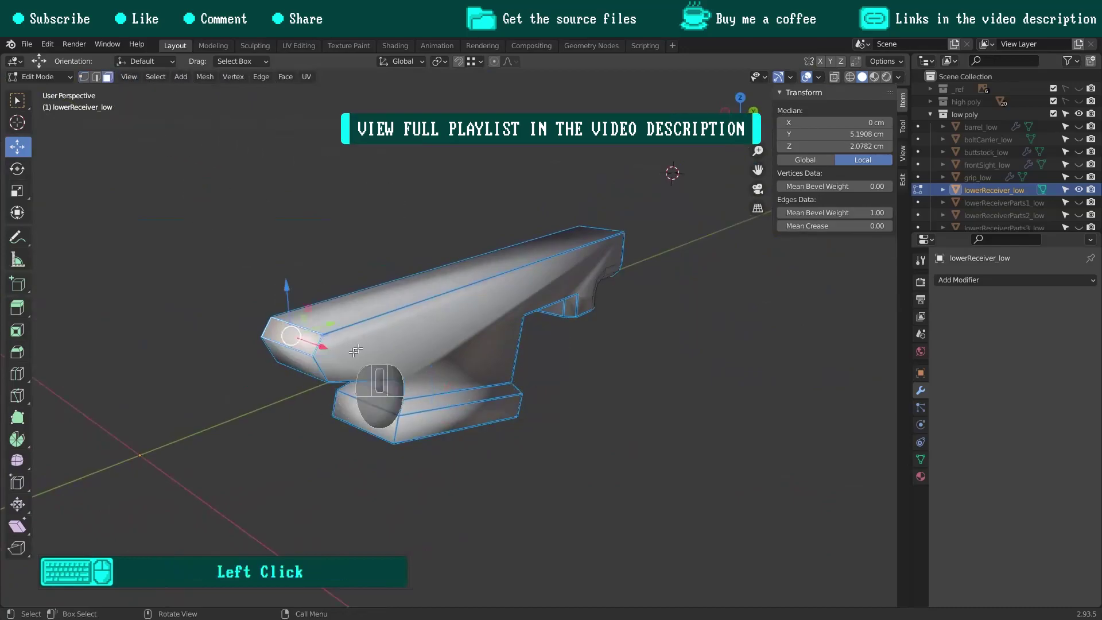
Delete the faces closing the lower receiver's top and the upper slope at its front end.
middle_click_drag(356, 350, 510, 331)
left_click(591, 357, "shift")
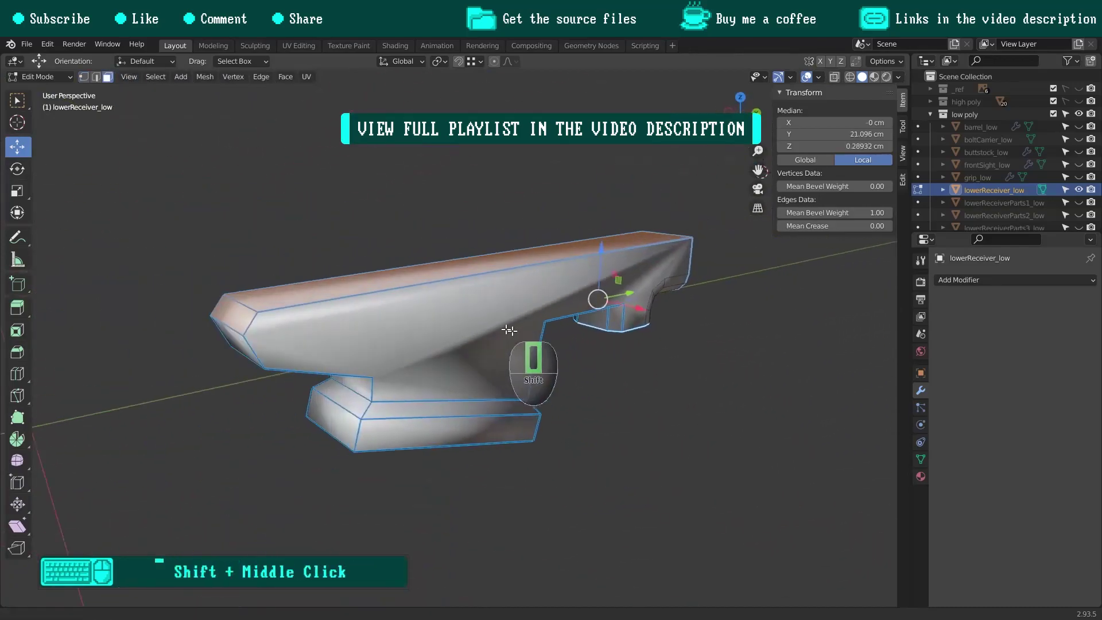
key("x")
left_click(420, 182)
Enable Auto Smooth for the lower receiver's normals with an angle of 180°.
left_click(921, 459)
left_click(1001, 510)
type("1")
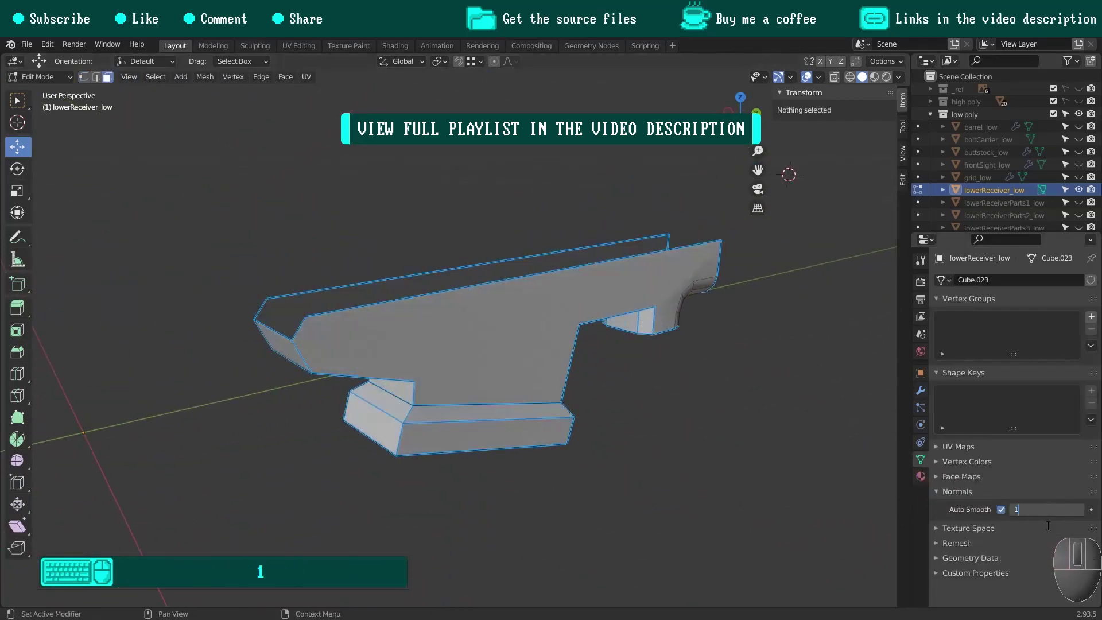
type("80")
key("Return")
Select all of the lower receiver's bevel-weighted edges with Select Similar and mark them sharp.
left_click(505, 275)
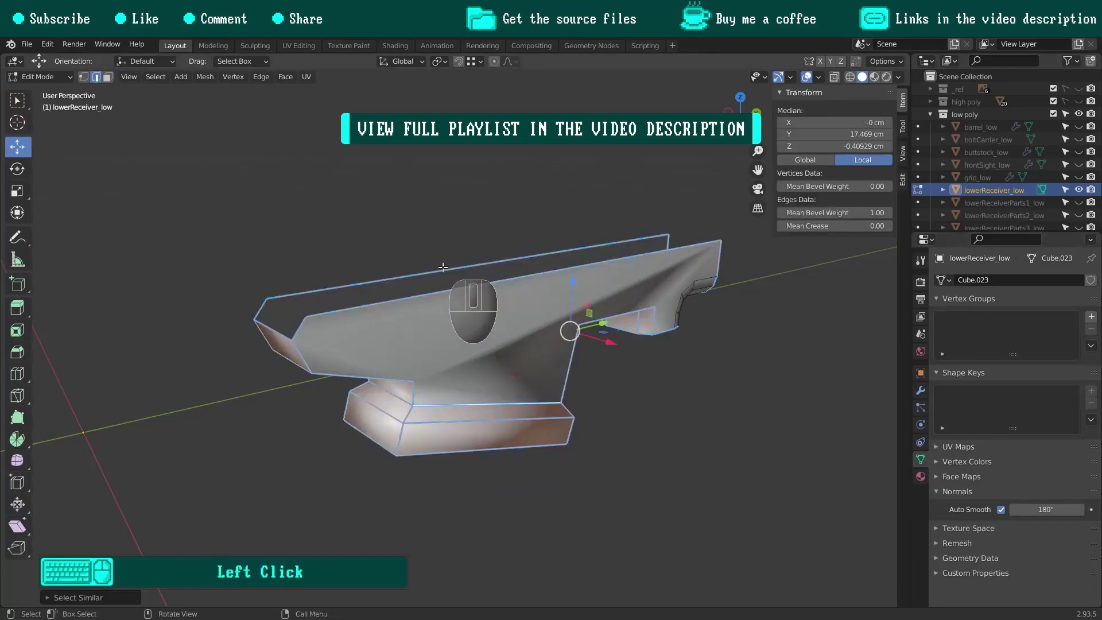
key("ctrl+e")
left_click(504, 273)
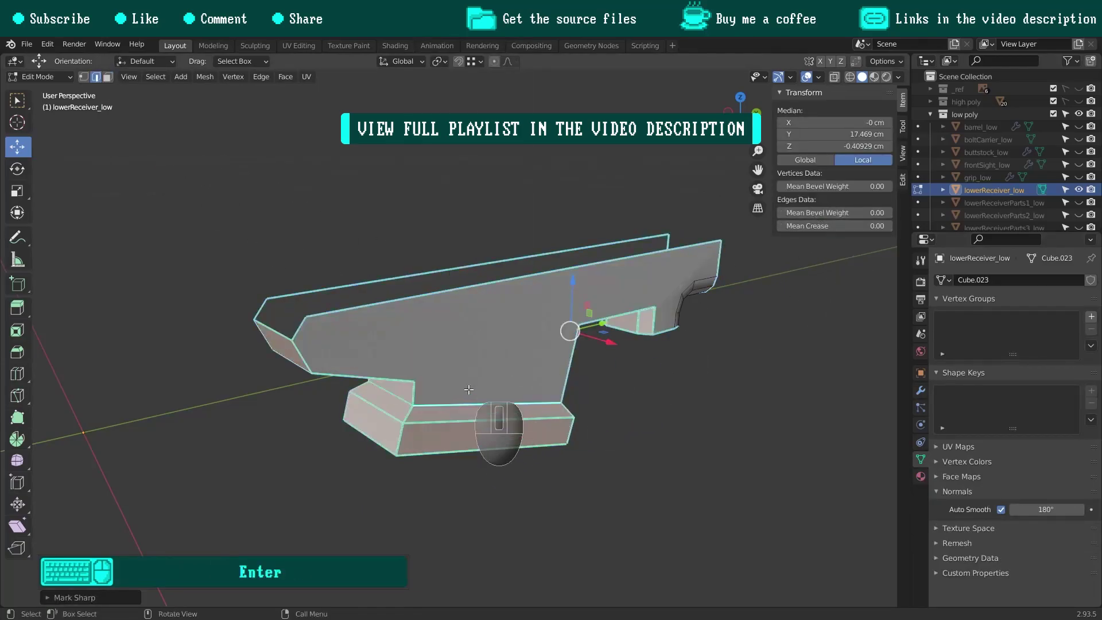
left_click(620, 447)
Mark two more edges around the top of the lower receiver's magazine well flange as sharp.
middle_click_drag(618, 447, 417, 418)
left_click(414, 407)
left_click(477, 393, "shift")
scroll(495, 387, "up", 2)
key("ctrl+e")
left_click(447, 403)
left_click(447, 403)
Mark another pair of unmarked lower receiver edges as sharp and return to Object Mode.
middle_click_drag(520, 395, 448, 229)
left_click(539, 248)
left_click(308, 213, "shift")
key("ctrl+e")
left_click(470, 316)
scroll(423, 270, "down", 4)
middle_click_drag(423, 270, 610, 278)
key("ctrl+Tab")
left_click(514, 274)
Reveal all hidden low poly objects and isolate the switch together with the small lower receiver parts.
key("alt+h")
left_click(506, 243)
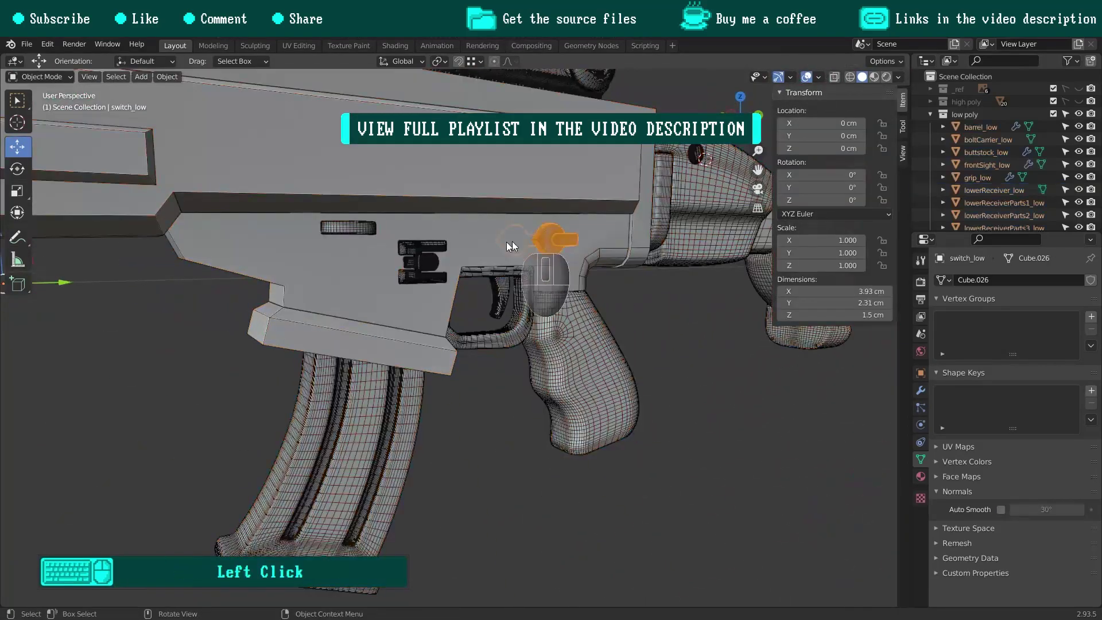
left_click(415, 253, "shift")
middle_click_drag(416, 253, 442, 257)
left_click(263, 252, "shift")
middle_click_drag(263, 252, 507, 275)
key("shift+h")
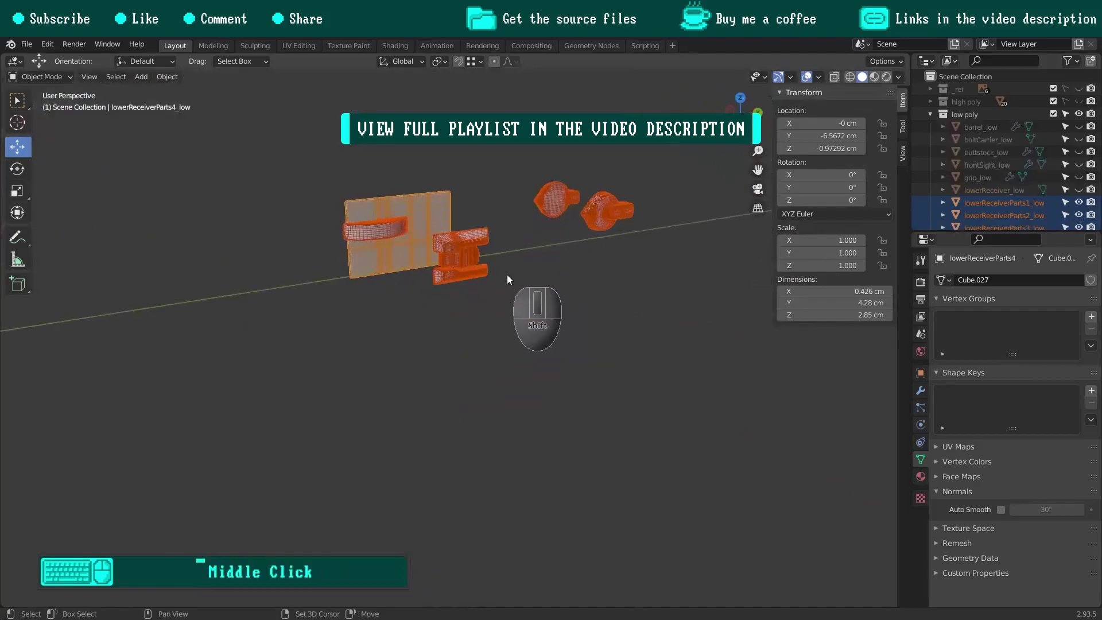
Remove all of the switch's modifiers except Mirror.
scroll(511, 275, "up", 3)
middle_click_drag(649, 265, 629, 394, "shift")
left_click(638, 313)
left_click(921, 391)
double_click(1076, 317)
Add a Decimate modifier in Planar mode to the switch and apply it.
left_click(1023, 280)
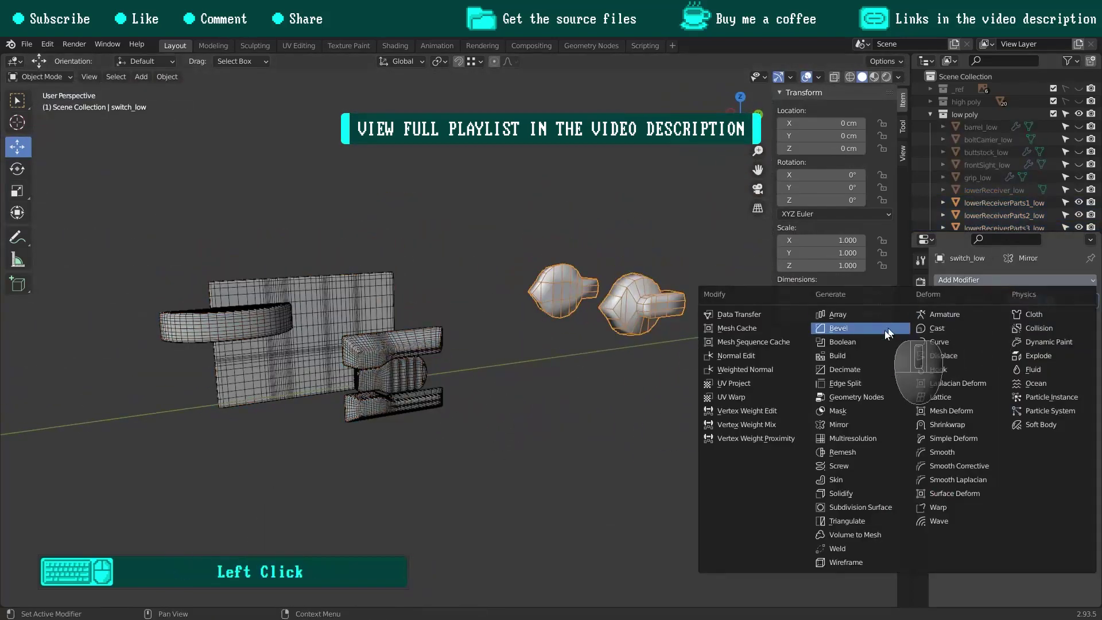
left_click(856, 368)
left_click(1068, 334)
left_click(1062, 316)
left_click(1022, 330)
Delete the switch's inner face on the side hidden against the receiver.
scroll(635, 309, "up", 2)
scroll(491, 319, "up", 3)
key("Tab")
middle_click_drag(491, 319, 673, 342)
left_click(107, 76)
left_click(482, 321)
key("x")
left_click(568, 261)
middle_click_drag(569, 262, 487, 349)
scroll(487, 348, "down", 3)
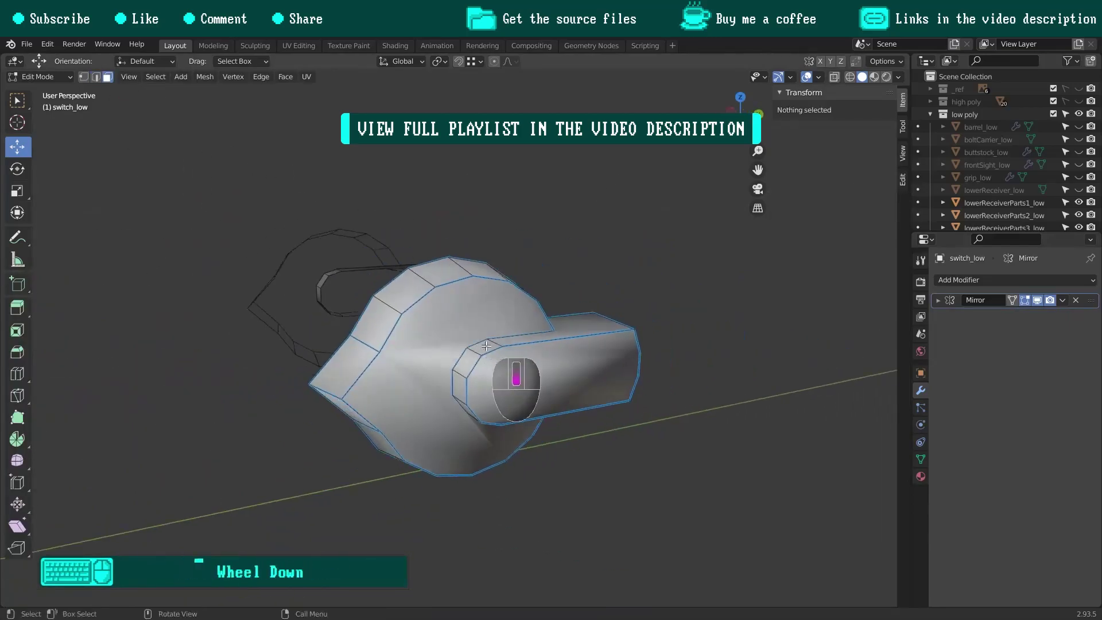
Enable Auto Smooth for the switch's normals with an angle of 180°.
left_click(921, 459)
left_click(1002, 510)
left_click(1066, 511)
type("180")
key("Return")
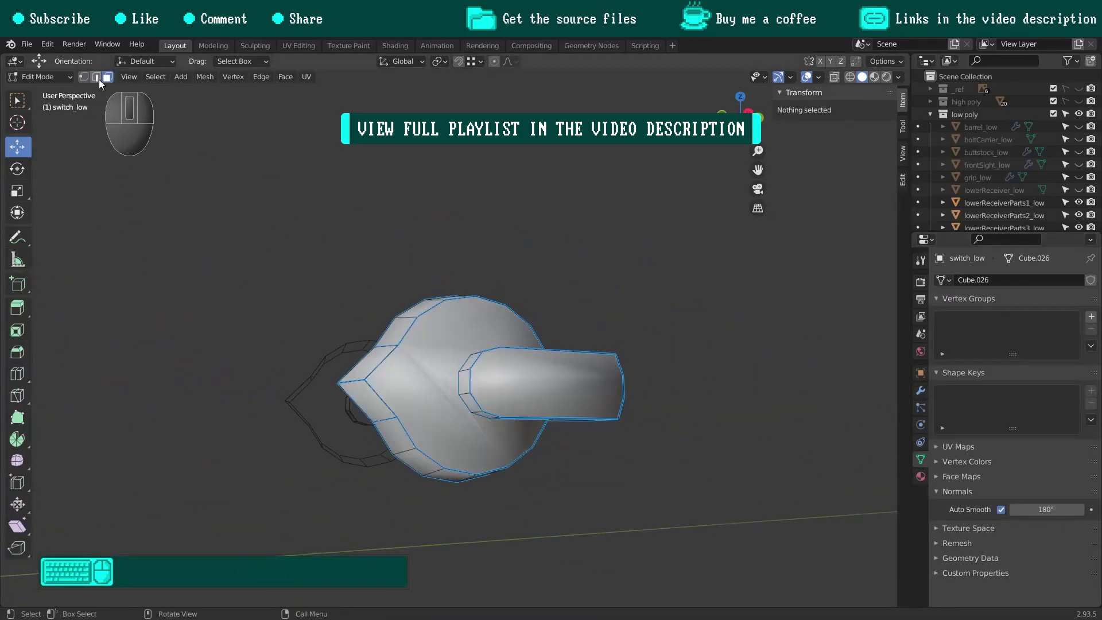
Mark the switch's bevel-weighted edges and the remaining edge at its pointed corner as sharp.
key("a")
key("ctrl+e")
left_click(489, 273)
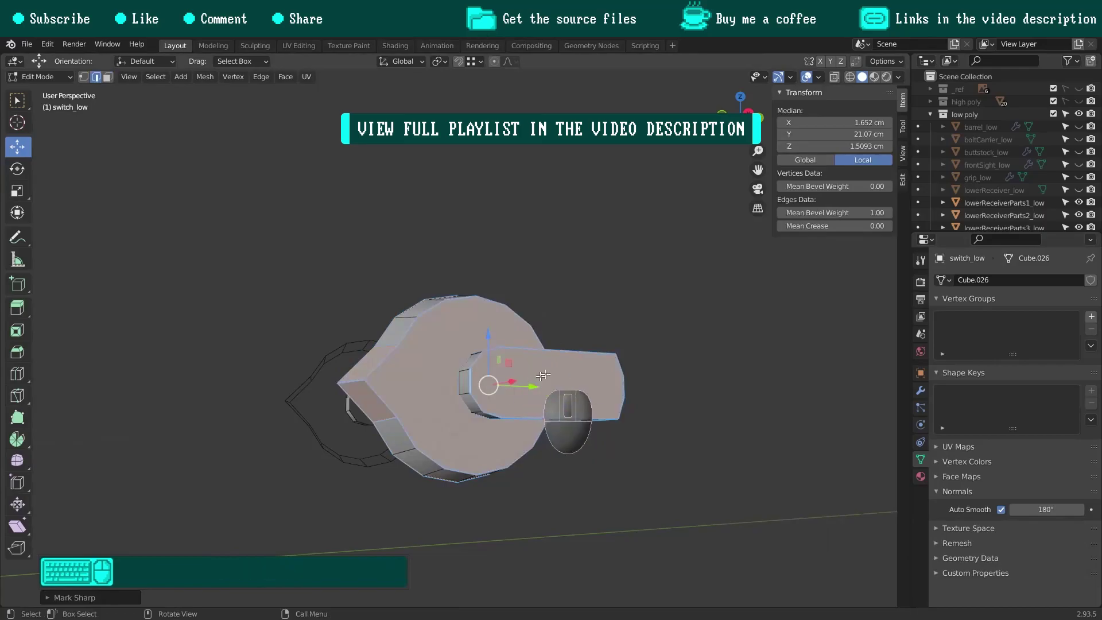
key("Return")
middle_click_drag(603, 322, 396, 367)
left_click(386, 370)
key("ctrl+e")
left_click(535, 339)
left_click(517, 354)
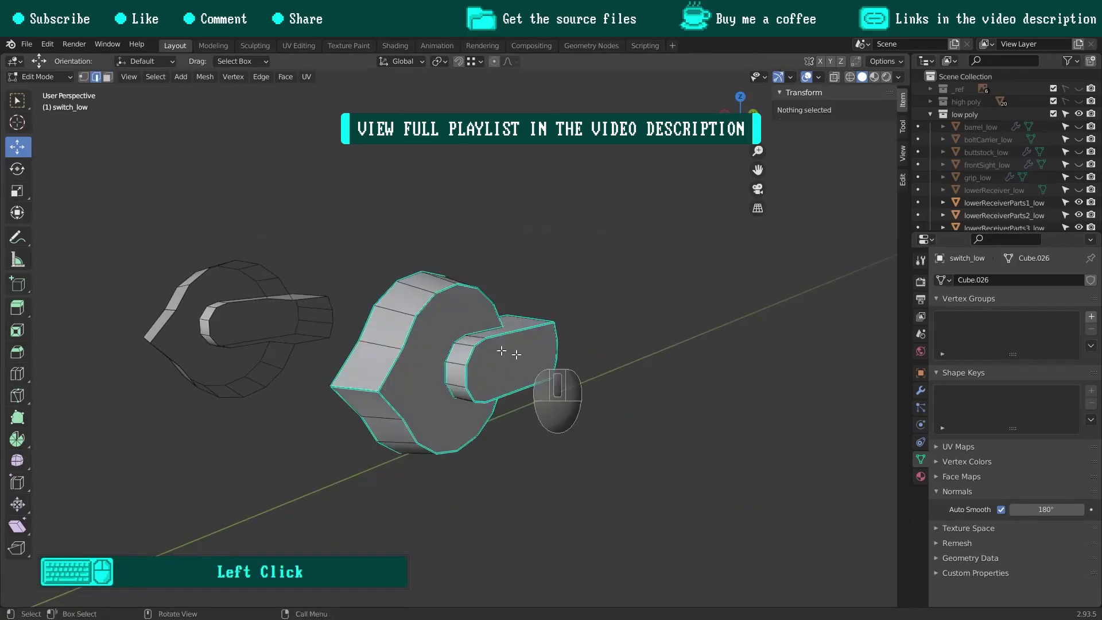
middle_click_drag(509, 354, 537, 396)
Return to Object Mode and apply the switch's Mirror modifier.
key("Tab")
left_click(921, 390)
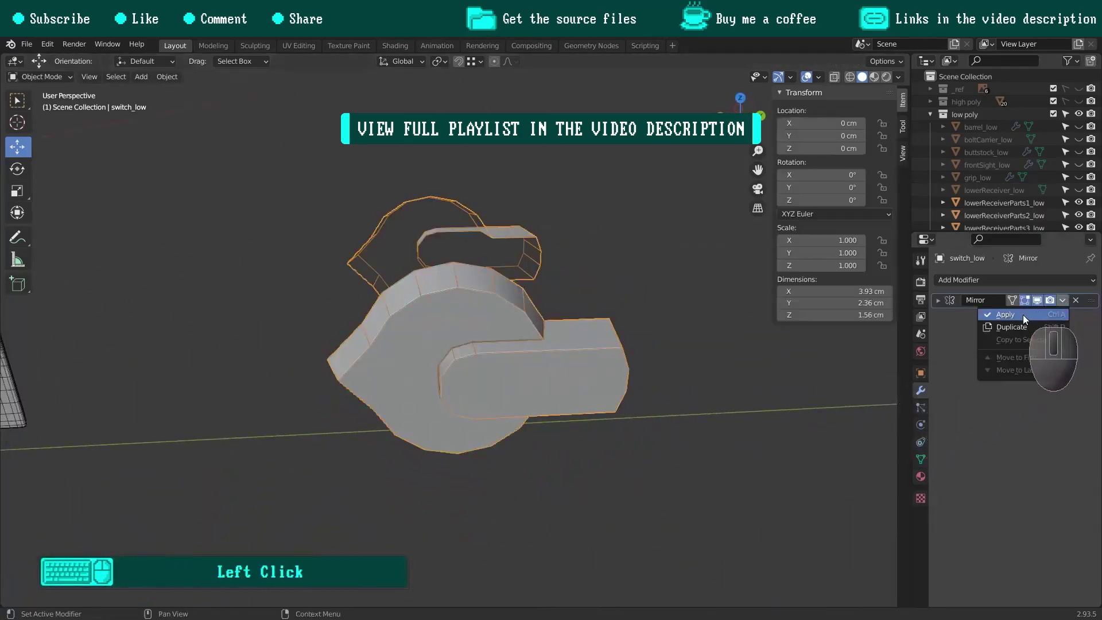
left_click(1024, 315)
scroll(322, 367, "down", 7)
Remove the Bevel and Subdivision modifiers from the small lower receiver parts.
middle_click_drag(315, 368, 371, 339)
left_click(370, 337)
double_click(1076, 302)
left_click(363, 366)
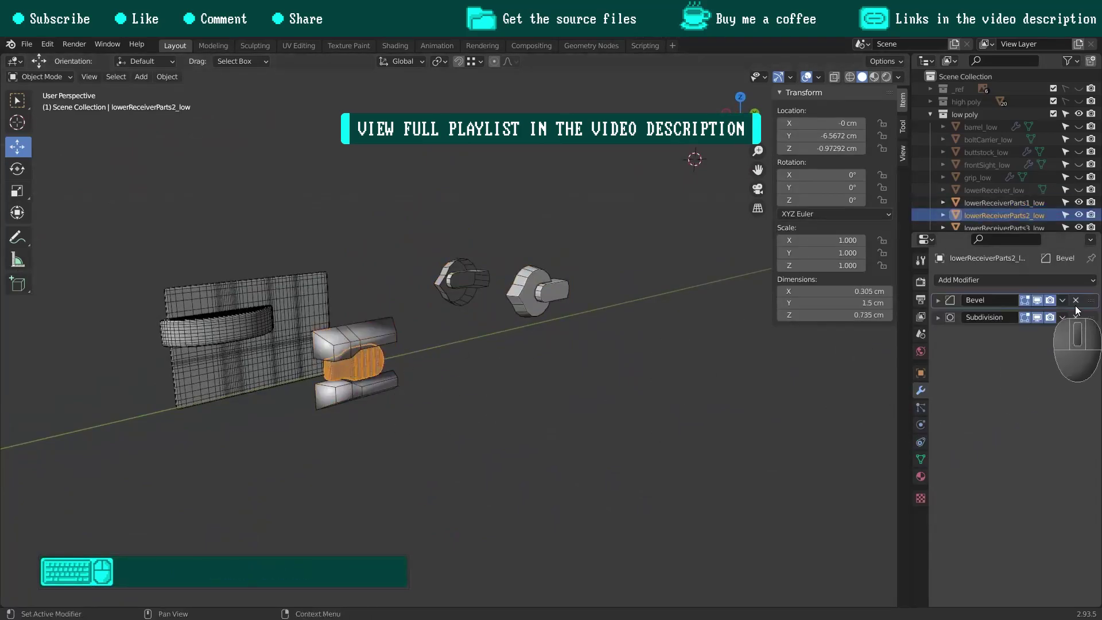
left_click(317, 305)
left_click(1076, 300)
left_click(1076, 300)
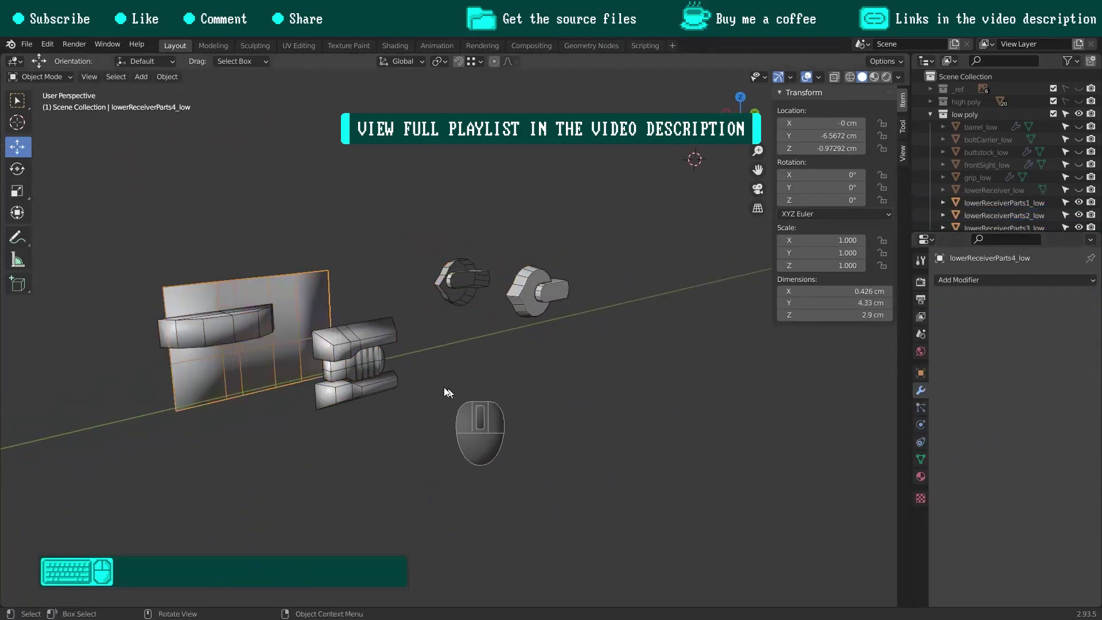
Add a Decimate modifier in Planar mode to the ridged middle catch, lowerReceiverParts2_low.
left_click(363, 338)
scroll(362, 344, "up", 3)
left_click(362, 364)
left_click(970, 280)
left_click(844, 369)
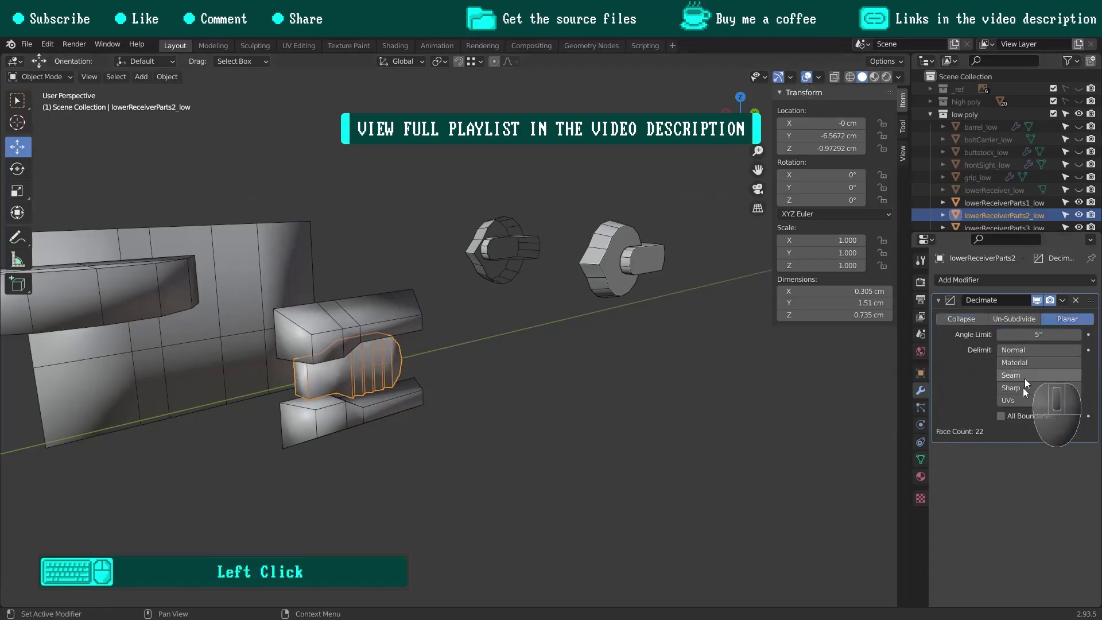
Copy the ridged catch's Decimate modifier to the other small lower receiver parts.
middle_click_drag(421, 387, 405, 386)
left_click(401, 336, "shift")
left_click(488, 357, "shift")
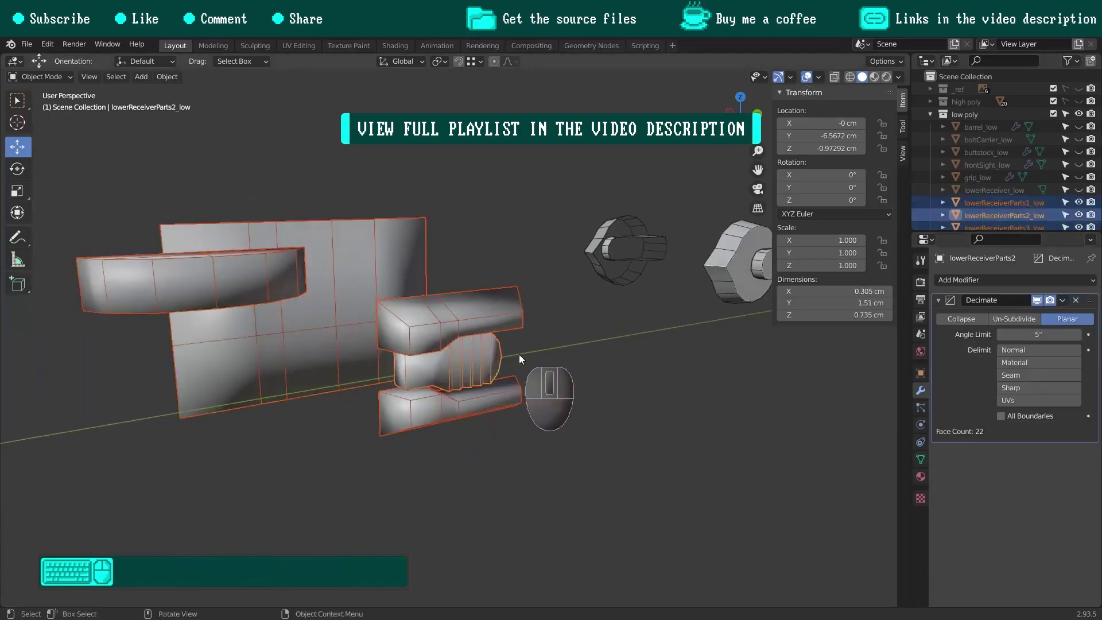
key("ctrl+l")
left_click(479, 460)
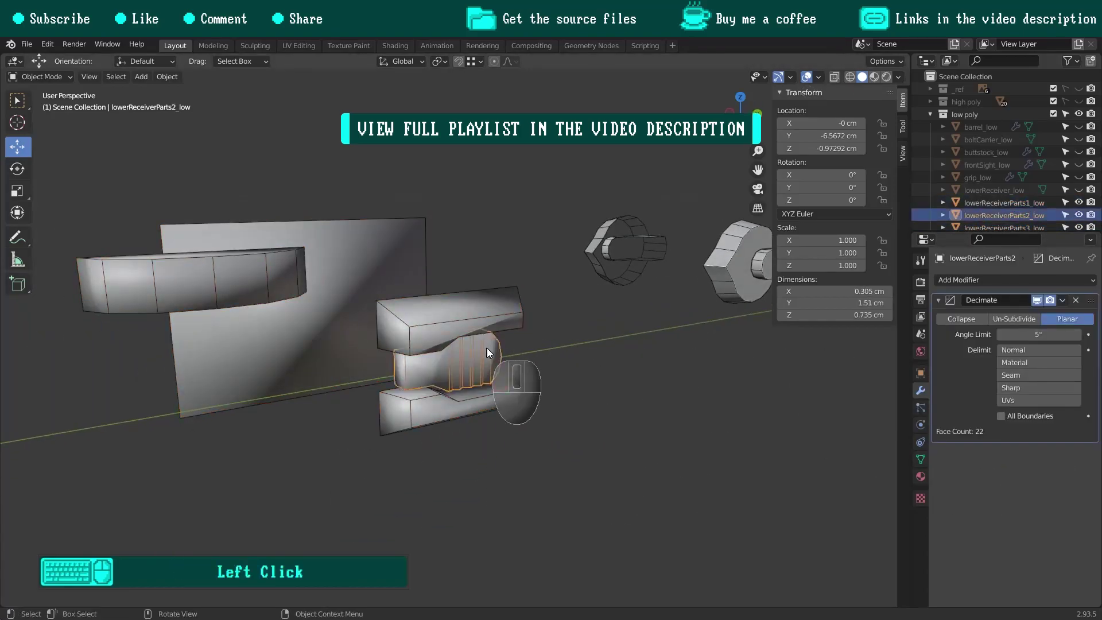
Apply the Decimate modifier on the ridged middle catch.
middle_click_drag(487, 348, 457, 349)
left_click(1063, 300)
left_click(1025, 316)
Select the grip ridge edges across the middle catch and dissolve them to flatten its outer face.
key("Tab")
scroll(460, 363, "up", 6)
left_click(429, 336)
left_click(448, 328, "shift")
left_click(476, 322, "shift")
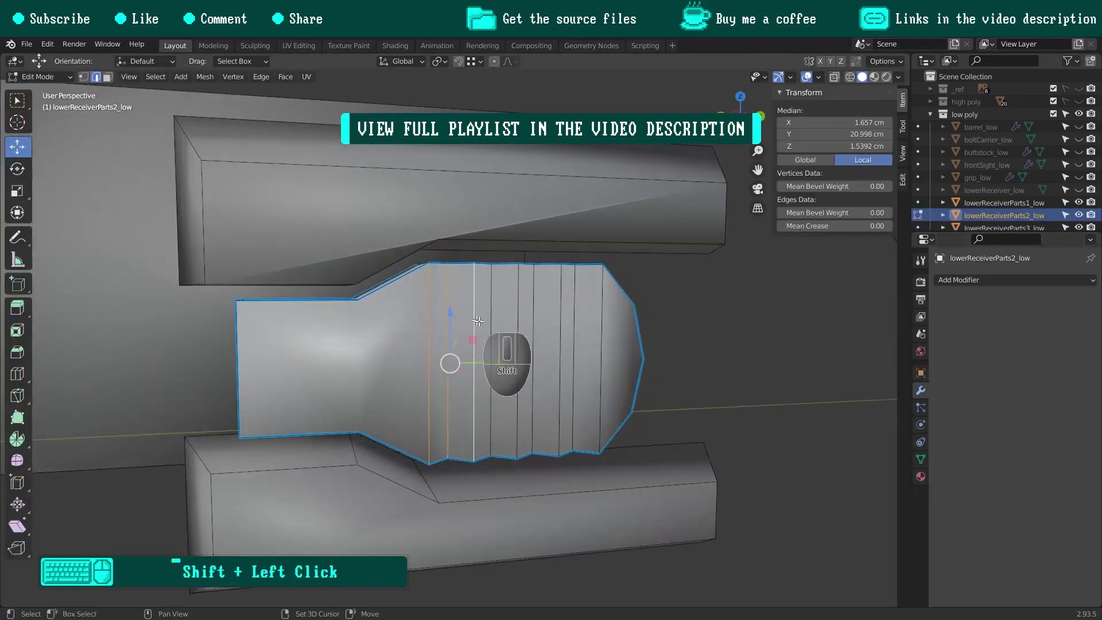
left_click(575, 327, "shift")
left_click(602, 330, "shift")
key("x")
left_click(630, 339)
middle_click_drag(494, 332, 327, 344)
middle_click_drag(344, 347, 457, 362, "shift")
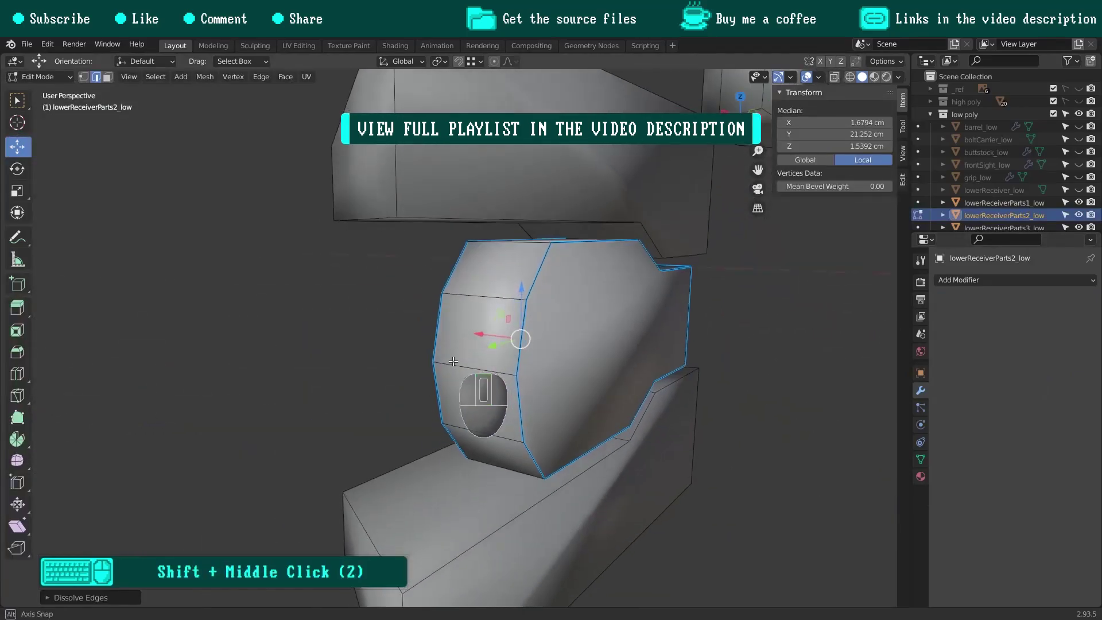
left_click(534, 281, "alt")
left_click(597, 276)
Enable Auto Smooth for the middle catch's normals with an angle of 180°.
middle_click_drag(597, 276, 784, 408)
left_click(921, 459)
left_click(1002, 510)
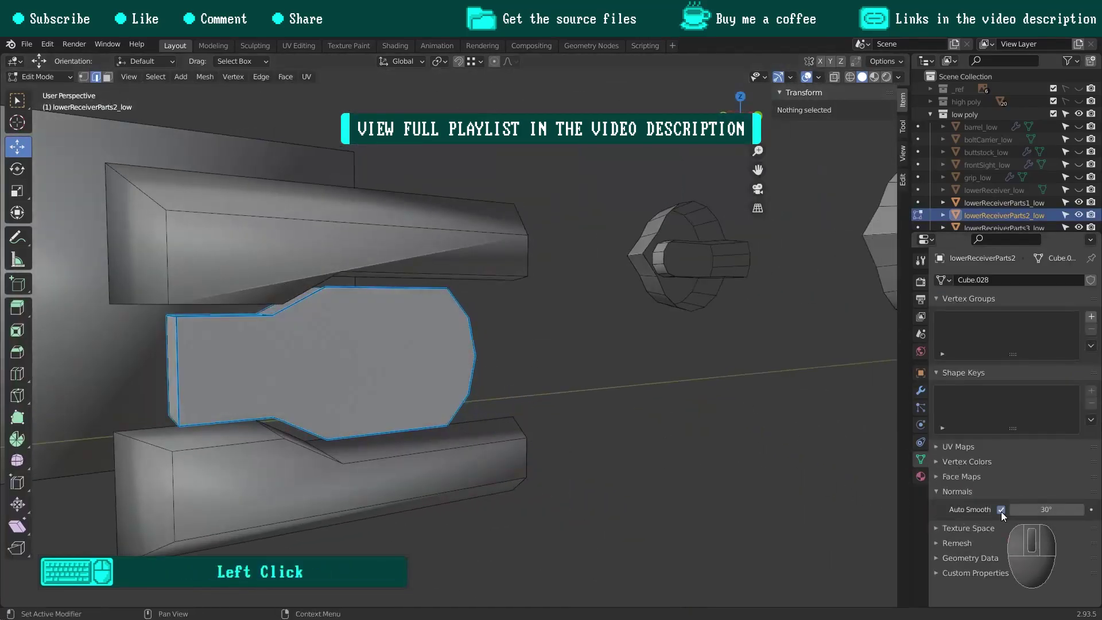
type("180")
key("Return")
Isolate the middle catch in Local View.
mouse_move(284, 350)
middle_mouse_down()
mouse_move(287, 361)
mouse_move(285, 350)
middle_mouse_up()
left_click(127, 77)
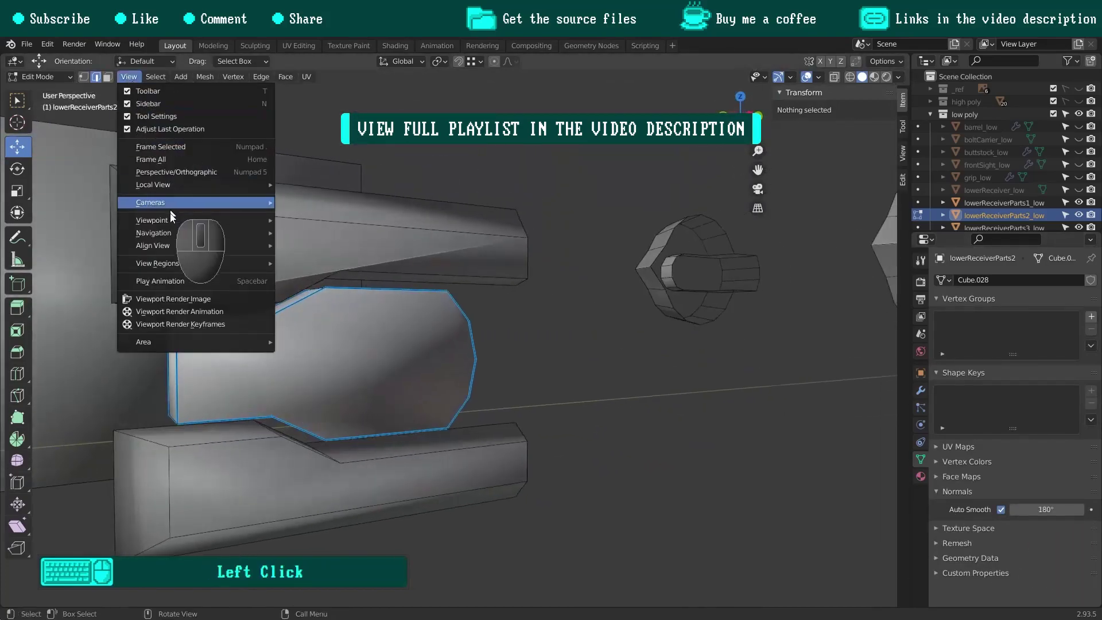
mouse_move(217, 185)
left_click(322, 185)
middle_click_drag(356, 247, 468, 339)
middle_click_drag(468, 350, 376, 339, "shift")
Select the middle catch's bevel-weighted edges with Select Similar and mark them sharp.
left_click(359, 316)
key("shift+g")
left_click(468, 316)
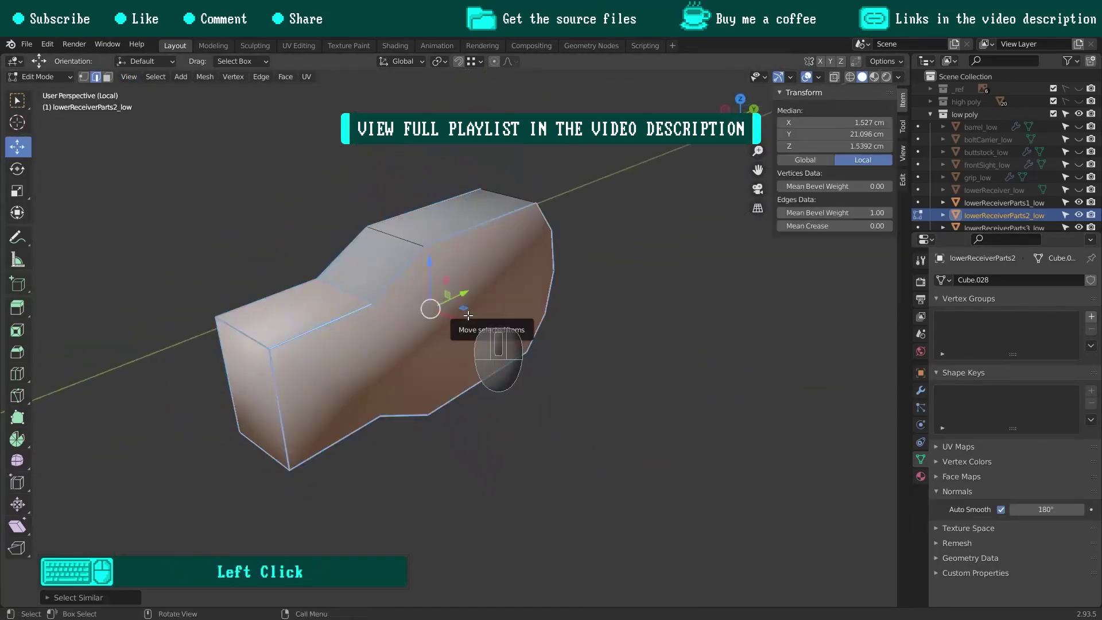
key("ctrl+e")
left_click(534, 301)
Mark the crease edges on the upper and lower sides of the middle catch's neck as sharp.
left_click(351, 298)
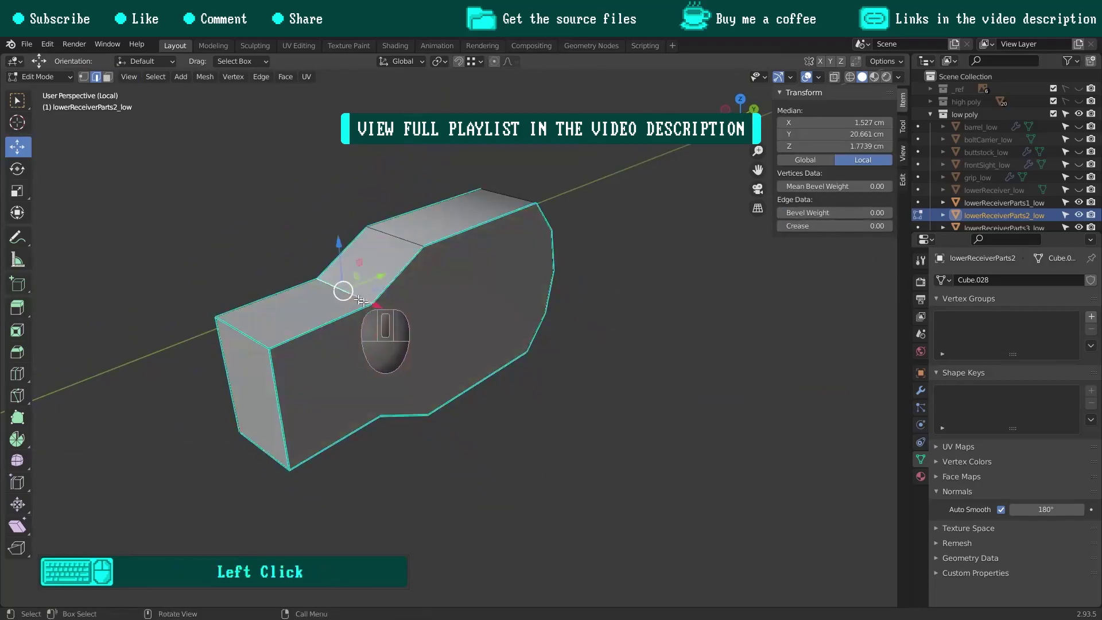
key("ctrl+e")
left_click(455, 332)
left_click(575, 422)
middle_click_drag(418, 488, 401, 370)
left_click(491, 394)
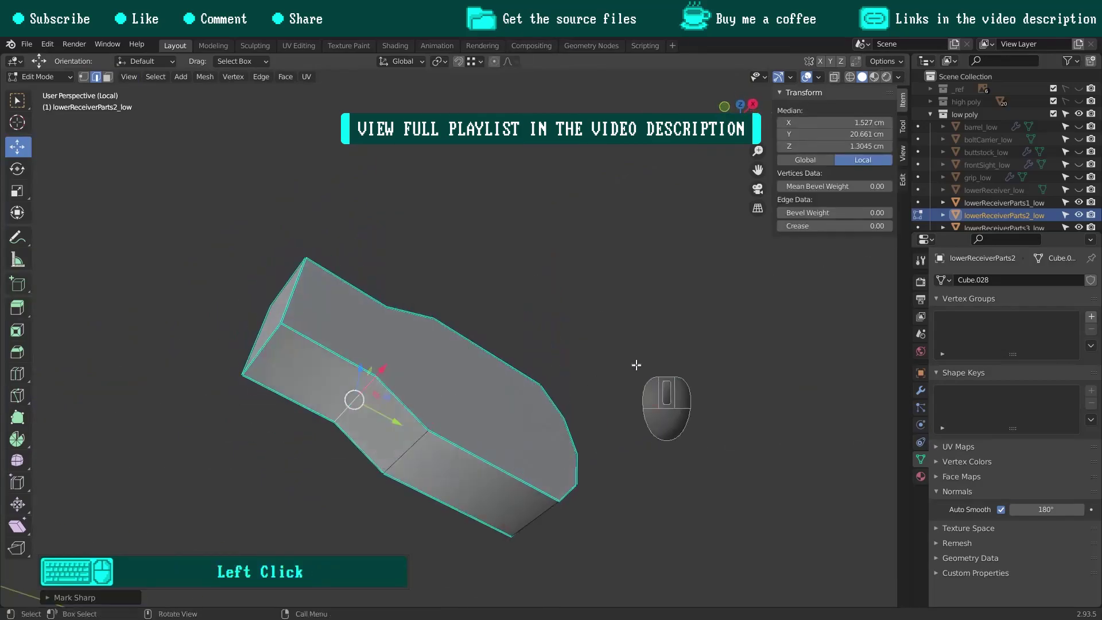
left_click(640, 362)
middle_click_drag(640, 362, 483, 359)
Return to Object Mode and leave Local View.
key("ctrl+Tab")
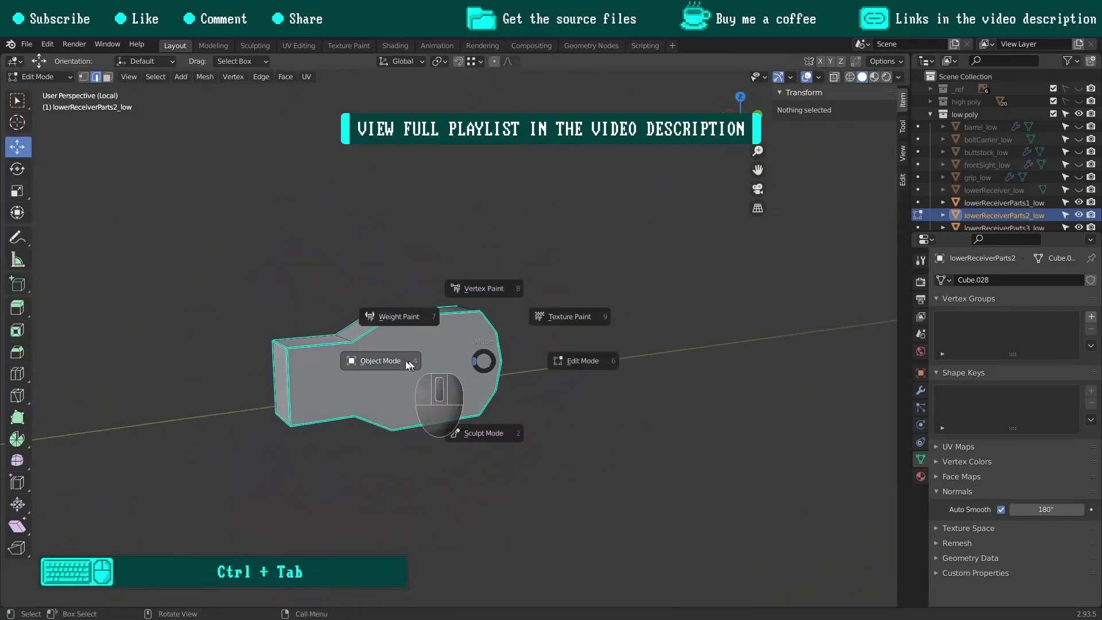
left_click(408, 365)
left_click(90, 77)
mouse_move(98, 185)
left_click(305, 185)
scroll(409, 354, "down", 2)
Apply the Decimate modifier on lowerReceiverParts1_low, the pair of blocks around the middle catch.
left_click(457, 417)
left_click(921, 394)
left_click(1065, 300)
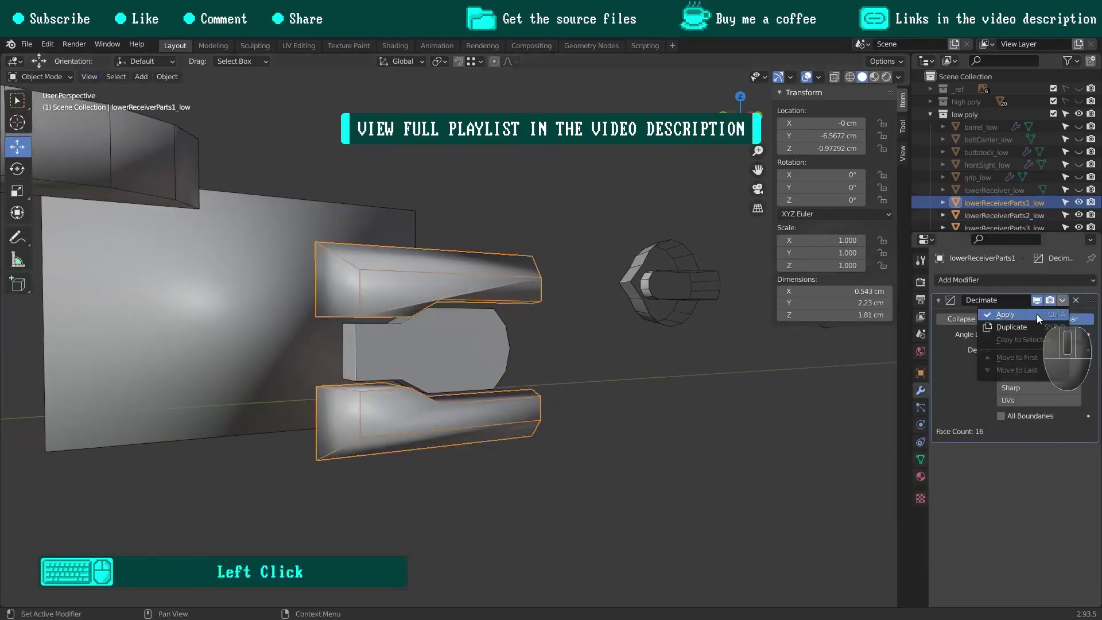
left_click(1037, 315)
Enter Edit Mode on the pair of blocks and enable Auto Smooth with an angle of 180°.
key("Tab")
middle_click_drag(487, 257, 175, 109)
middle_click_drag(175, 109, 190, 115, "shift")
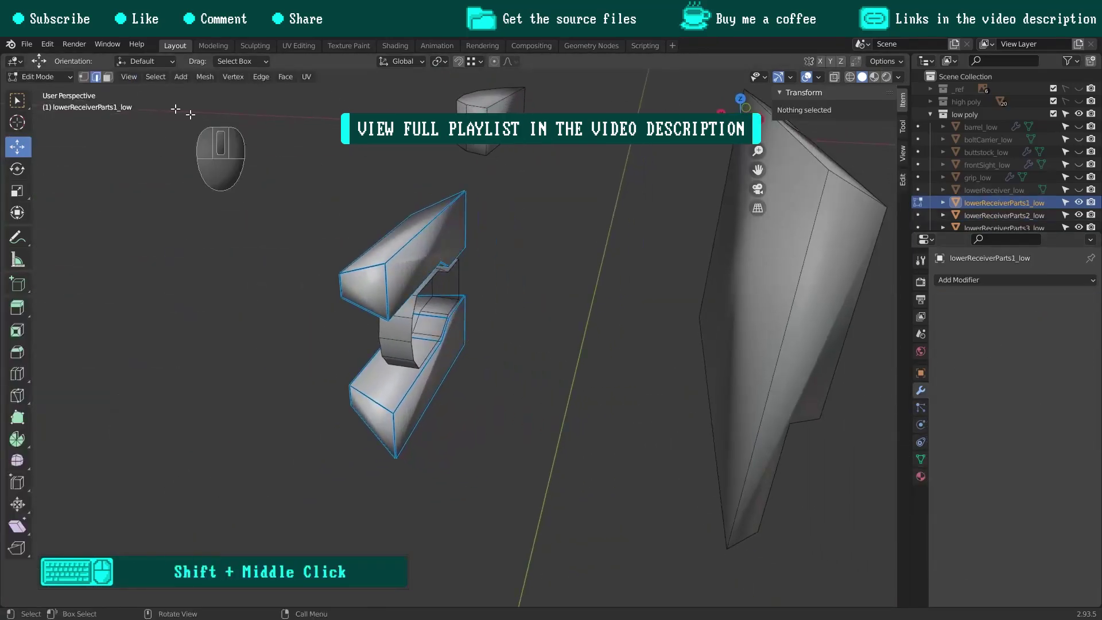
left_click(438, 356)
left_click(921, 459)
left_click(1061, 513)
type("180")
key("Return")
Mark all bevel-weighted edges on the pair of blocks around the catch as sharp.
middle_click_drag(488, 265, 643, 258)
left_click(96, 76)
key("shift+g")
left_click(525, 264)
key("ctrl+e")
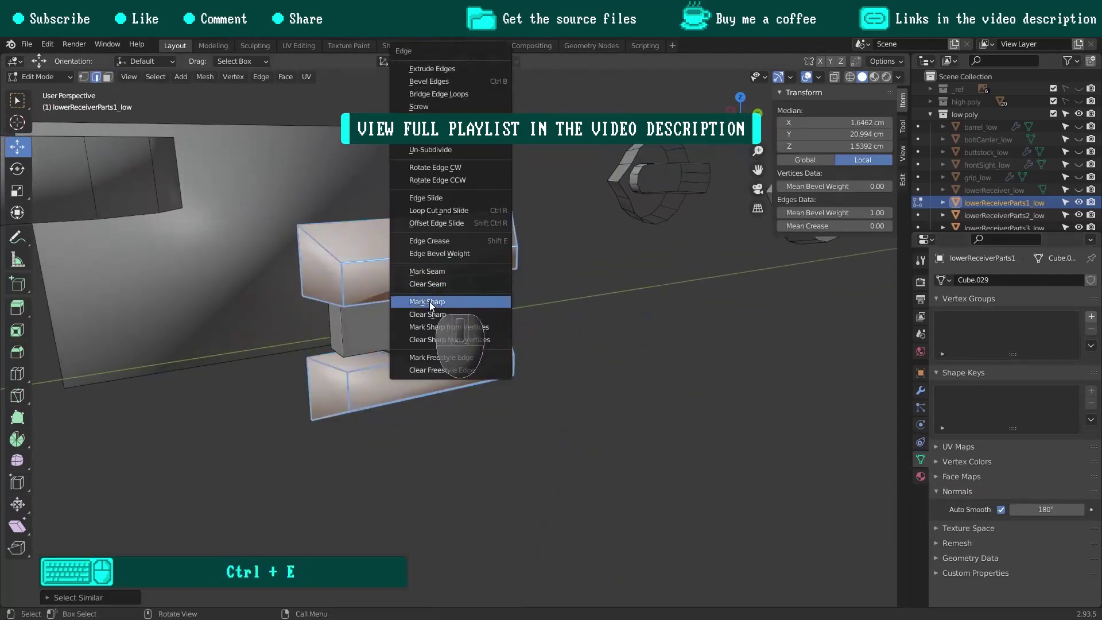
left_click(431, 302)
Set the mean bevel weight of the selected block edges to 0 and return to Object Mode.
left_click(817, 213)
type("0")
key("Return")
middle_click_drag(534, 345, 517, 302)
key("Tab")
Apply the remaining modifier on lowerReceiverParts3_low, the small curved part, and enter Edit Mode.
middle_click_drag(385, 252, 500, 310)
left_click(418, 256)
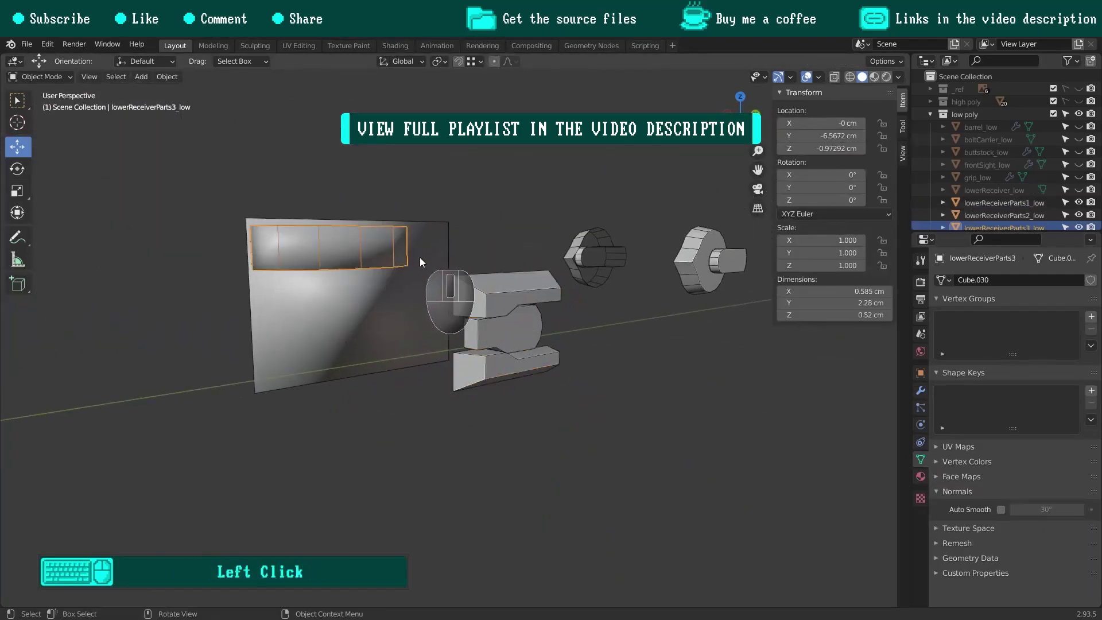
middle_click_drag(419, 257, 494, 258)
left_click(920, 390)
left_click(1064, 300)
left_click(1042, 314)
key("Tab")
Enable Auto Smooth with an angle of 180° on the small curved part.
middle_click_drag(443, 315, 531, 306)
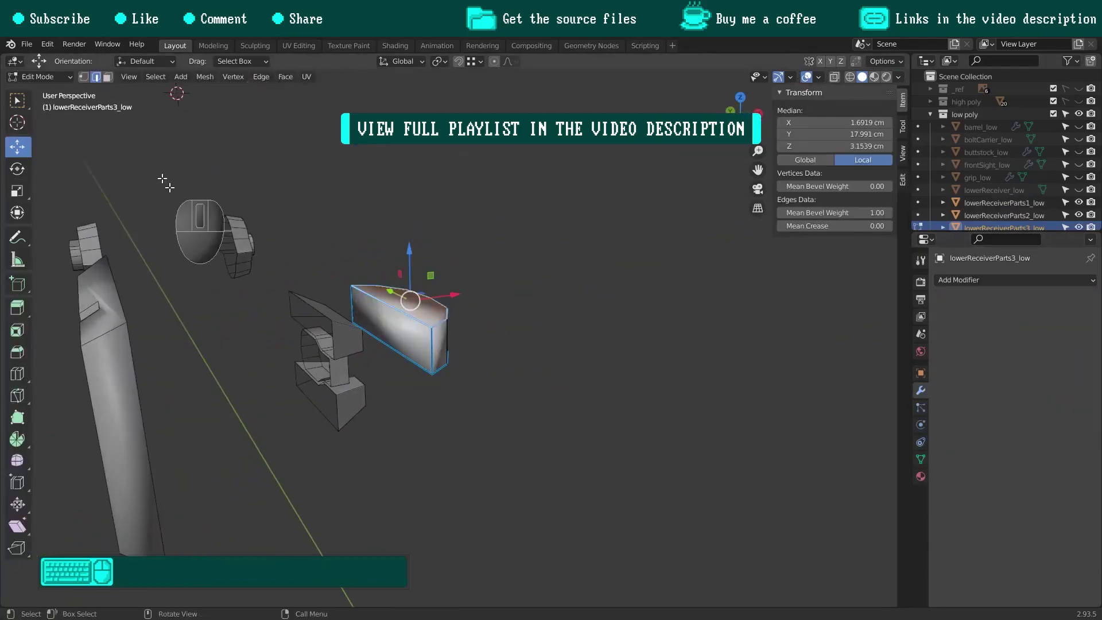
left_click(508, 194)
middle_click_drag(438, 322, 324, 322)
left_click(921, 460)
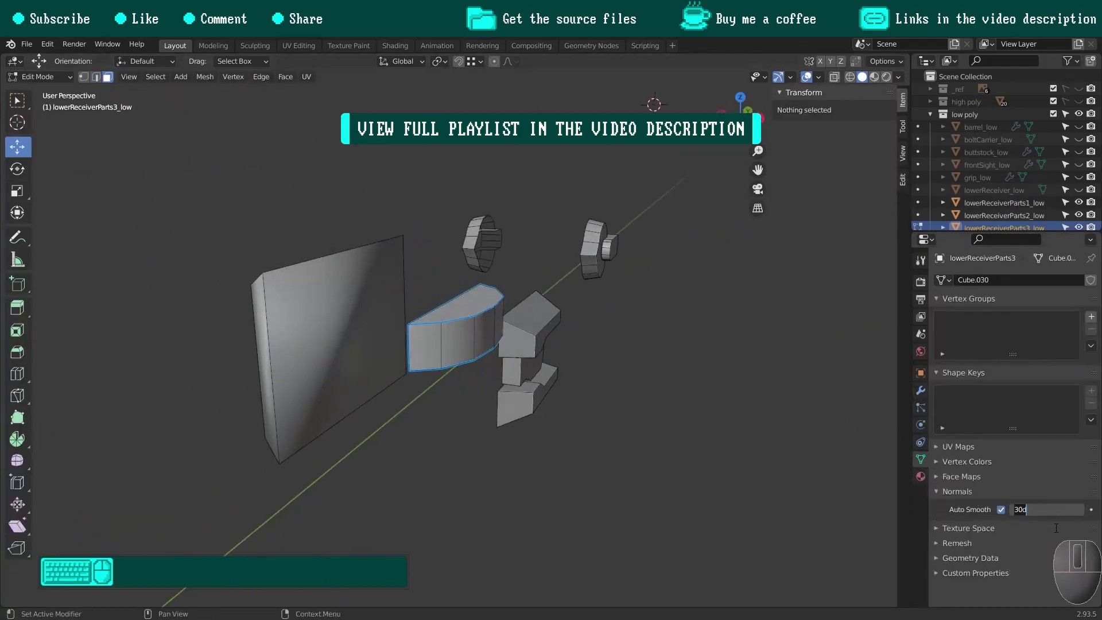
type("180")
key("Return")
Mark all bevel-weighted edges on the curved part as sharp and return to Object Mode.
middle_click_drag(540, 327, 462, 331)
scroll(462, 330, "up", 2)
middle_click_drag(454, 310, 468, 345, "shift")
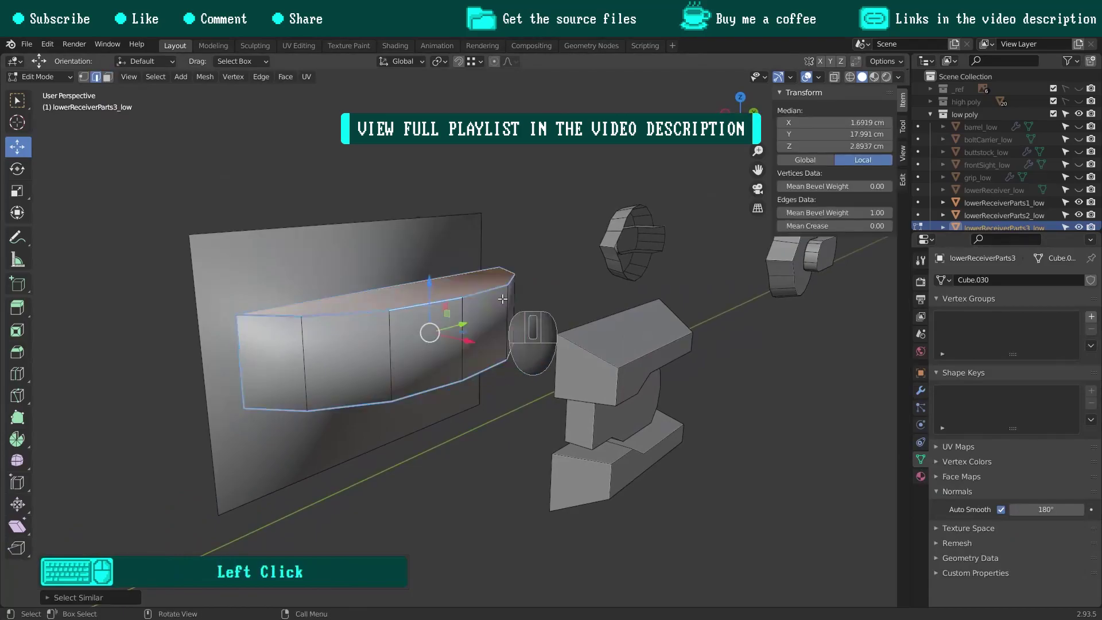
key("ctrl+e")
left_click(482, 271)
key("Tab")
left_click(449, 310)
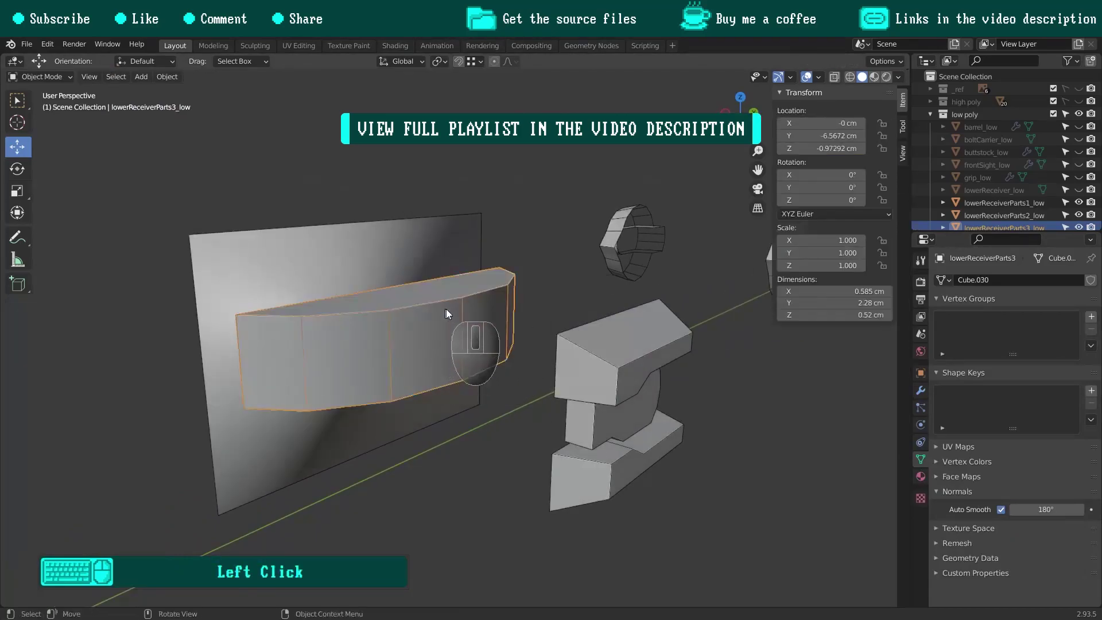
Clear the modifier stack of lowerReceiverParts4_low, the flat rectangular plate.
middle_click_drag(445, 308, 563, 298)
middle_click_drag(477, 291, 539, 266, "shift")
left_click(440, 287)
left_click(1076, 300)
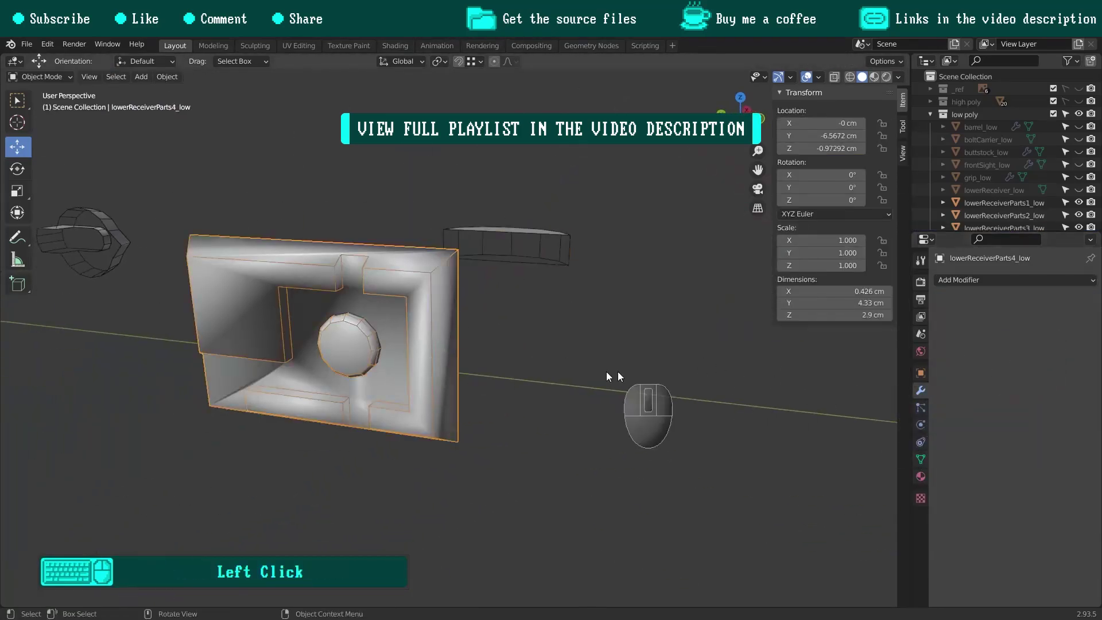
Delete the round disc in the middle of the rectangular plate and the plate's unneeded face.
left_click(465, 318)
middle_click_drag(466, 318, 189, 247)
key("x")
left_click(488, 266)
left_click(108, 77)
left_click(310, 259)
key("x")
left_click(468, 271)
Enable Auto Smooth with an angle of 180° on the rectangular plate.
middle_click_drag(466, 271, 312, 296)
left_click(921, 459)
left_click(1001, 510)
left_click(1046, 510)
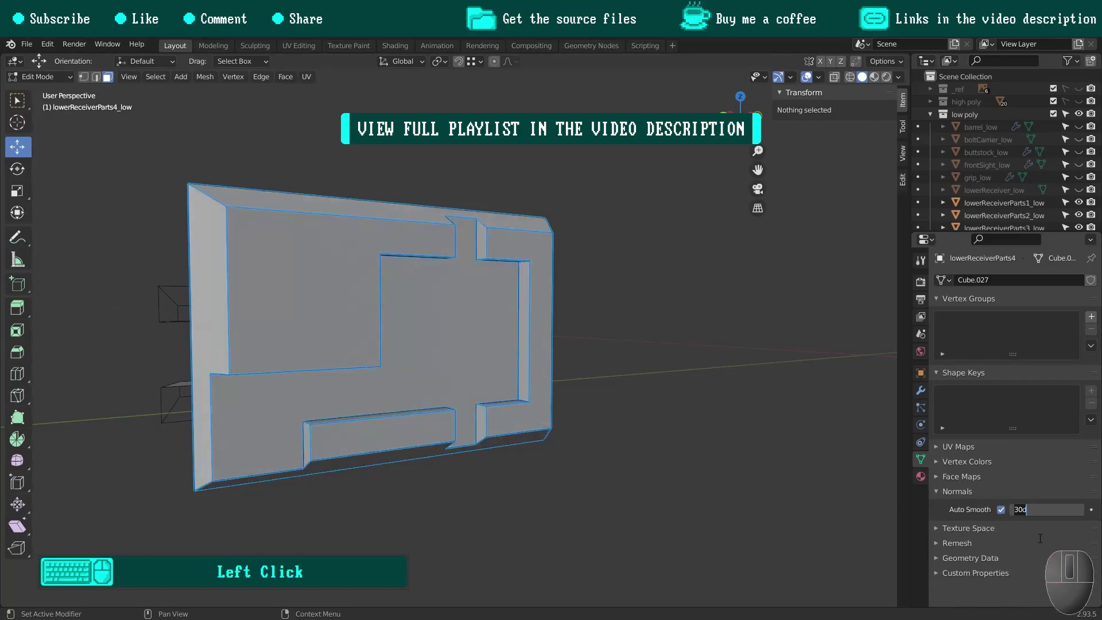
key("Return")
Select all bevel-weighted edges on the rectangular plate and mark them as sharp.
left_click(96, 77)
middle_click_drag(425, 288, 457, 290)
left_click(451, 291)
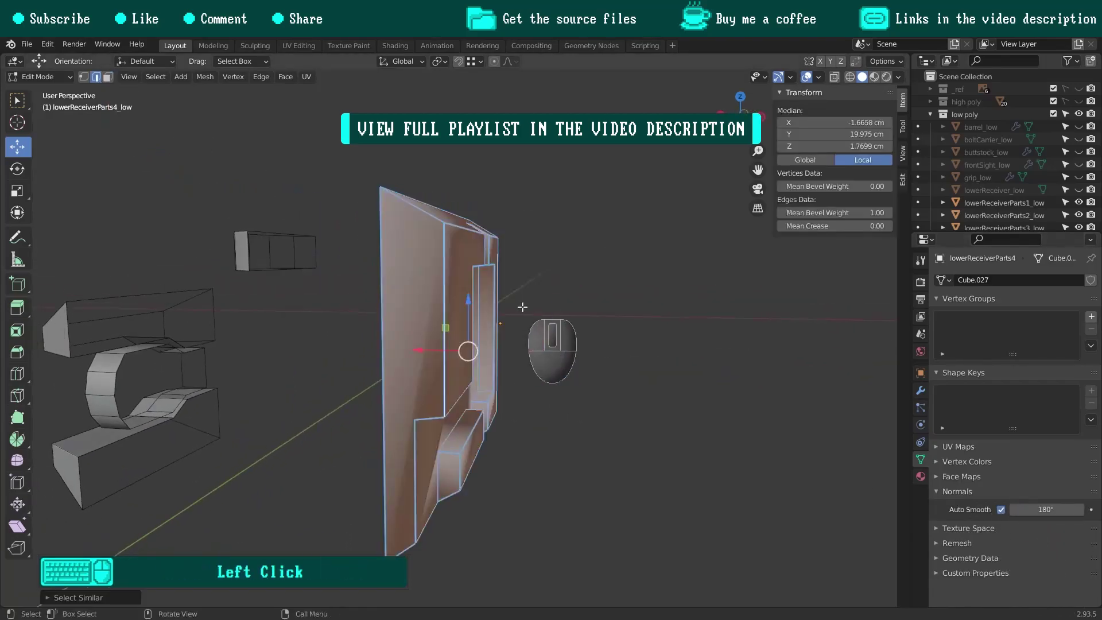
key("ctrl+e")
left_click(500, 371)
Return to Object Mode and reveal all hidden low poly objects.
scroll(506, 344, "down", 4)
middle_click_drag(660, 339, 465, 336, "shift")
key("ctrl+Tab")
left_click(460, 343)
middle_click_drag(508, 307, 460, 309, "shift")
key("alt+h")
Isolate the trigger guard and the trigger by hiding all other objects.
scroll(464, 332, "down", 5)
middle_click_drag(385, 339, 500, 310)
scroll(502, 315, "up", 3)
left_click(484, 308)
left_click(515, 333, "shift")
key("shift+h")
scroll(511, 307, "up", 4)
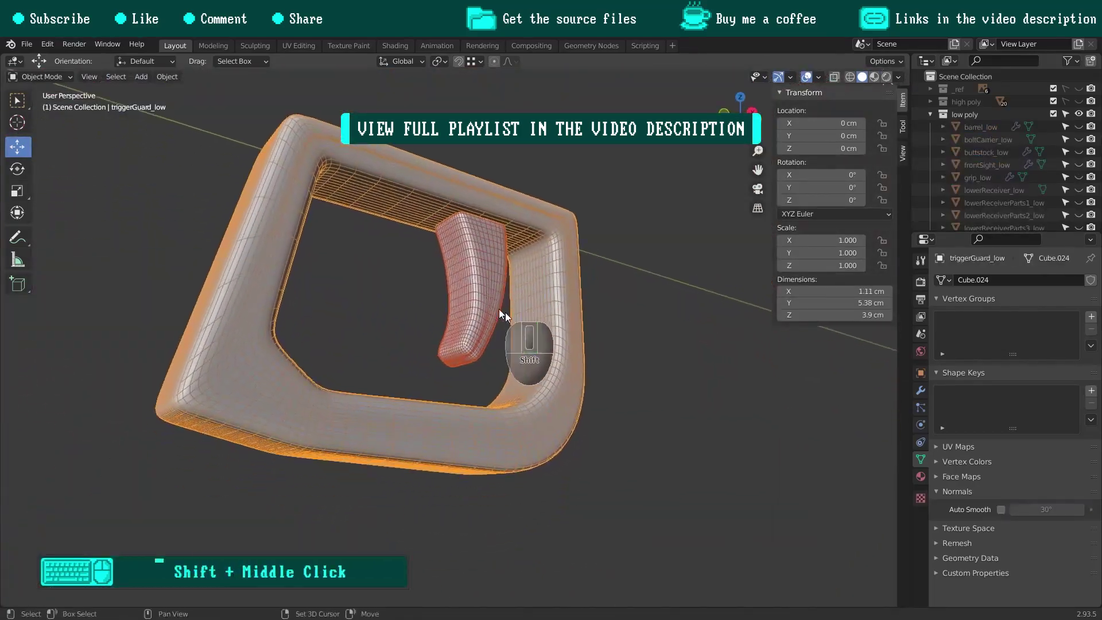
Remove the trigger guard's smoothing modifiers, apply its Mirror modifier and enter Edit Mode.
left_click(694, 374)
left_click(922, 391)
left_click(565, 323)
left_click(1076, 317)
left_click(1076, 318)
left_click(1063, 300)
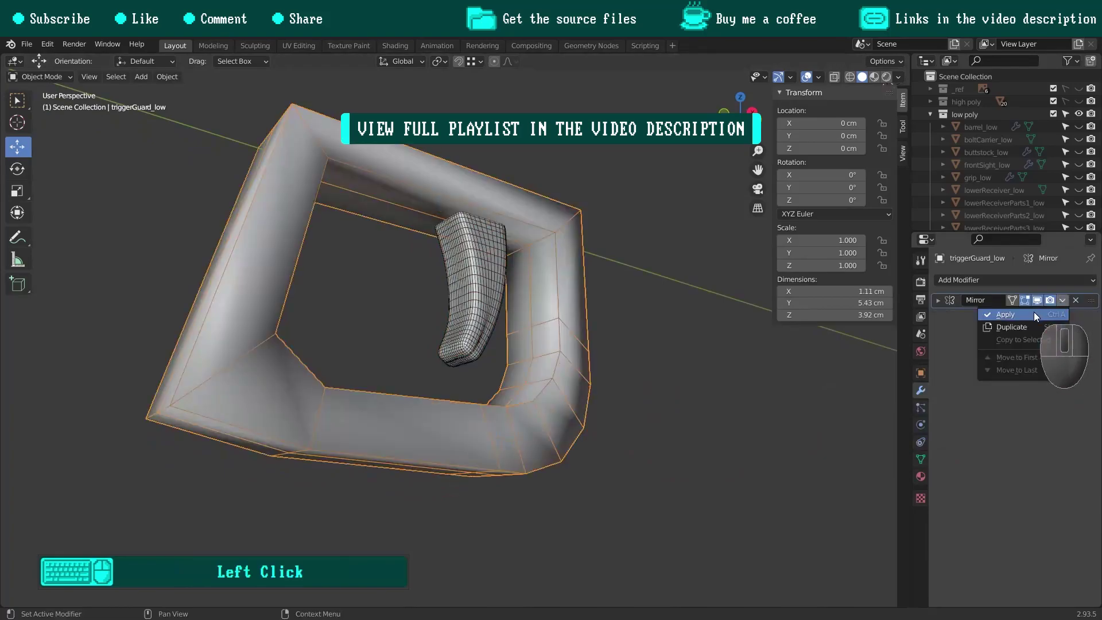
key("Tab")
Delete the middle edge loops running around the trigger guard.
left_click(536, 302, "alt")
left_click(531, 306, "alt+shift")
middle_click_drag(536, 302, 527, 308)
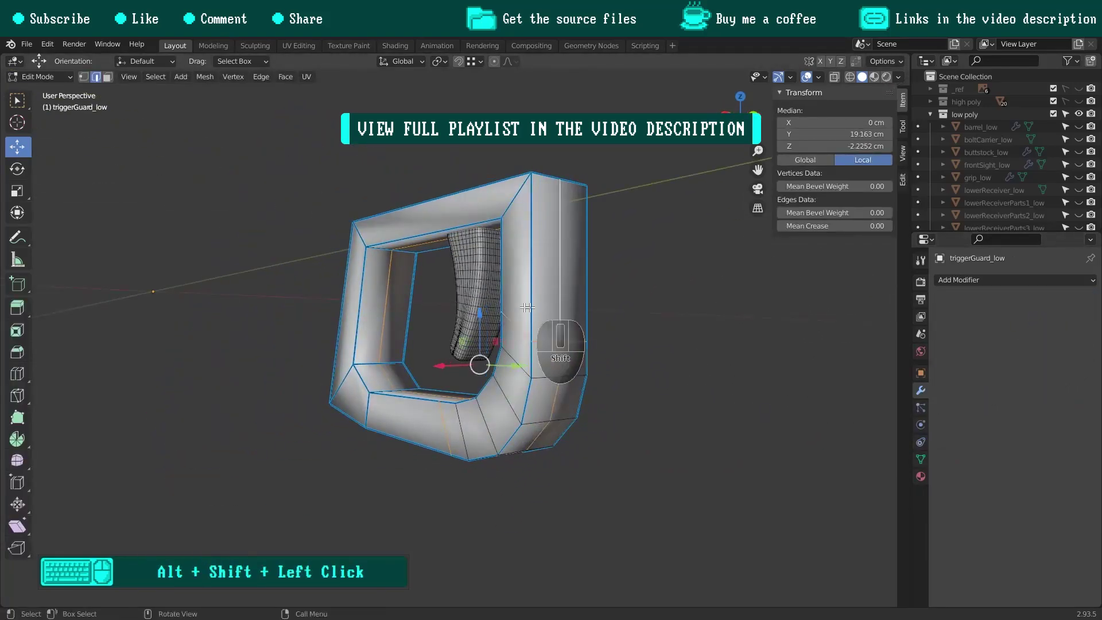
left_click(416, 361)
Delete the outer face on the slanted end of the trigger guard.
middle_click_drag(416, 360, 351, 183)
left_click(324, 253)
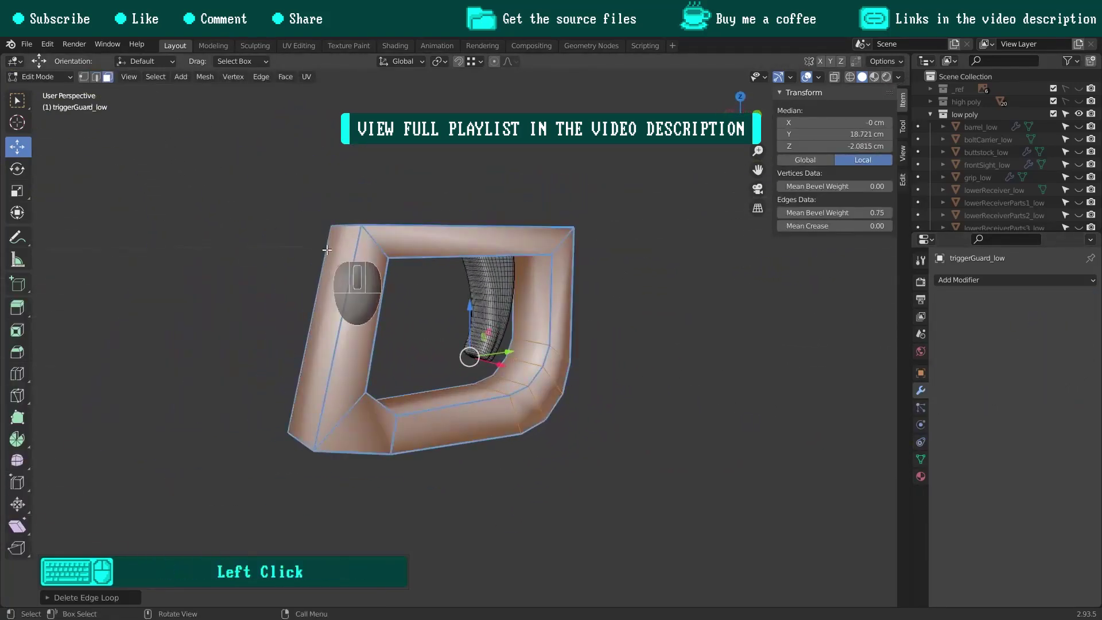
key("x")
left_click(399, 95)
Enable Auto Smooth with an angle of 180° on the trigger guard.
middle_click_drag(436, 241, 545, 322)
middle_click_drag(546, 322, 555, 360, "shift")
left_click(921, 460)
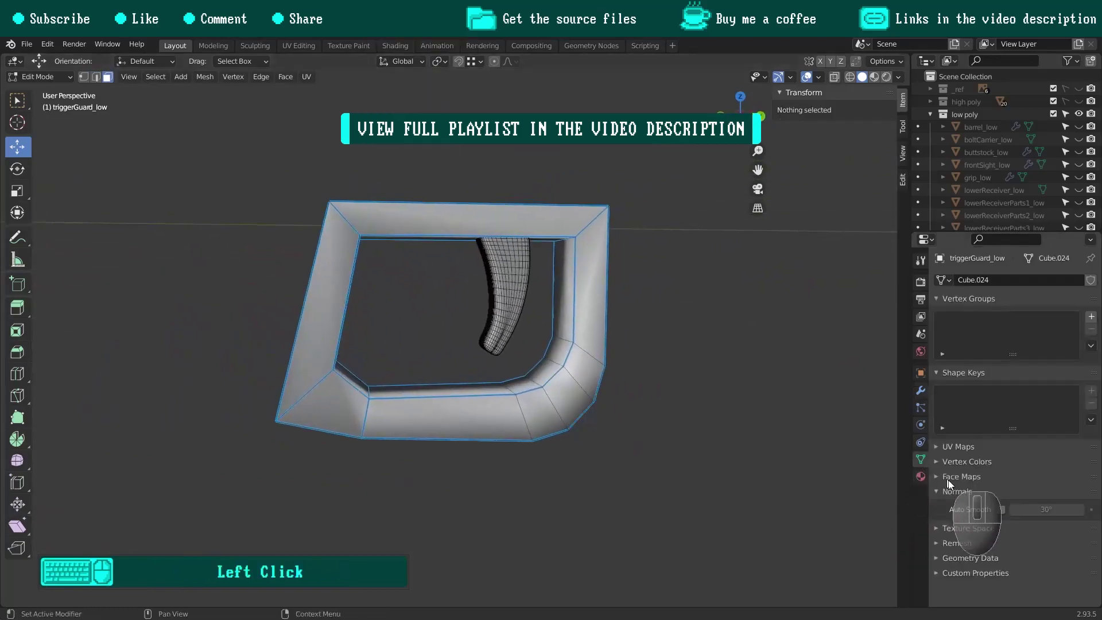
left_click(1002, 510)
left_click(1030, 510)
type("180")
key("Return")
Select all bevel-weighted edges on the trigger guard and mark them as sharp.
left_click(98, 78)
left_click(408, 202)
key("shift+g")
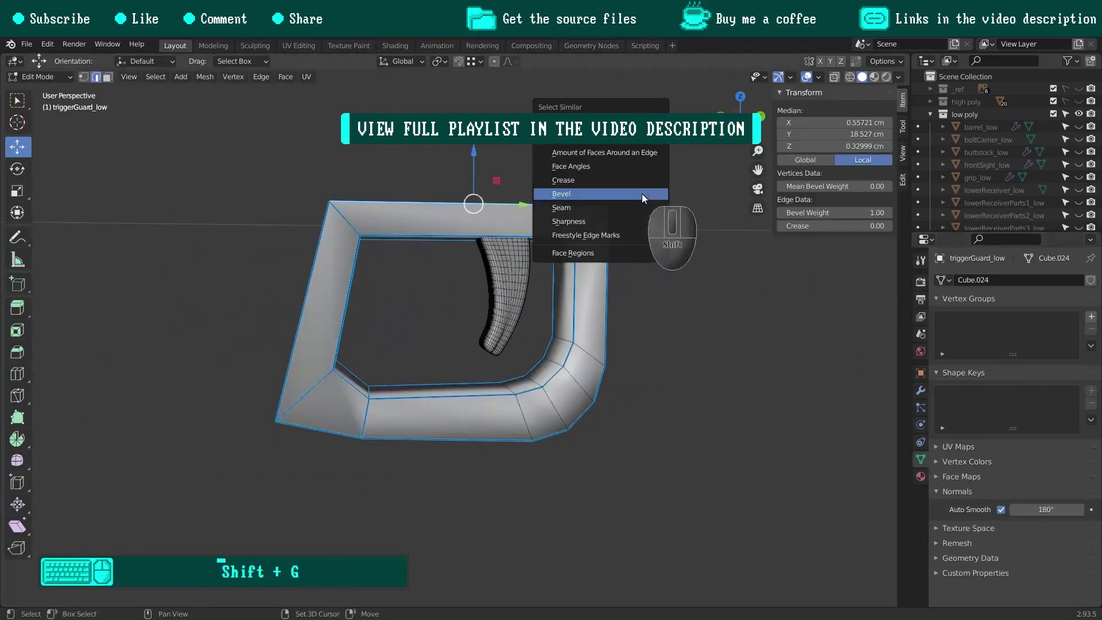
left_click(644, 196)
key("ctrl+e")
left_click(471, 265)
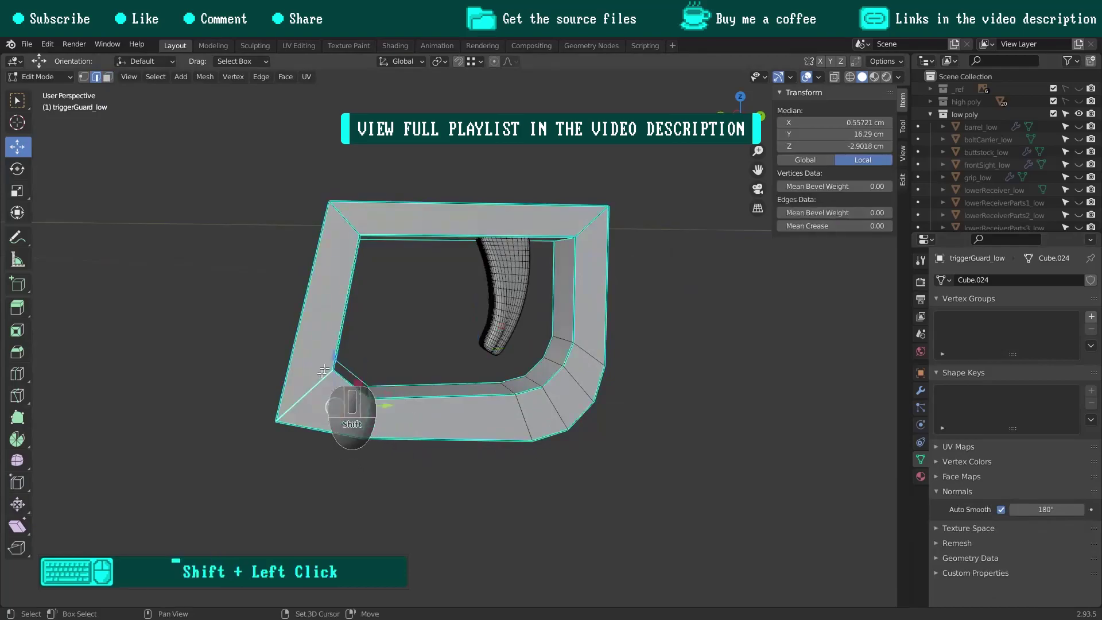
Clear the sharp marking from the diagonal corner edges on the trigger guard's flat sides and return to Object Mode.
middle_click_drag(514, 328, 462, 224)
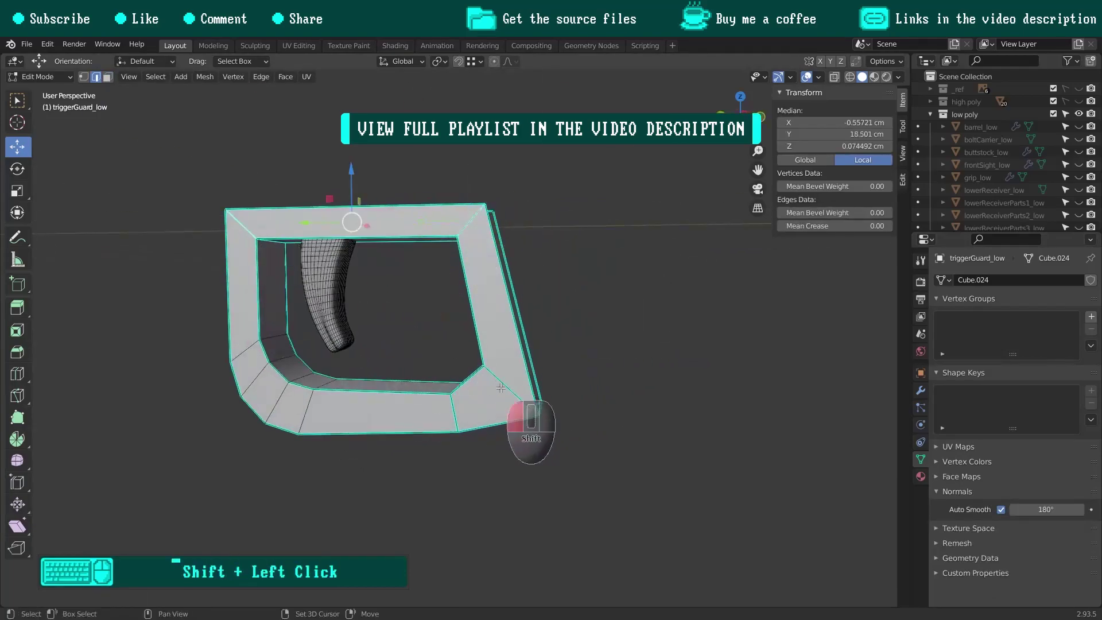
left_click(500, 389, "shift")
key("ctrl+e")
left_click(556, 329)
middle_click_drag(555, 342, 460, 445)
left_click(448, 384)
left_click(528, 373)
middle_click_drag(534, 453, 325, 450)
key("Tab")
Apply the trigger's Mirror modifier and remove its Bevel and Subdivision modifiers.
left_click(538, 319)
left_click(921, 391)
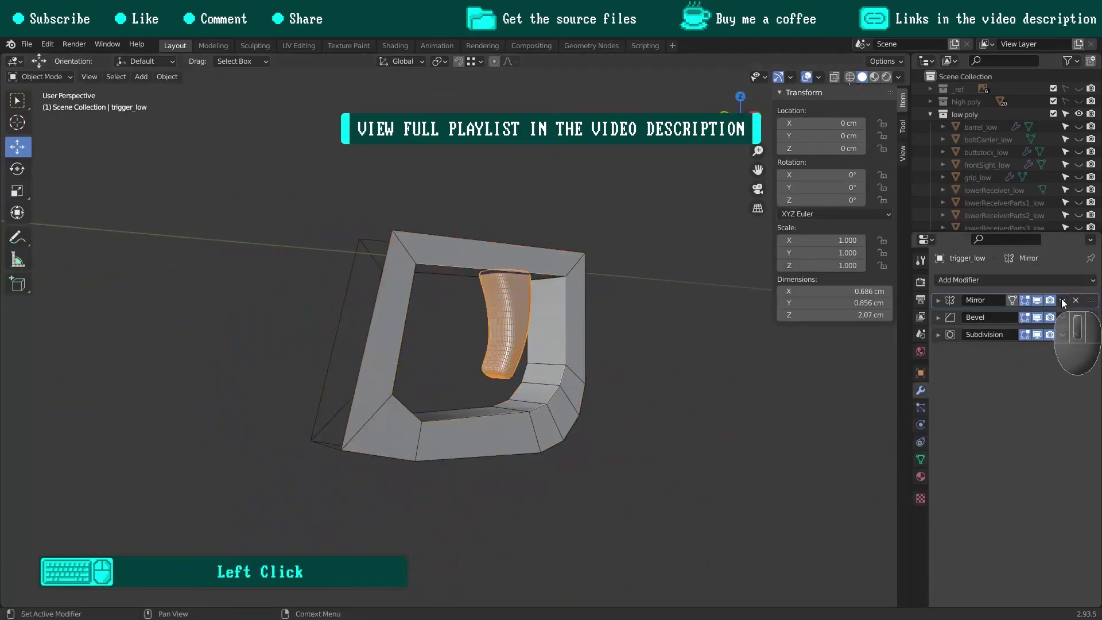
left_click(1077, 301)
middle_click_drag(519, 353, 515, 322)
scroll(514, 320, "up", 3)
Enter Edit Mode on the trigger and dissolve its unneeded edge loops.
key("ctrl+Tab")
left_click(582, 320)
left_click(475, 363, "alt")
key("x")
left_click(562, 311)
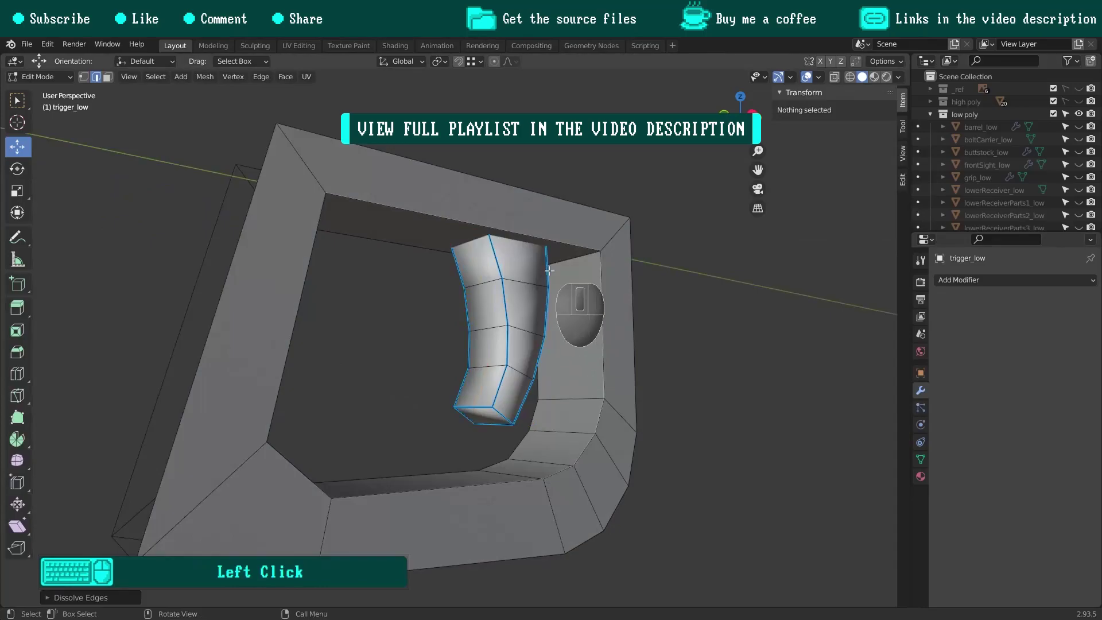
left_click(461, 267)
key("x")
left_click(591, 209)
key("z")
left_click(572, 278)
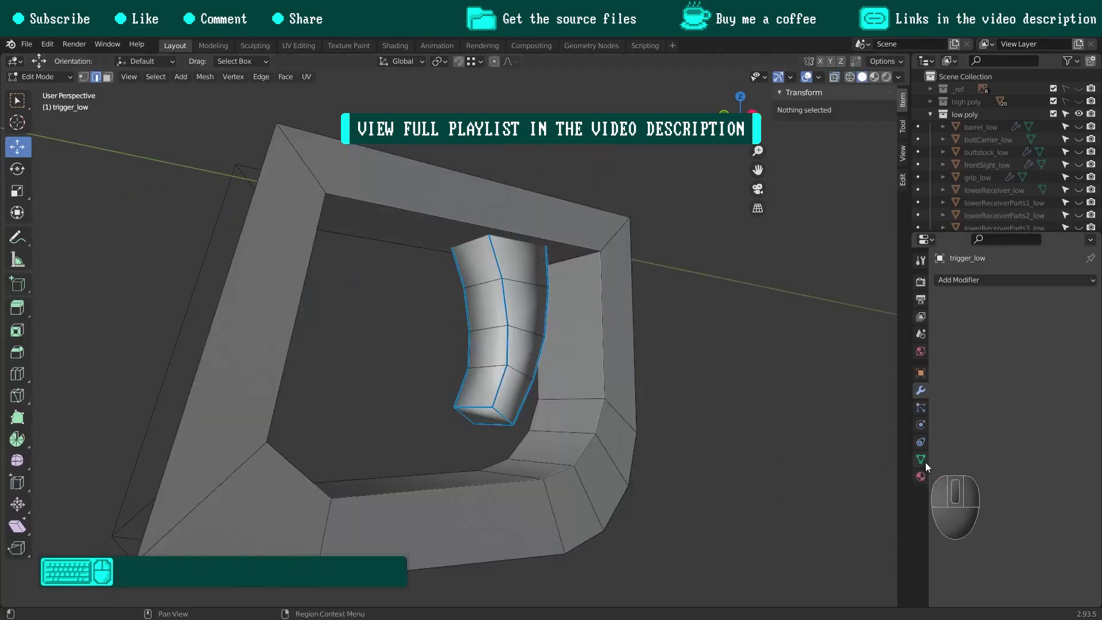
Enable Auto Smooth with an angle of 180° on the trigger.
left_click(922, 460)
left_click(1001, 510)
left_click(1040, 509)
Mark all bevel-weighted edges on the trigger as sharp and return to Object Mode.
key("shift+g")
left_click(594, 311)
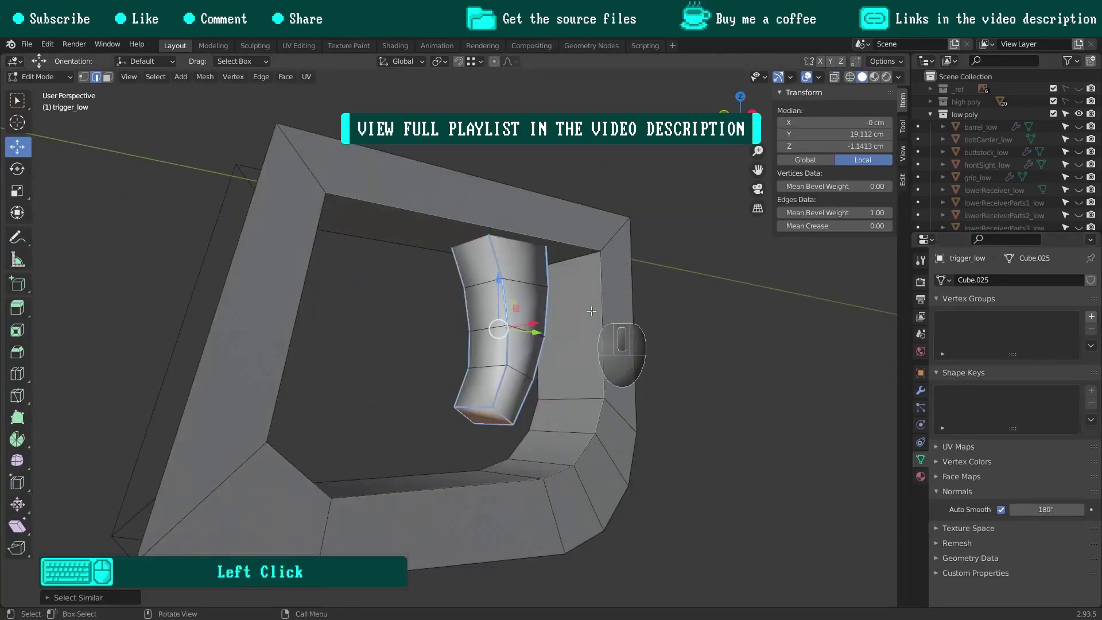
key("ctrl+e")
left_click(554, 304)
key("Tab")
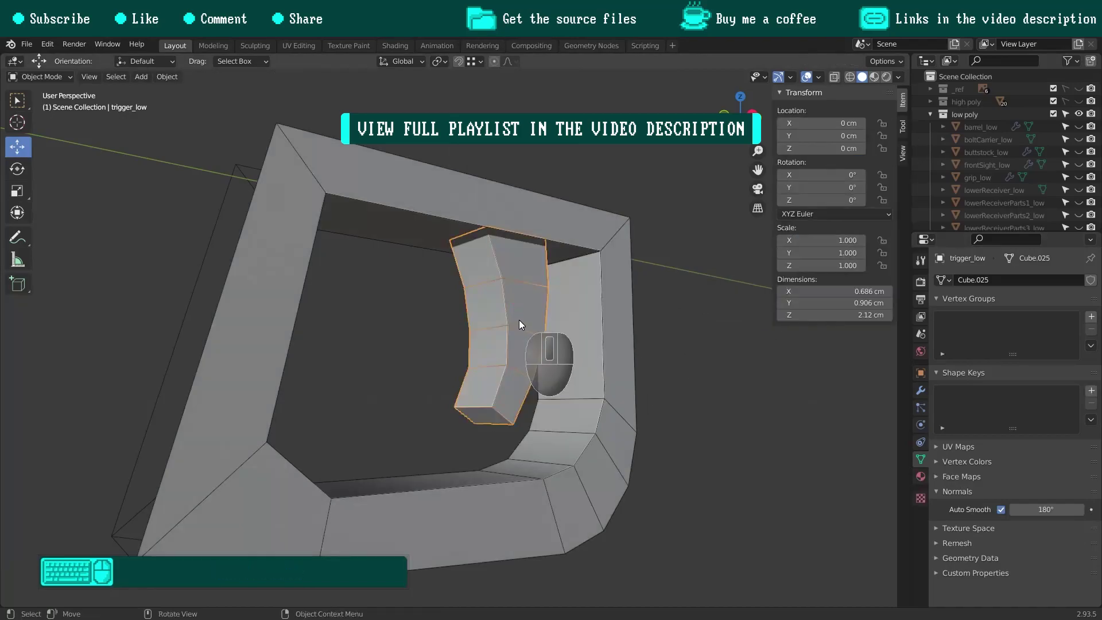
Isolate the grip by hiding all other objects.
scroll(519, 319, "down", 5)
middle_click_drag(529, 340, 620, 456, "shift")
left_click(589, 370)
key("shift+h")
scroll(609, 370, "up", 8)
middle_click_drag(608, 370, 451, 345, "shift")
Clear the grip's existing modifiers and add a Decimate modifier in Planar mode with an angle limit of 1°.
left_click(921, 390)
left_click(1079, 299)
left_click(1079, 300)
left_click(1016, 280)
left_click(855, 340)
middle_click_drag(660, 336, 482, 353)
scroll(489, 353, "down", 2)
left_click(1071, 320)
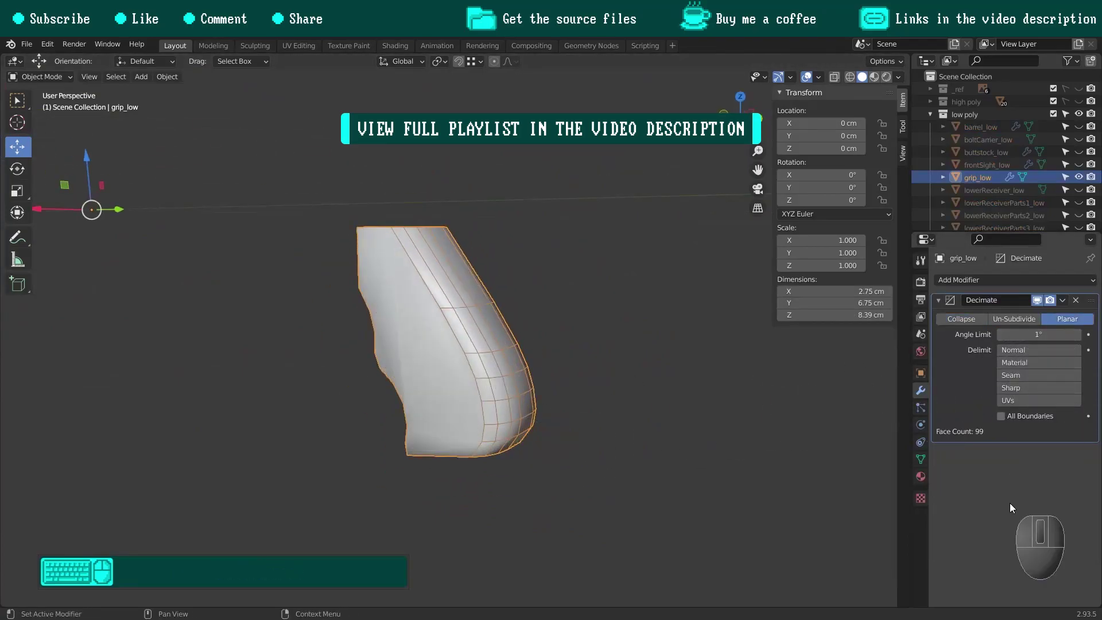
Apply the Decimate modifier on the grip and enter Edit Mode.
middle_click_drag(574, 367, 401, 301)
key("ctrl+a")
key("Tab")
Select the superfluous edge loops around the grip and dissolve them.
left_click(475, 271, "alt")
left_click(418, 357, "alt+shift")
middle_click_drag(418, 357, 511, 270)
left_click(620, 270, "alt+shift")
key("ctrl+x")
Select the inner vertices recessed in the grip's underside and delete them.
scroll(508, 370, "down", 4)
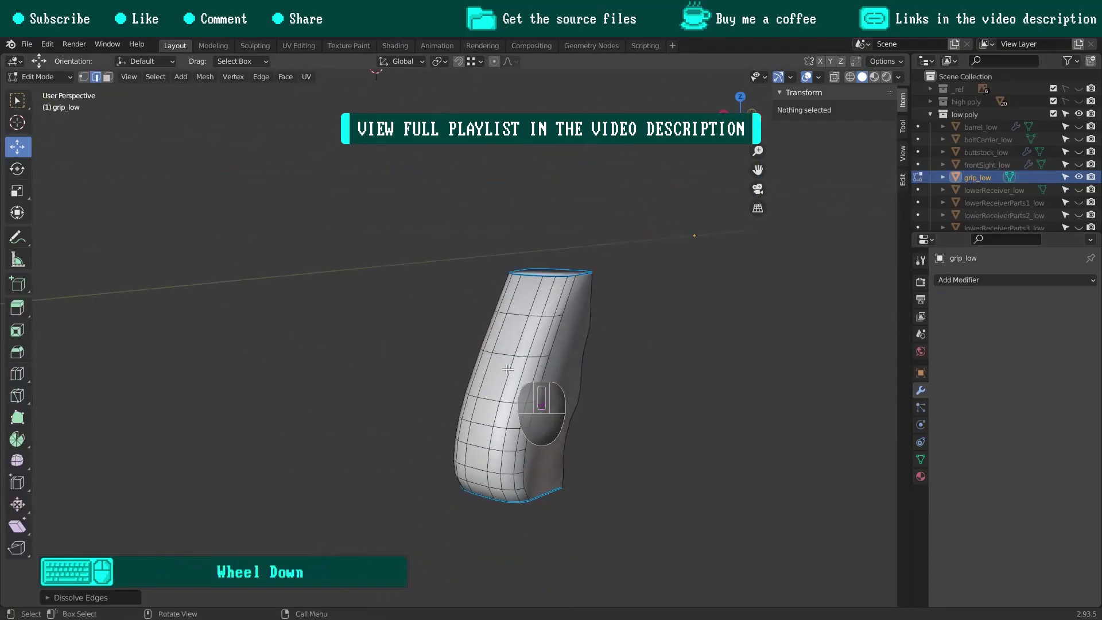
middle_click_drag(511, 270, 466, 370, "shift")
scroll(466, 370, "up", 2)
left_click(84, 77)
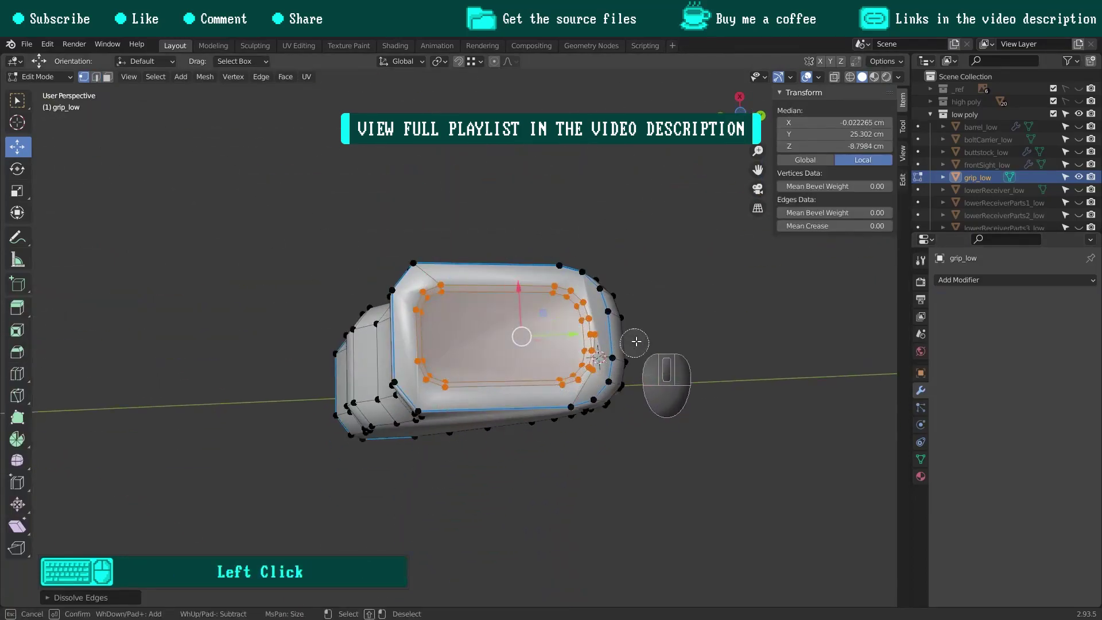
middle_click_drag(636, 342, 546, 308)
key("z")
left_click(477, 304)
middle_click_drag(476, 305, 347, 292)
key("z")
left_click(561, 292)
middle_click_drag(561, 292, 543, 195)
key("x")
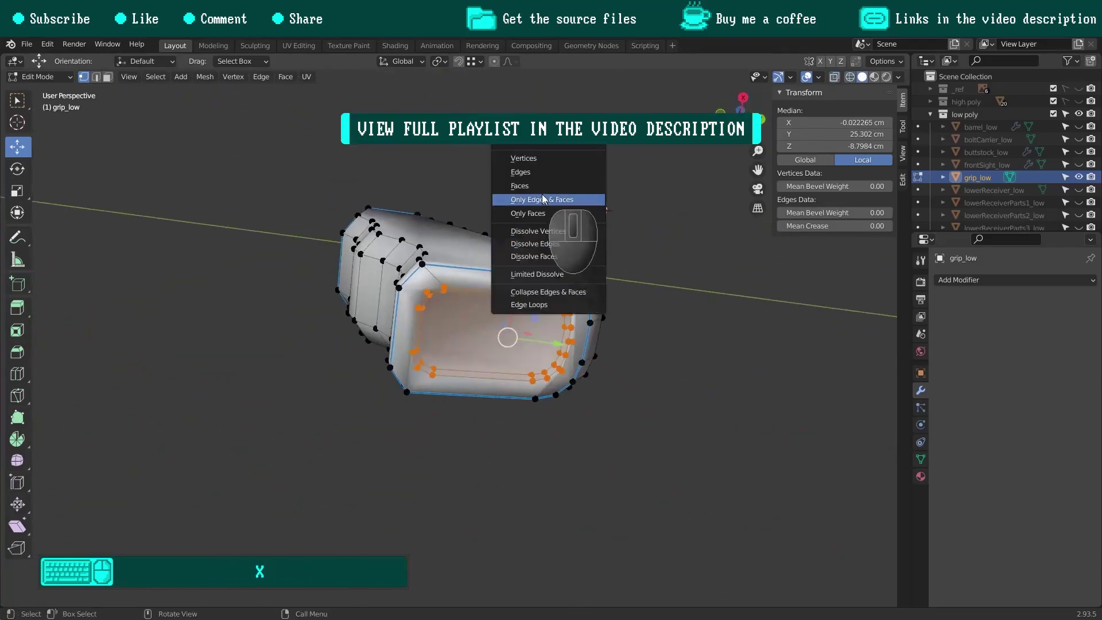
left_click(531, 159)
Fill the open rim on the grip's underside with a face and delete the cap faces at its upper end.
left_click(461, 265, "alt")
key("f")
scroll(505, 235, "down", 2)
middle_click_drag(461, 266, 374, 222)
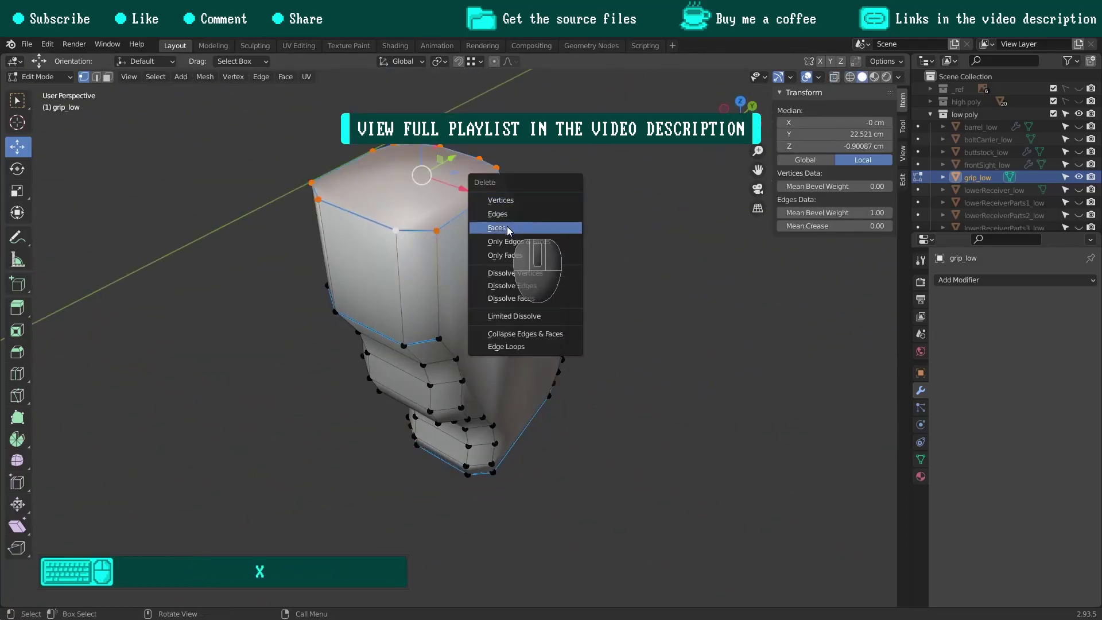
left_click(508, 228)
middle_click_drag(508, 230, 506, 356)
Enable Auto Smooth at 180° for the grip and mark all edges with a similar bevel weight as sharp.
left_click(921, 459)
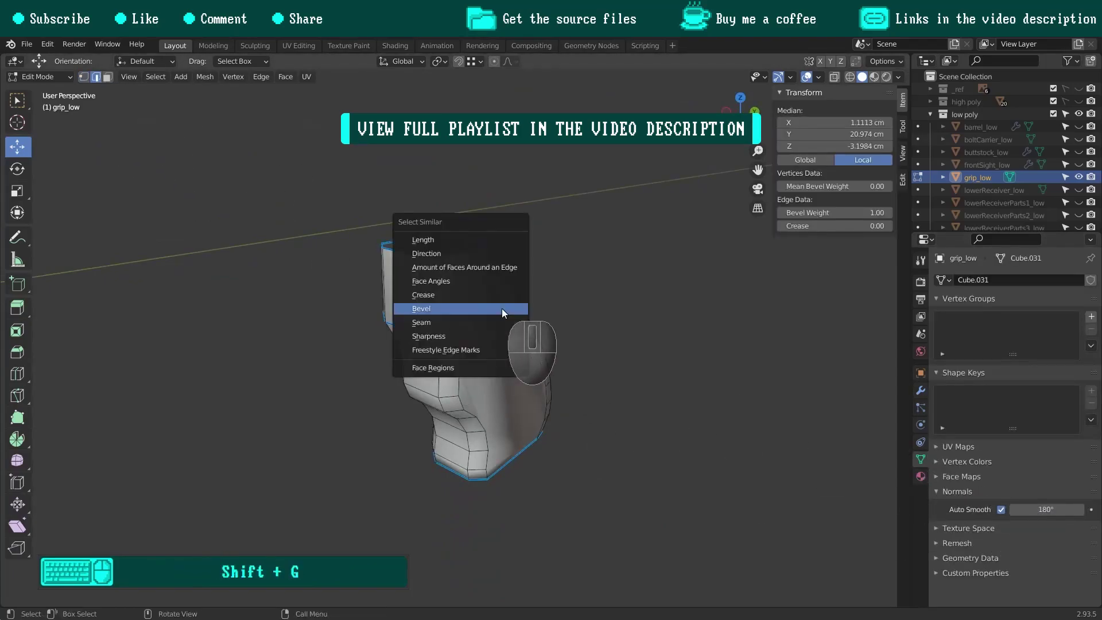
key("ctrl+e")
left_click(484, 308)
type("0")
key("Return")
Select a further edge path on the grip, mark it as sharp and return to Object Mode.
middle_click_drag(399, 327, 460, 338)
left_click(437, 332)
left_click(329, 322, "ctrl")
key("ctrl+e")
left_click(520, 312)
scroll(519, 312, "down", 4)
key("Tab")
left_click(510, 312)
Unhide all objects and isolate the magazine.
key("alt+h")
scroll(511, 312, "down", 3)
scroll(512, 312, "down", 3)
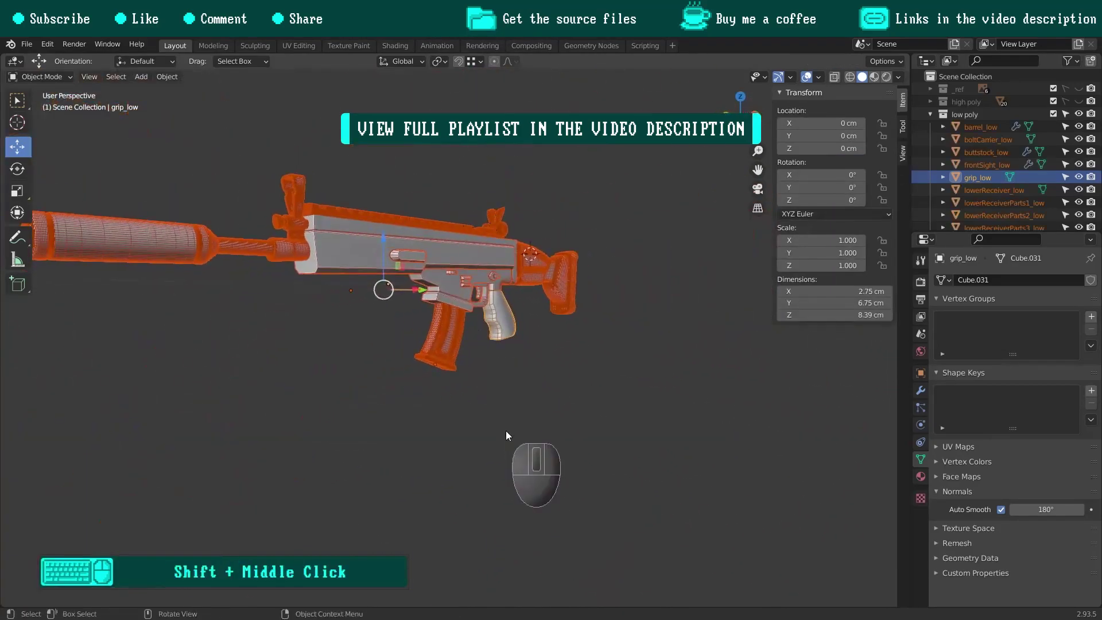
left_click(450, 332)
key("shift+h")
scroll(446, 328, "up", 5)
Apply the magazine's Mirror modifier and remove its Bevel and Subdivision modifiers.
left_click(922, 390)
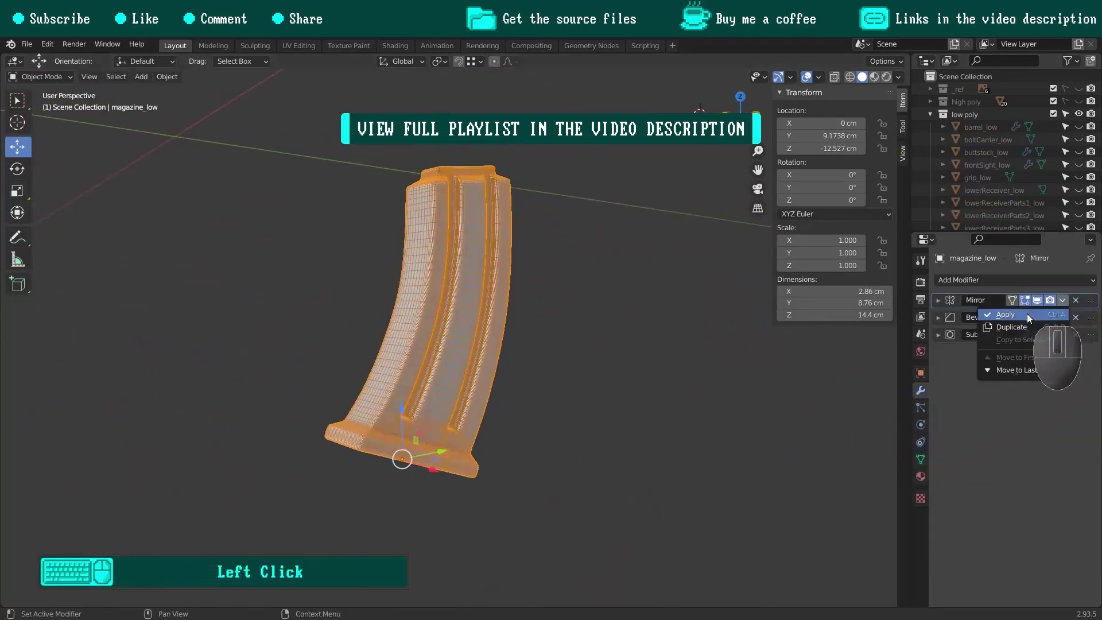
left_click(1027, 315)
left_click(1077, 300)
left_click(1076, 300)
Add a Decimate modifier in Planar mode to the magazine with a reduced angle limit and apply it.
left_click(970, 280)
left_click(854, 371)
left_click(1067, 320)
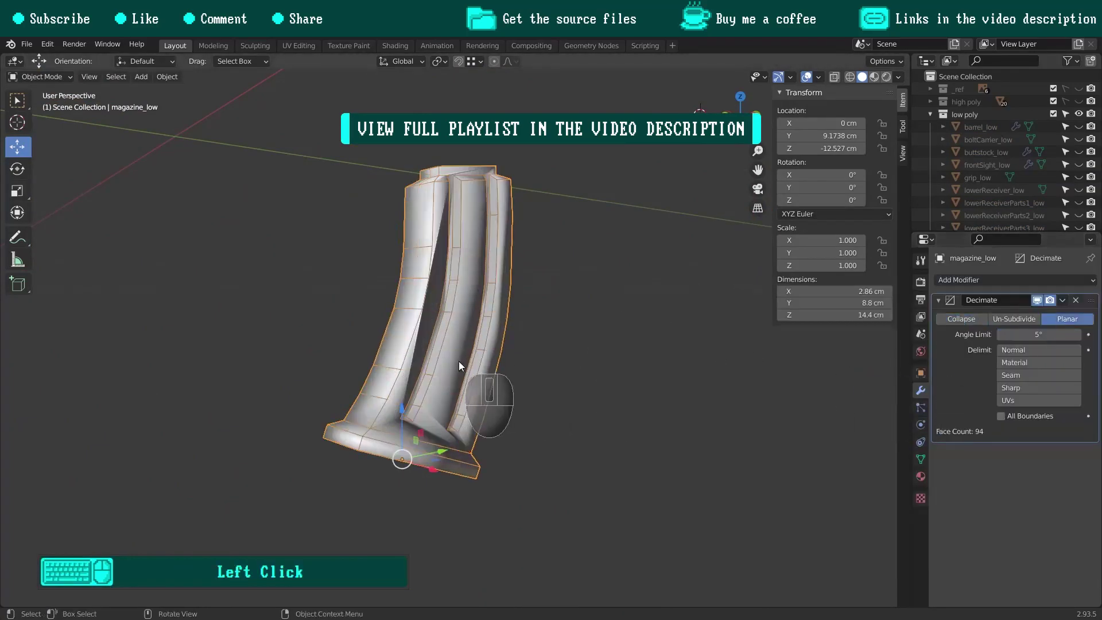
middle_click_drag(459, 366, 494, 362)
middle_click_drag(816, 331, 563, 332)
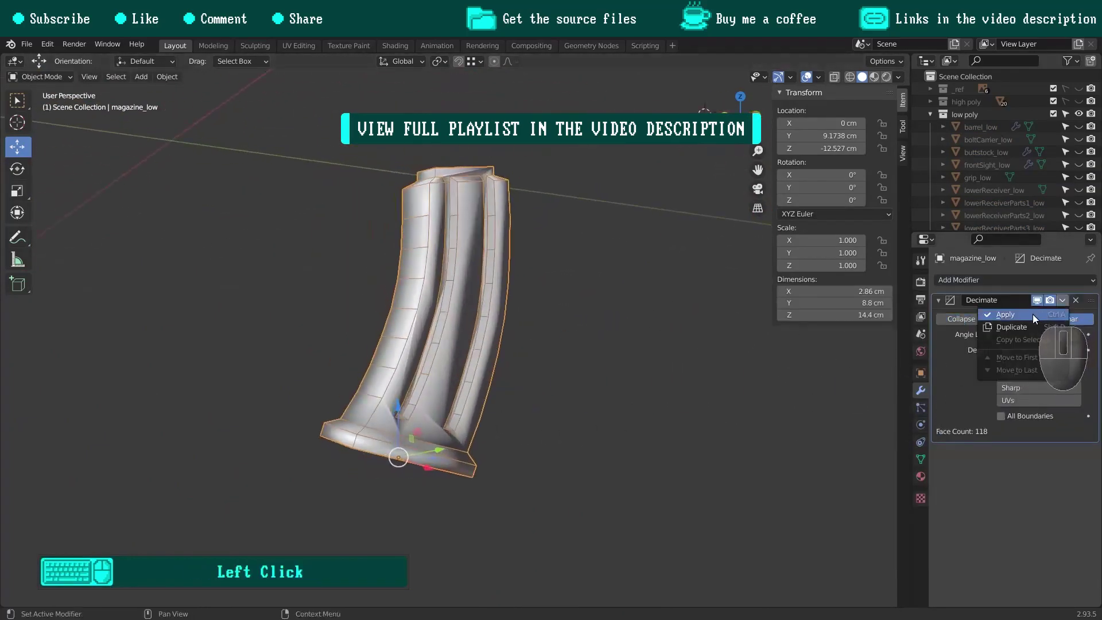
left_click(1034, 315)
Enter Edit Mode on the magazine and delete the inner vertices on the underside of its base.
key("ctrl+Tab")
left_click(534, 308)
scroll(387, 419, "up", 3)
middle_click_drag(386, 419, 420, 428)
key("1")
left_click(664, 248)
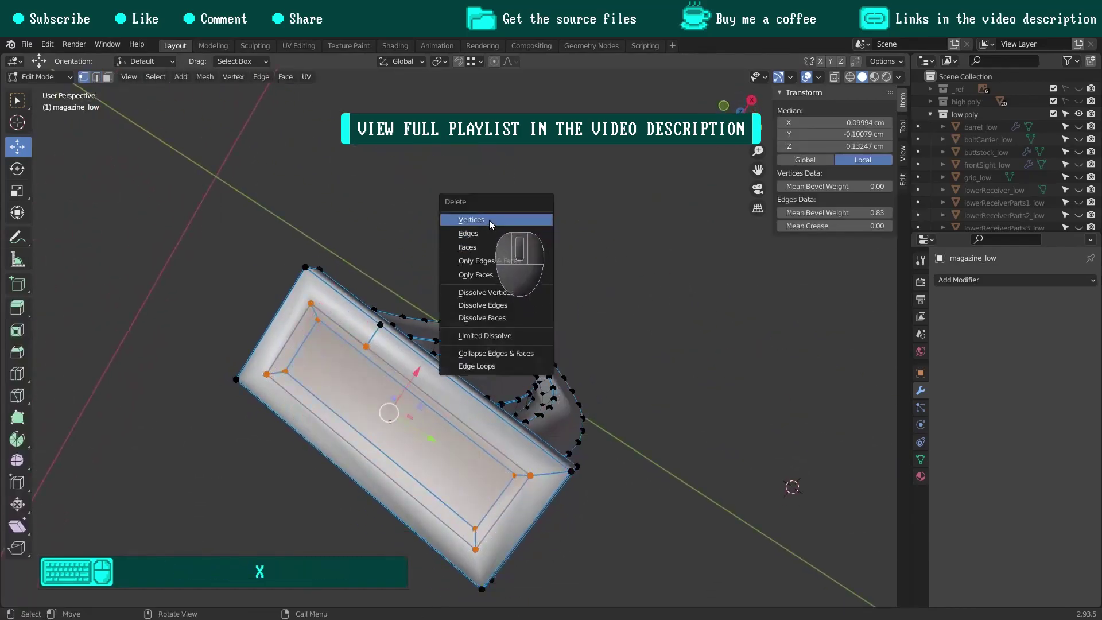
left_click(490, 223)
Remove the leftover vertex on the rim of the magazine's base and fill the open underside with a face.
middle_click_drag(488, 225, 441, 340)
left_click(375, 343)
key("x")
left_click(583, 381)
left_click(442, 392, "alt")
key("f")
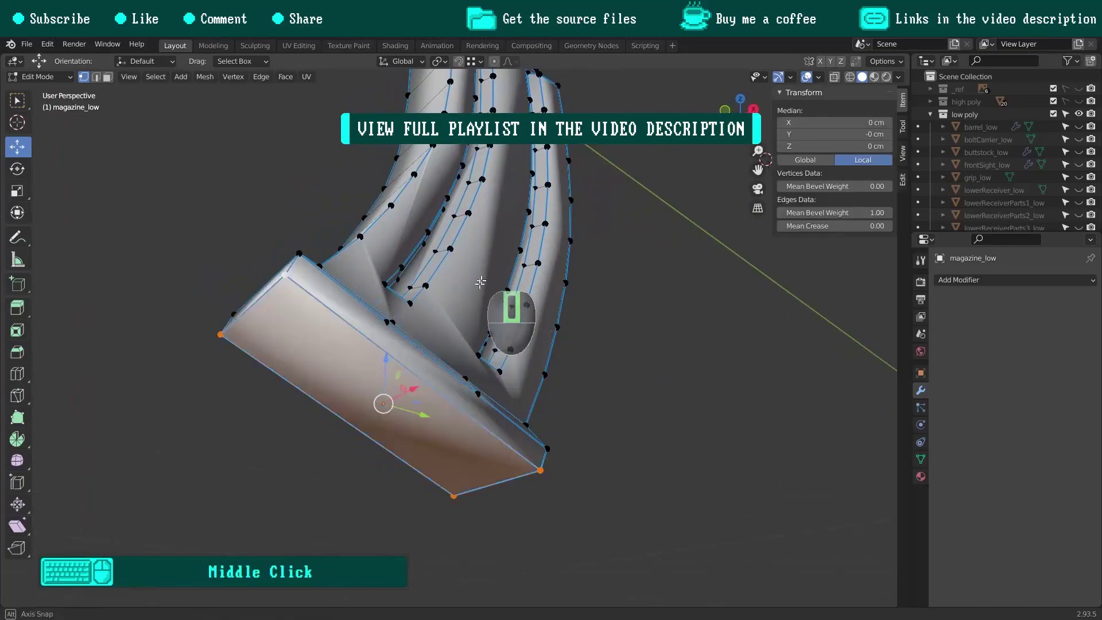
Select the superfluous edges around the magazine's base and dissolve them.
middle_click_drag(480, 282, 235, 139)
scroll(235, 139, "up", 2)
left_click(399, 382)
left_click(495, 395, "shift")
middle_click_drag(506, 394, 268, 350)
left_click(358, 329, "shift")
left_click(434, 319, "shift")
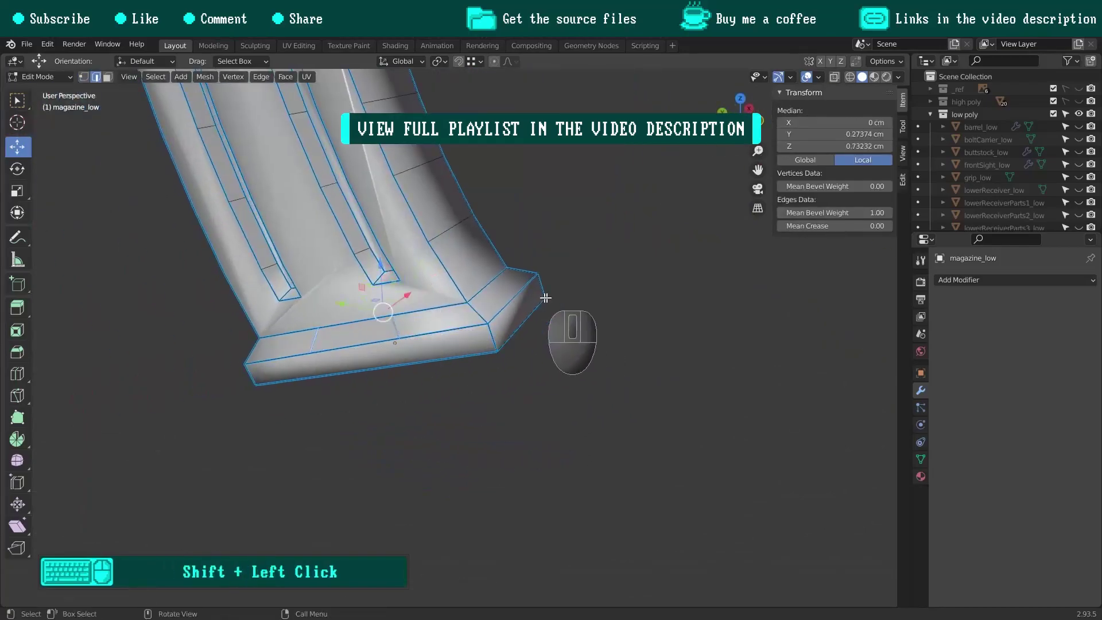
key("x")
left_click(540, 308)
scroll(411, 337, "down", 3)
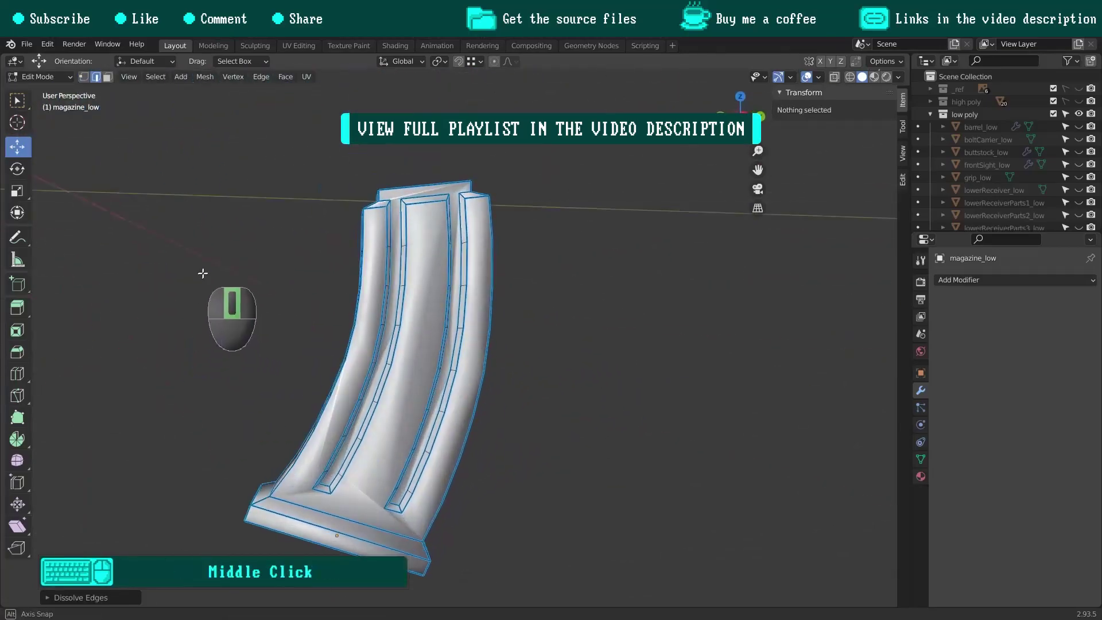
middle_click_drag(202, 274, 622, 176)
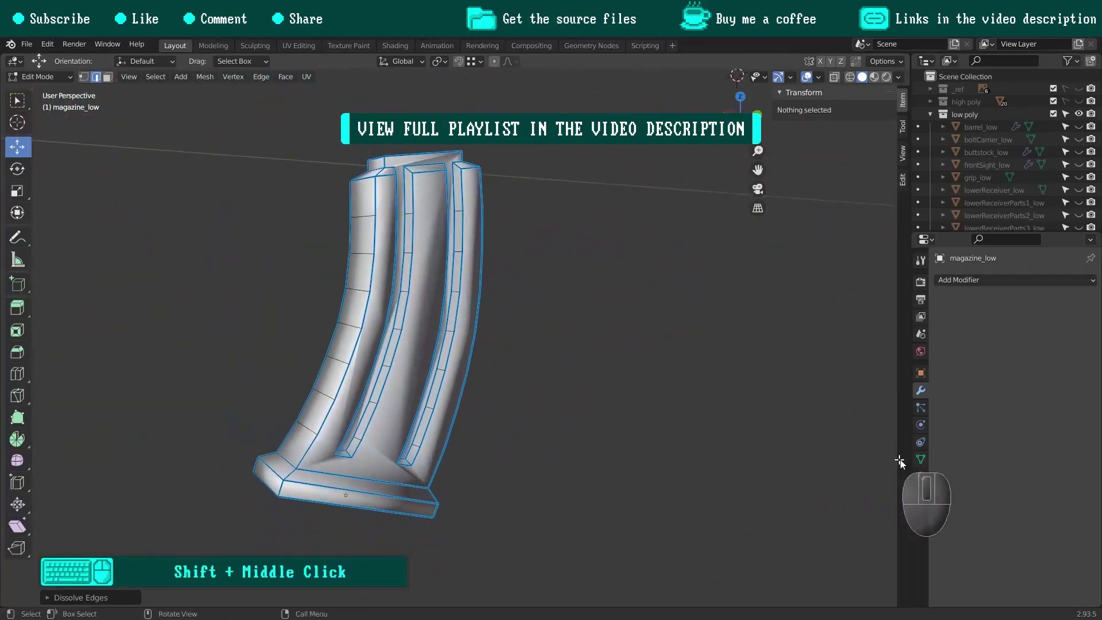
Enable Auto Smooth at 180° for the magazine, mark all its edges of similar bevel weight as sharp and return to Object Mode.
left_click(921, 459)
key("Return")
left_click(373, 272)
key("shift+g")
left_click(472, 360)
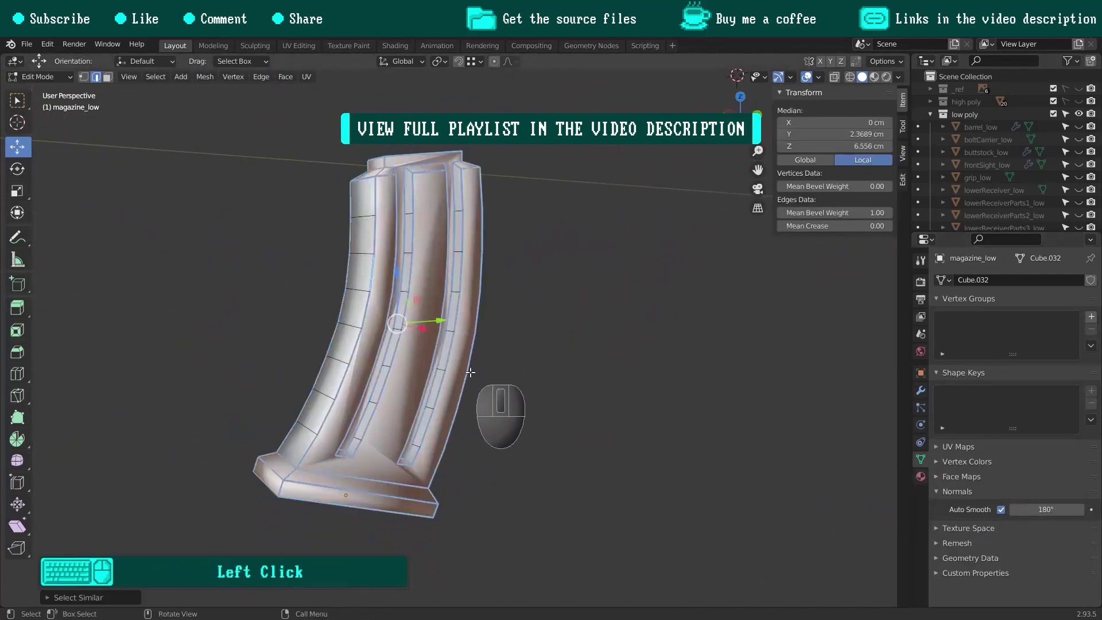
key("ctrl+e")
left_click(479, 303)
middle_click_drag(471, 344, 475, 352)
key("ctrl+Tab")
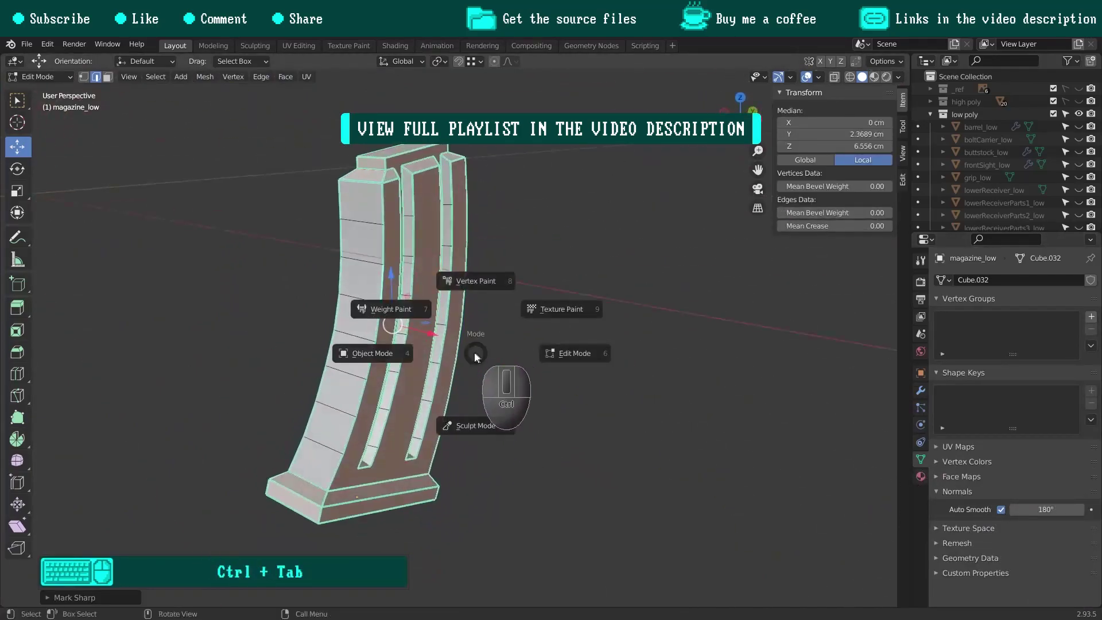
left_click(475, 329)
Isolate the barrel by hiding all other objects.
scroll(445, 300, "down", 5)
middle_click_drag(330, 255, 446, 296, "shift")
scroll(445, 296, "up", 3)
left_click(444, 294)
key("shift+h")
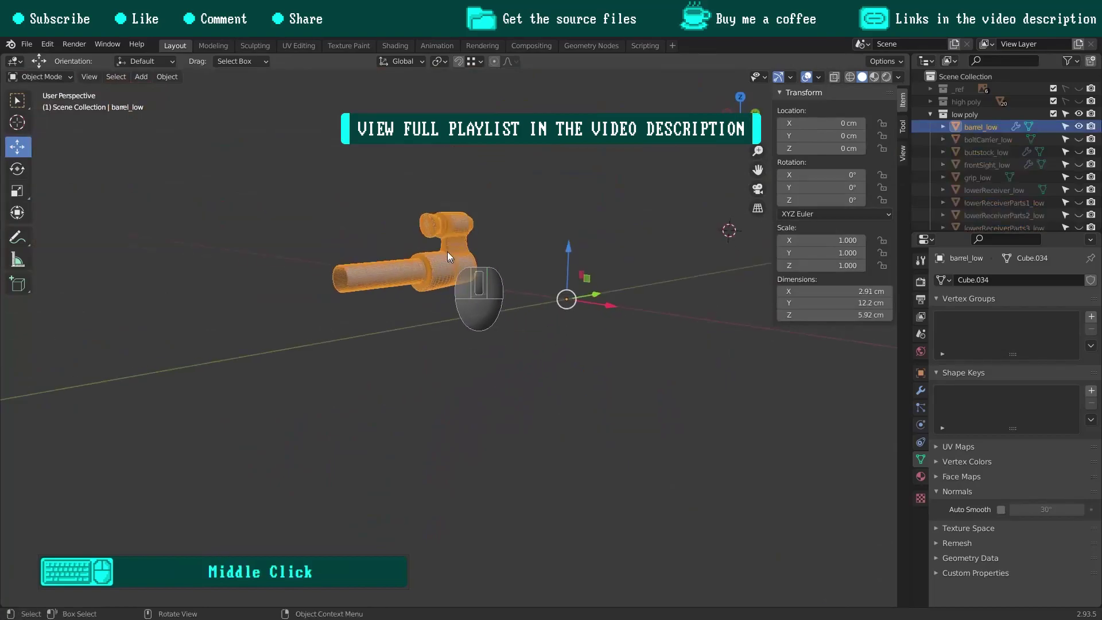
scroll(446, 251, "up", 3)
Remove all modifiers from the barrel and enter Edit Mode.
left_click(921, 391)
left_click(1081, 298)
left_click(1081, 298)
key("Tab")
Select the superfluous edge loops around the barrel's thick cylinder and neck and dissolve them.
scroll(468, 316, "up", 6)
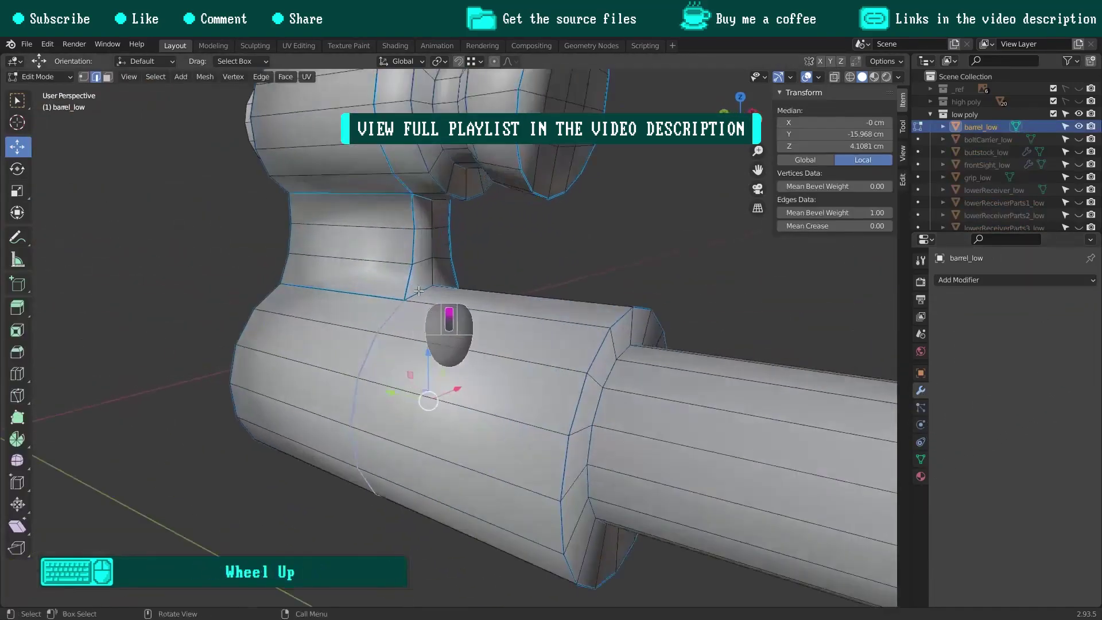
left_click(405, 216, "alt+shift")
left_click(588, 298)
left_click(459, 367, "ctrl")
key("x")
left_click(555, 322)
middle_click_drag(500, 321, 580, 310)
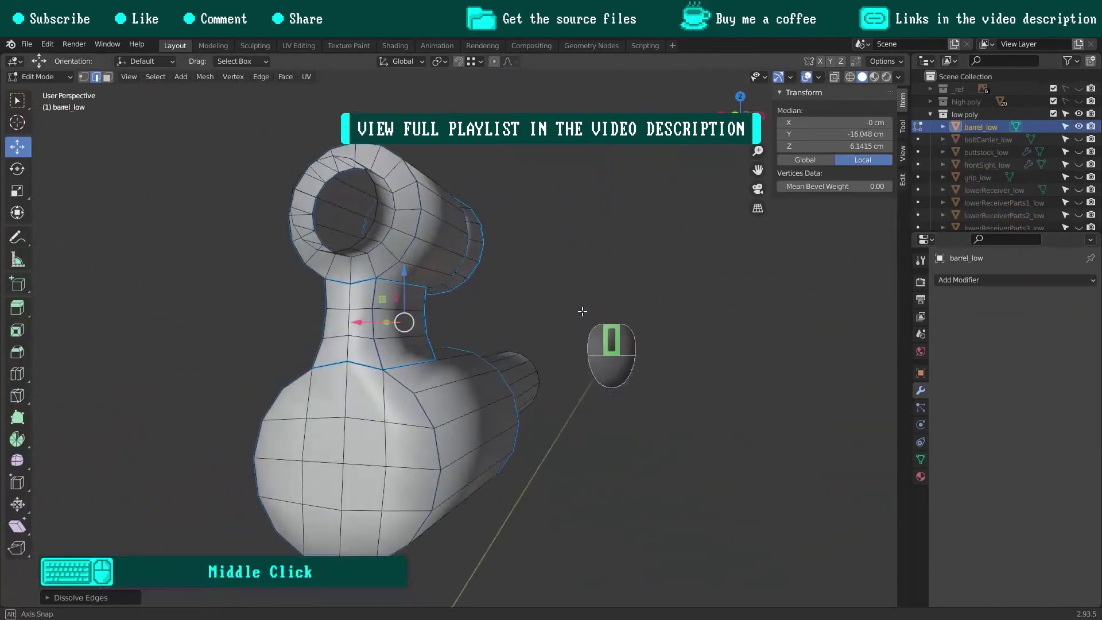
Select the central edge path across the thick cylinder's end cap and dissolve it.
middle_click_drag(379, 517, 373, 427, "shift")
left_click(372, 427, "ctrl")
key("x")
left_click(446, 264)
Delete the inner grid vertices of the thick cylinder's end cap and fill its rim with a single face.
middle_click_drag(446, 267, 92, 98)
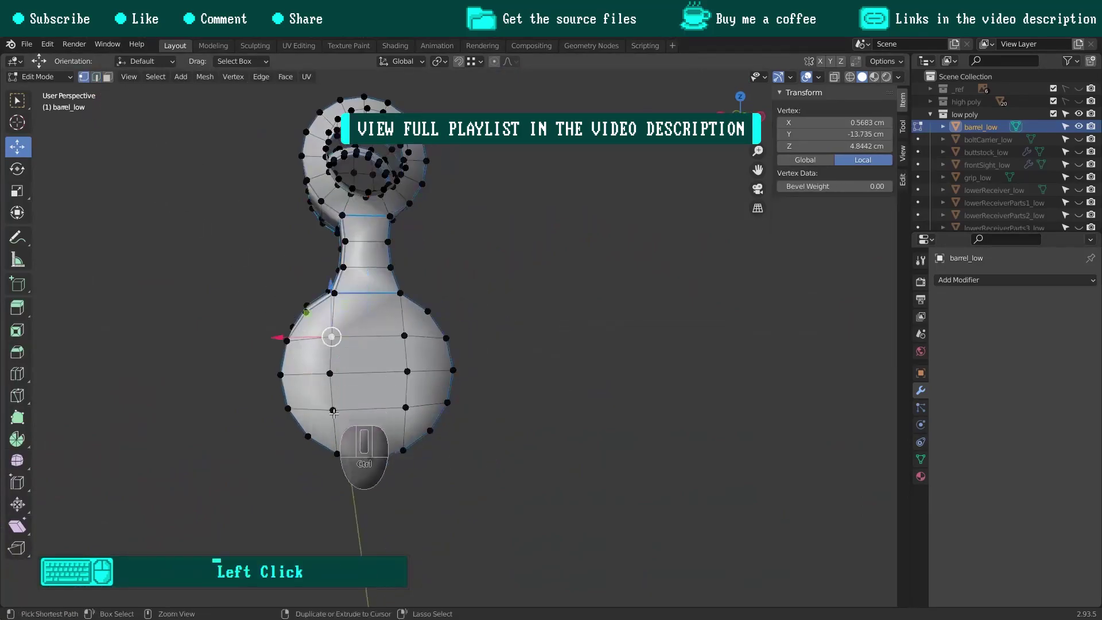
key("x")
left_click(489, 166)
middle_click_drag(459, 282, 511, 327)
left_click(431, 315, "alt")
key("f")
Delete the inner geometry at the front end of the barrel's upper tube and fill its rim with a face.
middle_click_drag(345, 339, 477, 292)
left_click(340, 245)
key("x")
left_click(499, 237)
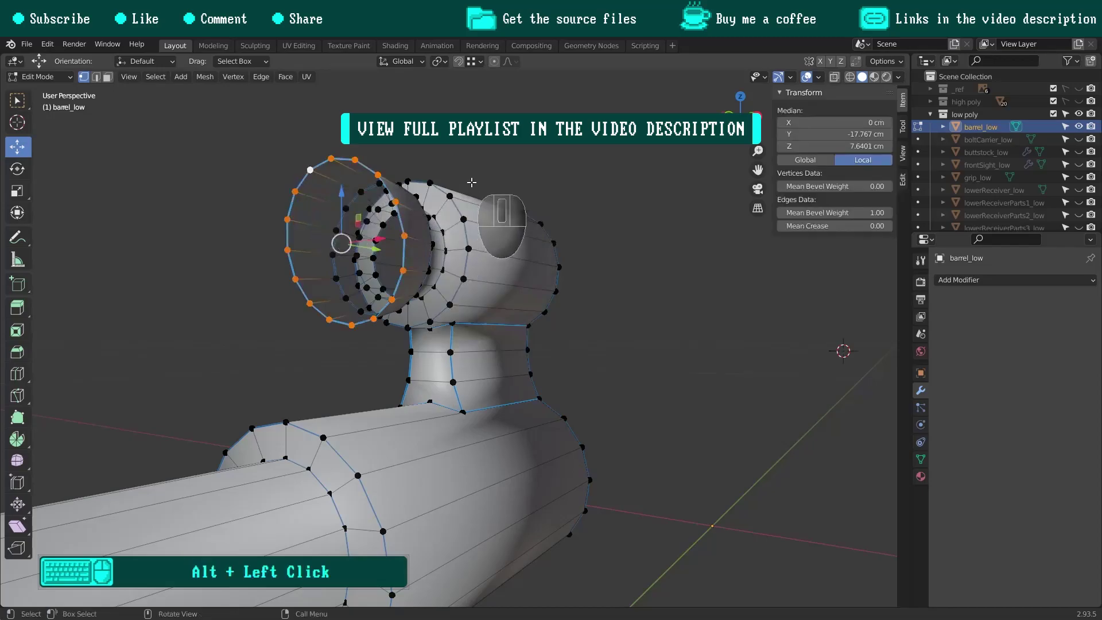
scroll(471, 182, "down", 5)
Select the barrel's sharp edges and mark them as sharp.
left_click(156, 76)
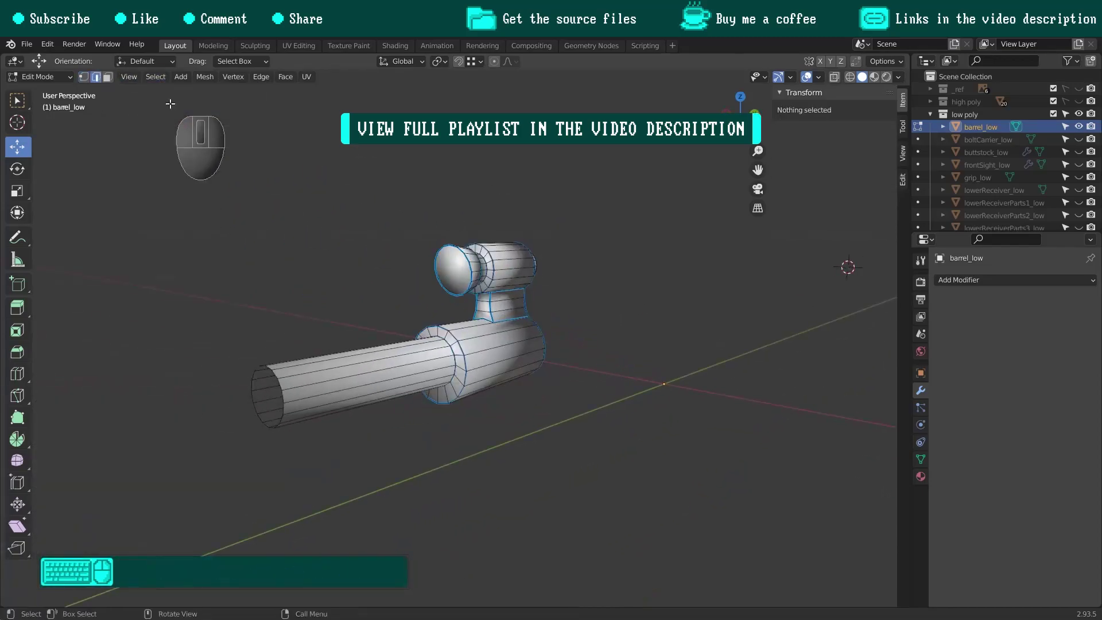
left_click(199, 195)
scroll(461, 265, "up", 5)
middle_click_drag(478, 331, 460, 302)
key("ctrl+e")
left_click(459, 302)
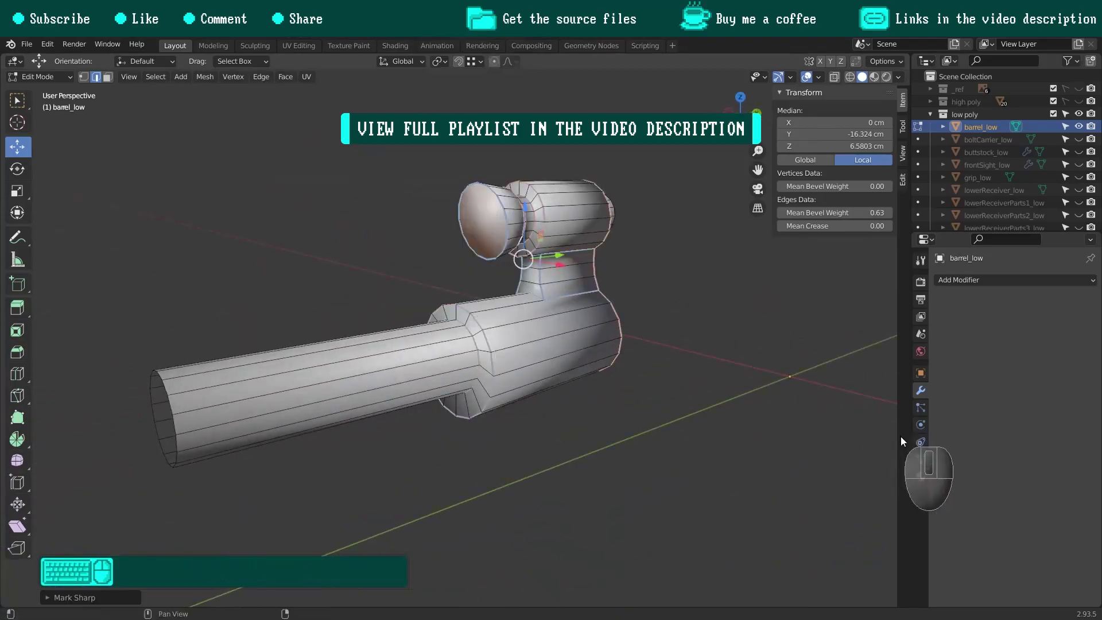
Enable Auto Smooth at 180° for the barrel and set the selected edges' mean bevel weight to 1.
left_click(921, 459)
left_click(1001, 510)
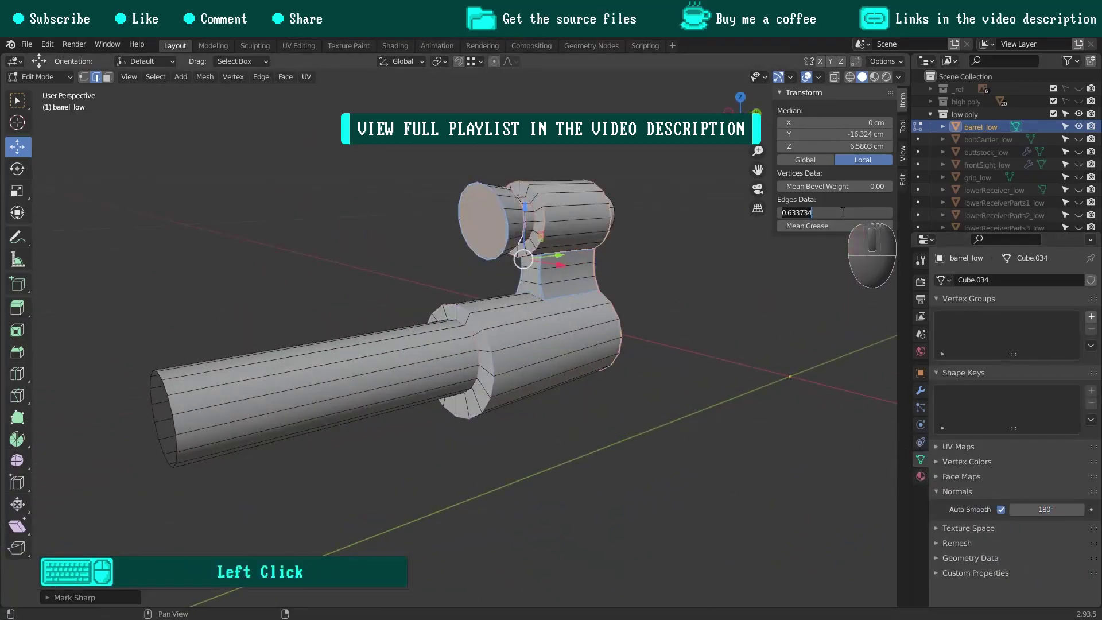
type("1")
key("Return")
middle_click_drag(551, 333, 539, 279)
Select the upper and lower edges of the neck between the two barrel tubes, mark them as sharp and leave Edit Mode.
middle_click_drag(368, 321, 253, 362)
scroll(438, 387, "up", 4)
left_click(442, 389)
left_click(445, 287, "shift")
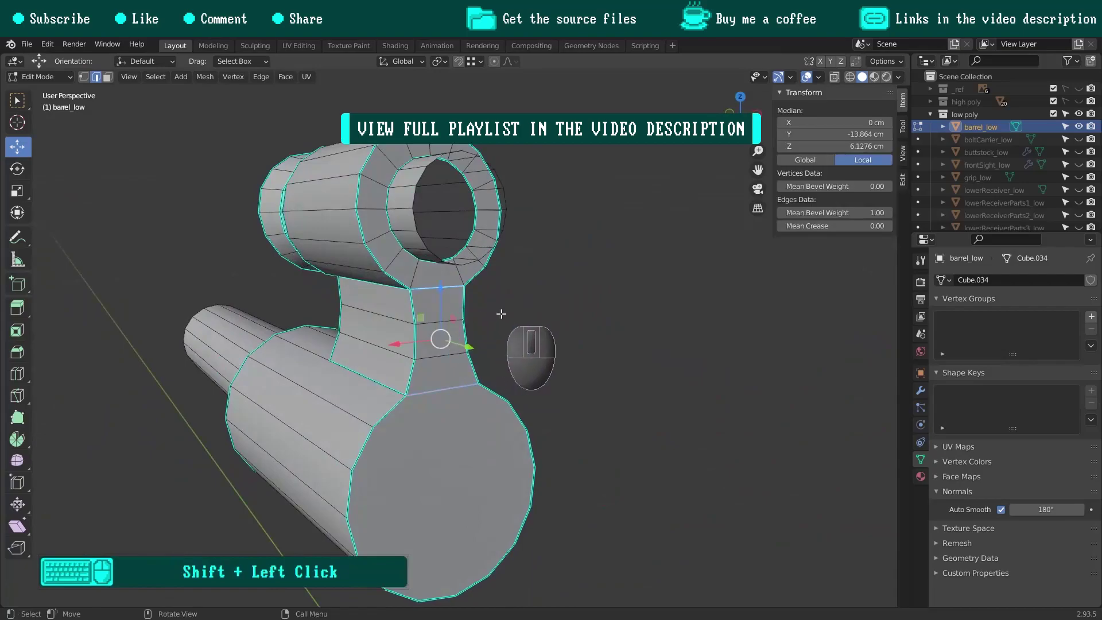
key("Return")
middle_click_drag(620, 292, 546, 316)
left_click(540, 321)
middle_click_drag(458, 342, 620, 330)
mouse_move(493, 339)
middle_mouse_down("shift")
mouse_move(416, 350)
mouse_move(413, 362)
mouse_move(477, 333)
middle_mouse_up("shift")
key("Tab")
Unhide all objects and isolate the suppressor.
key("alt+h")
scroll(480, 367, "down", 5)
left_click(443, 358)
key("shift+h")
scroll(460, 357, "up", 4)
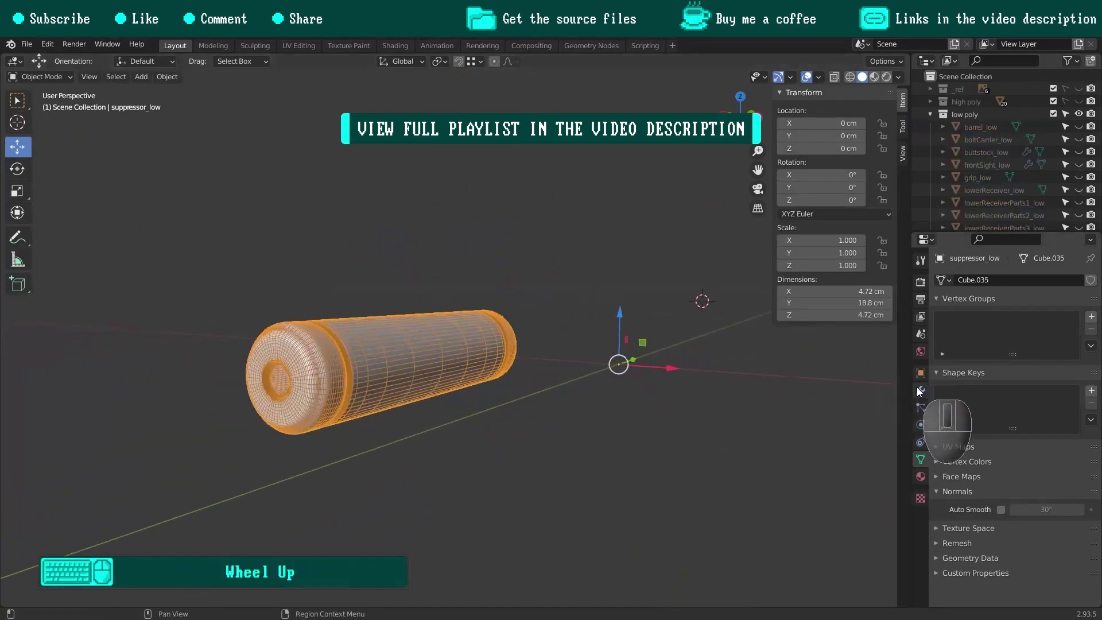
Remove the suppressor's modifiers and enter Edit Mode.
left_click(920, 391)
left_click(1076, 300)
left_click(1076, 300)
key("Tab")
Select the superfluous edge loops around the suppressor's two ends and dissolve them.
middle_click_drag(391, 362, 333, 364)
scroll(339, 359, "up", 4)
left_click(367, 339, "alt+shift")
middle_click_drag(551, 327, 448, 322)
scroll(486, 293, "up", 5)
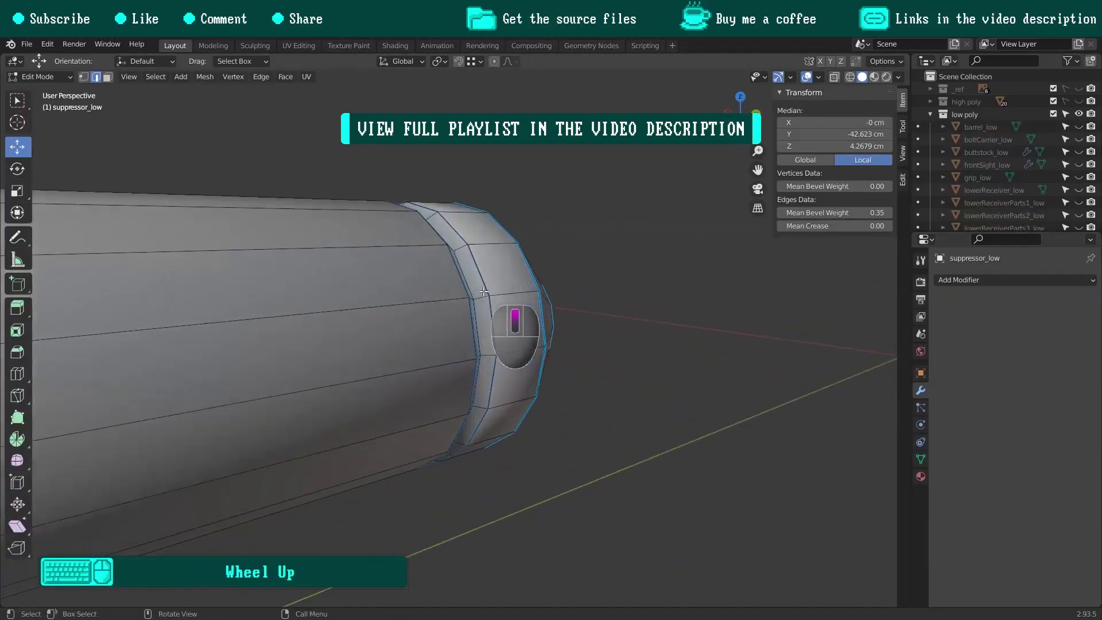
left_click(467, 277, "alt+shift")
left_click(488, 276, "alt+shift")
scroll(482, 277, "down", 7)
middle_click_drag(403, 277, 526, 248, "shift")
key("x")
left_click(508, 332)
In wireframe side view, select the inner geometry at both ends of the suppressor and reduce each end to a flat cap.
middle_click_drag(352, 293, 418, 292, "alt")
key("z")
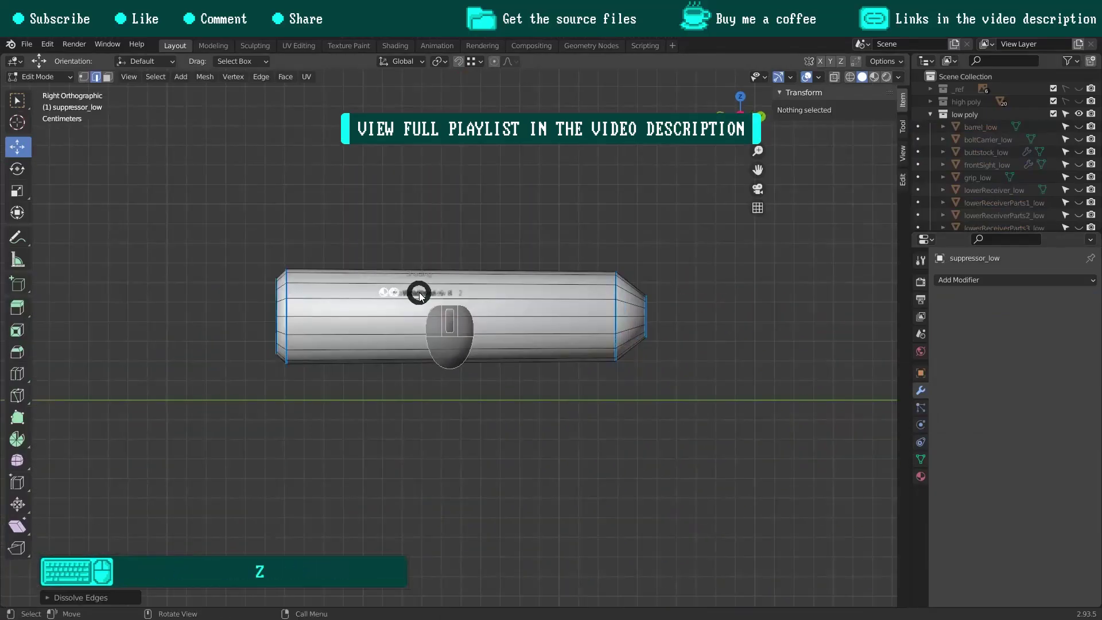
left_click_drag(229, 260, 282, 367)
scroll(315, 318, "down", 1)
scroll(689, 302, "up", 5)
left_click_drag(540, 272, 420, 415, "shift")
scroll(418, 411, "down", 5)
middle_click_drag(417, 391, 463, 346, "shift")
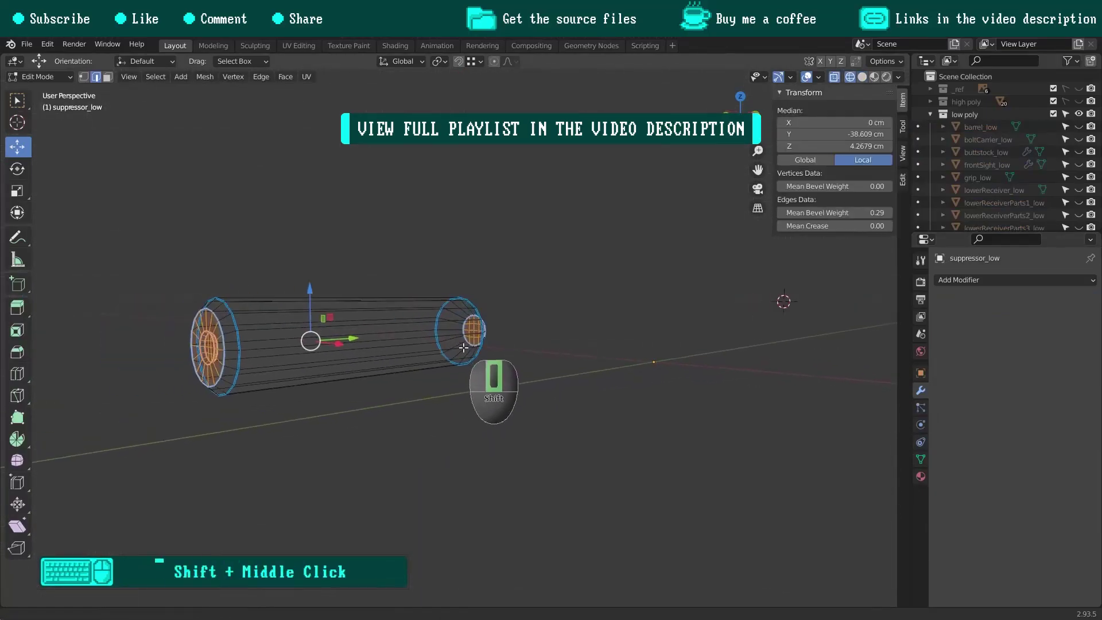
key("x")
left_click(476, 220)
Select an edge loop at the suppressor's end and enable Auto Smooth at 180°.
left_click(305, 331)
scroll(242, 318, "up", 3)
left_click(232, 323, "alt")
scroll(542, 321, "up", 3)
mouse_move(534, 316)
middle_mouse_down()
mouse_move(367, 318)
mouse_move(467, 322)
middle_mouse_up()
scroll(383, 336, "down", 3)
left_click(921, 459)
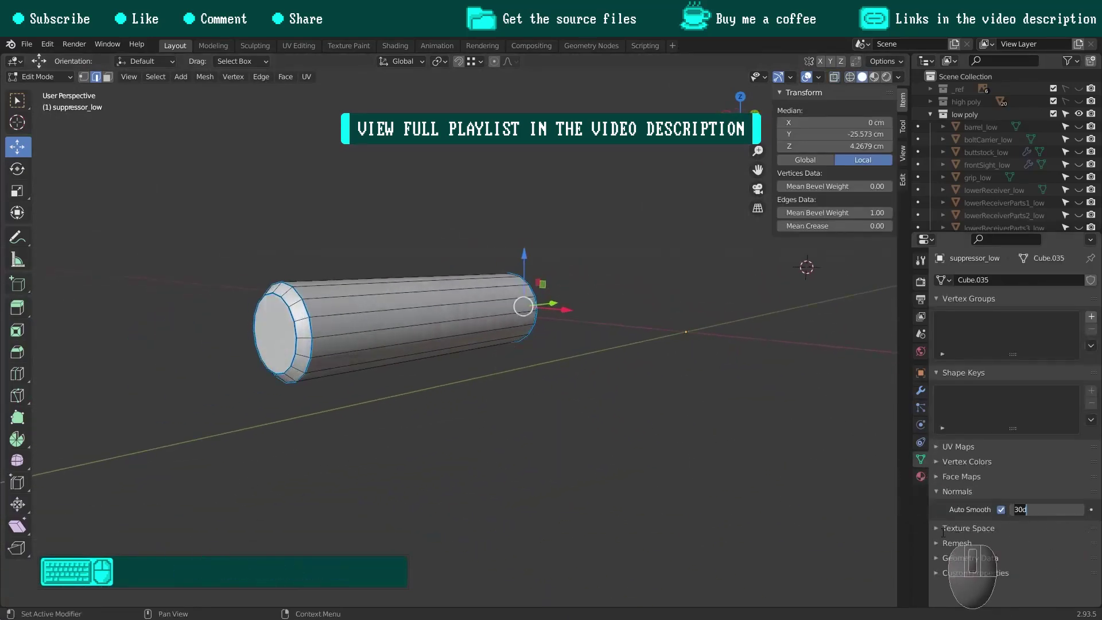
Extend the selection to the similar edges of the suppressor, mark them as sharp and leave Edit Mode.
scroll(386, 308, "up", 2)
left_click(520, 313)
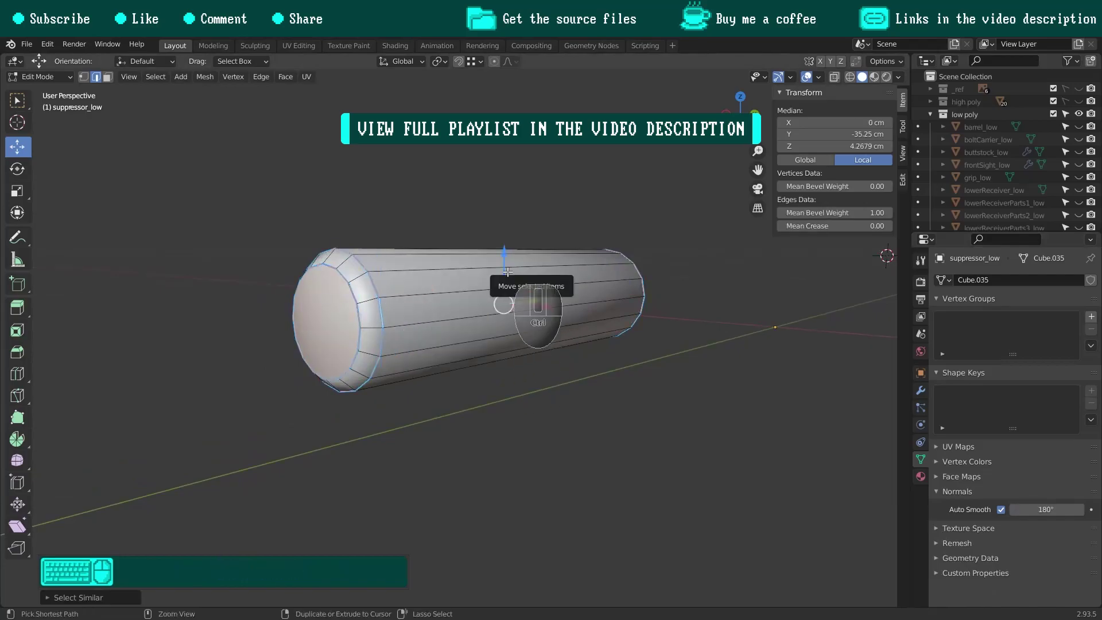
key("ctrl+e")
left_click(509, 307)
left_click(450, 310)
scroll(443, 327, "down", 4)
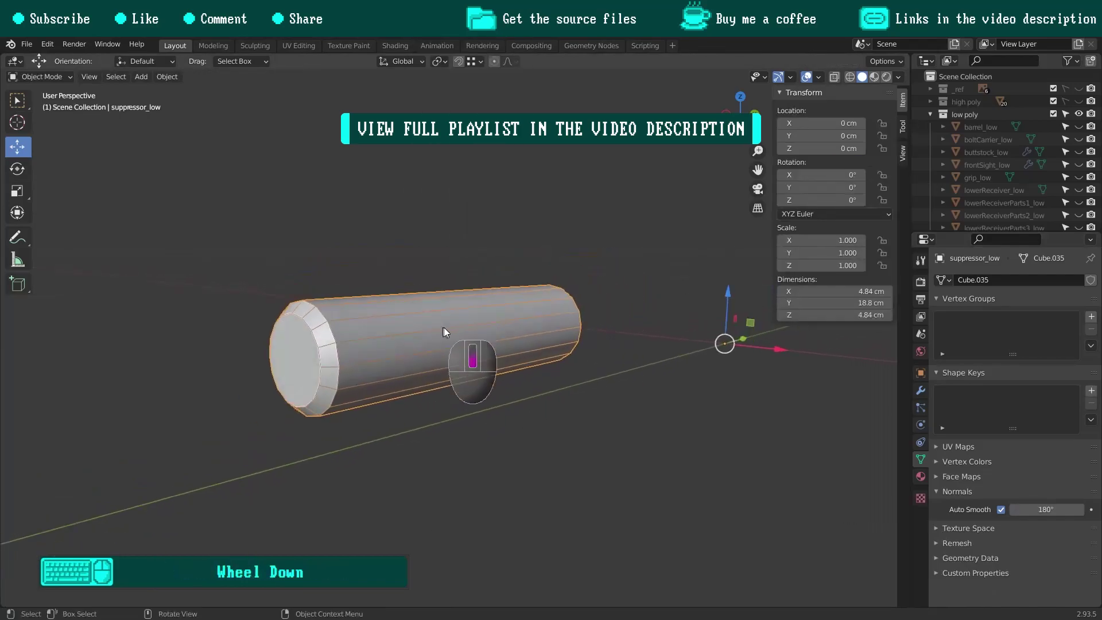
Unhide all objects and isolate the top rail.
key("alt+h")
key("KP_Decimal")
left_click(477, 396)
middle_click_drag(519, 364, 545, 310)
left_click(480, 306)
key("shift+h")
Remove the existing modifiers from the rail.
scroll(545, 310, "up", 4)
middle_click_drag(539, 293, 510, 327, "shift")
left_click(921, 390)
left_click(1076, 318)
left_click(1076, 317)
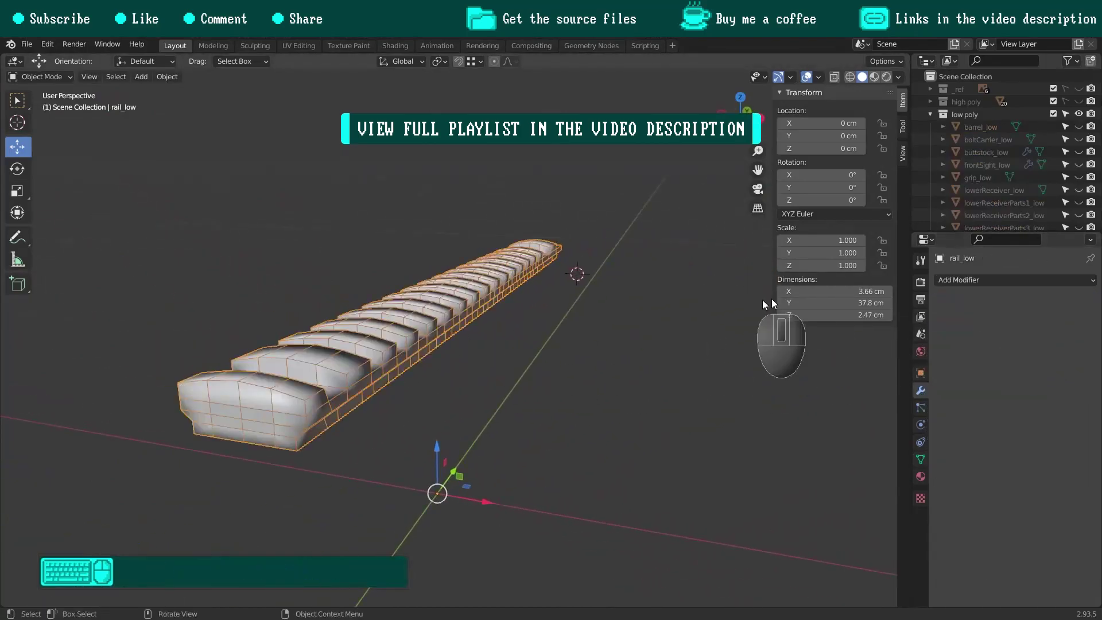
Add a Planar Decimate modifier with a 5° angle limit to the rail and apply it.
left_click(970, 280)
left_click(861, 363)
middle_click_drag(677, 367, 632, 351)
left_click(1068, 320)
middle_click_drag(276, 356, 92, 356)
middle_click_drag(160, 333, 466, 379, "shift")
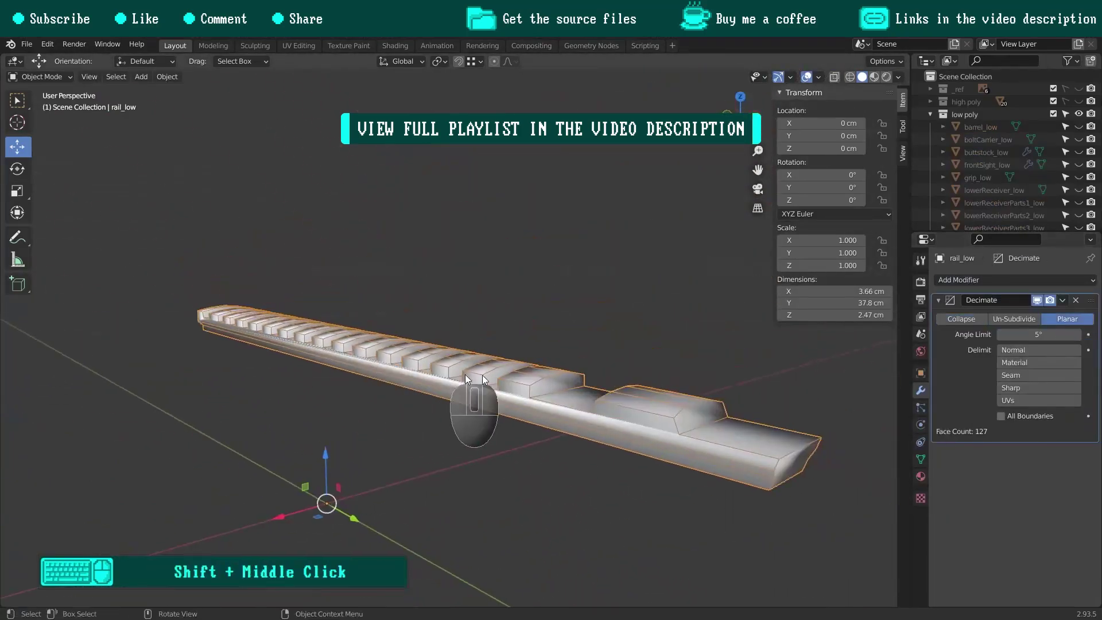
middle_click_drag(591, 368, 413, 350)
middle_click_drag(460, 275, 597, 340, "shift")
left_click(1062, 301)
left_click(1025, 315)
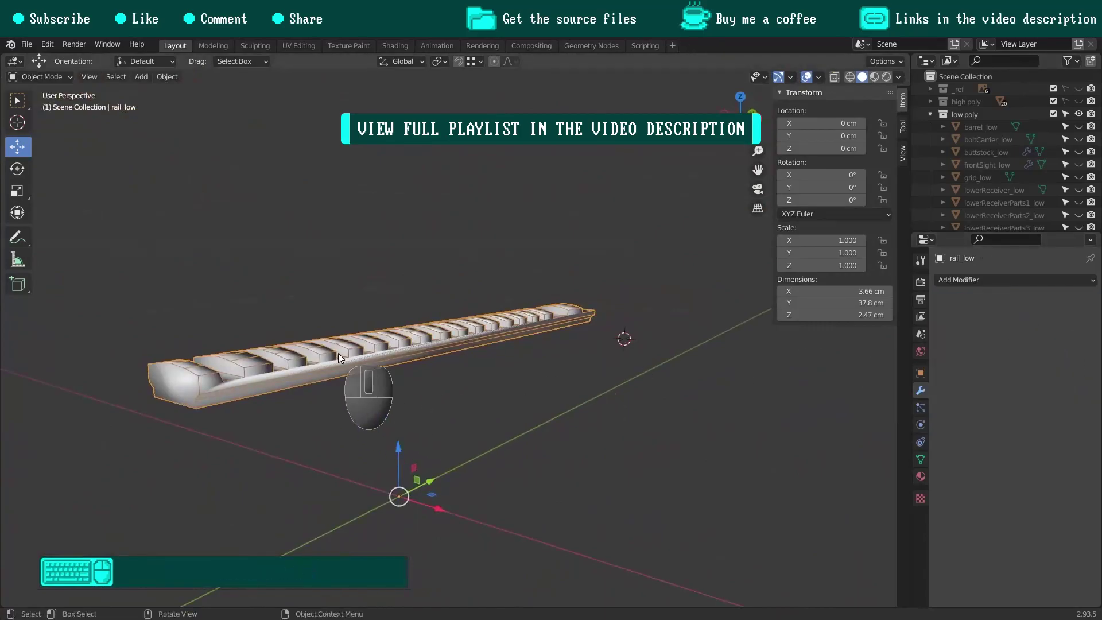
Enter Edit Mode on the rail and open its mesh data settings.
key("Tab")
middle_click_drag(338, 359, 358, 302)
middle_click_drag(231, 335, 413, 322)
left_click(921, 459)
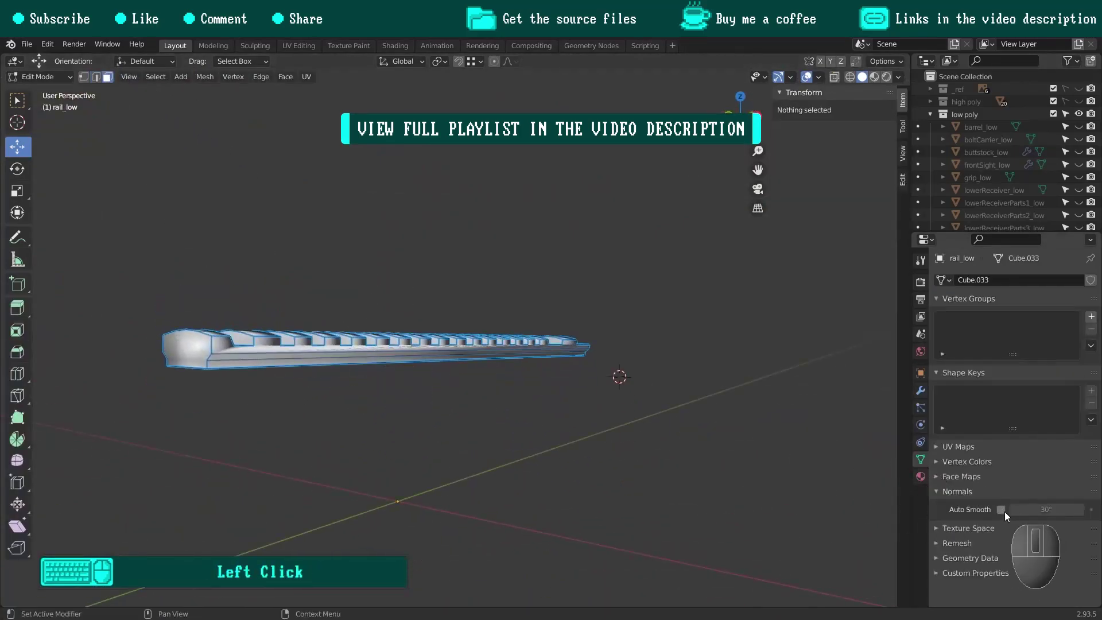
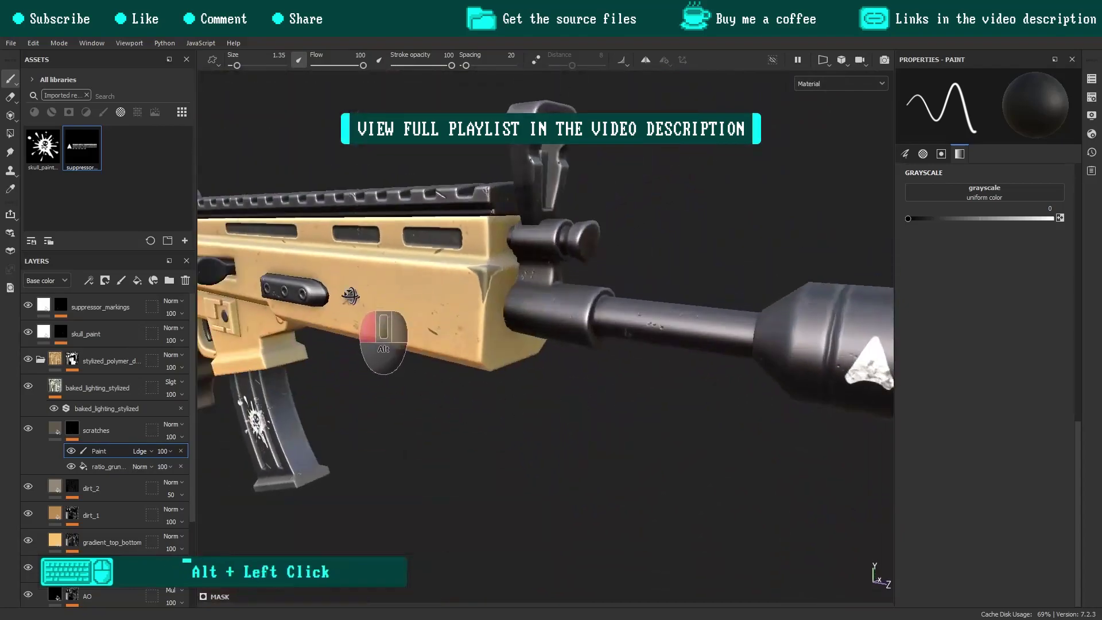
In Substance Painter, paint a chip on the receiver's lower front corner in the scratches mask with grayscale 1, then trim it with 0.
left_click_drag(505, 378, 485, 396, "alt")
left_click(1051, 219)
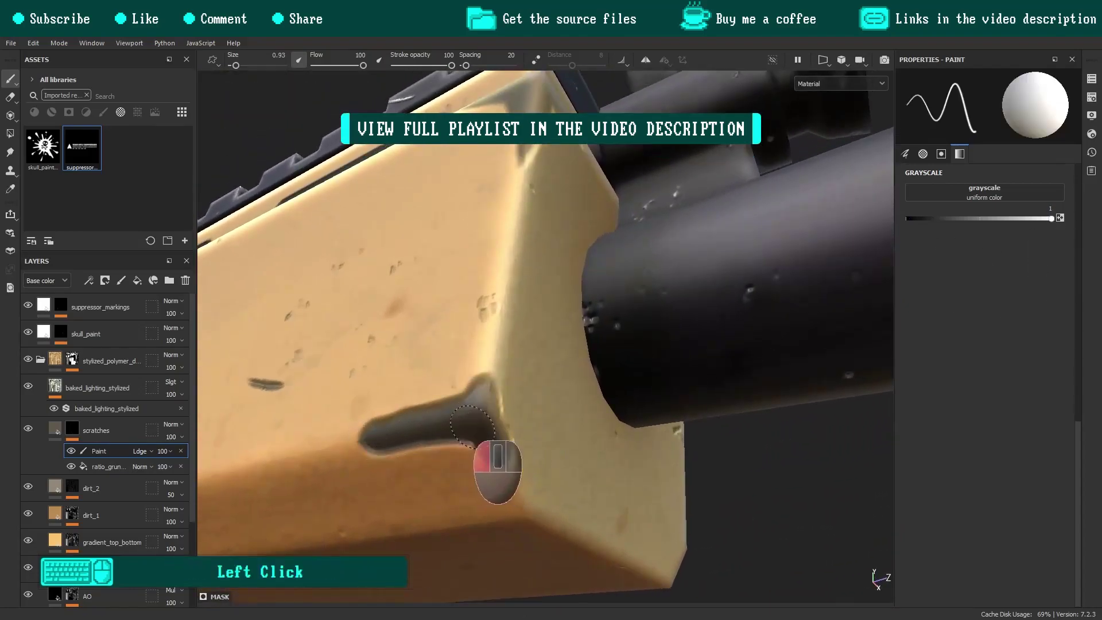
middle_click_drag(449, 417, 509, 386, "alt")
left_click_drag(496, 409, 453, 359, "alt")
left_click_drag(494, 373, 512, 439)
left_click(908, 219)
left_click_drag(371, 441, 489, 457)
mouse_move(488, 448)
left_mouse_down("alt")
mouse_move(510, 484)
mouse_move(488, 366)
mouse_move(516, 363)
mouse_move(561, 419)
mouse_move(566, 466)
left_mouse_up("alt")
right_click_drag(566, 466, 439, 545, "alt")
Paint a chip on the receiver's top front corner below the rail and sharpen its outline with grayscale 0.
key("x")
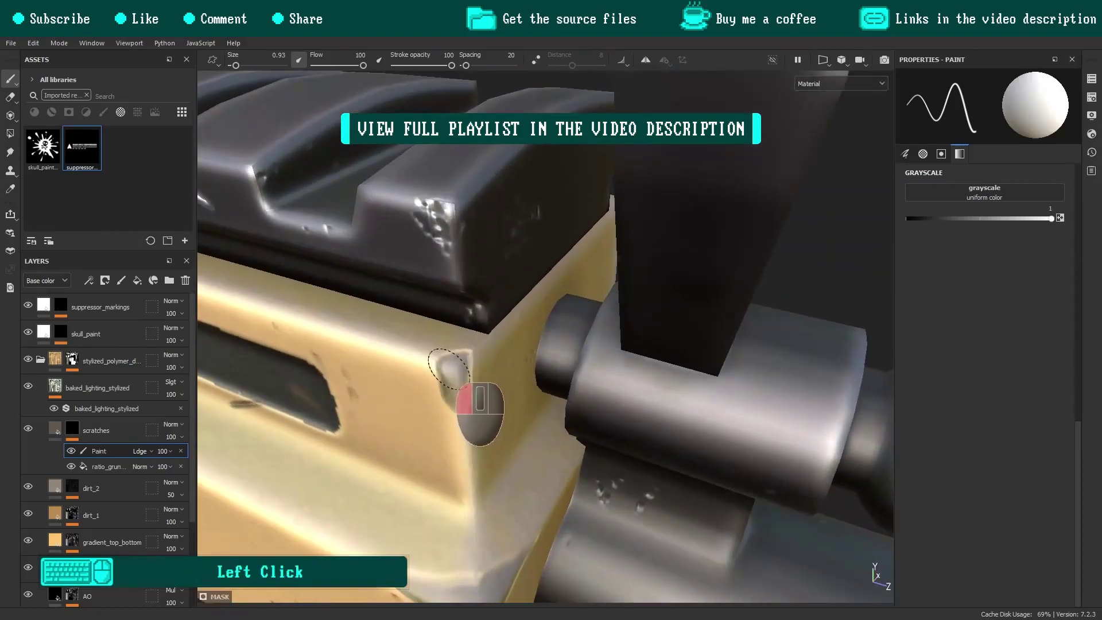
left_click_drag(459, 384, 478, 348, "alt")
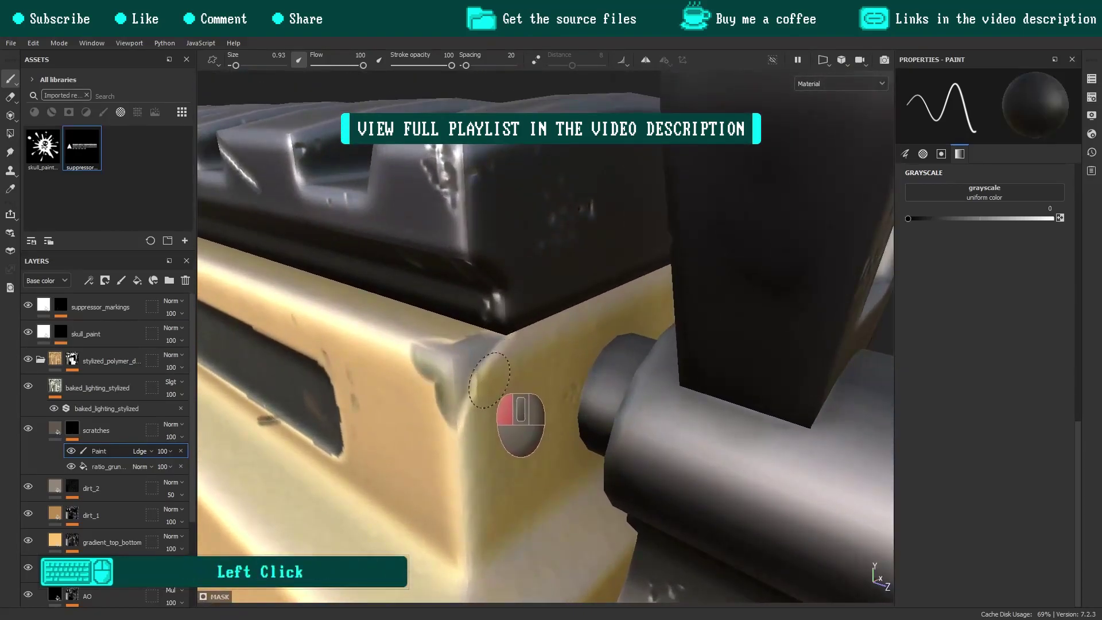
left_click_drag(393, 363, 559, 349, "alt")
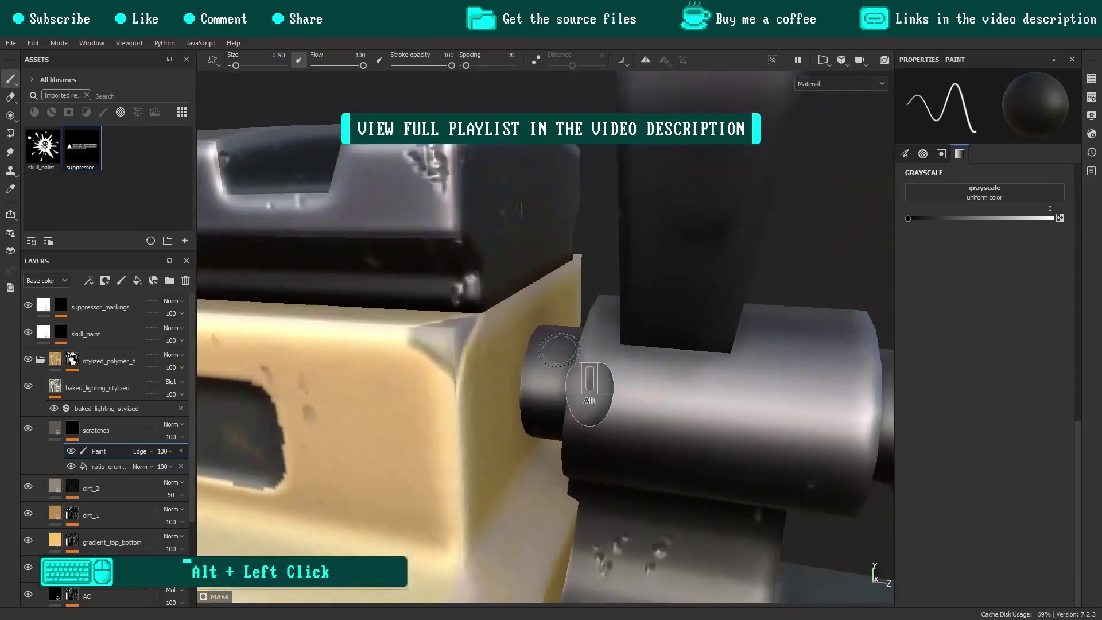
left_click_drag(424, 370, 455, 439, "alt")
right_click_drag(454, 440, 460, 397, "alt")
left_click_drag(461, 397, 485, 368, "alt")
right_click_drag(485, 396, 487, 369, "alt")
Paint a chip on the lower front corner of the receiver's opposite side and trim it to a thin point with grayscale 0.
left_click_drag(487, 370, 241, 333, "alt")
right_click_drag(486, 471, 501, 340, "alt")
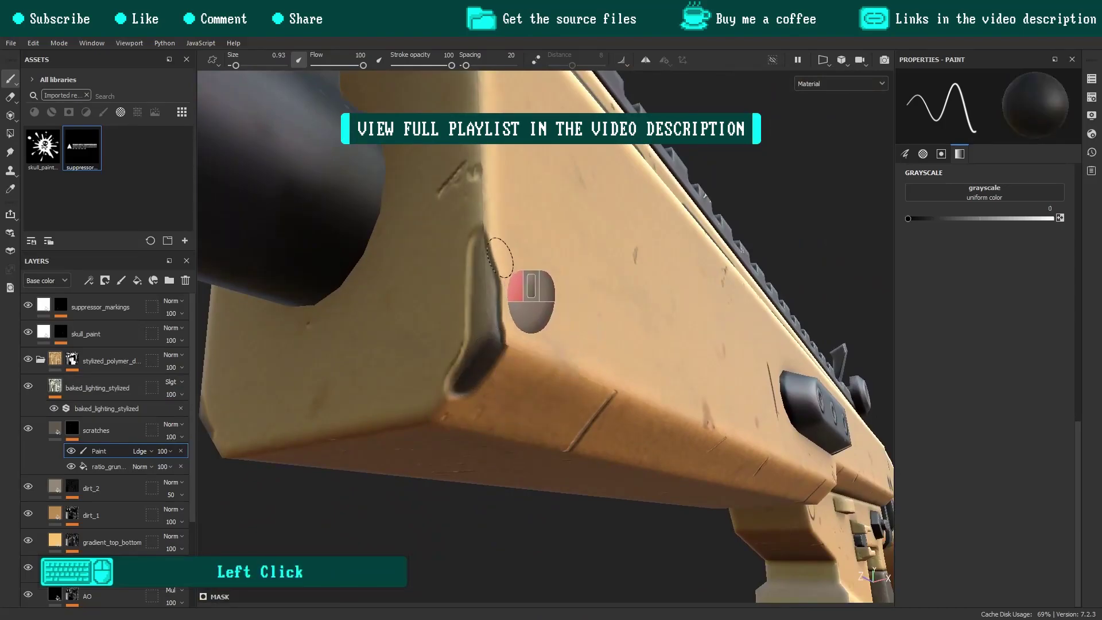
left_click_drag(491, 389, 465, 246, "alt")
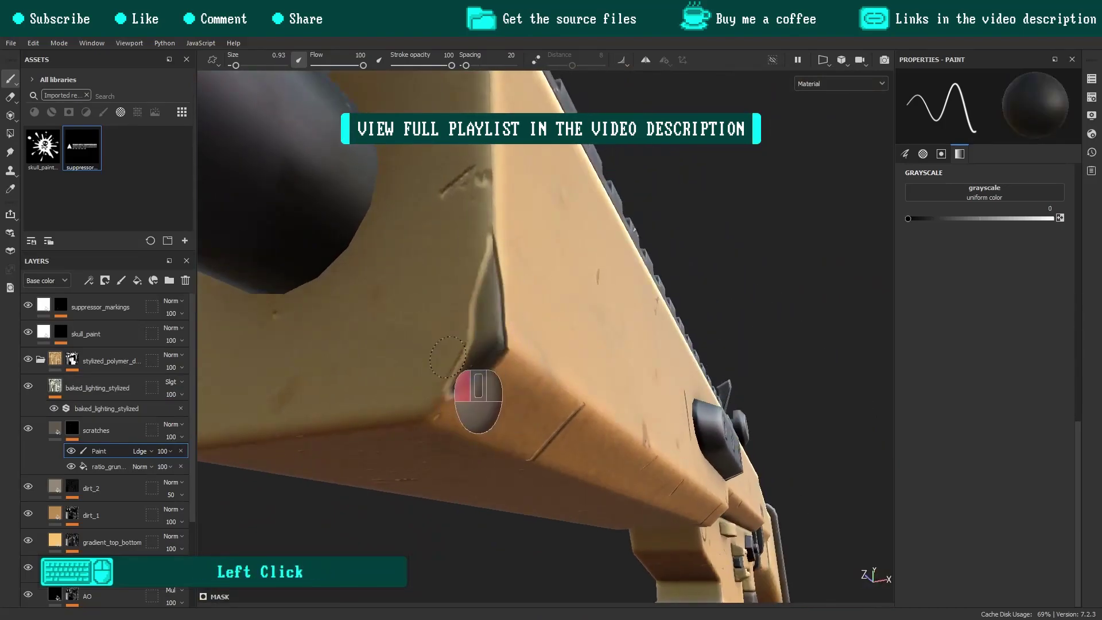
left_click_drag(448, 357, 487, 374, "alt")
right_click_drag(515, 363, 498, 361, "alt")
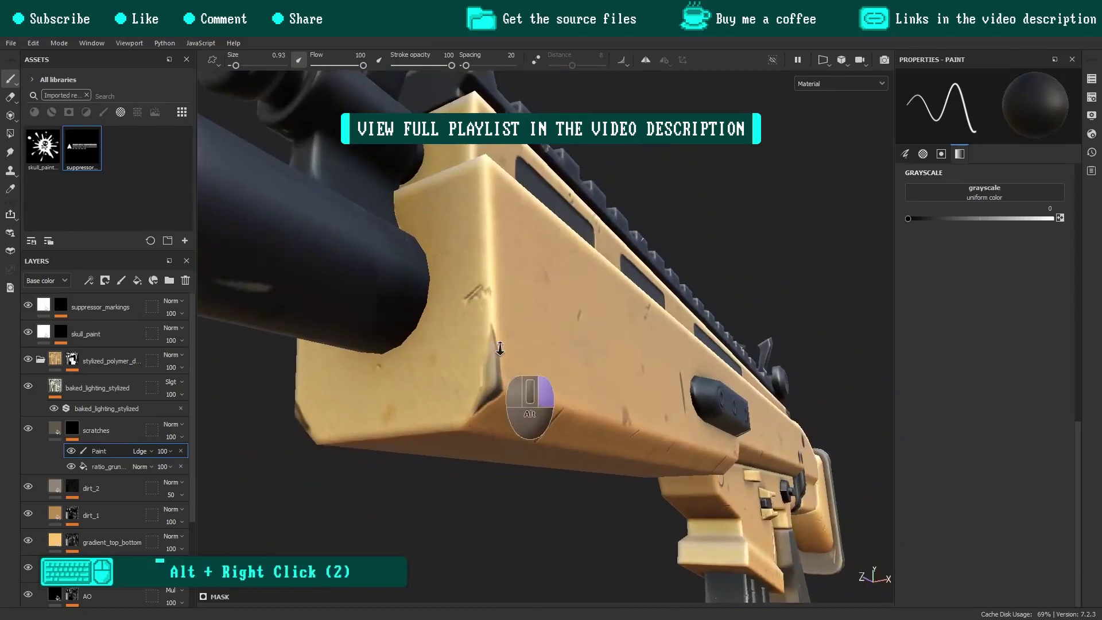
mouse_move(498, 362)
left_mouse_down("alt")
mouse_move(491, 334)
mouse_move(483, 367)
left_mouse_up("alt")
right_click_drag(483, 368, 477, 322, "alt")
Paint a chip on the front corner of the receiver's side ledge below the slots, then trim it to a pointed shape.
key("x")
left_click(476, 315)
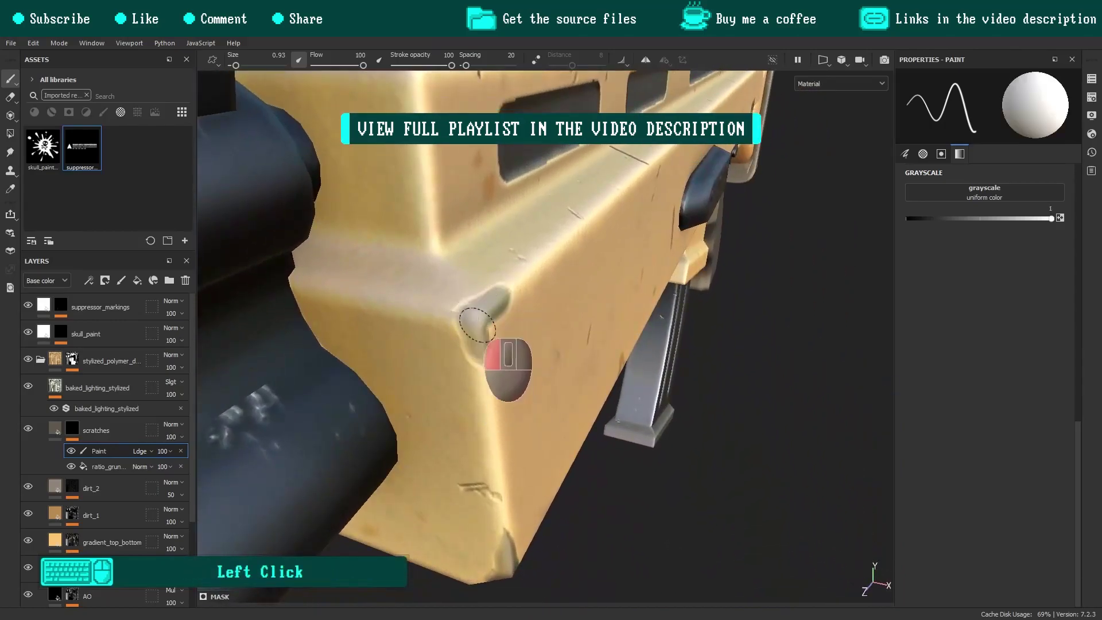
key("x")
left_click_drag(488, 314, 518, 304, "alt")
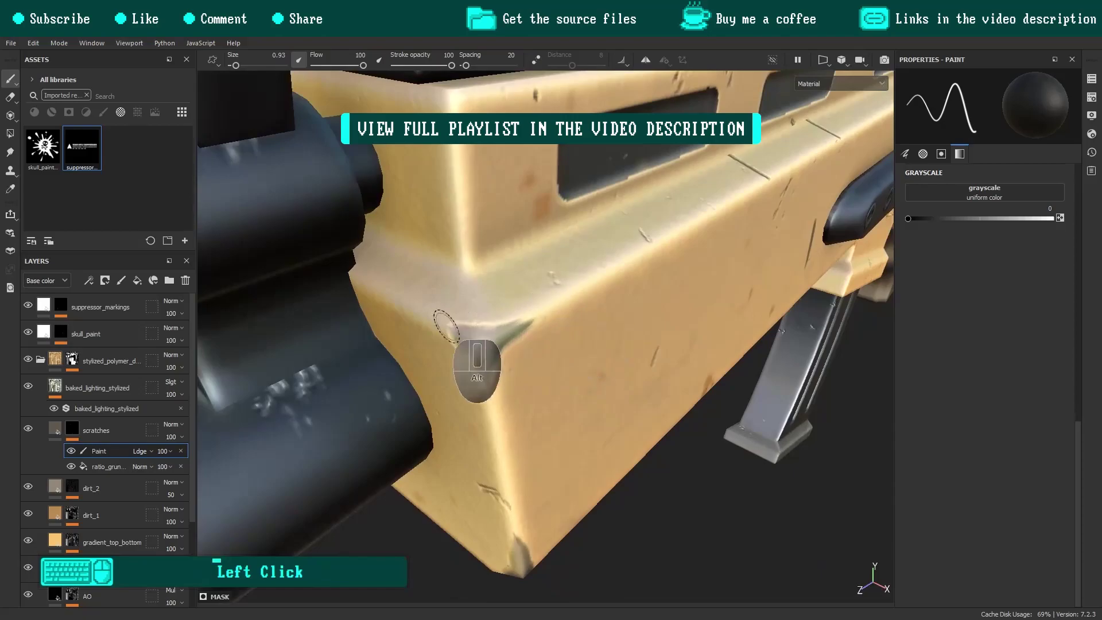
left_click_drag(447, 327, 477, 309, "alt")
mouse_move(487, 338)
left_mouse_down()
mouse_move(463, 385)
mouse_move(505, 342)
left_mouse_up()
right_click_drag(509, 341, 507, 339, "alt")
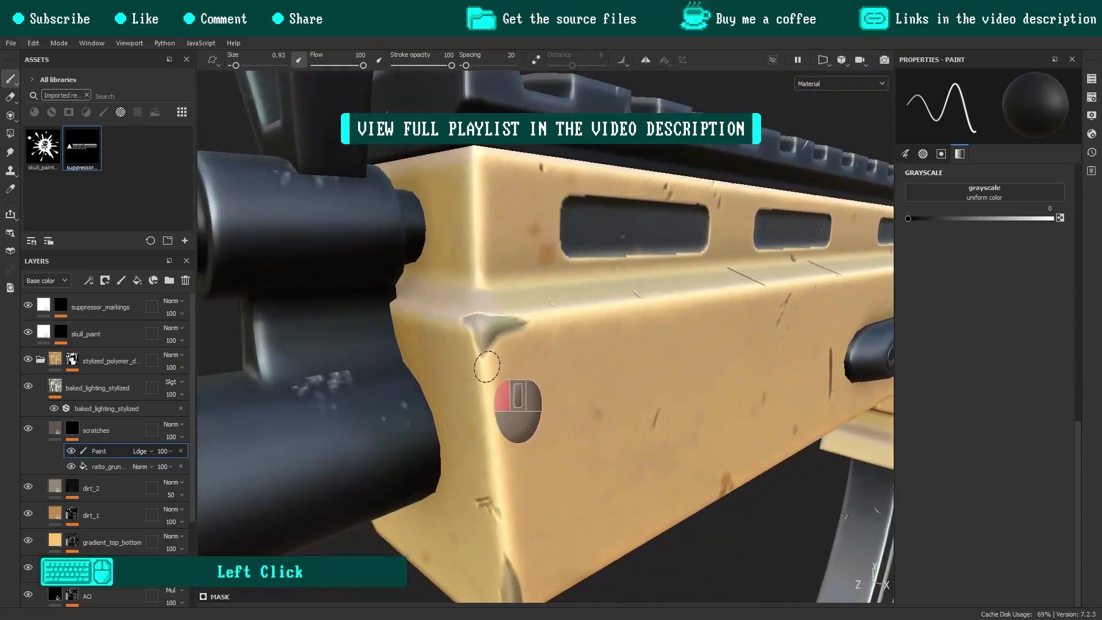
left_click_drag(469, 359, 478, 375, "alt")
Paint a three-pronged chip on the front lower corner of the magazine well with grayscale 1.
right_click_drag(478, 376, 523, 363, "alt")
middle_click_drag(523, 363, 362, 354, "alt")
left_click_drag(361, 353, 546, 314, "alt")
right_click_drag(546, 313, 511, 392, "alt")
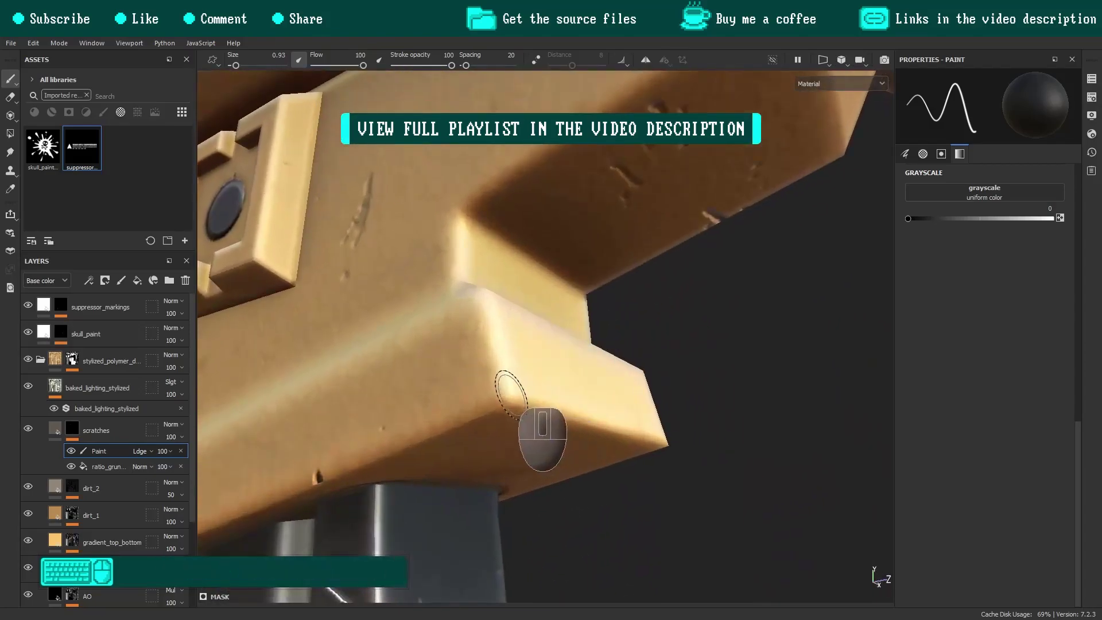
left_click_drag(504, 363, 509, 396, "alt")
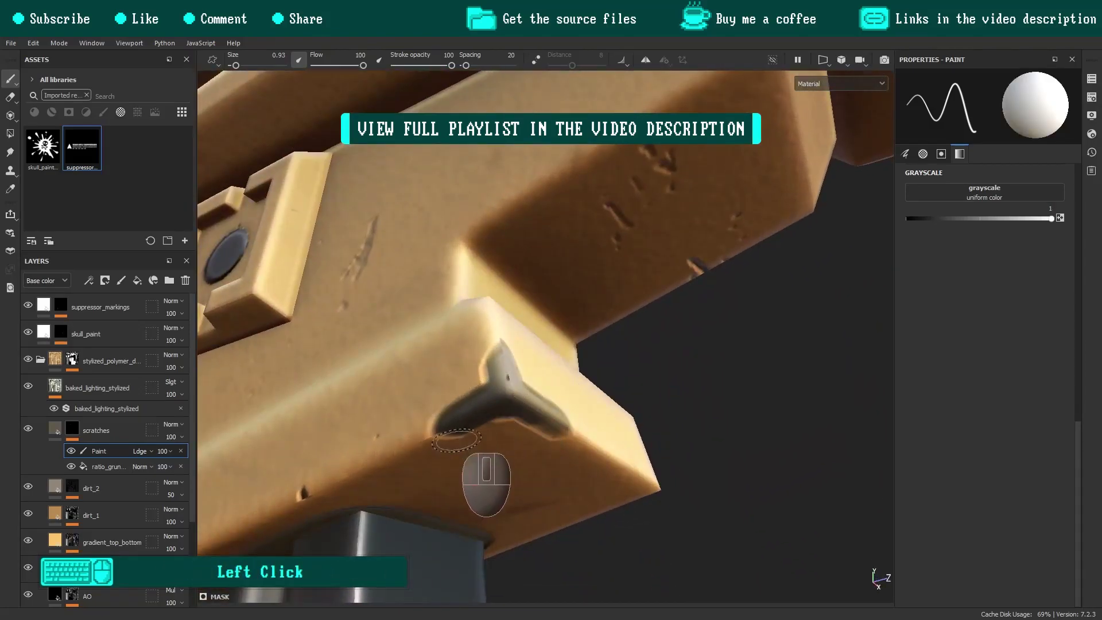
left_click_drag(438, 451, 433, 402, "alt")
Trim the edges of the magazine well's front corner chip to sharp points with grayscale 0.
left_click_drag(487, 341, 577, 327, "alt")
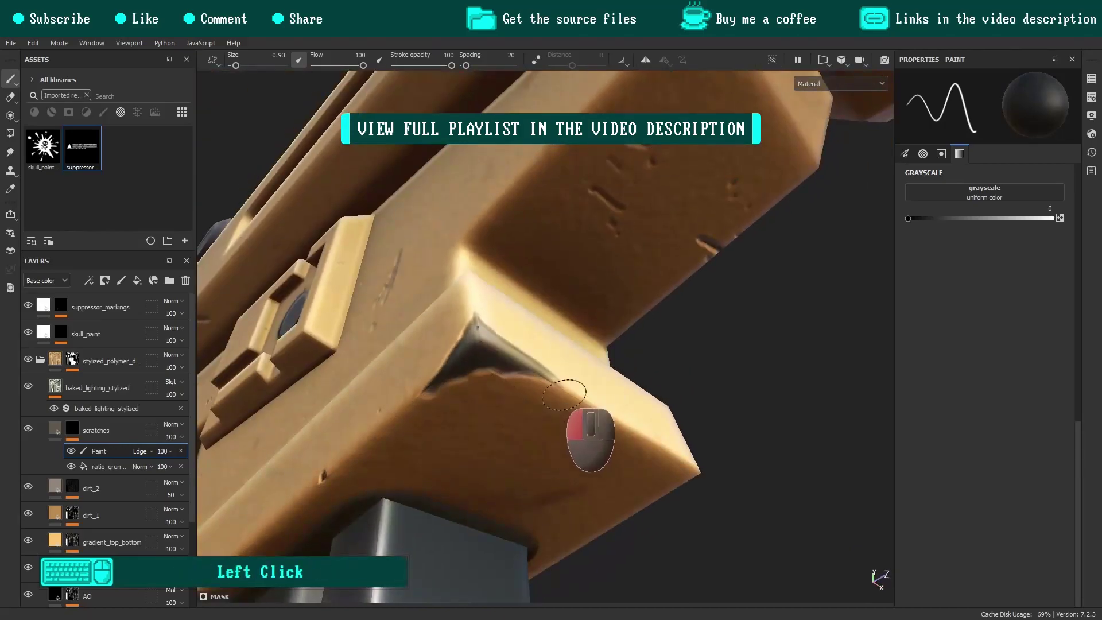
left_click_drag(565, 395, 511, 402, "alt")
mouse_move(509, 368)
left_mouse_down()
mouse_move(627, 288)
mouse_move(597, 299)
left_mouse_up()
left_click_drag(505, 344, 481, 369)
left_click_drag(516, 322, 534, 367, "alt")
right_click_drag(540, 316, 553, 305, "alt")
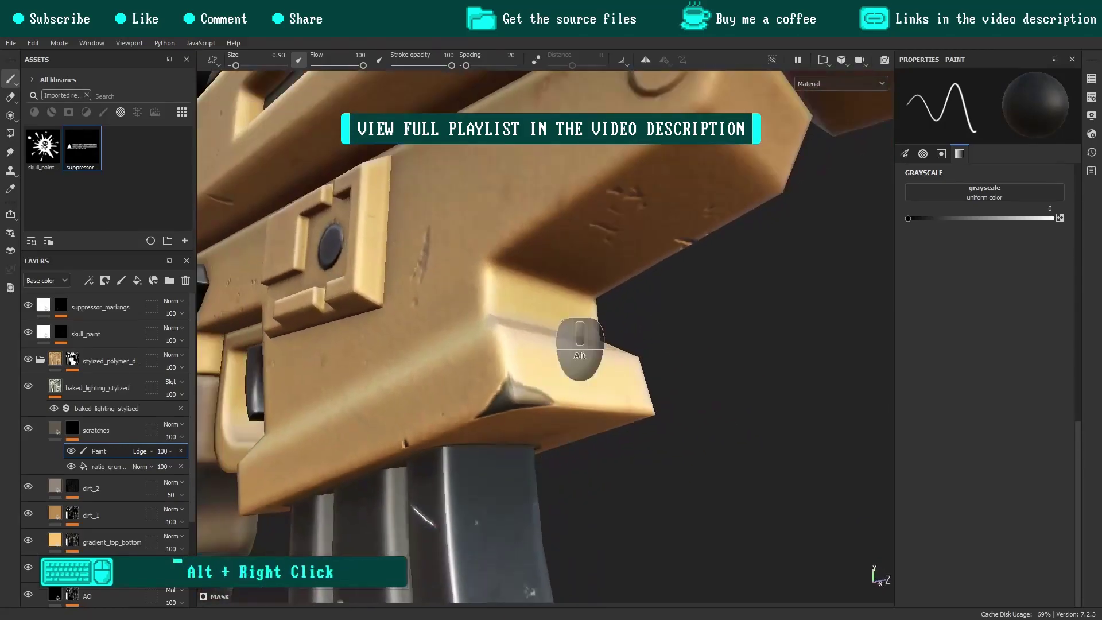
Paint a chip on the magazine well's rear lower corner next to the trigger guard and trim it with grayscale 0.
left_click_drag(554, 305, 574, 402, "alt")
right_click_drag(574, 402, 523, 416, "shift")
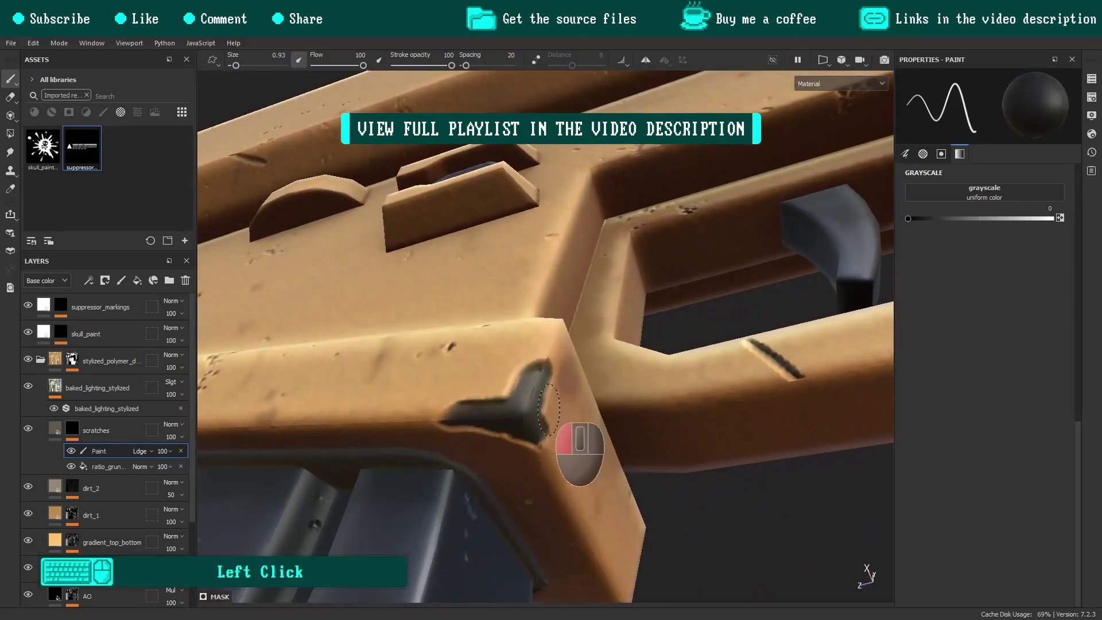
mouse_move(548, 409)
left_mouse_down("alt")
mouse_move(561, 418)
mouse_move(495, 395)
mouse_move(488, 454)
left_mouse_up("alt")
right_click_drag(488, 454, 445, 480, "alt")
left_click_drag(445, 480, 549, 497)
mouse_move(549, 496)
right_mouse_down("alt")
mouse_move(580, 485)
mouse_move(500, 368)
right_mouse_up("alt")
Paint a chip on the receiver's upper rear corner beside the buttstock and refine its outline with a 0.58 brush.
left_click_drag(502, 376, 541, 394, "alt")
right_click_drag(541, 394, 483, 326, "shift")
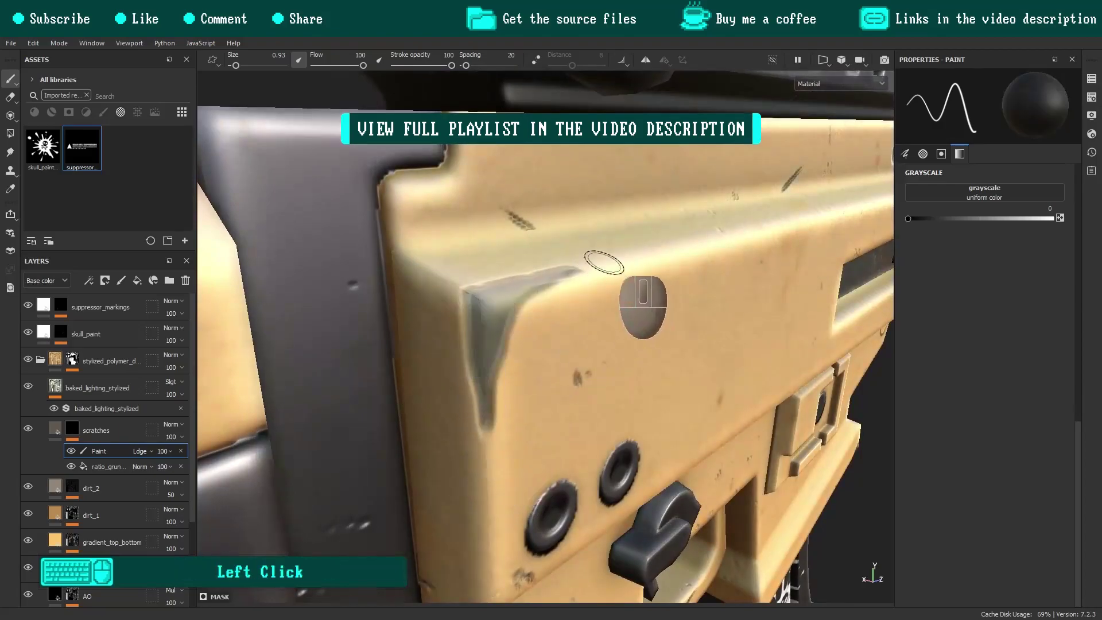
mouse_move(604, 263)
left_mouse_down("alt")
mouse_move(552, 336)
mouse_move(321, 258)
left_mouse_up("alt")
left_click(516, 326)
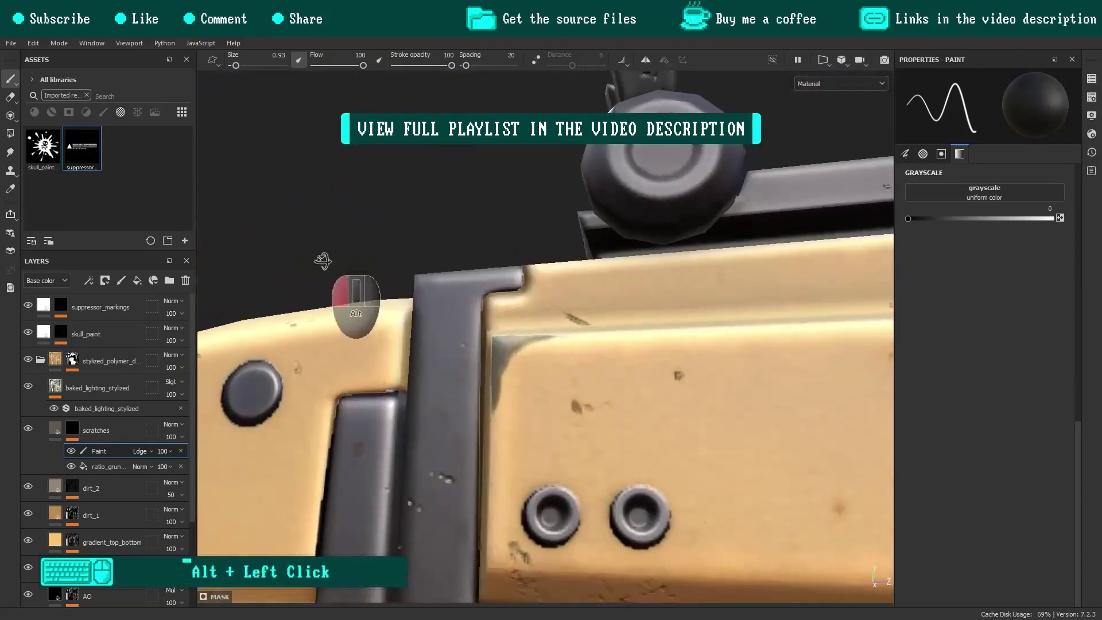
mouse_move(321, 258)
right_mouse_down("alt")
mouse_move(486, 348)
mouse_move(469, 348)
right_mouse_up("alt")
key("x")
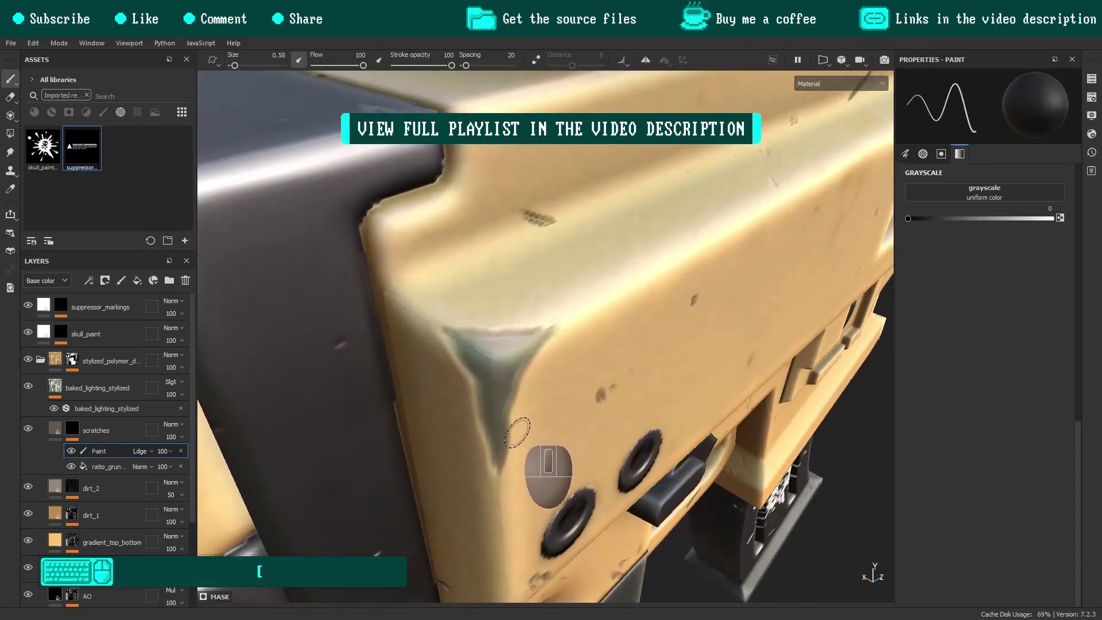
left_click(517, 432)
left_click_drag(471, 385, 520, 410, "alt")
Paint a chip on the receiver's lower rear corner beside the two round bolts and trim its prongs with grayscale 0.
right_click_drag(520, 410, 463, 391, "alt")
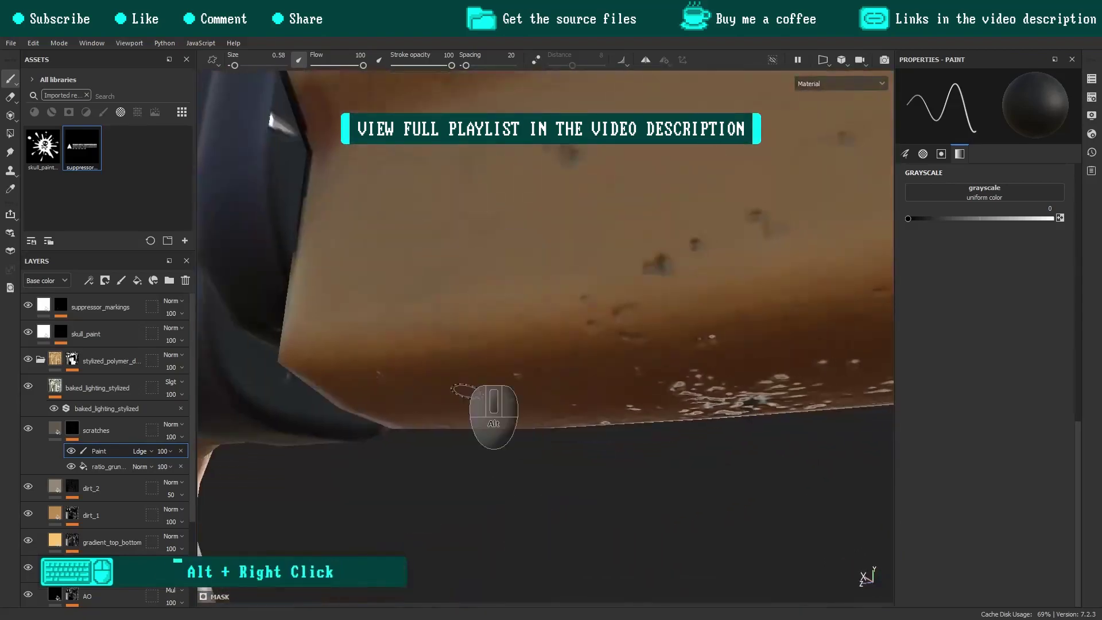
left_click_drag(464, 388, 482, 247, "alt")
mouse_move(483, 247)
middle_mouse_down("alt")
mouse_move(476, 197)
mouse_move(464, 247)
middle_mouse_up("alt")
right_click_drag(464, 247, 468, 310, "shift")
left_click_drag(468, 310, 517, 318, "alt")
mouse_move(516, 319)
right_mouse_down("shift")
mouse_move(558, 327)
mouse_move(530, 318)
right_mouse_up("shift")
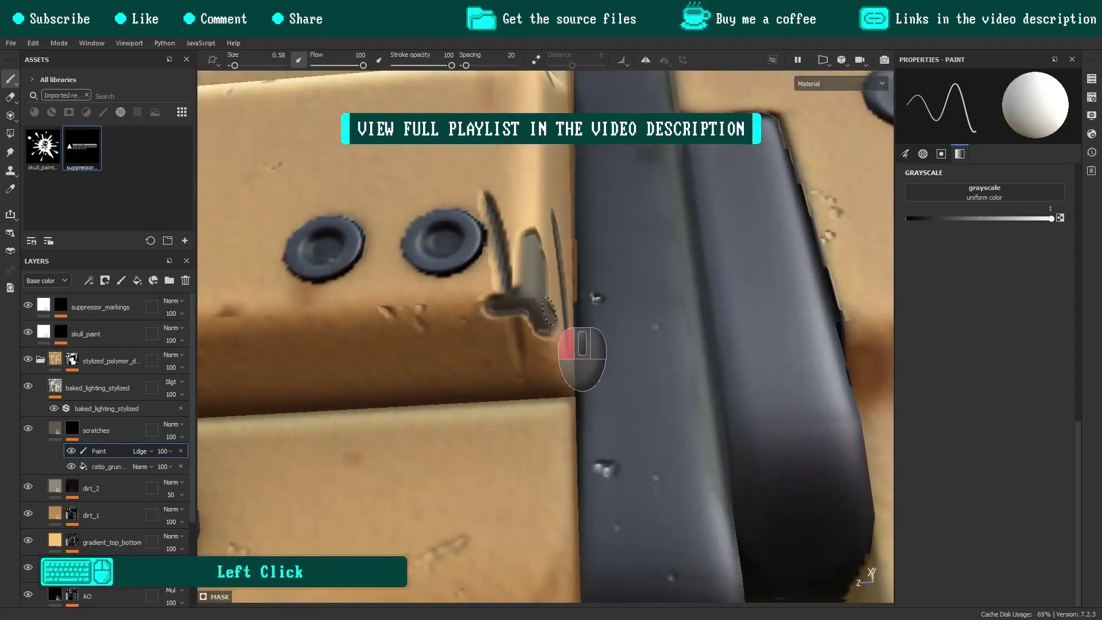
left_click_drag(549, 312, 570, 299, "alt")
key("x")
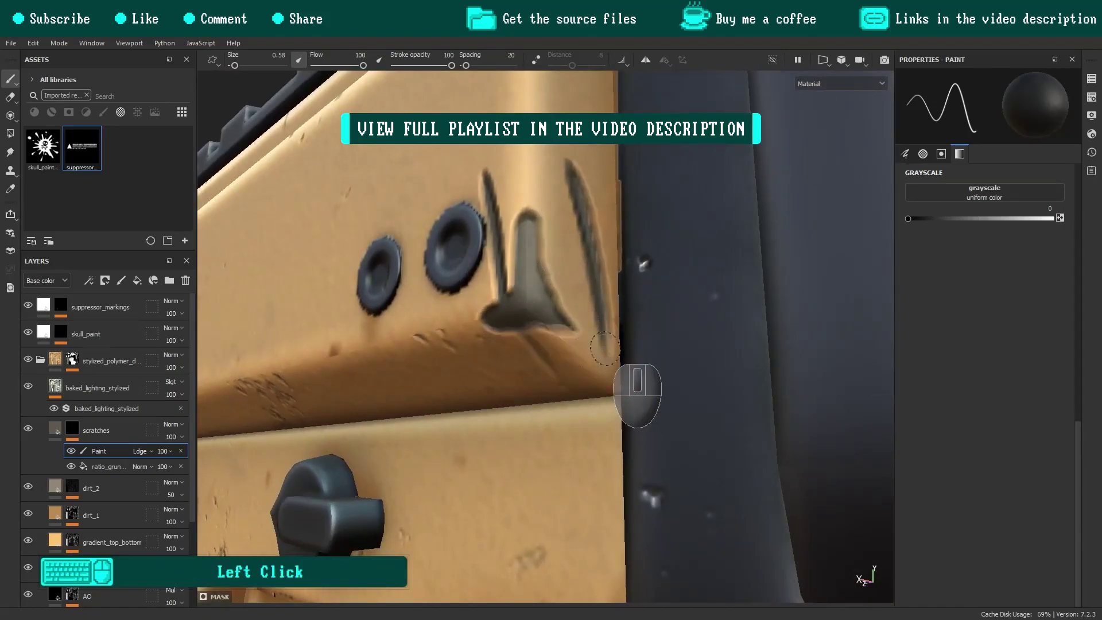
left_click_drag(487, 304, 487, 327, "alt")
Randomize the seed of the ratio_grunge_scratches_rough fill in the scratches mask and reselect the Paint effect.
left_click(109, 467)
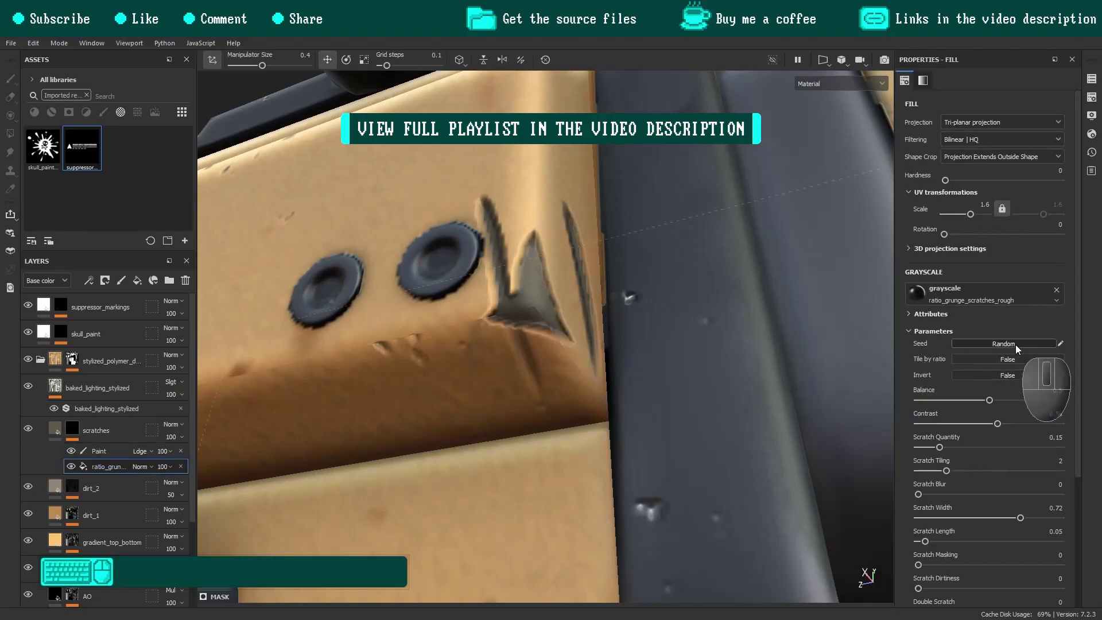
right_click_drag(506, 287, 502, 267, "alt")
left_click_drag(502, 269, 505, 310, "alt")
right_click_drag(506, 313, 496, 346, "alt")
left_click(102, 452)
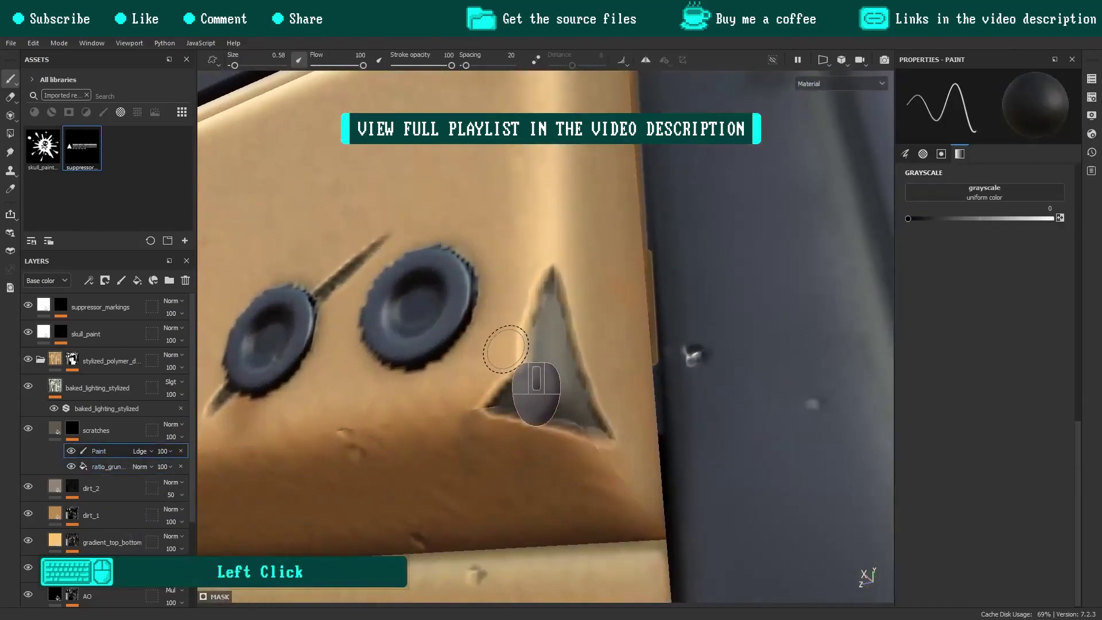
Refine the chip on the receiver's lower rear corner beside the two round bolts, alternating grayscale 1 and 0.
left_click_drag(488, 421, 600, 465, "alt")
right_click_drag(600, 465, 573, 543, "alt")
left_click_drag(573, 543, 568, 342, "alt")
key("x")
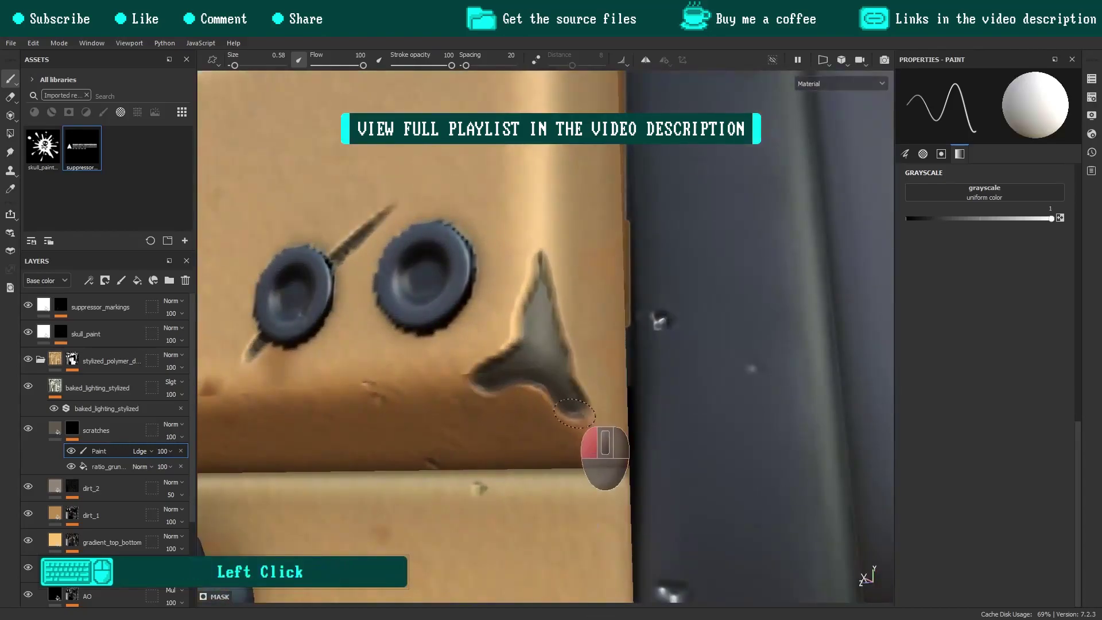
left_click_drag(507, 359, 521, 335, "alt")
key("x")
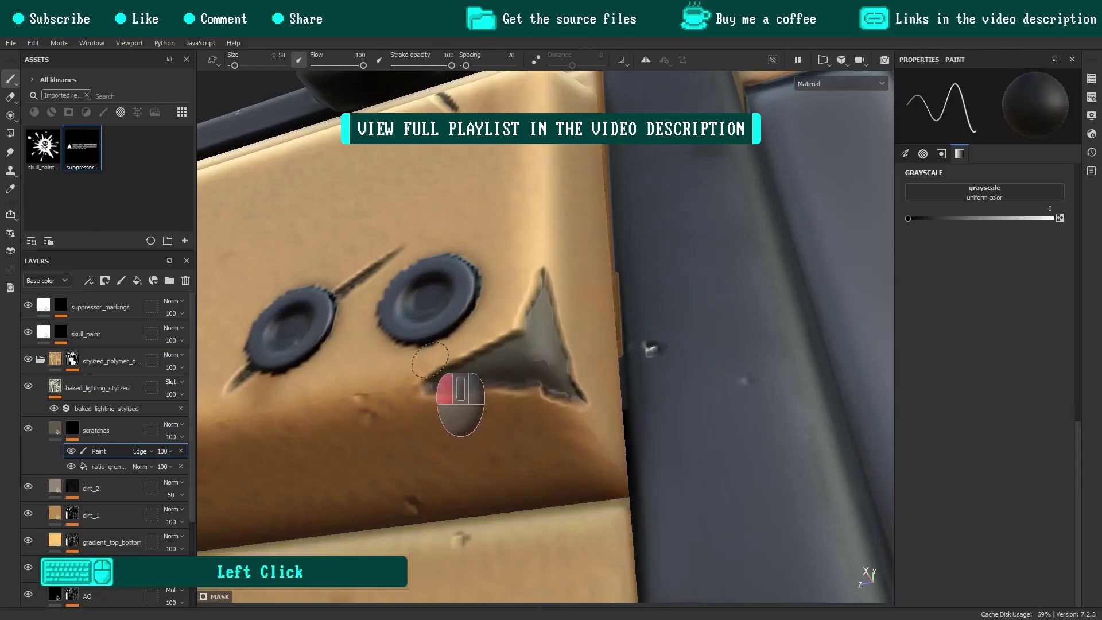
Paint a three-pronged chip with grayscale 1 on the buttstock's upper corner beside the narrower neck.
left_click_drag(504, 422, 442, 430, "alt")
right_click_drag(442, 431, 518, 457, "alt")
right_click_drag(568, 372, 556, 402, "alt")
left_click_drag(555, 403, 567, 438, "alt")
right_click_drag(567, 439, 453, 442, "alt")
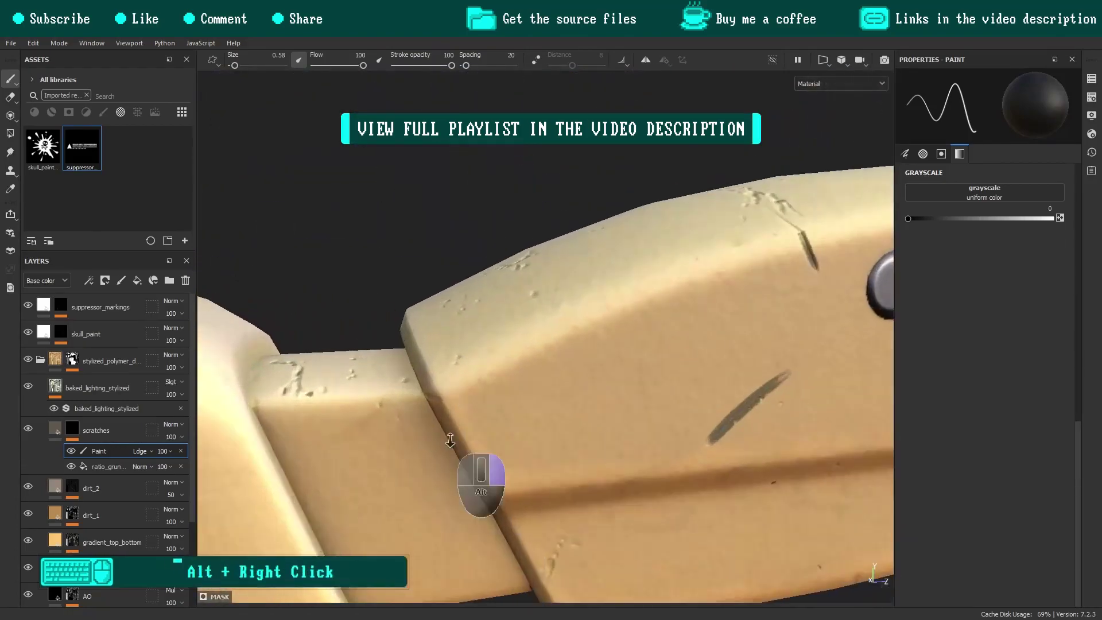
left_click_drag(454, 442, 461, 415, "alt")
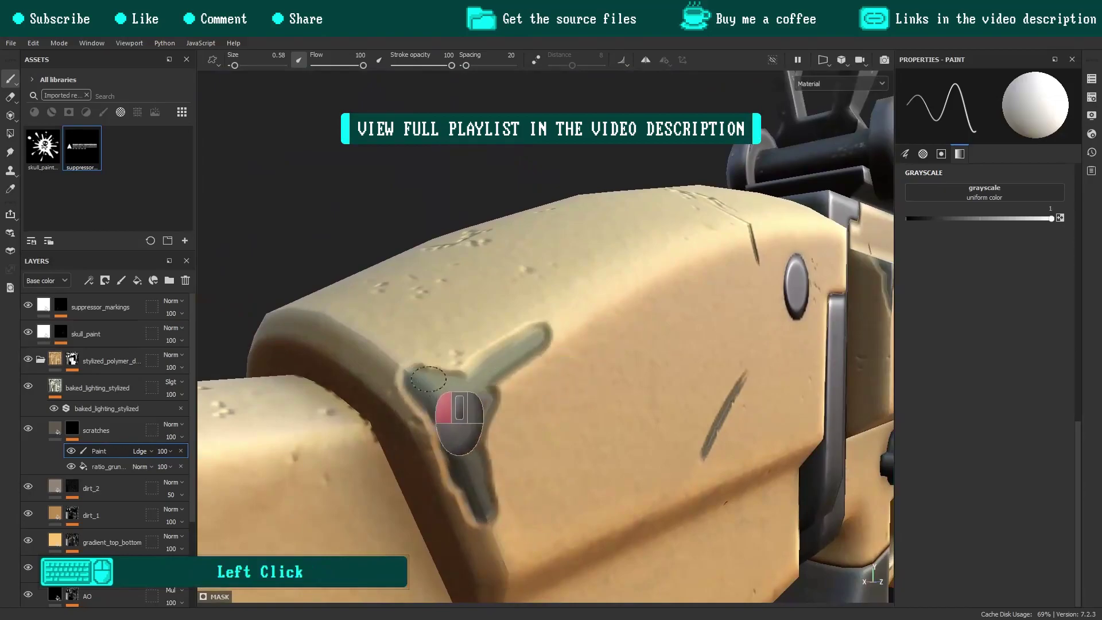
middle_click_drag(552, 336, 506, 350, "alt")
left_click_drag(507, 350, 497, 335, "alt")
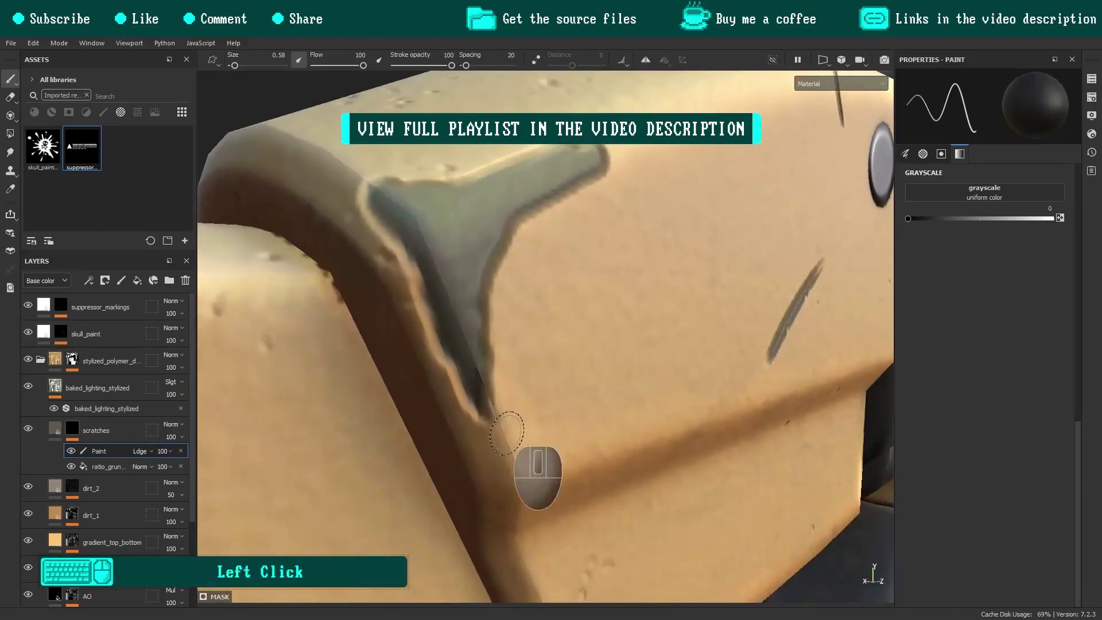
Trim the prongs of the buttstock's upper corner chip to points with grayscale 0.
left_click_drag(432, 353, 459, 408)
mouse_move(507, 225)
left_mouse_down()
mouse_move(600, 175)
mouse_move(506, 155)
left_mouse_up()
mouse_move(488, 154)
left_mouse_down()
mouse_move(564, 141)
mouse_move(591, 155)
left_mouse_up()
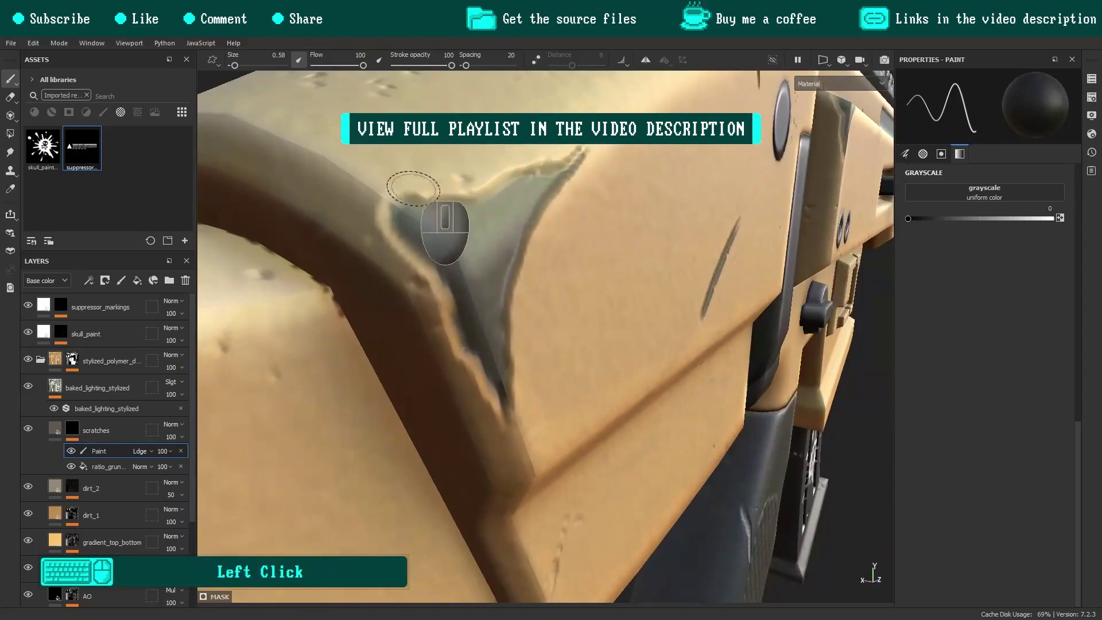
left_click_drag(411, 190, 634, 124)
mouse_move(373, 230)
left_mouse_down()
mouse_move(375, 241)
mouse_move(386, 230)
left_mouse_up()
mouse_move(468, 185)
left_mouse_down()
mouse_move(488, 180)
mouse_move(532, 422)
mouse_move(543, 260)
left_mouse_up()
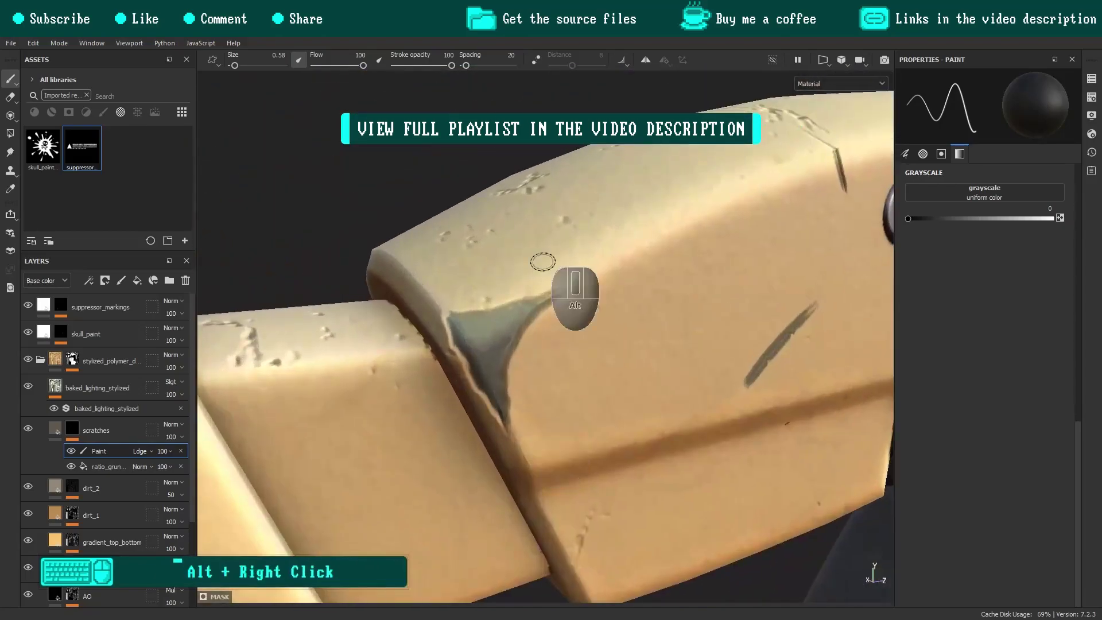
Shorten the upper prong and sharpen the outline of the buttstock corner chip with grayscale 0.
right_click_drag(543, 259, 543, 378, "alt")
left_click_drag(548, 374, 569, 351)
left_click_drag(509, 412, 483, 453)
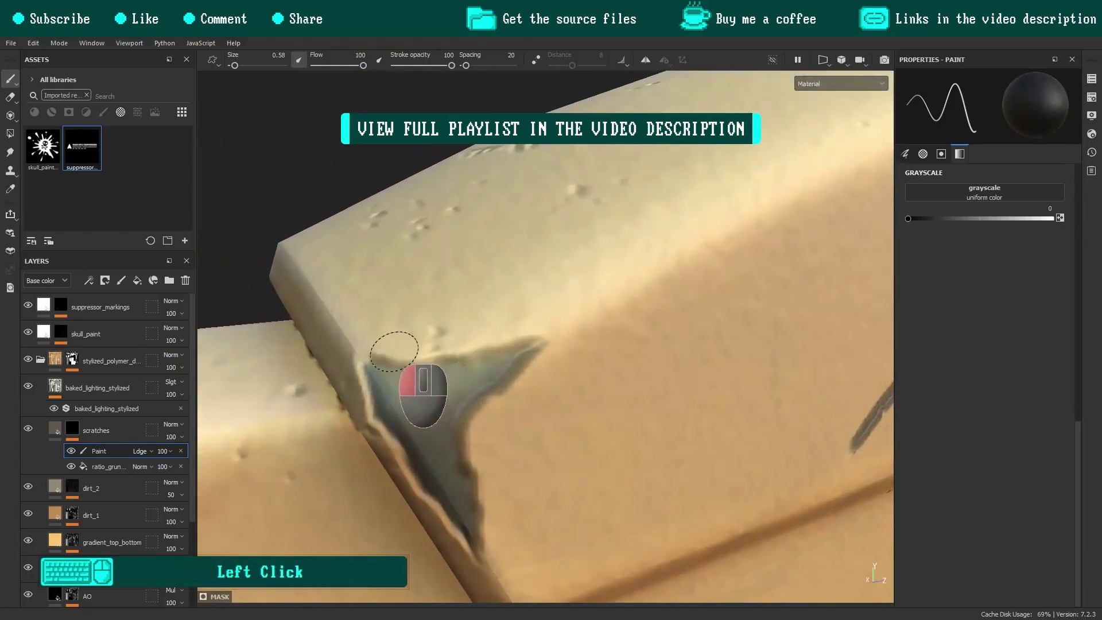
mouse_move(395, 351)
left_mouse_down("alt")
mouse_move(369, 390)
mouse_move(425, 425)
left_mouse_up("alt")
mouse_move(425, 422)
left_mouse_down("alt")
mouse_move(386, 329)
mouse_move(493, 281)
left_mouse_up("alt")
middle_click_drag(500, 279, 552, 263, "alt")
right_click_drag(548, 262, 539, 307, "alt")
mouse_move(487, 370)
left_mouse_down()
mouse_move(476, 407)
mouse_move(492, 315)
left_mouse_up()
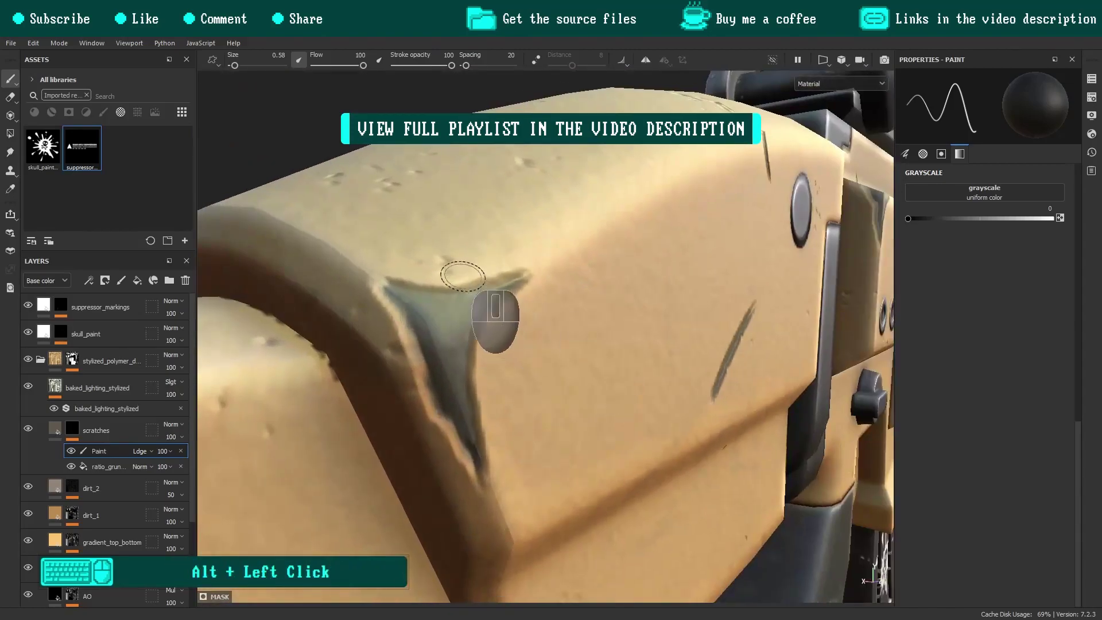
left_click(470, 362)
Collapse the desert polymer folder, expand the dark polymer folder and select its scratches mask.
right_click_drag(383, 311, 599, 378, "alt")
left_click_drag(593, 412, 826, 413, "alt")
right_click_drag(826, 412, 504, 252, "alt")
left_click_drag(501, 252, 579, 395, "alt")
right_click_drag(579, 395, 381, 375, "shift")
left_click(55, 428)
left_click(40, 360)
left_click(40, 387)
left_click(73, 484)
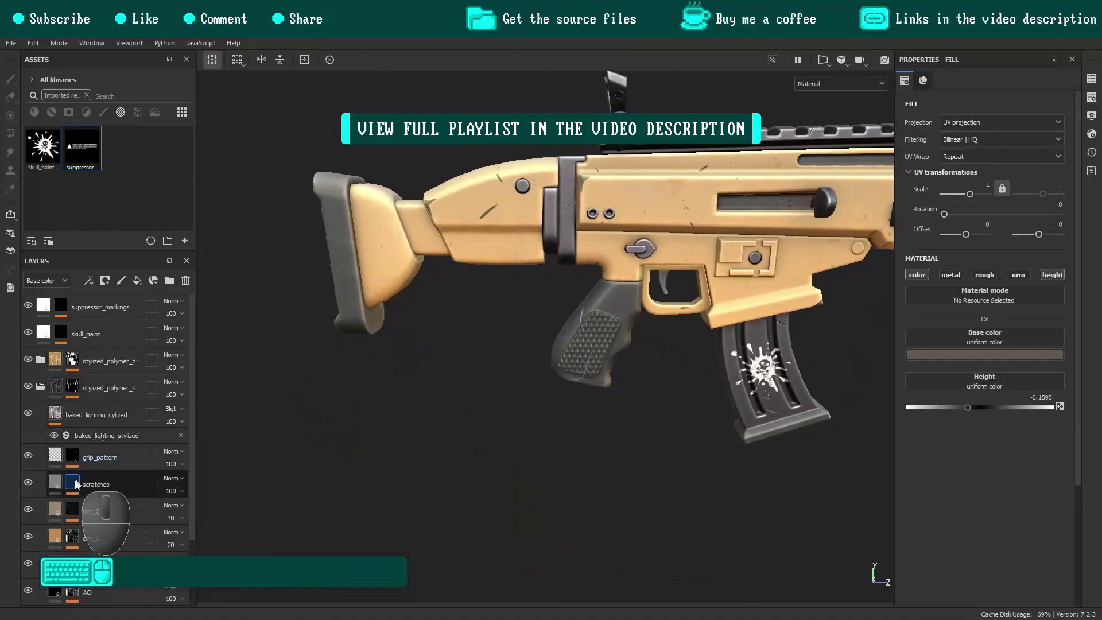
Add a Paint effect to the dark polymer scratches mask and set its blending mode to Linear dodge.
scroll(171, 437, "down", 3)
left_click(89, 281)
left_click(112, 309)
left_click(140, 405)
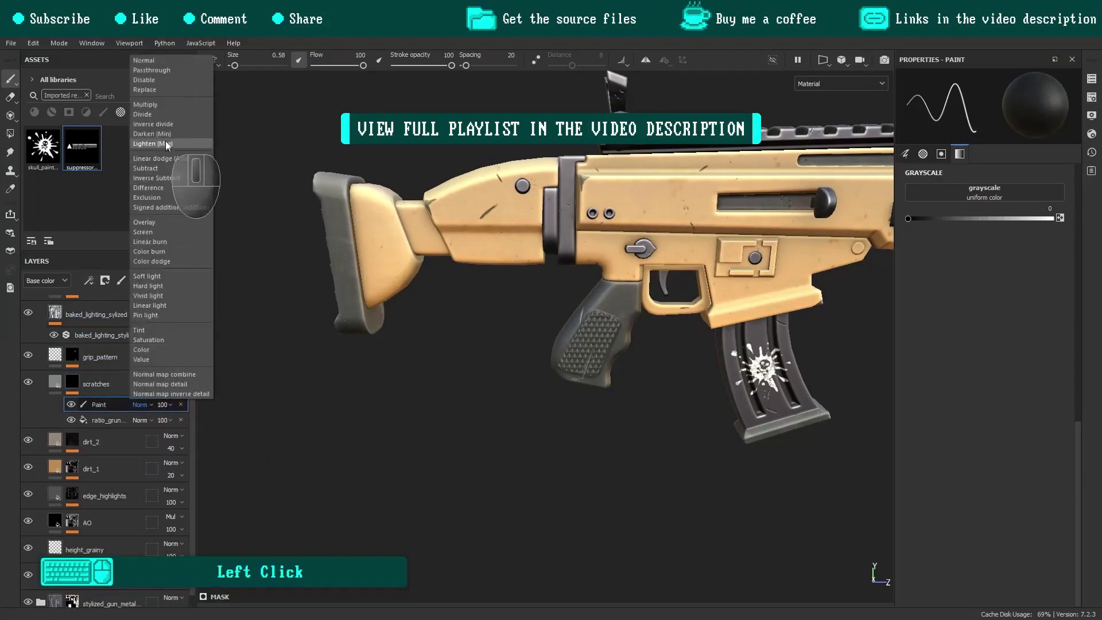
left_click(164, 144)
Paint chips on the pistol grip's bottom front corner and finger ridge, and trim them with grayscale 0.
mouse_move(632, 470)
right_mouse_down("alt")
mouse_move(606, 483)
mouse_move(556, 445)
mouse_move(526, 364)
mouse_move(493, 357)
right_mouse_up("alt")
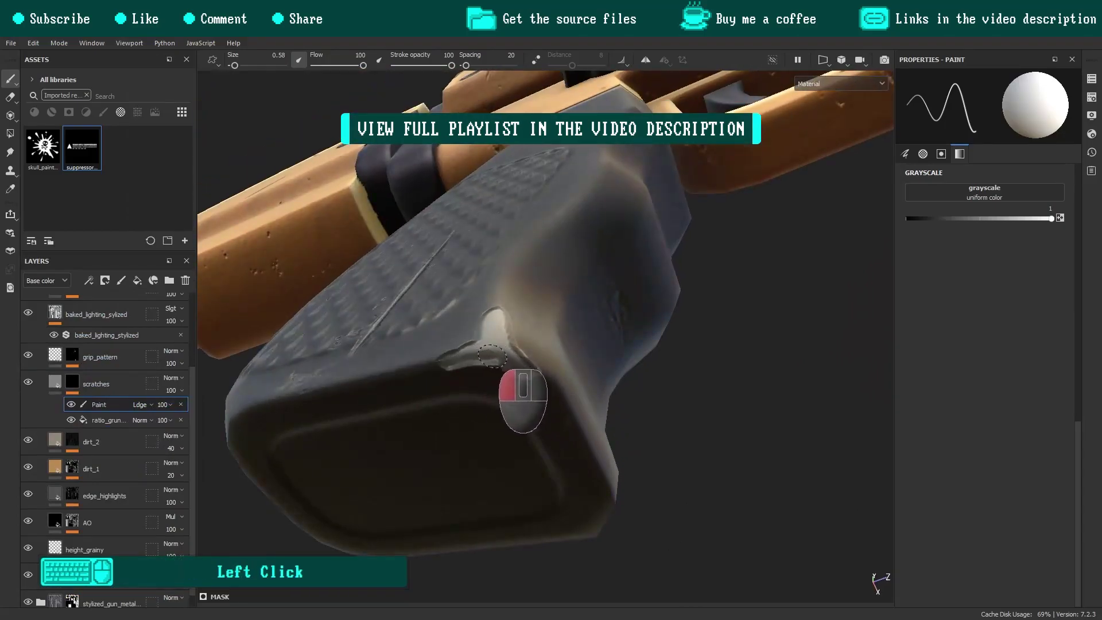
key("x")
mouse_move(526, 333)
left_mouse_down("alt")
mouse_move(555, 377)
mouse_move(520, 339)
left_mouse_up("alt")
mouse_move(511, 330)
left_mouse_down()
mouse_move(460, 319)
mouse_move(512, 303)
mouse_move(593, 331)
mouse_move(490, 379)
mouse_move(558, 314)
left_mouse_up()
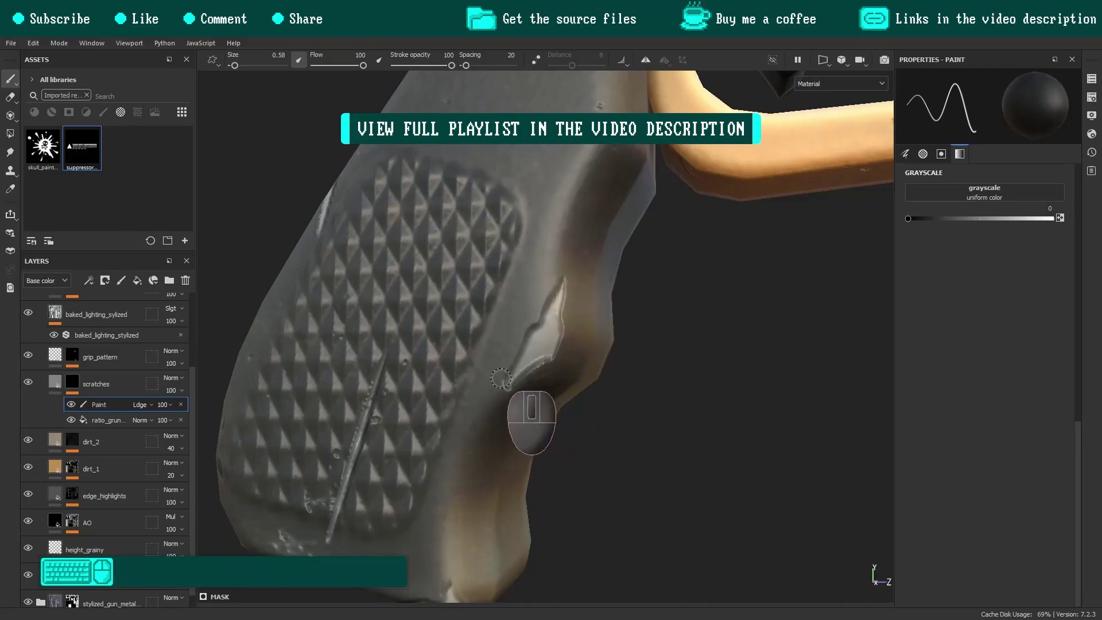
left_click_drag(499, 375, 580, 396, "alt")
Paint a chip with grayscale 1 on the pistol grip's bottom front corner on the opposite side.
right_click_drag(580, 396, 572, 448, "alt")
left_click_drag(572, 448, 609, 402, "alt")
right_click_drag(609, 402, 627, 497, "alt")
left_click_drag(626, 497, 517, 436, "alt")
right_click_drag(517, 437, 531, 423, "alt")
mouse_move(531, 423)
left_mouse_down("alt")
mouse_move(579, 481)
mouse_move(550, 482)
left_mouse_up("alt")
key("x")
left_click_drag(639, 496, 597, 459, "alt")
right_click_drag(598, 459, 531, 450, "shift")
Trim the chip on the opposite side of the grip's bottom with grayscale 0.
key("x")
left_click_drag(482, 436, 493, 424)
right_click_drag(493, 423, 505, 402, "alt")
left_click_drag(506, 391, 525, 377)
left_click_drag(631, 425, 568, 402, "alt")
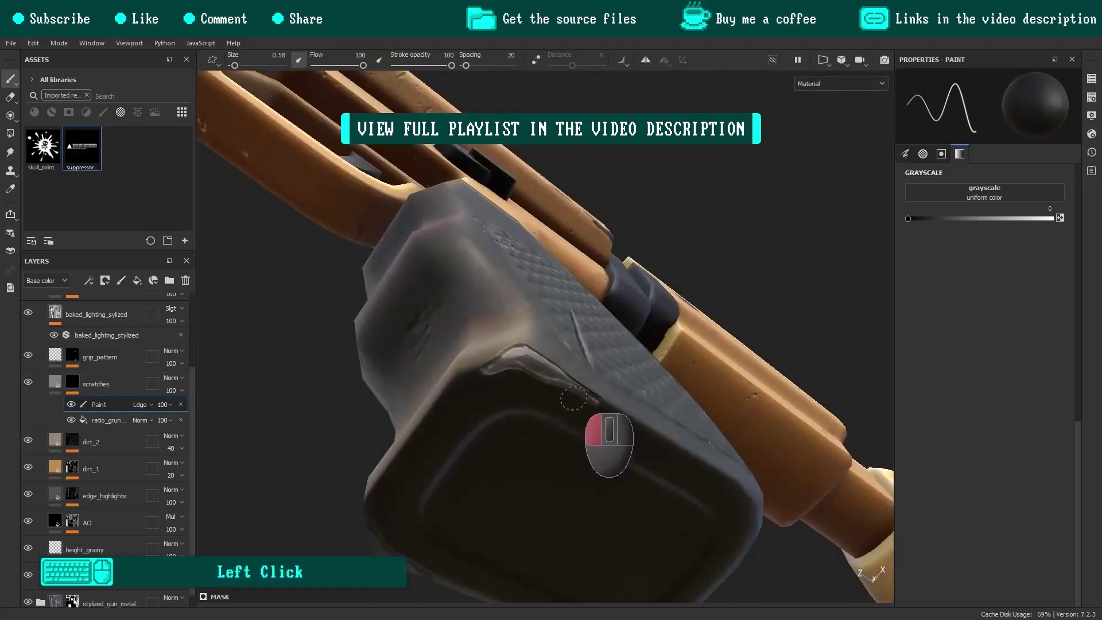
right_click_drag(568, 402, 509, 347, "alt")
Paint a chip with grayscale 1 on the front corner of the magazine's base plate.
left_click_drag(508, 347, 489, 381, "alt")
right_click_drag(490, 380, 522, 405, "shift")
middle_click_drag(522, 405, 610, 344, "alt")
right_click_drag(611, 344, 485, 387, "alt")
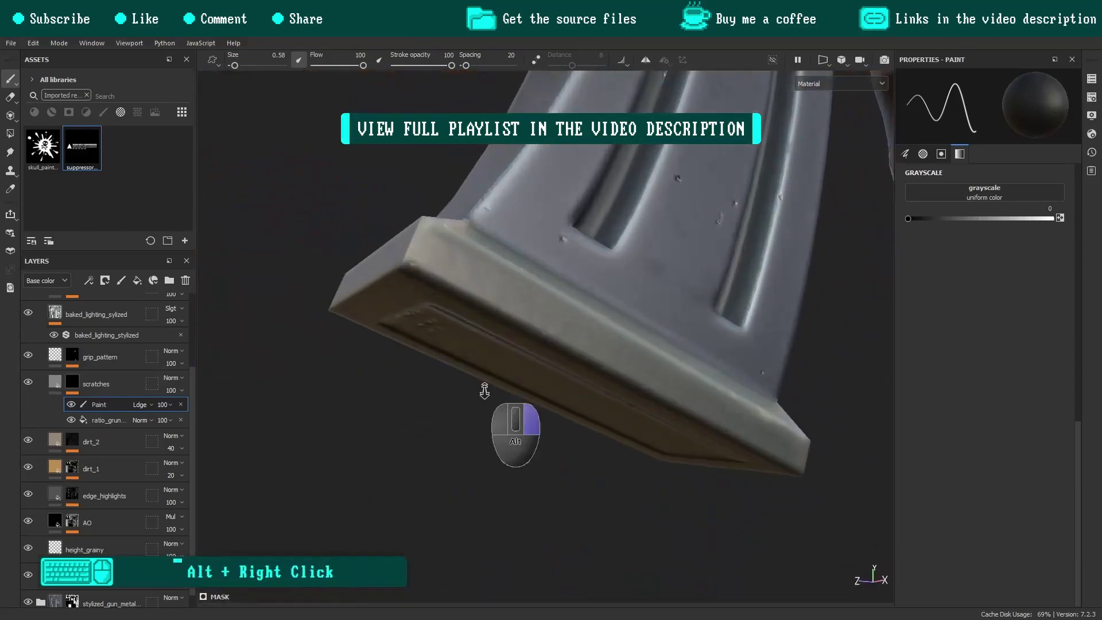
middle_click_drag(485, 388, 502, 326, "alt")
left_click_drag(487, 357, 472, 346, "alt")
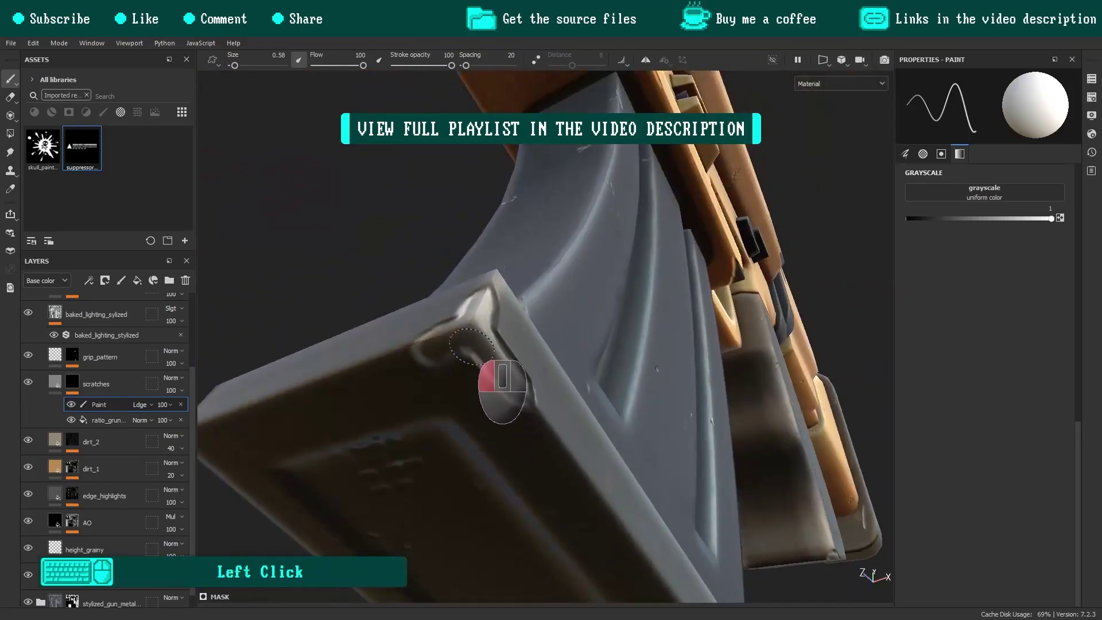
left_click_drag(398, 345, 422, 333)
mouse_move(433, 339)
left_mouse_down("alt")
mouse_move(528, 368)
mouse_move(464, 344)
mouse_move(494, 339)
left_mouse_up("alt")
Trim the chip on the base plate's front corner with grayscale 0.
key("x")
mouse_move(460, 330)
left_mouse_down()
mouse_move(447, 335)
mouse_move(488, 316)
left_mouse_up()
mouse_move(453, 290)
left_mouse_down()
mouse_move(421, 288)
mouse_move(422, 398)
mouse_move(470, 377)
mouse_move(461, 410)
mouse_move(417, 398)
mouse_move(460, 430)
mouse_move(391, 383)
mouse_move(489, 471)
left_mouse_up()
right_click_drag(489, 470, 497, 517, "alt")
Paint a chip on the rear corner of the magazine's base plate and taper its prongs with grayscale 0.
right_click_drag(505, 402, 553, 374, "shift")
left_click_drag(553, 373, 600, 368, "alt")
middle_click_drag(600, 368, 596, 398, "alt")
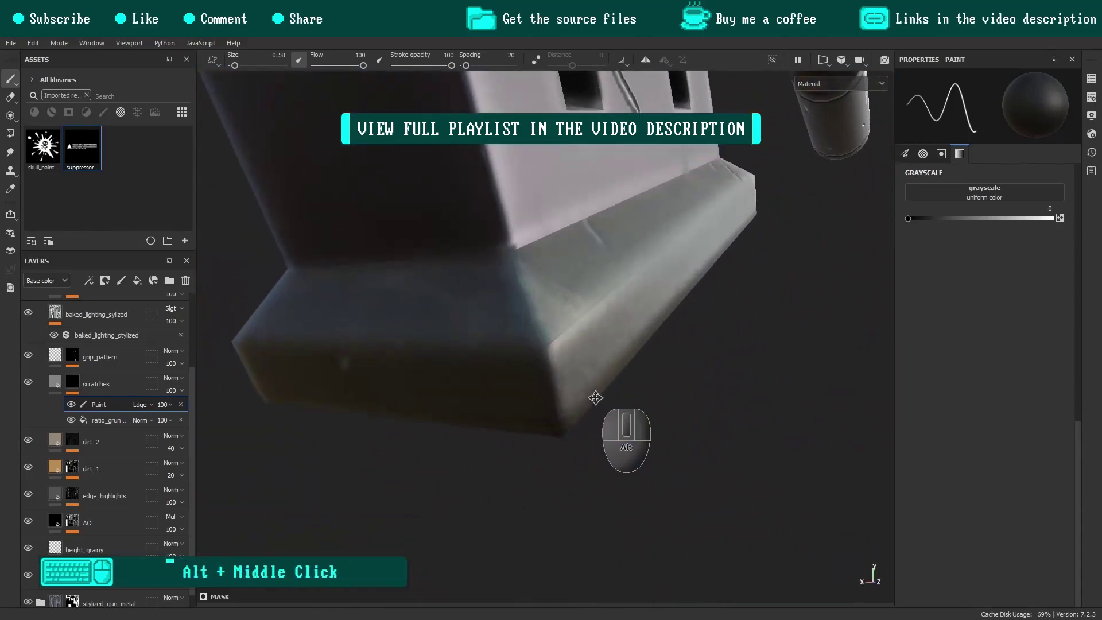
right_click_drag(596, 398, 556, 357, "shift")
key("x")
left_click_drag(556, 345, 471, 354)
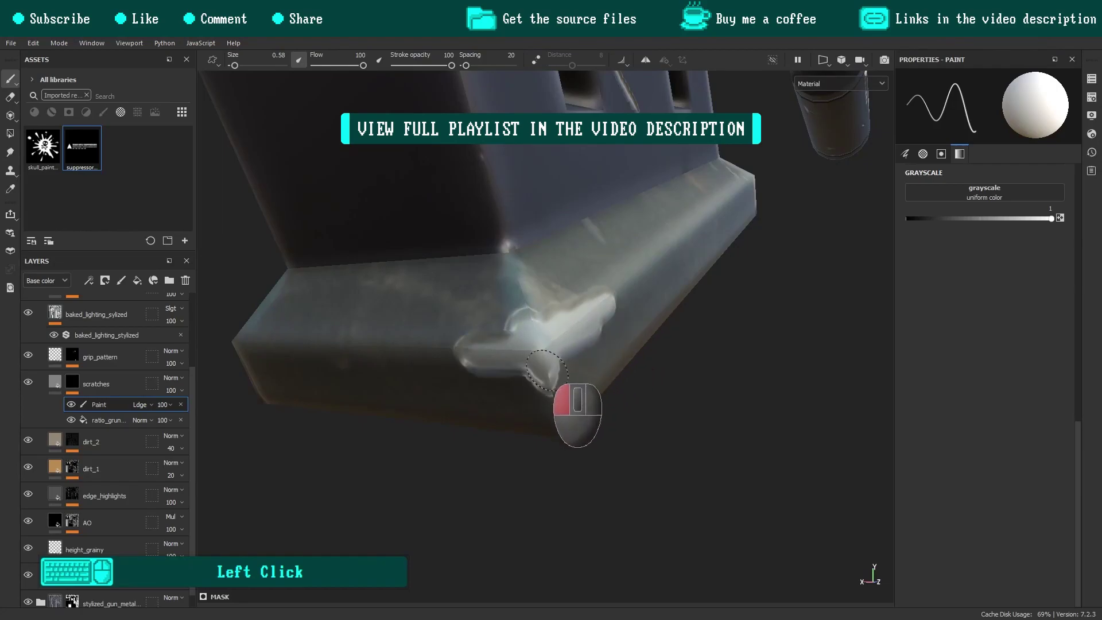
mouse_move(627, 292)
left_mouse_down("alt")
mouse_move(666, 250)
mouse_move(531, 340)
left_mouse_up("alt")
left_click_drag(531, 340, 498, 346)
right_click_drag(486, 400, 558, 435, "alt")
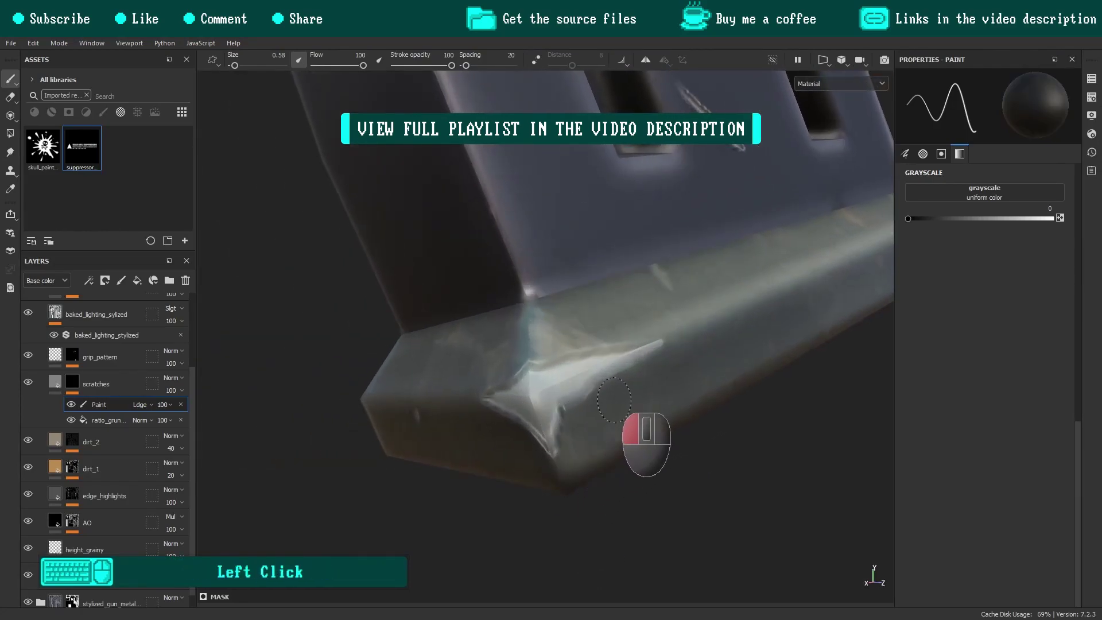
left_click_drag(614, 401, 628, 398)
Paint a long chip with grayscale 1 along the upper rear edge of the buttstock's dark pad.
right_click_drag(627, 397, 602, 206, "alt")
left_click_drag(601, 207, 618, 253, "alt")
right_click_drag(617, 253, 565, 247, "alt")
left_click_drag(565, 247, 425, 189, "alt")
mouse_move(425, 190)
right_mouse_down("alt")
mouse_move(455, 201)
mouse_move(508, 253)
right_mouse_up("alt")
right_click_drag(509, 252, 534, 260, "shift")
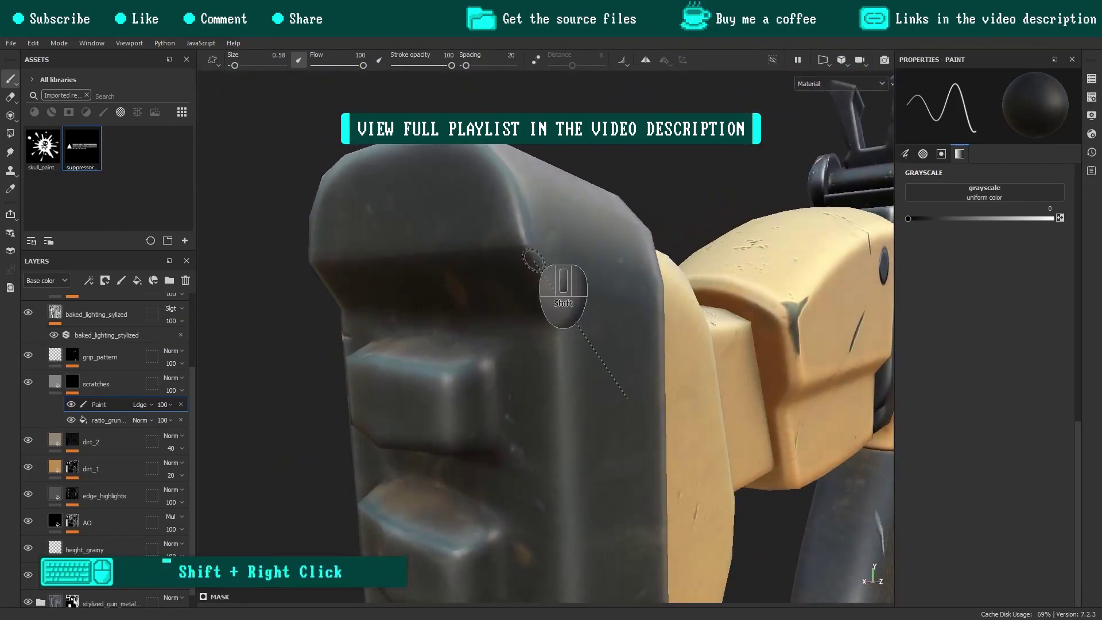
key("x")
left_click_drag(534, 261, 506, 189)
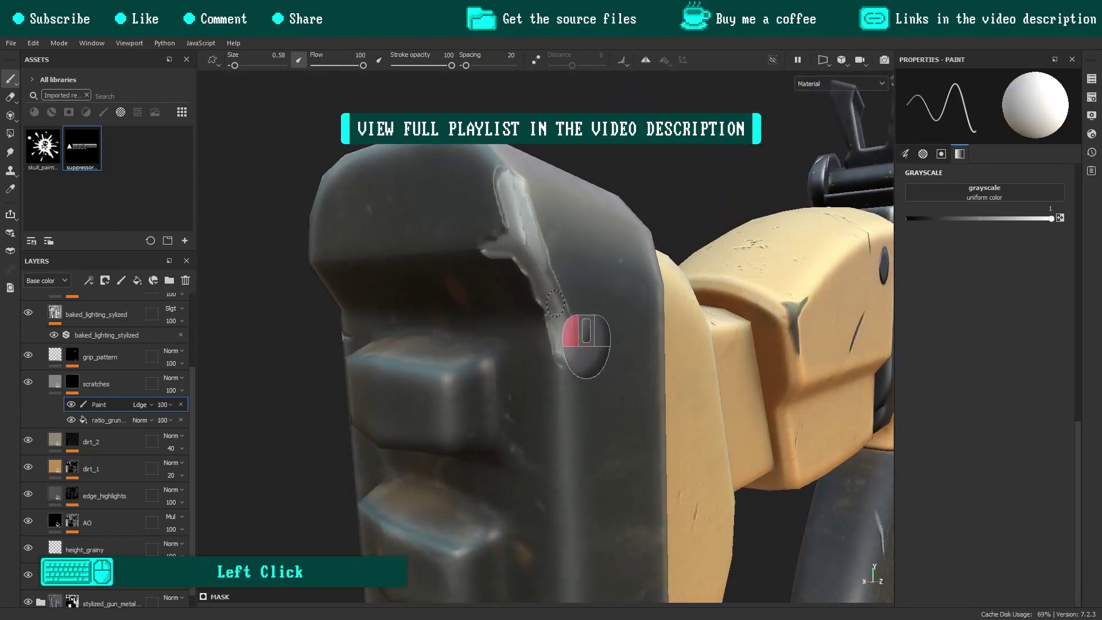
Thin the chip on the butt pad's upper edge with grayscale 0.
key("x")
left_click_drag(551, 269, 474, 275, "alt")
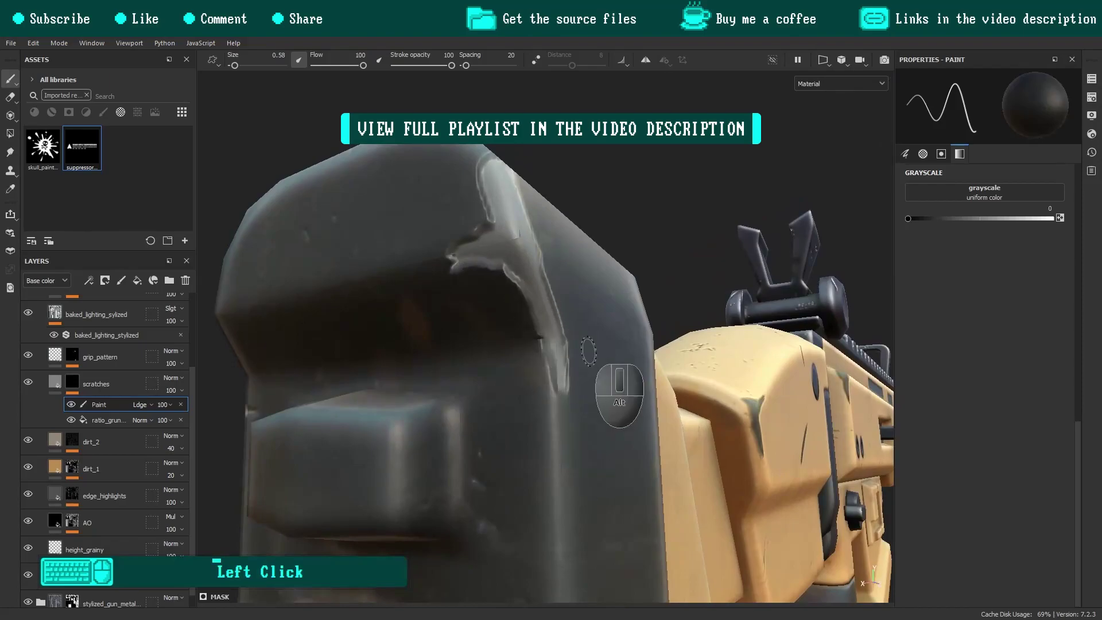
left_click_drag(589, 351, 481, 413, "alt")
left_click_drag(522, 464, 478, 410, "alt")
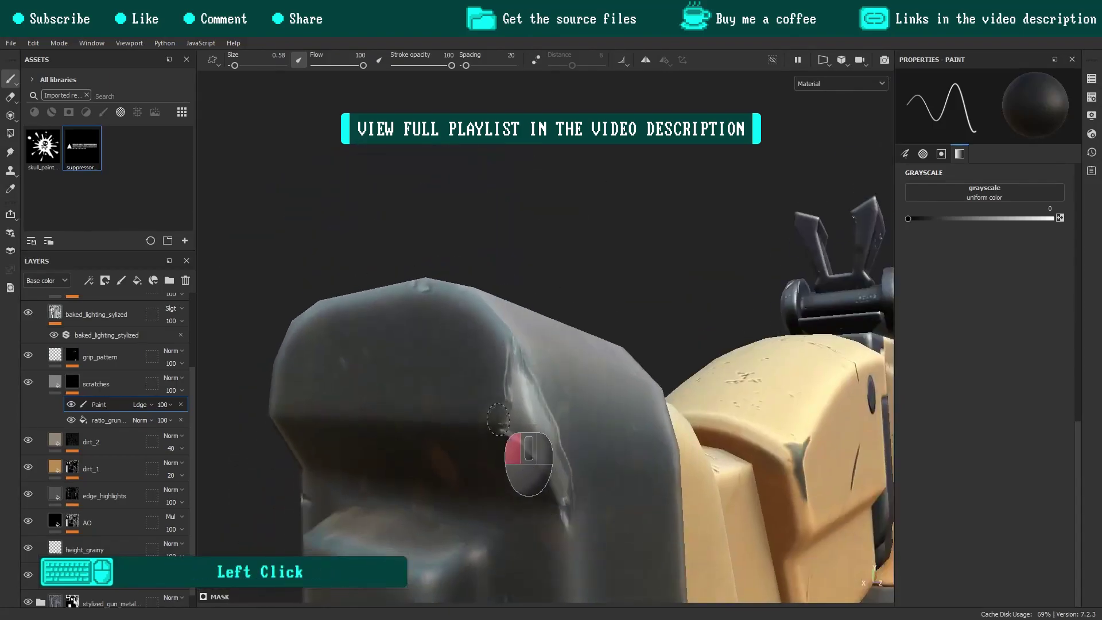
Paint a chip with grayscale 1 on the butt pad's lower rear corner on the opposite side.
right_click_drag(478, 410, 585, 480, "alt")
right_click_drag(546, 400, 534, 345, "alt")
left_click_drag(534, 344, 528, 448, "alt")
right_click_drag(528, 448, 514, 457, "shift")
middle_click_drag(491, 360, 487, 316, "alt")
mouse_move(487, 317)
left_mouse_down("alt")
mouse_move(519, 372)
mouse_move(484, 403)
mouse_move(491, 384)
left_mouse_up("alt")
left_click_drag(491, 383, 511, 337, "alt")
Trim the butt pad's lower corner chip with grayscale 0, undoing one stroke and reshaping the outline.
key("x")
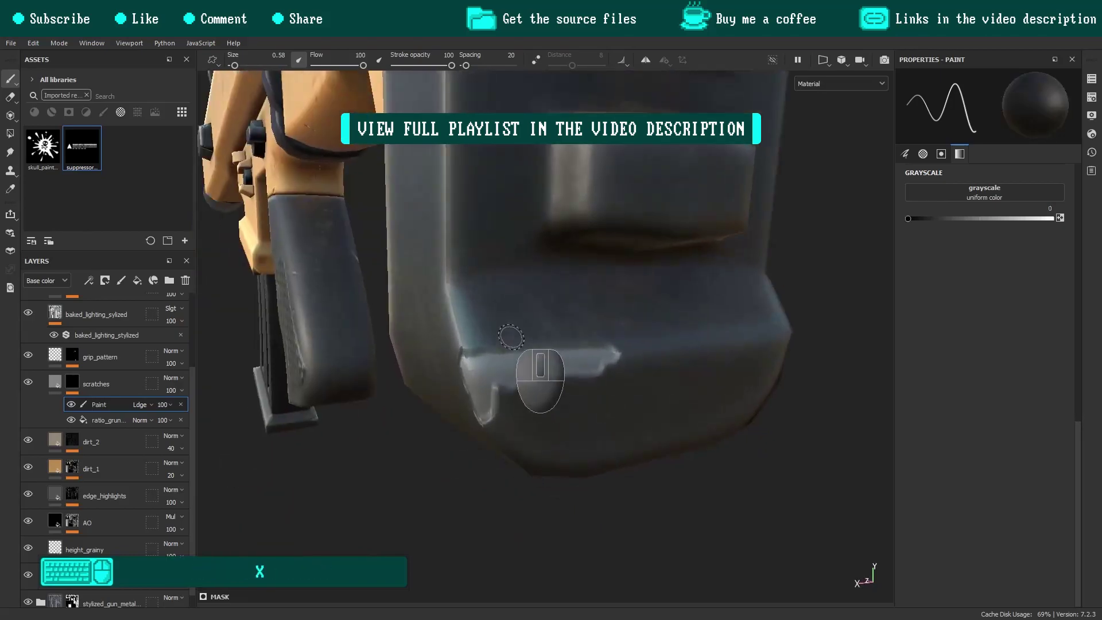
left_click_drag(570, 379, 508, 413, "alt")
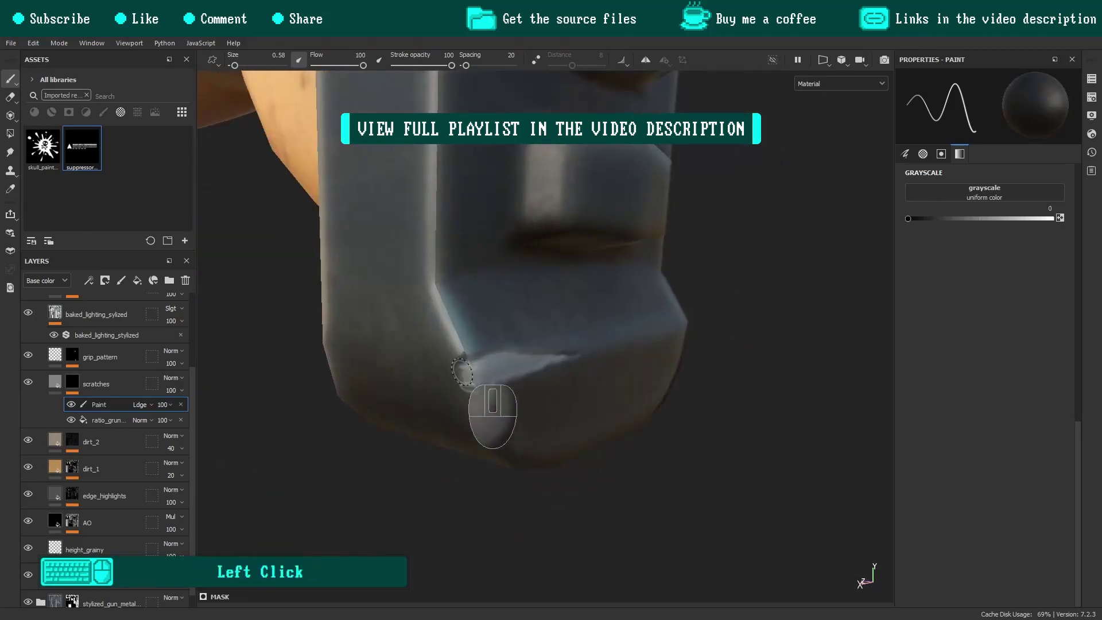
mouse_move(461, 372)
left_mouse_down("alt")
mouse_move(404, 343)
mouse_move(522, 378)
mouse_move(506, 411)
mouse_move(492, 368)
mouse_move(486, 380)
left_mouse_up("alt")
key("ctrl+z")
mouse_move(486, 380)
left_mouse_down("alt")
mouse_move(566, 426)
mouse_move(474, 396)
left_mouse_up("alt")
mouse_move(473, 396)
left_mouse_down()
mouse_move(463, 397)
mouse_move(482, 410)
left_mouse_up()
right_click_drag(551, 410, 506, 301, "alt")
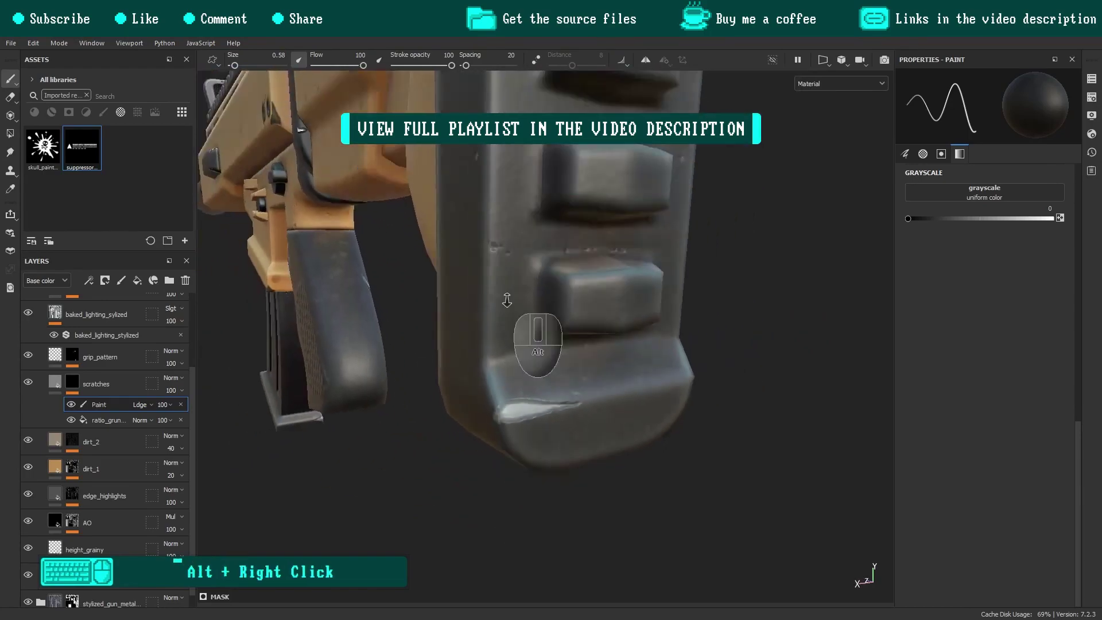
Examine the butt pad chips and the rest of the rifle from several angles under different lighting directions.
mouse_move(507, 301)
left_mouse_down("alt")
mouse_move(593, 320)
mouse_move(517, 344)
left_mouse_up("alt")
right_click_drag(517, 344, 551, 373, "alt")
middle_click_drag(551, 373, 514, 387, "alt")
left_click_drag(514, 387, 540, 367, "alt")
right_click_drag(540, 367, 677, 359, "shift")
left_click_drag(676, 359, 414, 350, "alt")
right_click_drag(414, 350, 407, 236, "alt")
left_click_drag(406, 236, 425, 276, "alt")
middle_click_drag(425, 276, 442, 325, "alt")
right_click_drag(442, 325, 413, 287, "alt")
right_click_drag(413, 287, 590, 376, "shift")
Collapse the dark polymer folder, expand the gun metal folder and select its scratches mask.
left_click(72, 393)
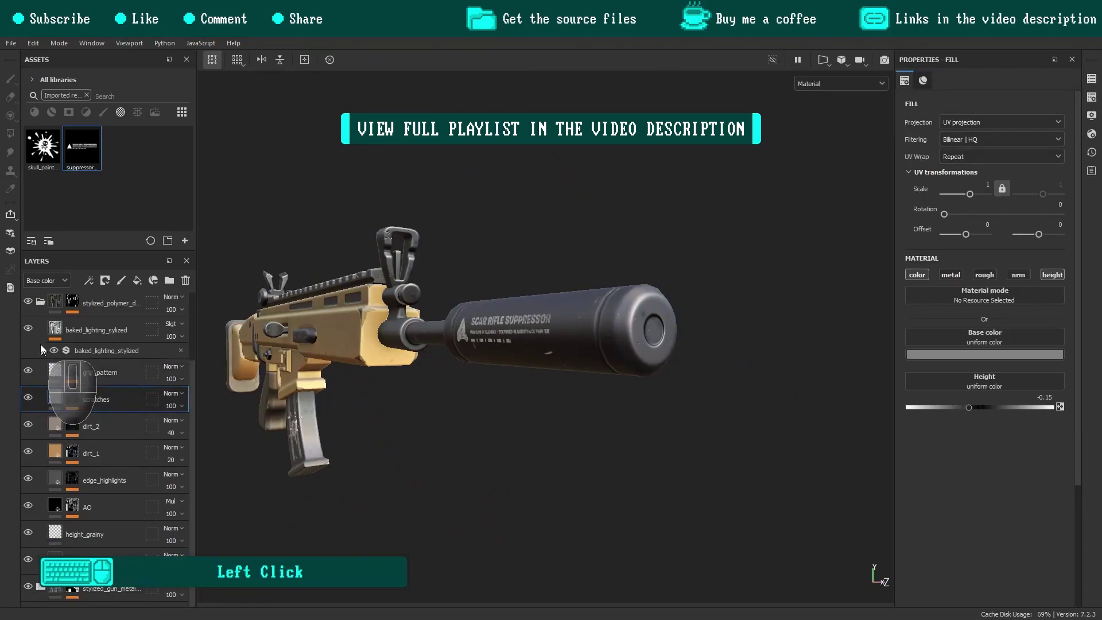
left_click(40, 300)
left_click(40, 410)
scroll(53, 412, "down", 1)
left_click(71, 479)
Add a Paint effect to the gun metal scratches mask and set its blending mode to Linear dodge.
left_click(90, 281)
left_click(108, 309)
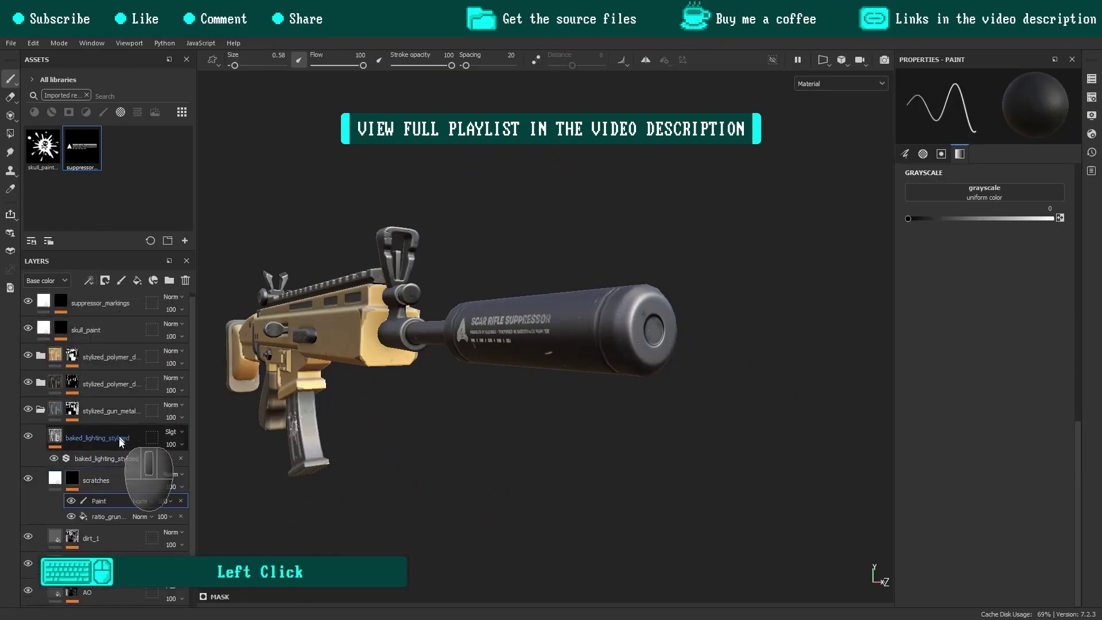
left_click(149, 501)
left_click(145, 282)
Paint a chip on the suppressor's front edge with a 0.92 brush and taper it with grayscale 0.
scroll(136, 391, "down", 1)
mouse_move(461, 451)
right_mouse_down("alt")
mouse_move(599, 420)
mouse_move(607, 341)
right_mouse_up("alt")
key("x")
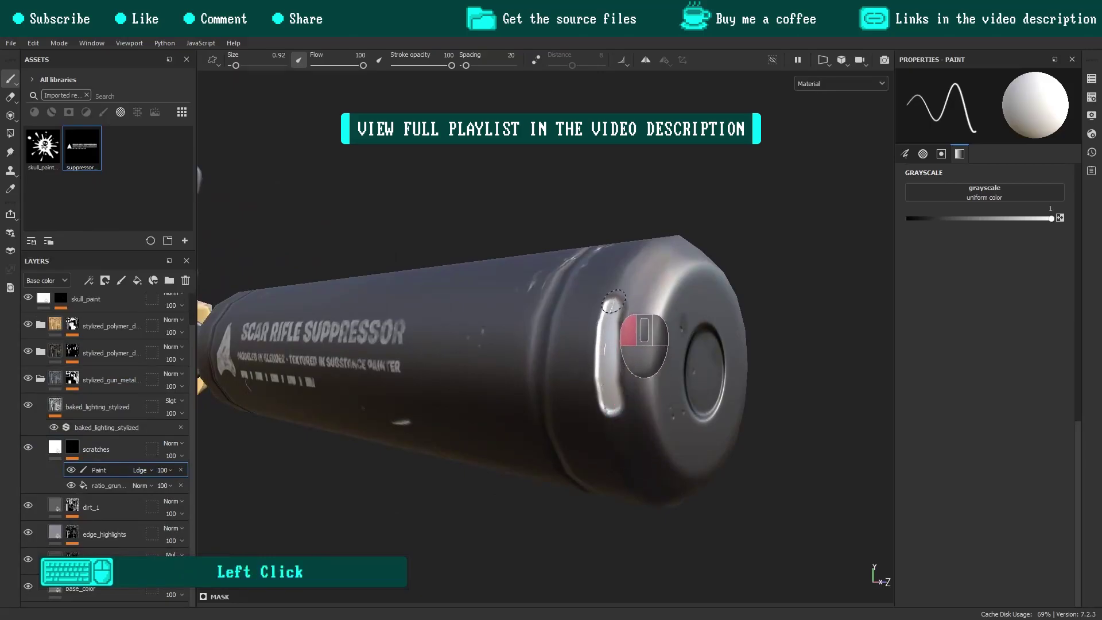
mouse_move(614, 301)
left_mouse_down("alt")
mouse_move(555, 338)
mouse_move(561, 246)
left_mouse_up("alt")
key("x")
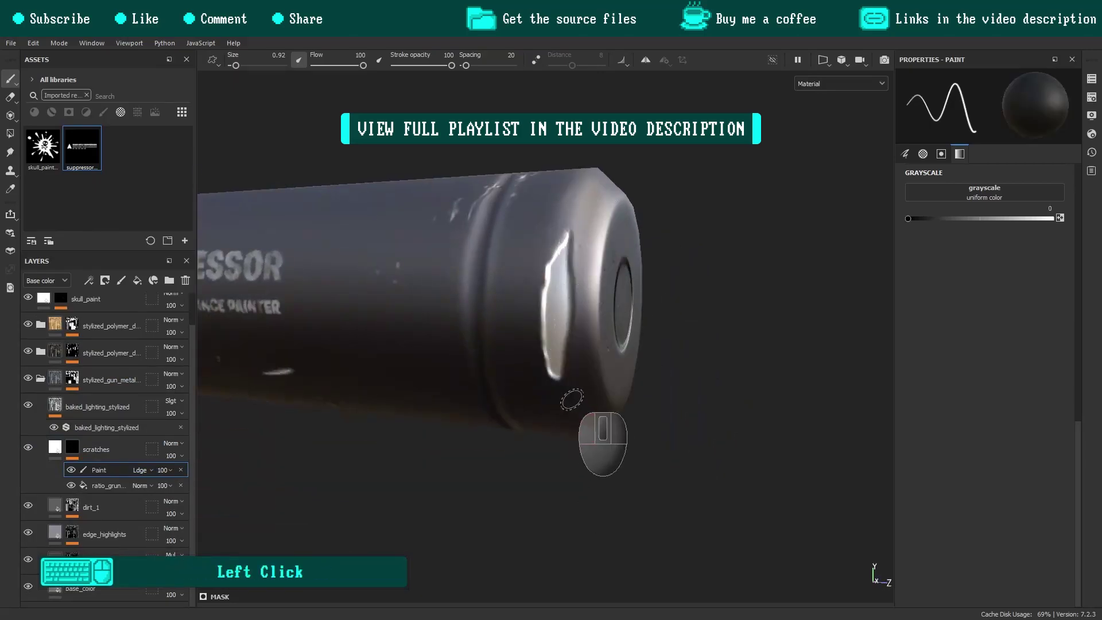
left_click_drag(572, 399, 575, 303, "alt")
right_click_drag(549, 356, 402, 361, "alt")
Paint another chip with grayscale 1 on a different edge of the gun metal parts.
left_click_drag(603, 339, 467, 283, "alt")
right_click_drag(467, 284, 534, 275, "alt")
middle_click_drag(368, 241, 411, 345, "alt")
left_click_drag(459, 367, 356, 397, "alt")
right_click_drag(356, 397, 409, 413, "alt")
middle_click_drag(408, 412, 534, 382, "alt")
key("x")
mouse_move(534, 382)
left_mouse_down("alt")
mouse_move(579, 318)
mouse_move(549, 251)
left_mouse_up("alt")
Trim the newest gun metal chip with grayscale 0 and undo the last stroke.
key("x")
mouse_move(579, 383)
left_mouse_down("alt")
mouse_move(591, 397)
mouse_move(586, 359)
left_mouse_up("alt")
mouse_move(597, 368)
left_mouse_down("alt")
mouse_move(623, 331)
mouse_move(597, 275)
left_mouse_up("alt")
mouse_move(586, 276)
left_mouse_down()
mouse_move(593, 297)
mouse_move(620, 262)
left_mouse_up()
key("ctrl+z")
Select the gun metal scratches layer and collapse the gun metal folder.
left_click_drag(649, 296, 590, 325, "alt")
right_click_drag(590, 325, 570, 362, "alt")
left_click_drag(387, 352, 552, 357, "alt")
right_click_drag(552, 357, 533, 490, "shift")
left_click(55, 447)
left_click(40, 379)
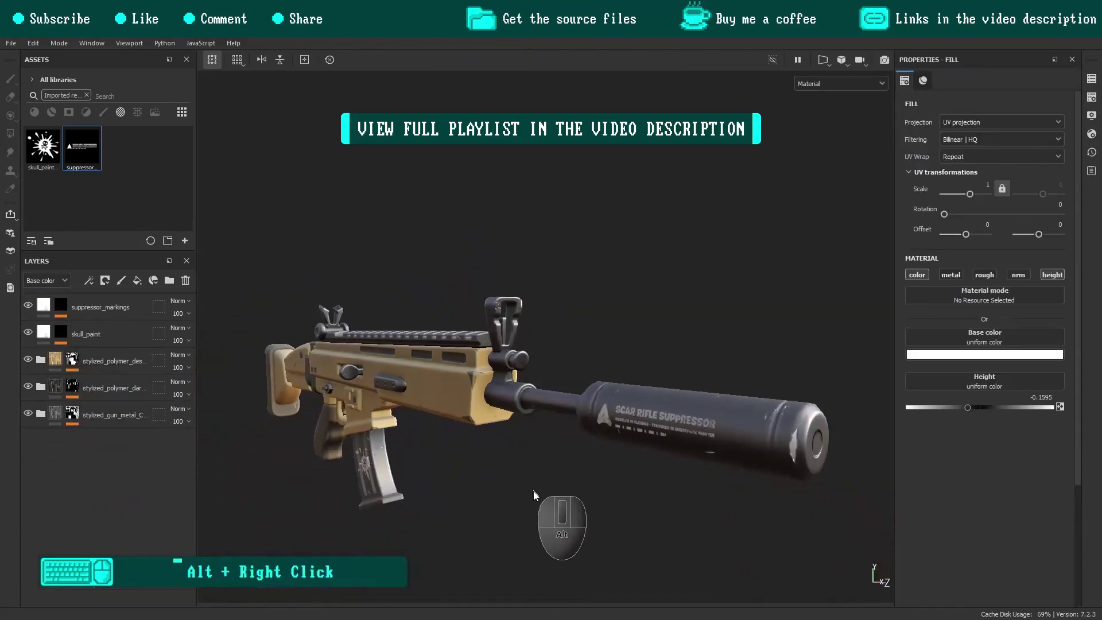
Select the desert polymer folder and remove the imported resources filter from the asset library.
left_click(115, 360)
right_click_drag(531, 425, 537, 437, "shift")
left_click_drag(537, 437, 465, 438, "alt")
middle_click_drag(465, 437, 511, 329, "alt")
left_click(87, 94)
scroll(121, 172, "down", 2)
Open the texture export and set its output directory to a new folder named textures inside substance_painter.
left_click(11, 44)
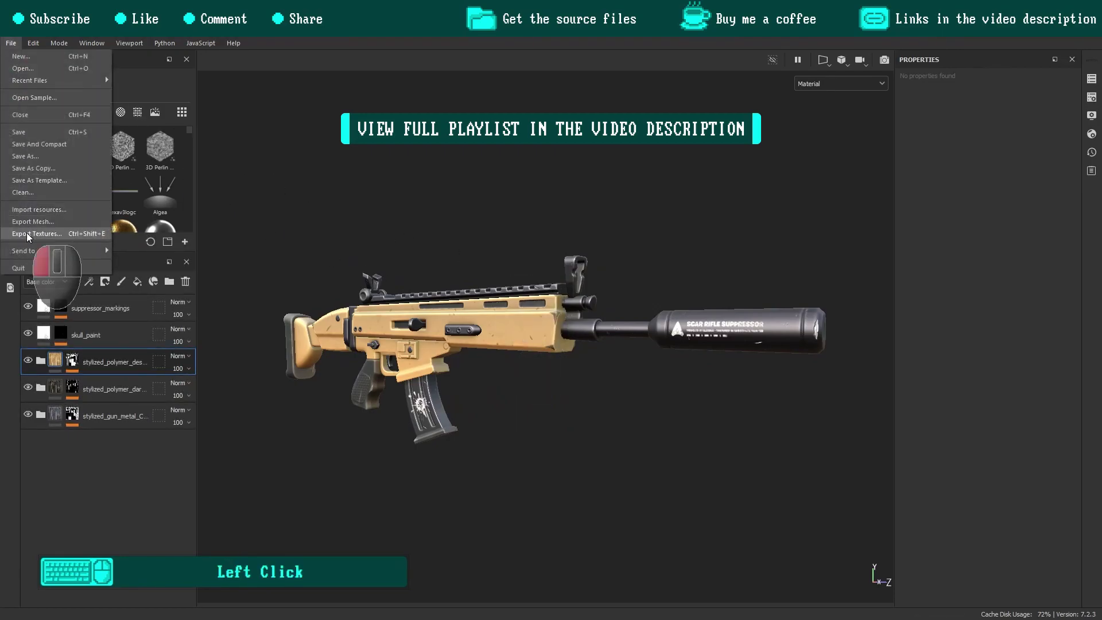
left_click(28, 234)
left_click(604, 181)
left_click(284, 237)
double_click(368, 211)
double_click(379, 235)
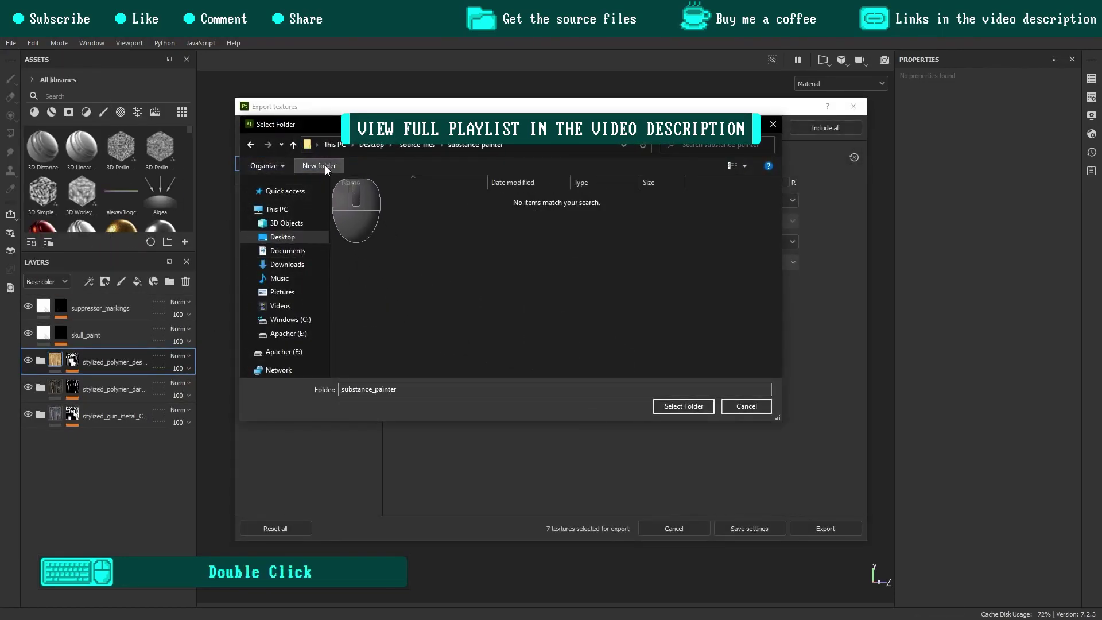
left_click(319, 165)
type("textures")
key("Return")
key("Return")
left_click(710, 412)
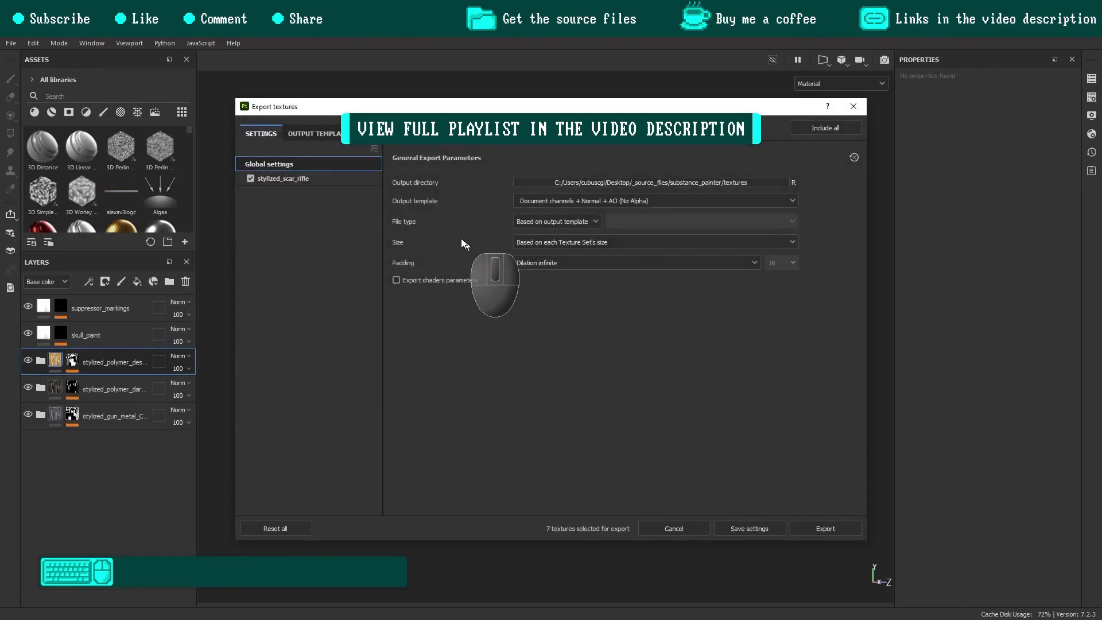
Export the rifle textures with the PBR Metallic Roughness template at 2048x2048.
left_click(552, 201)
scroll(556, 275, "down", 2)
left_click(556, 297)
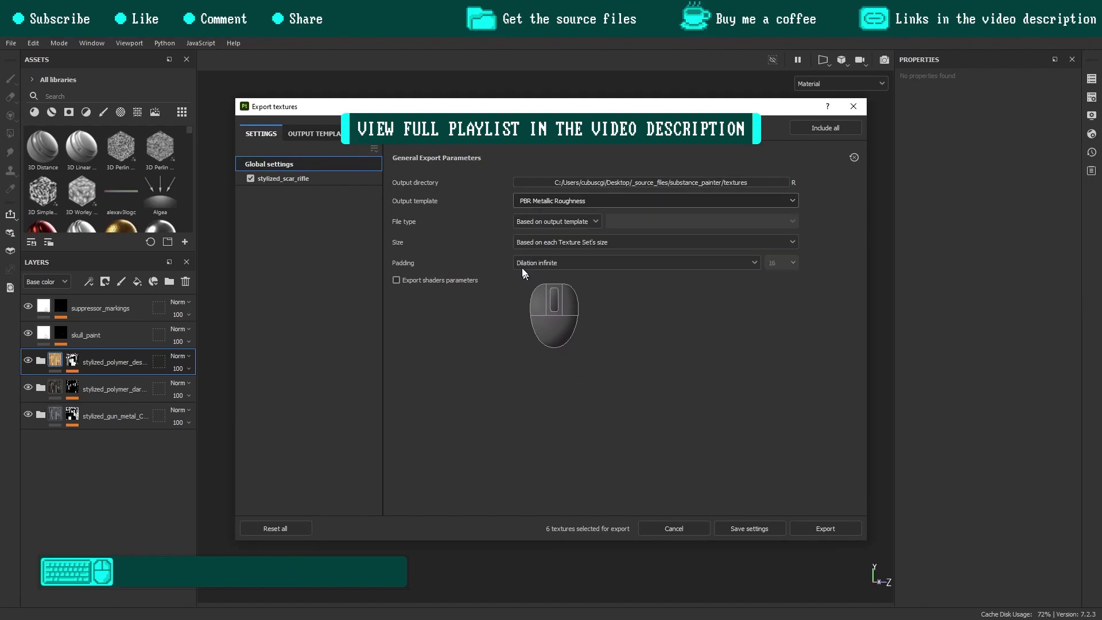
left_click(551, 242)
left_click(536, 327)
left_click(826, 528)
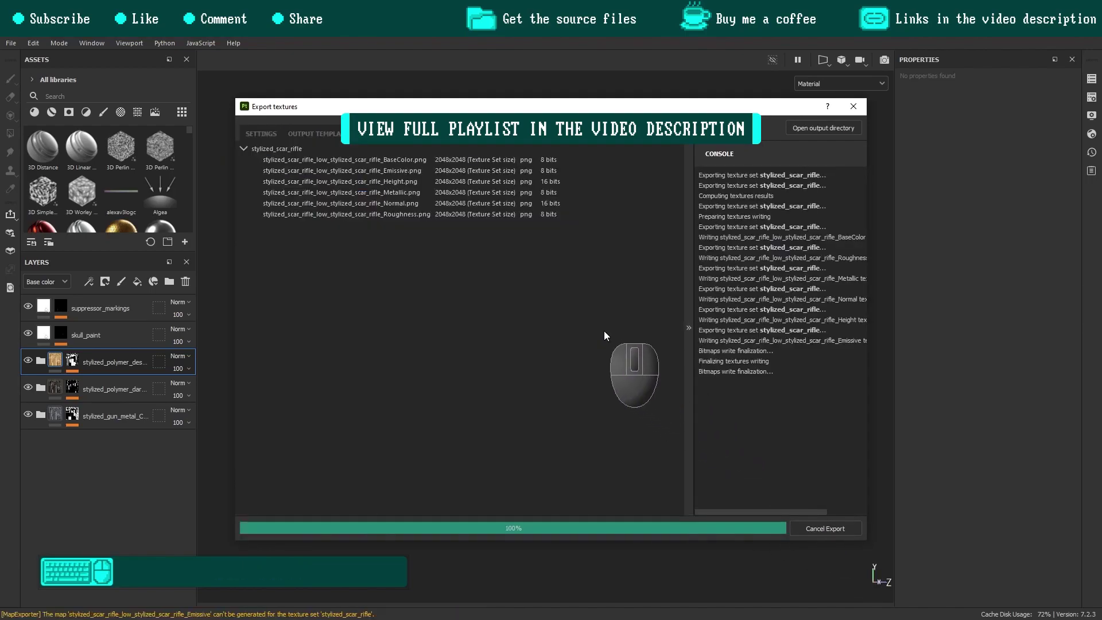
Close the texture export and open the substance_painter textures folder in File Explorer.
left_click(853, 106)
left_click(161, 11)
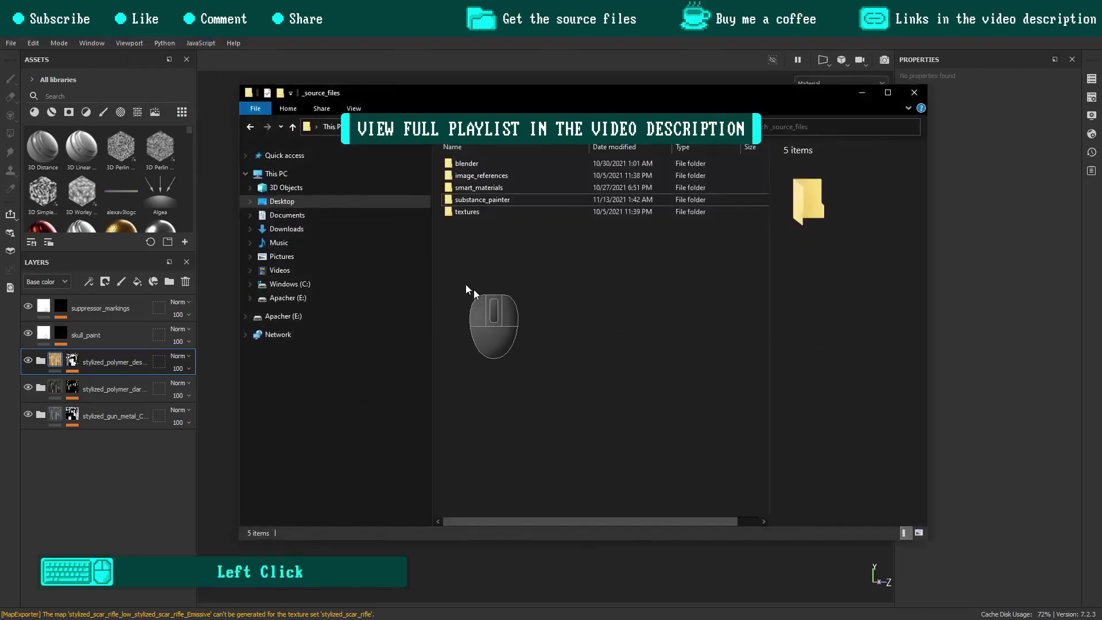
double_click(485, 195)
double_click(487, 164)
Rename the exported base color map as base_color and delete the height map.
left_click(475, 216)
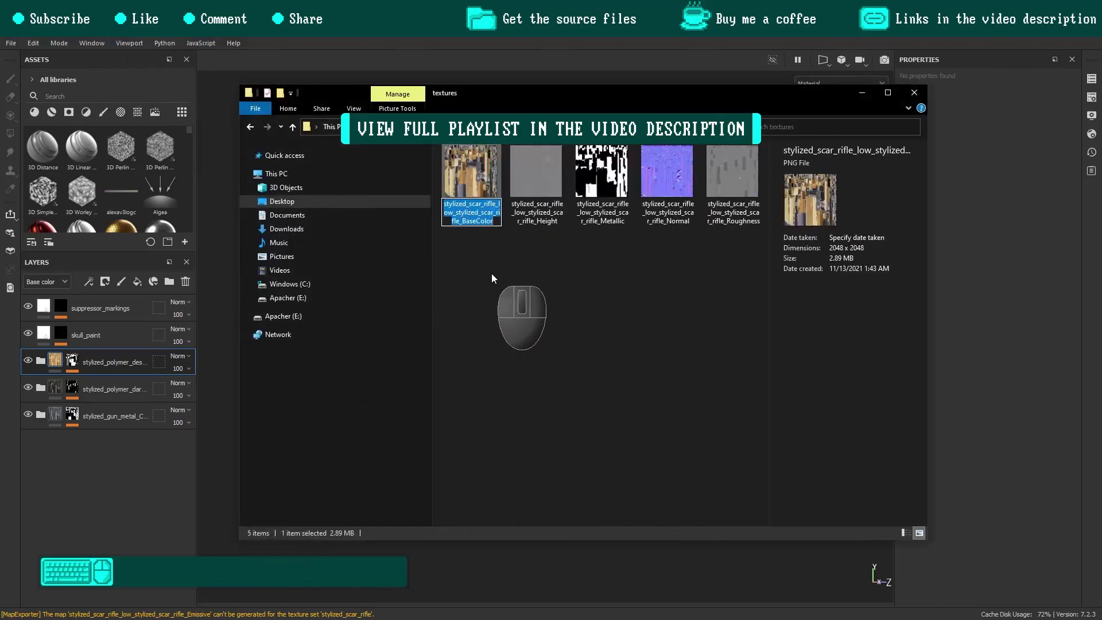
type("base_color")
key("Return")
left_click(535, 225)
key("Delete")
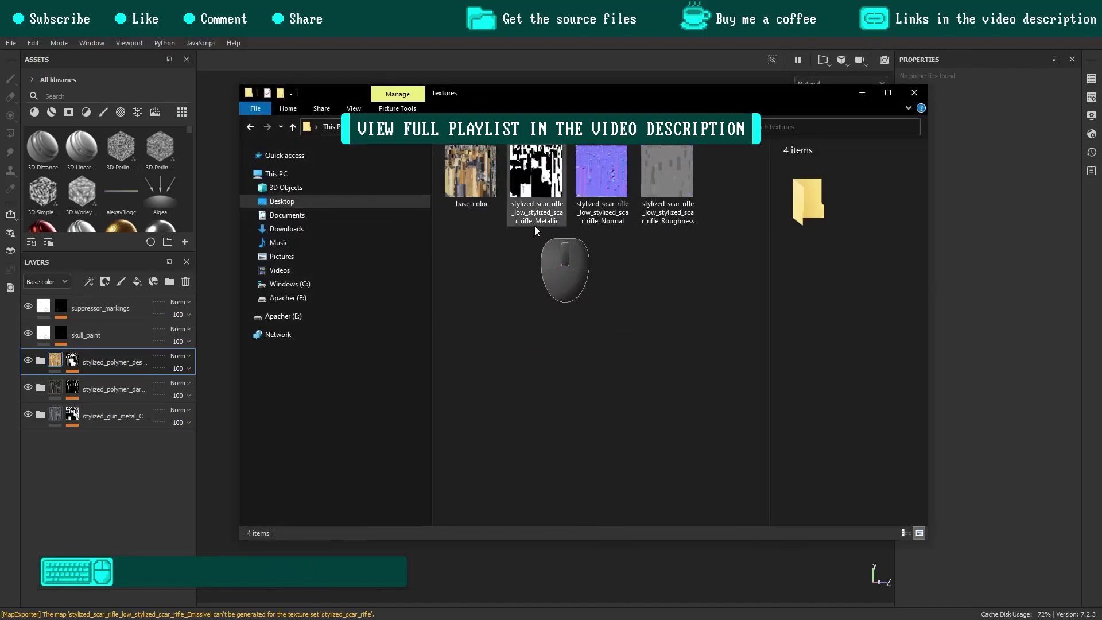
Rename the other three maps as metallic, normal and roughness, and close the folder window.
left_click(536, 224)
key("F2")
type("metallic")
key("Return")
left_click(606, 213)
key("F2")
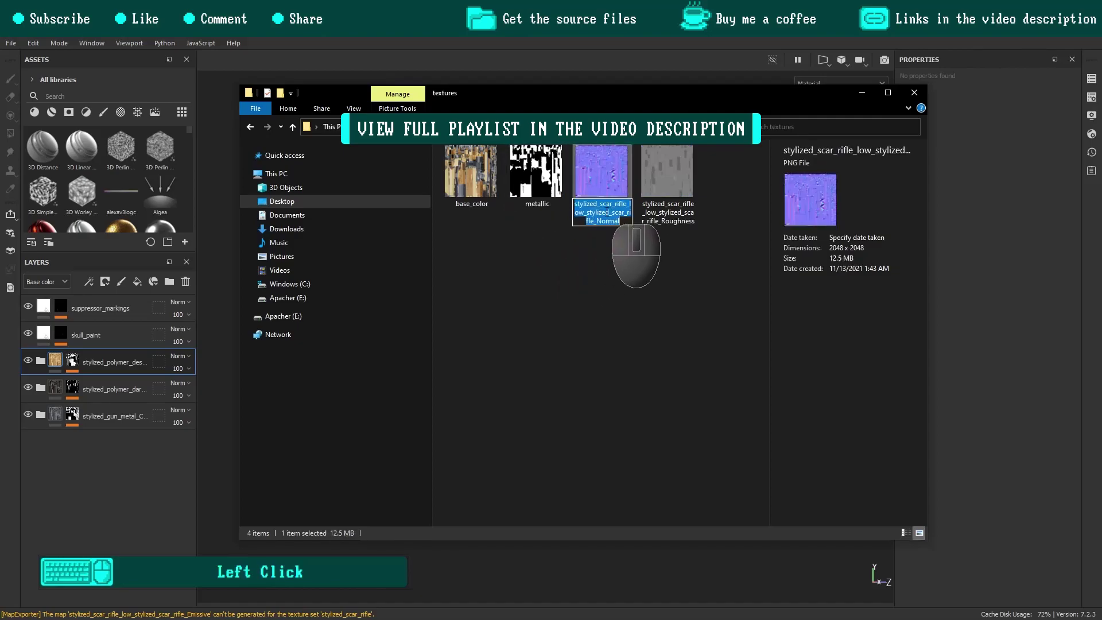
left_click(678, 214)
type("oughness")
key("Return")
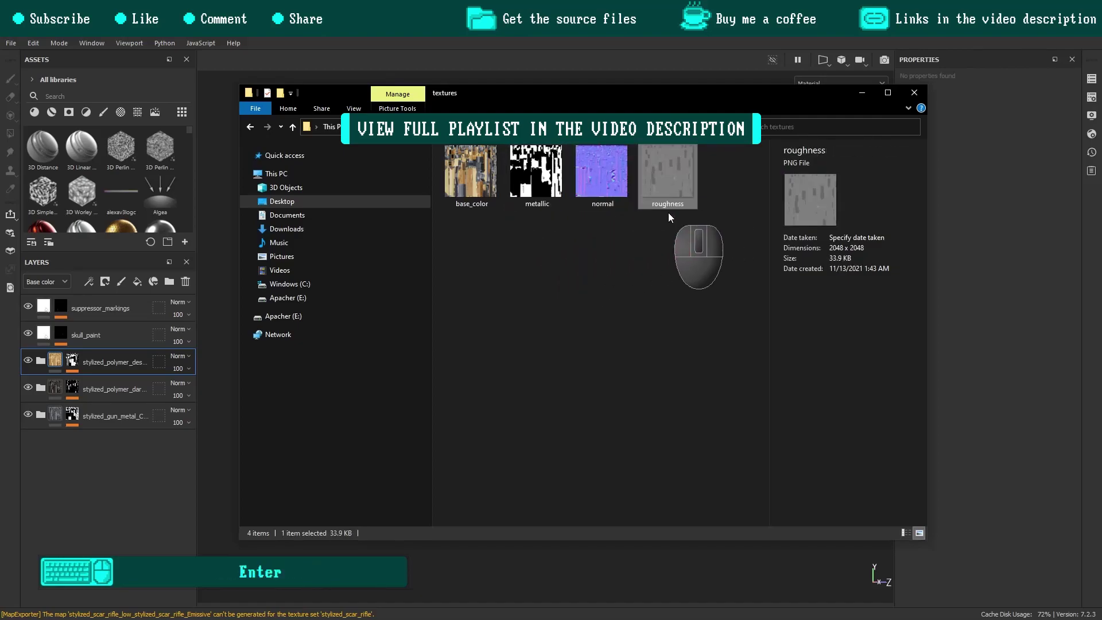
left_click(600, 309)
left_click(914, 92)
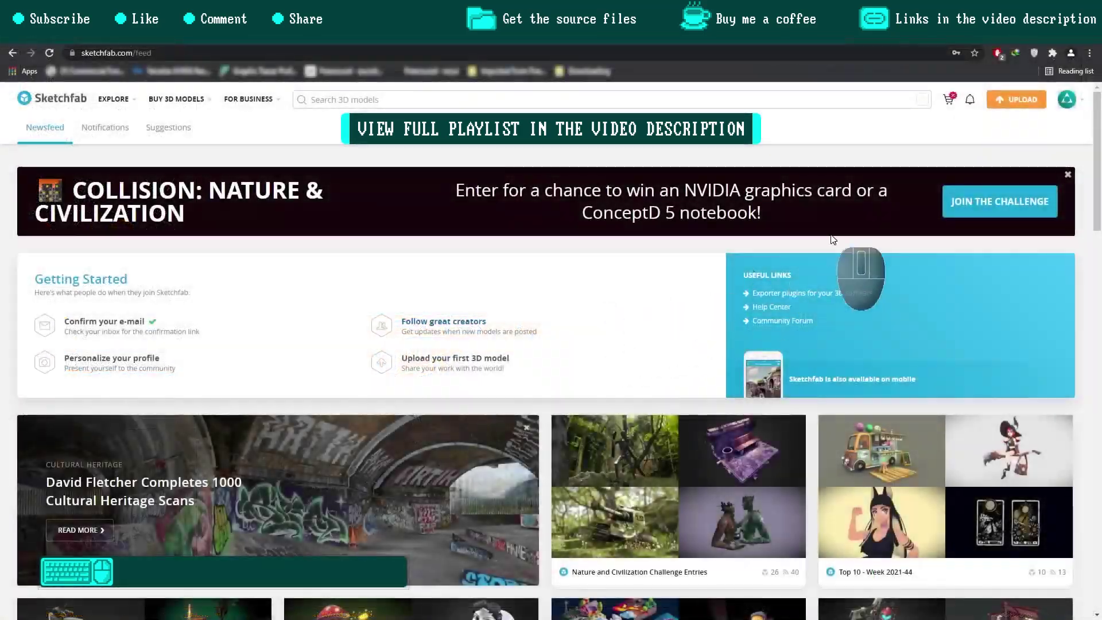
Switch to Sketchfab and upload the stylized_scar_rifle_low 3D object from the substance_painter folder.
left_click(1014, 99)
left_click(581, 403)
double_click(346, 330)
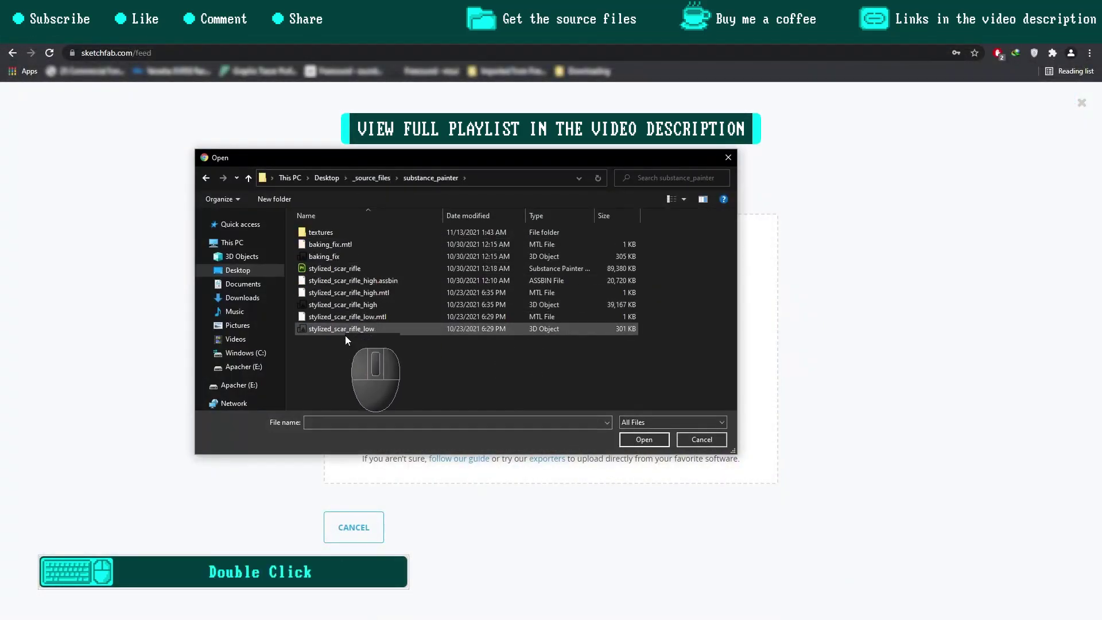
left_click(652, 441)
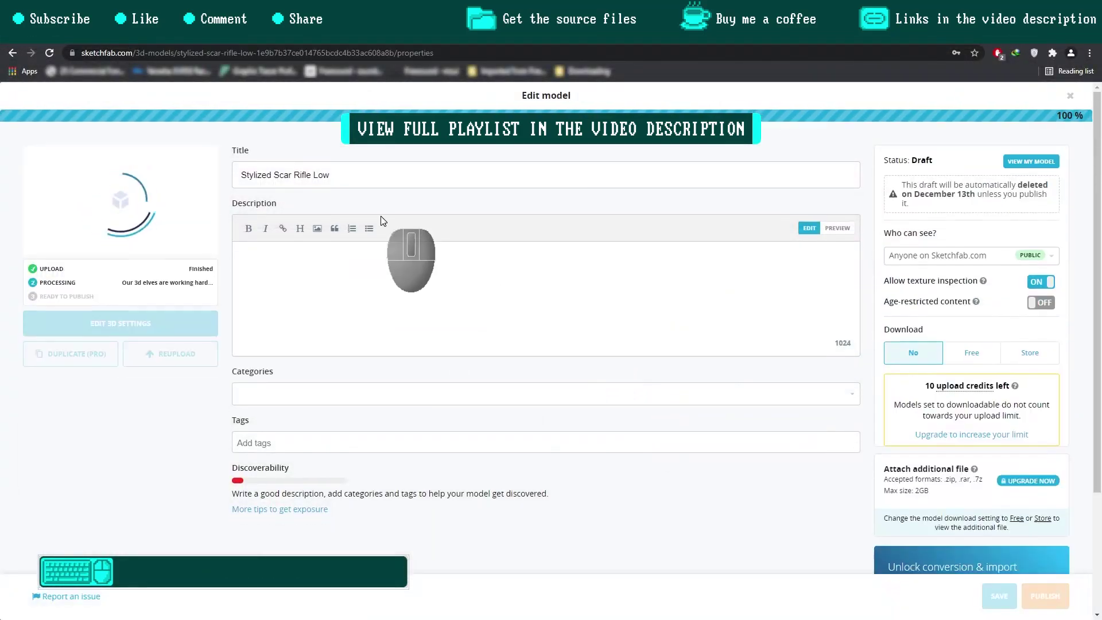
Title the model Stylized Scar Rifle and assign it to the Weapons & Military category.
double_click(351, 161)
left_click(351, 382)
scroll(312, 434, "down", 5)
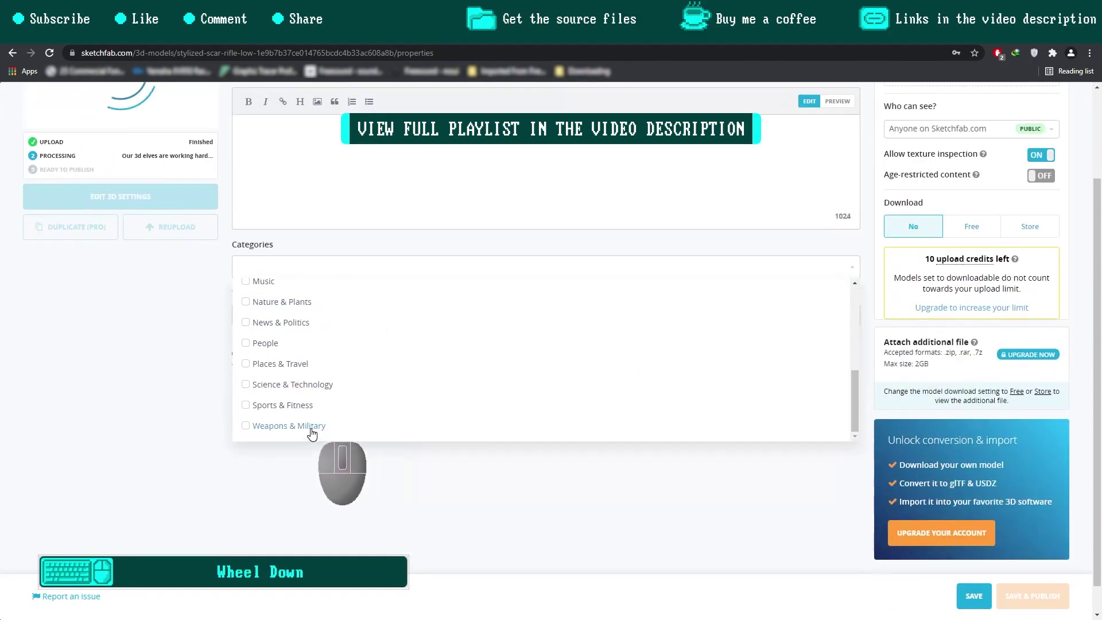
scroll(328, 199, "up", 2)
left_click(325, 434)
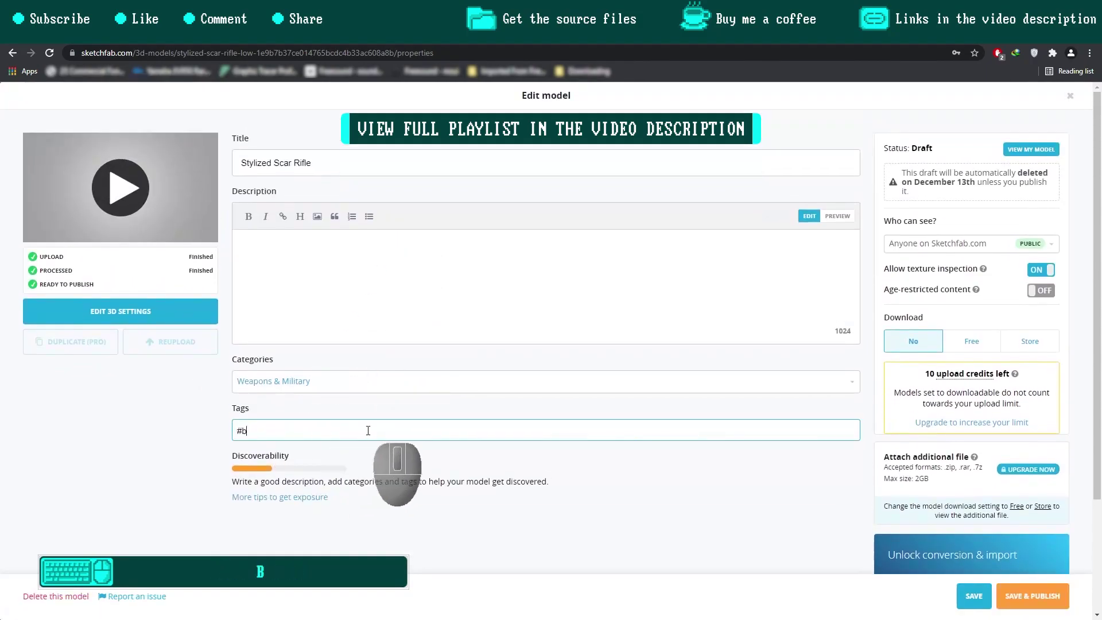
Add the tags b3d, substancepainter, gameasset, stylized, hardsurface and weapons to the model.
type("#b3d")
left_click(338, 444)
type("#substa")
key("Return")
type("#")
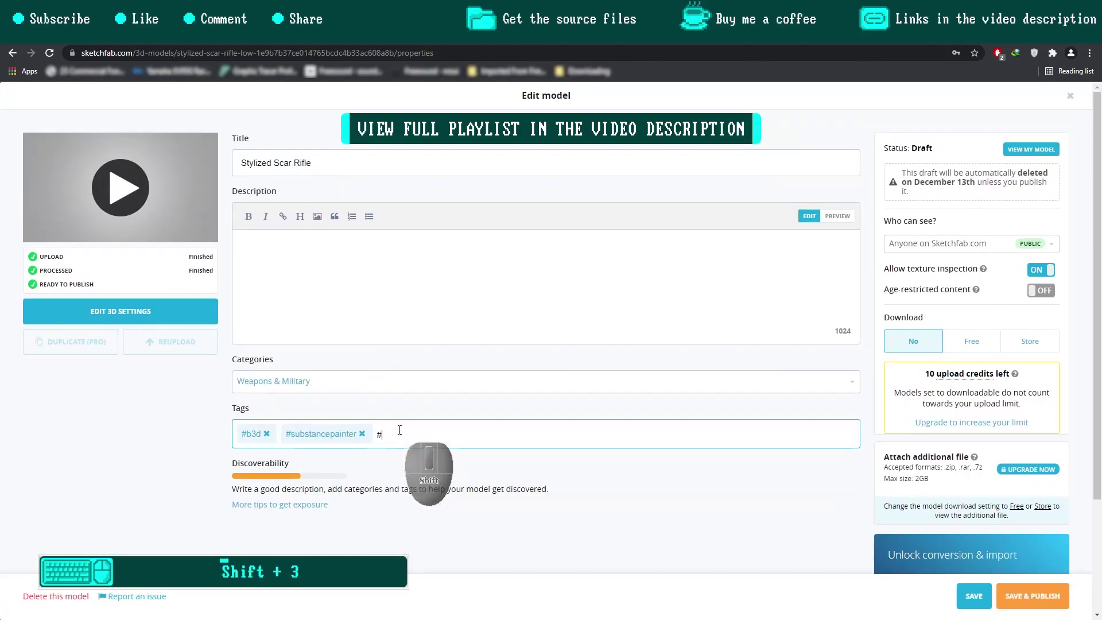
left_click(441, 479)
type("#stylized")
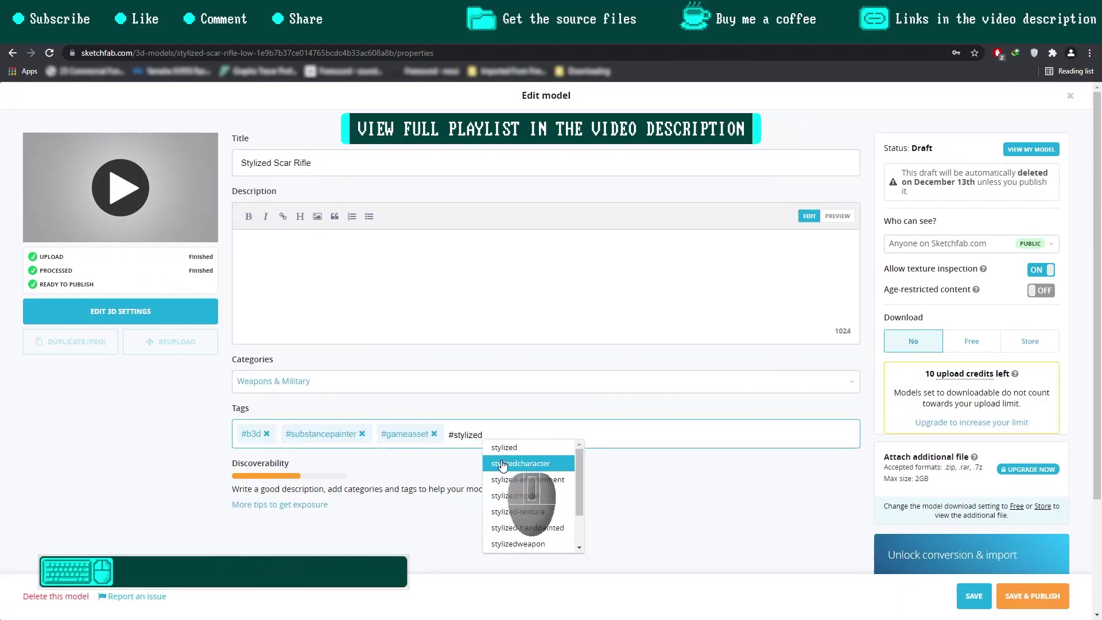
left_click(520, 457)
type("#hardsu")
left_click(563, 446)
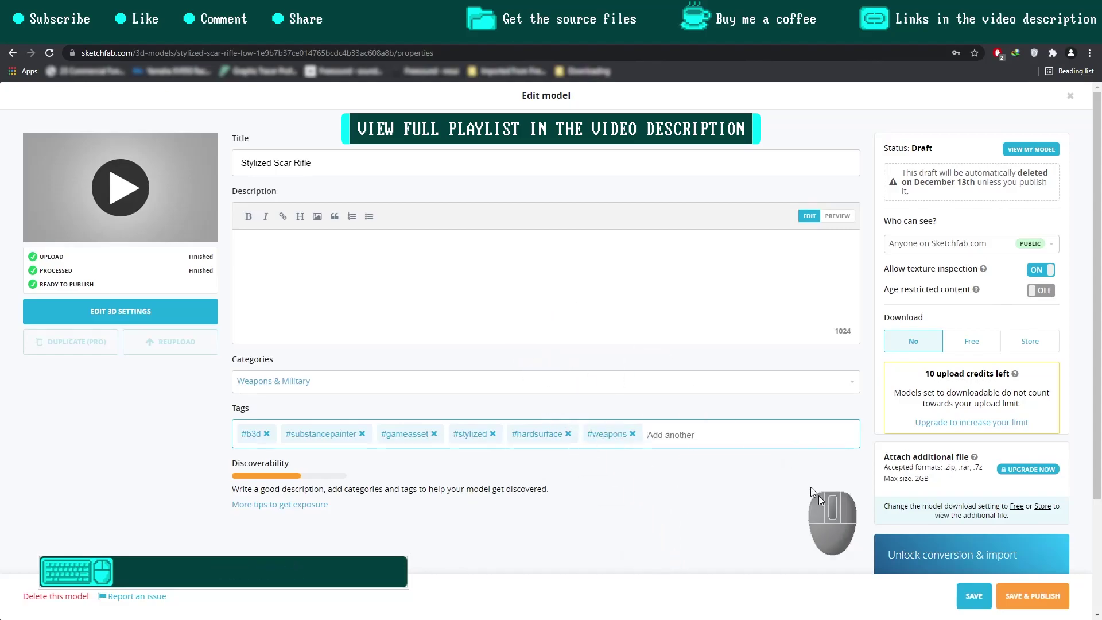
Save the model properties and open the rifle's 3D settings.
left_click(974, 596)
left_click(196, 312)
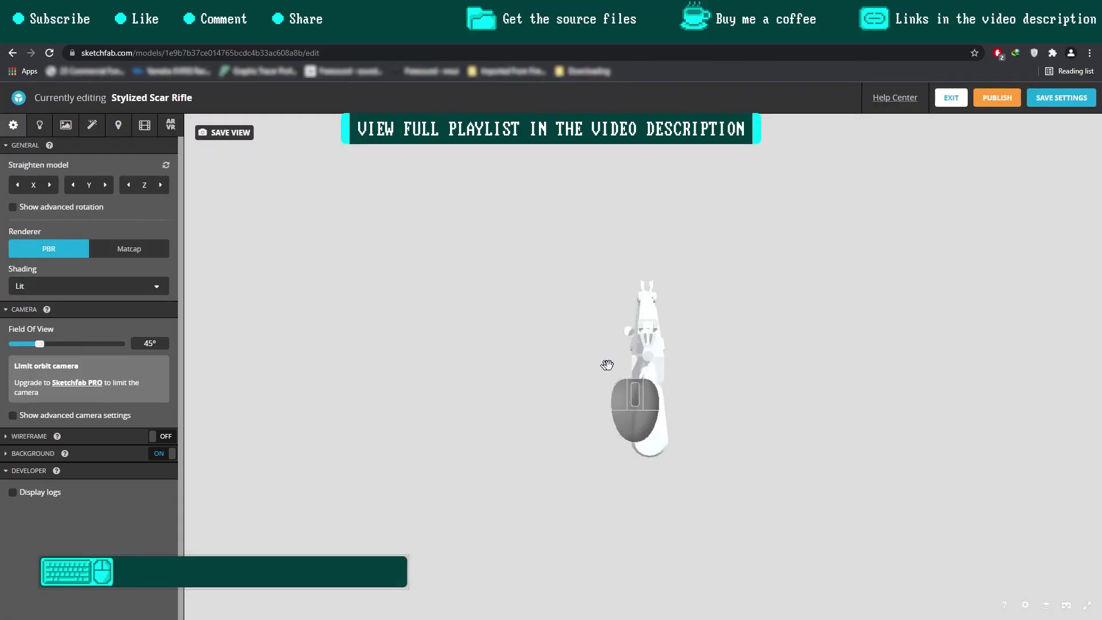
left_click_drag(608, 364, 656, 343)
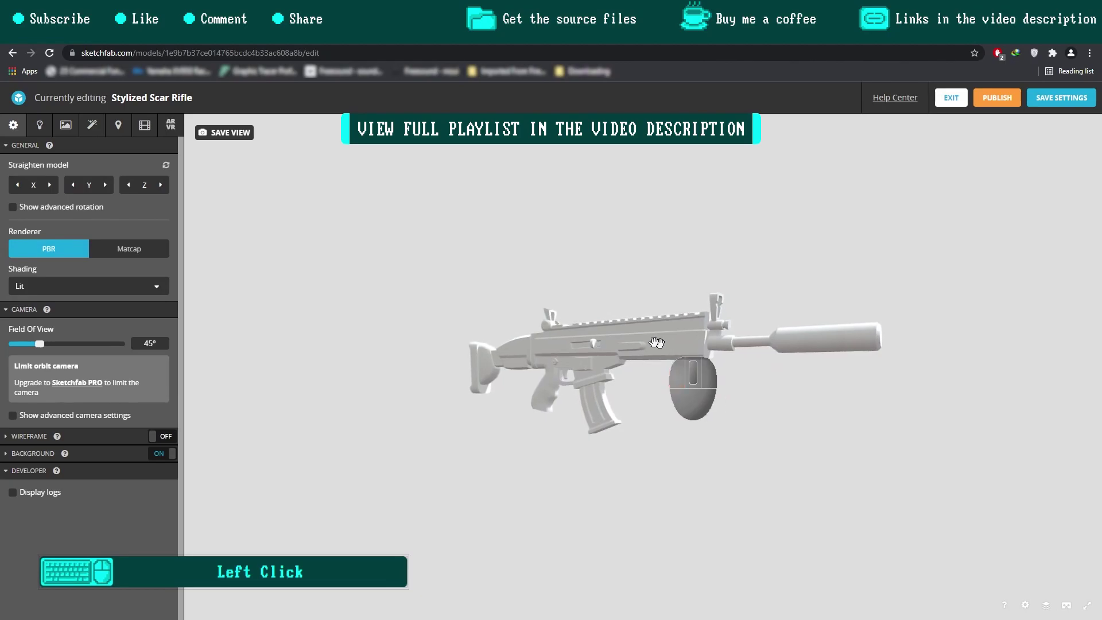
Set the scene background to the dirty_dark image.
left_click(7, 149)
left_click(6, 163)
left_click(7, 197)
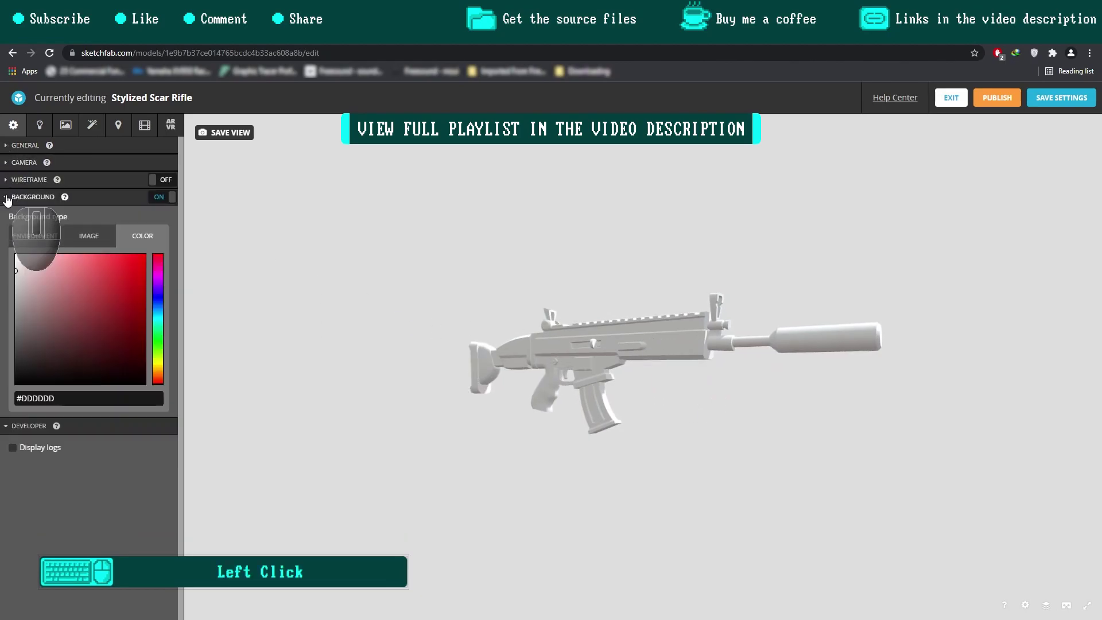
left_click(87, 237)
left_click(67, 291)
left_click(64, 314)
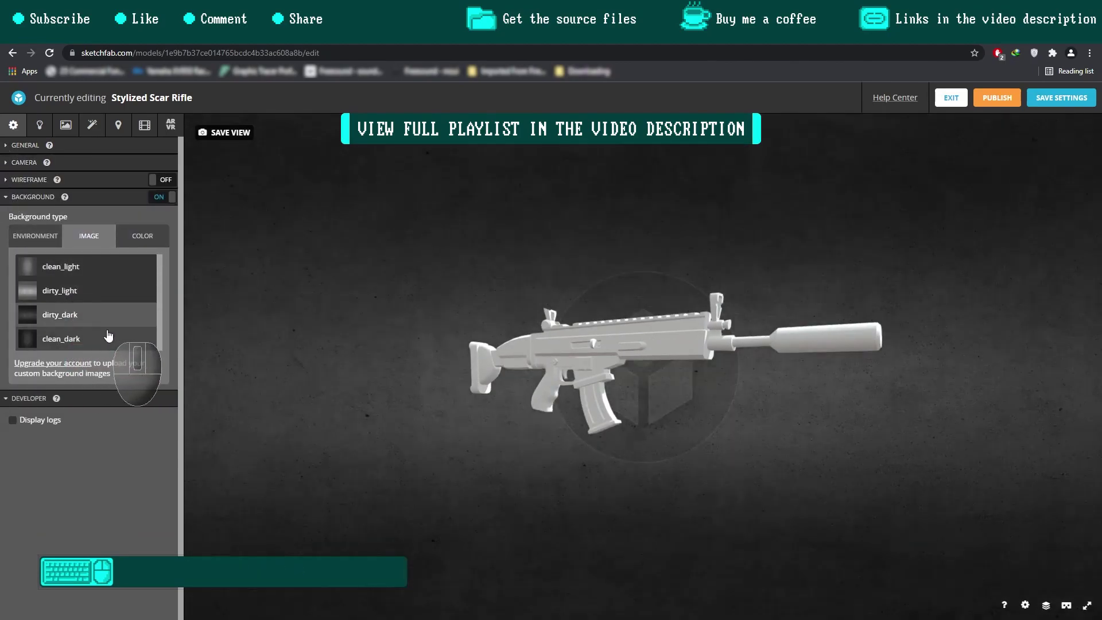
left_click(7, 197)
Import the base_color, metallic, normal and roughness images from the textures folder through the material's Base Color map.
left_click(66, 125)
left_click(17, 291)
left_click(51, 323)
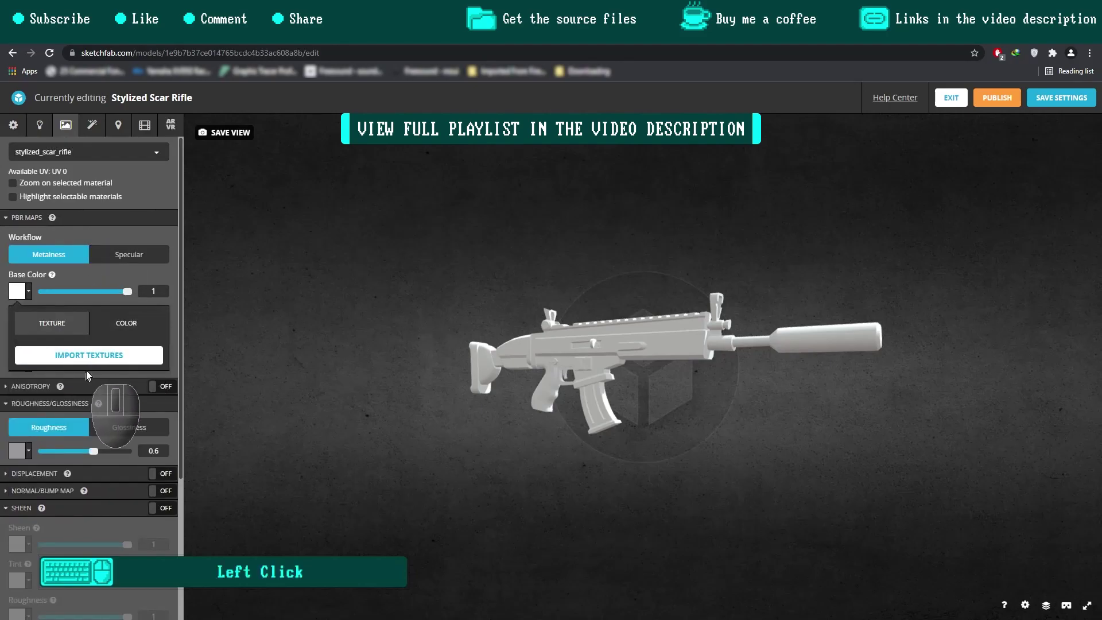
left_click(89, 356)
left_click(529, 352)
double_click(325, 231)
left_click_drag(561, 305, 319, 234)
left_click(651, 439)
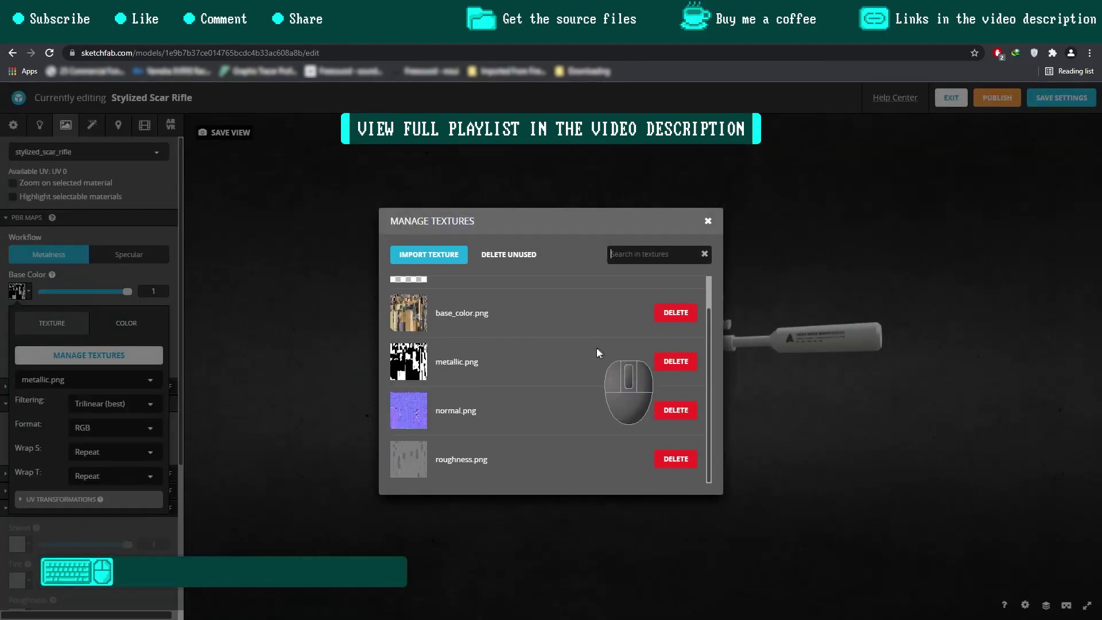
Assign base_color.png to Base Color and metallic.png to Metalness.
left_click(84, 355)
left_click(17, 327)
left_click(58, 386)
left_click(52, 453)
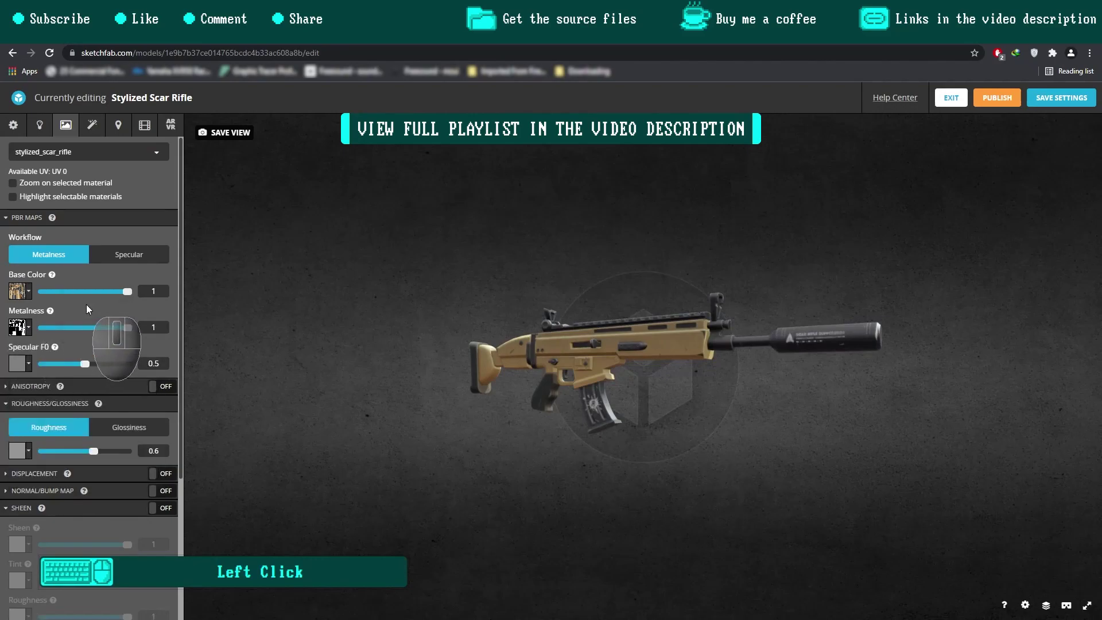
Assign roughness.png as the material's roughness texture.
scroll(25, 368, "down", 3)
scroll(17, 287, "up", 3)
left_click(14, 218)
left_click(66, 350)
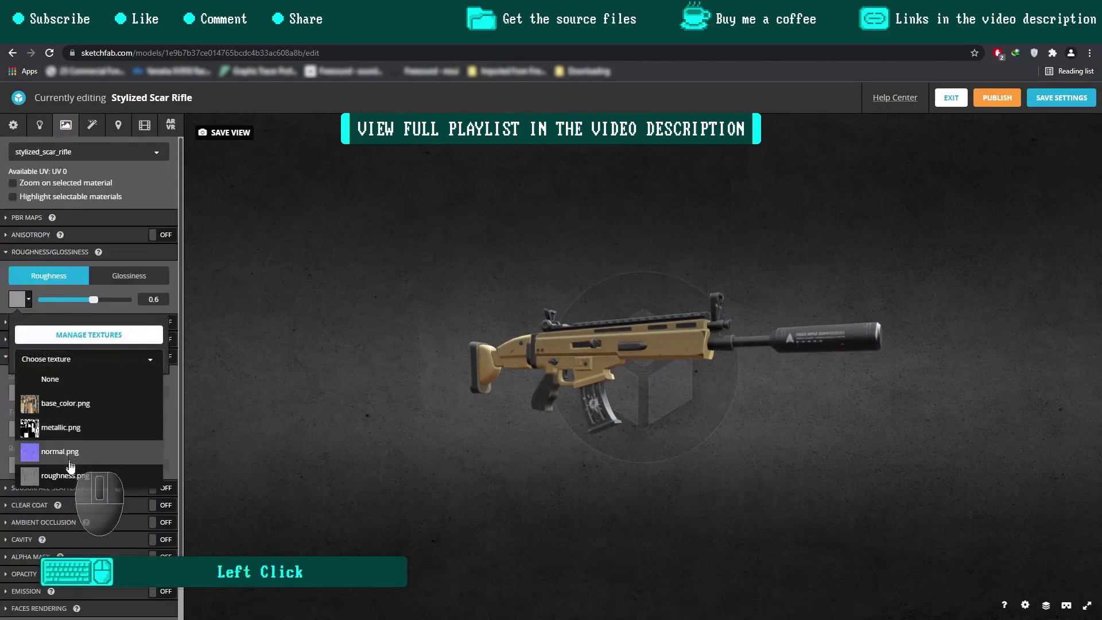
left_click(68, 476)
left_click(6, 253)
left_click(7, 253)
left_click(7, 253)
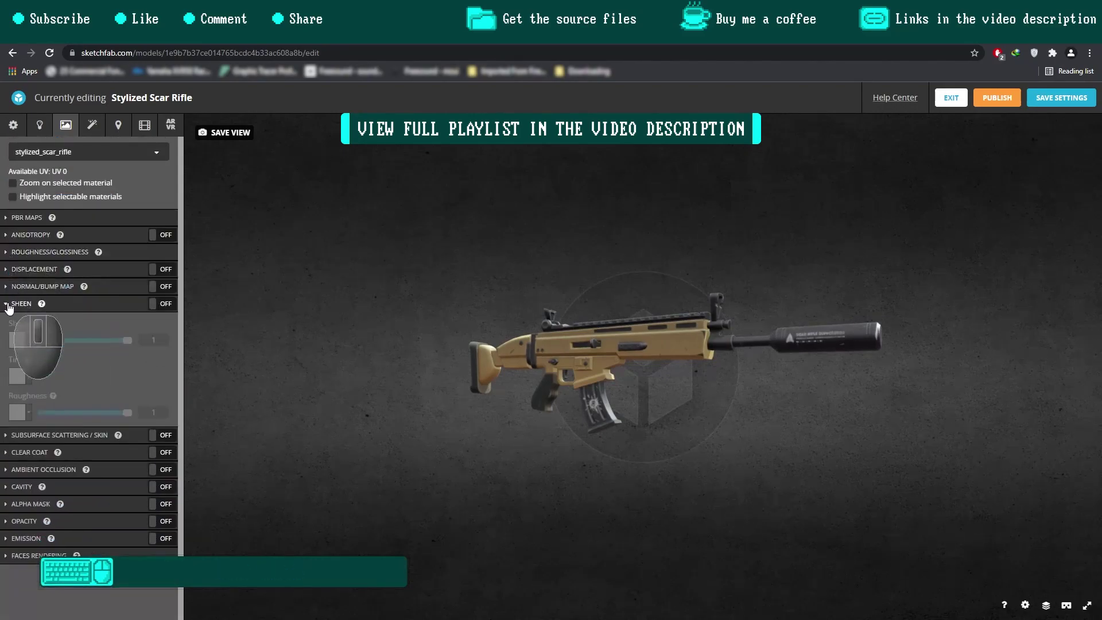
Enable the normal map and assign normal.png to it.
left_click(161, 286)
left_click(17, 334)
left_click(58, 394)
left_click(63, 486)
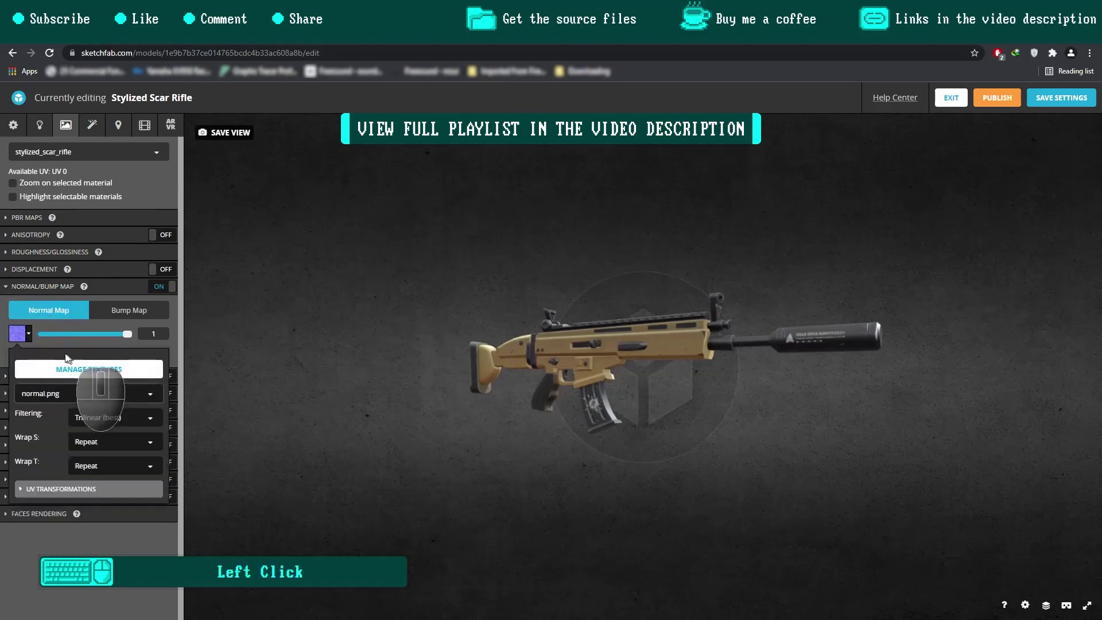
left_click(19, 334)
left_click(6, 287)
Examine the textured rifle's surface detail up close around the receiver, handguard and barrel, and from a distance.
scroll(623, 357, "up", 5)
left_click_drag(581, 342, 620, 310)
left_click_drag(620, 310, 500, 350)
scroll(662, 304, "up", 5)
middle_click_drag(776, 287, 662, 304)
left_click_drag(477, 367, 538, 332)
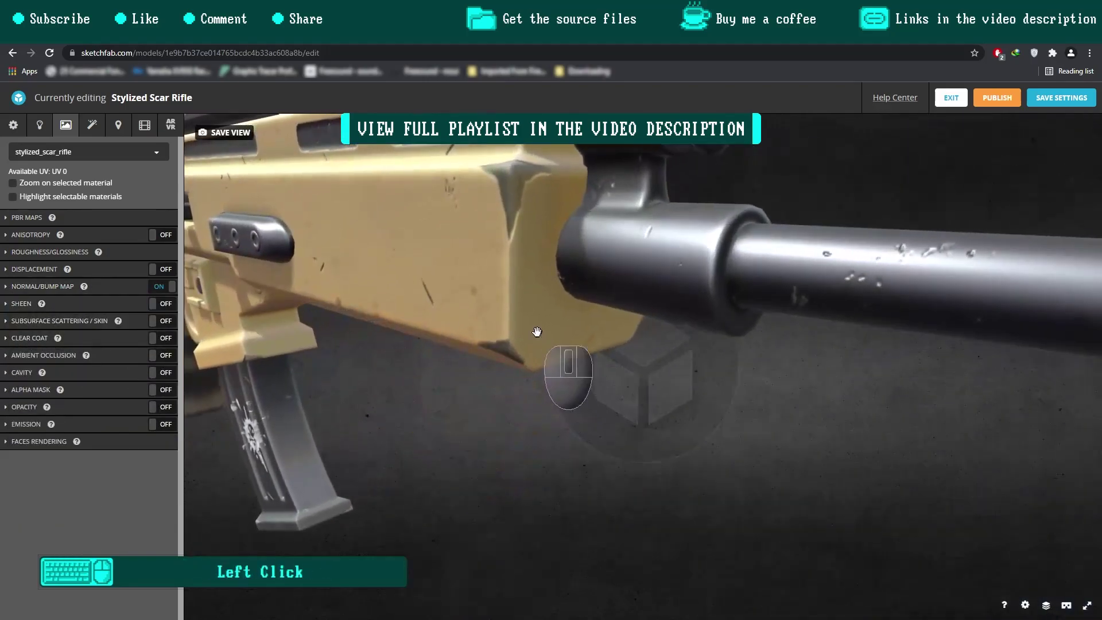
scroll(538, 332, "down", 6)
middle_click_drag(546, 328, 596, 322)
Turn on the scene lights and load a lighting preset.
left_click(40, 125)
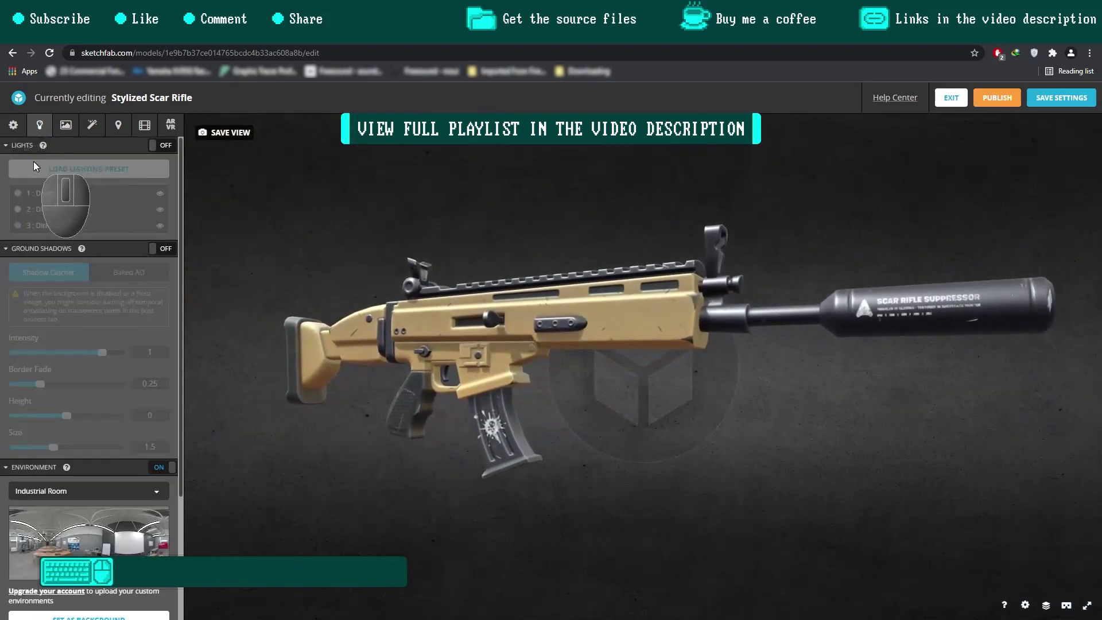
left_click(5, 248)
left_click(7, 265)
left_click(167, 146)
left_click(97, 172)
left_click(447, 283)
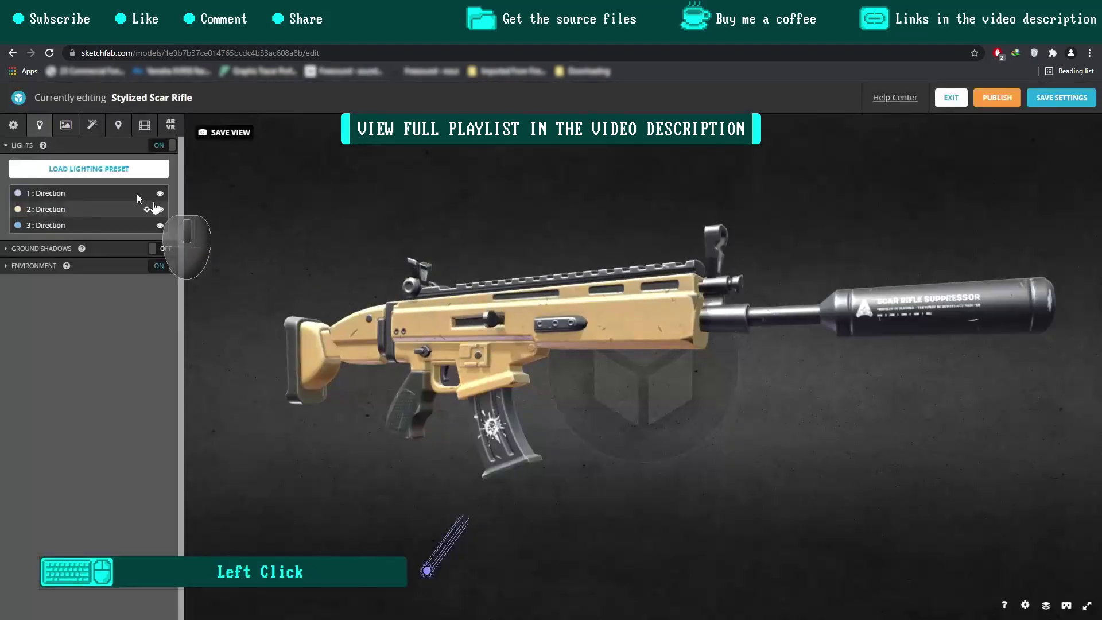
left_click(6, 146)
Set the environment to Pine Tree Arch with shadows on and a shadow light intensity of 0.7.
left_click(7, 180)
left_click(70, 238)
scroll(81, 368, "down", 5)
scroll(82, 370, "down", 3)
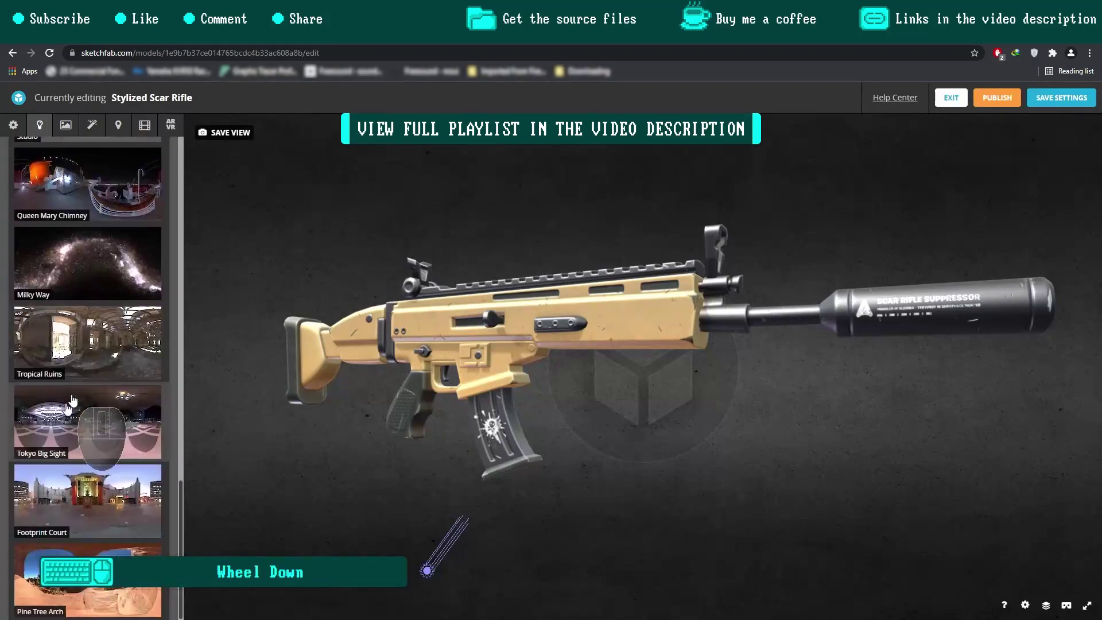
left_click(95, 358)
left_click(59, 453)
left_click_drag(60, 453, 34, 452)
Rotate the environment lighting around the rifle to an orientation of about 286° and angle the rifle for presentation.
left_click_drag(603, 320, 259, 322, "alt")
left_click_drag(259, 322, 677, 334)
left_click_drag(678, 335, 568, 313, "alt")
left_click_drag(753, 290, 684, 290)
middle_click_drag(684, 290, 668, 322)
left_click_drag(668, 322, 712, 322)
middle_click_drag(712, 322, 726, 339)
left_click_drag(733, 340, 727, 335)
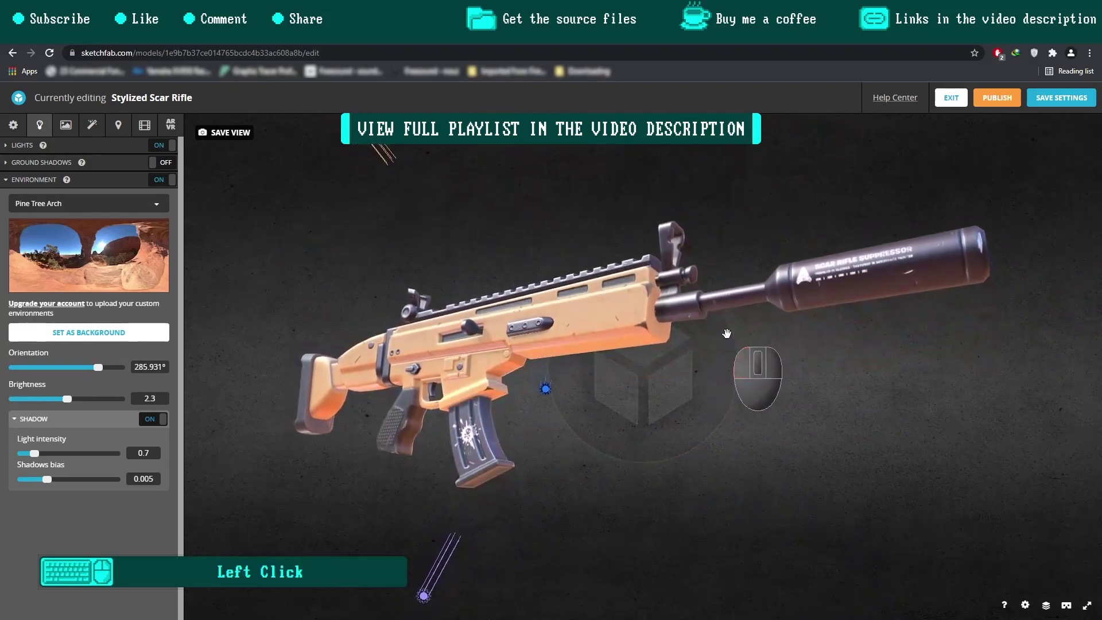
left_click(8, 180)
Turn on the grain effect in the post-processing filters.
left_click(94, 126)
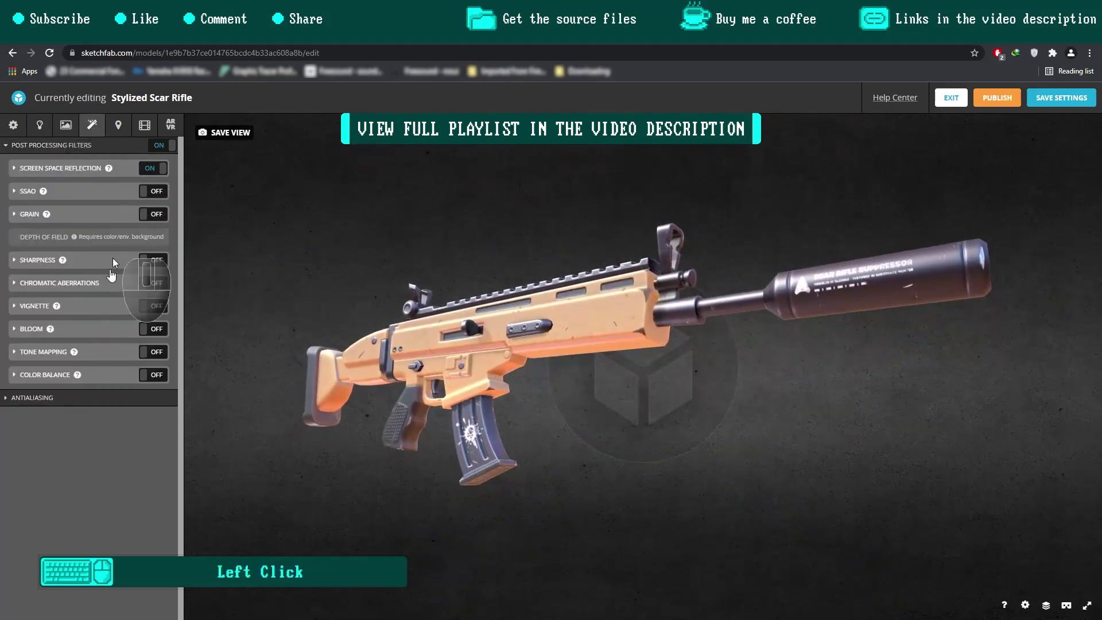
left_click(165, 215)
left_click(28, 214)
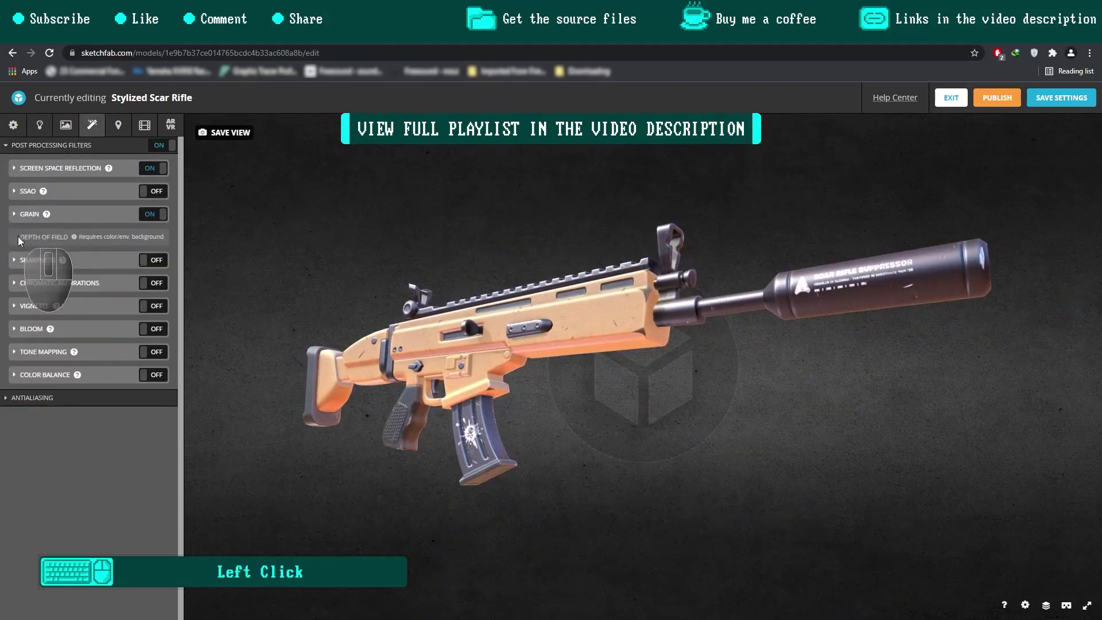
Turn on the sharpness filter and set it to about 0.82.
left_click(151, 260)
left_click(15, 263)
left_click_drag(45, 281, 61, 281)
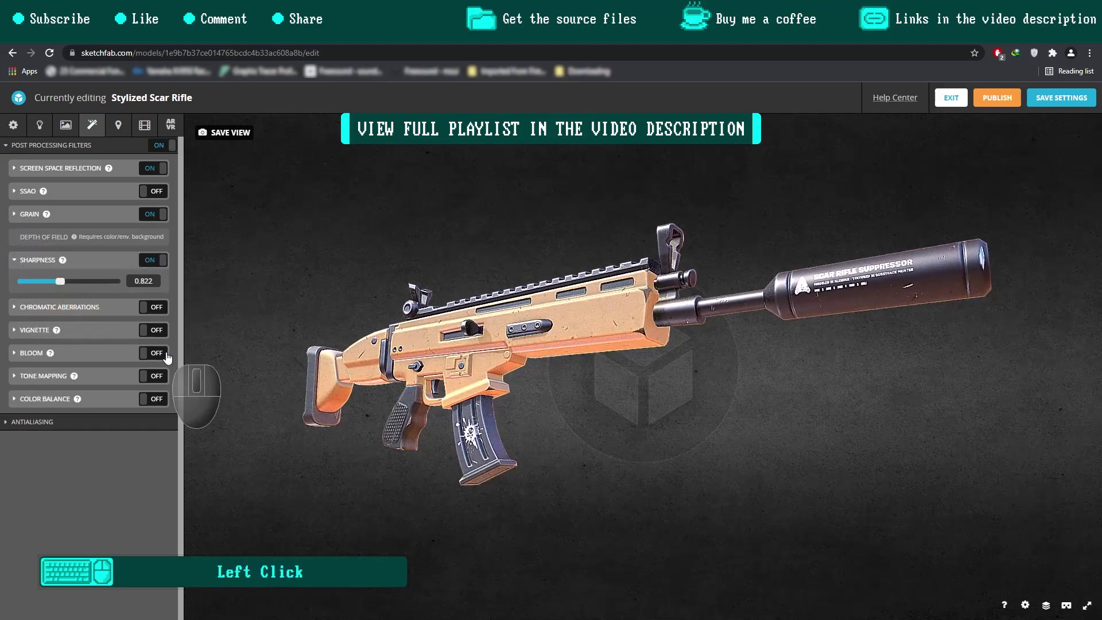
left_click(15, 261)
Turn on the vignette with an amount of about 0.617 and a hardness of about 0.611.
left_click(152, 306)
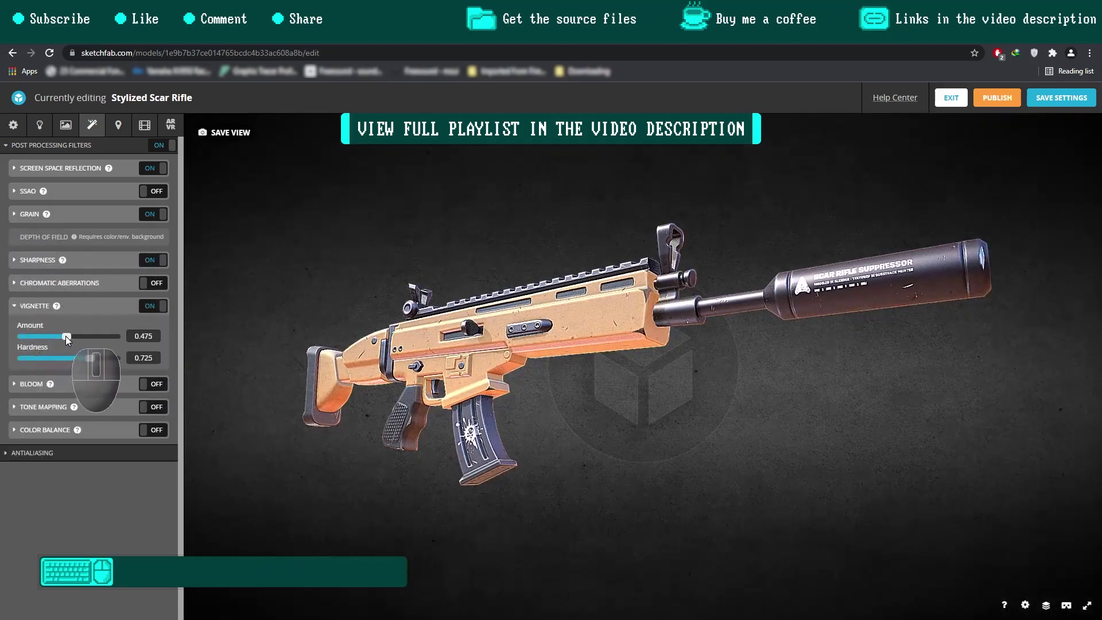
left_click_drag(65, 336, 85, 337)
left_click_drag(90, 358, 80, 336)
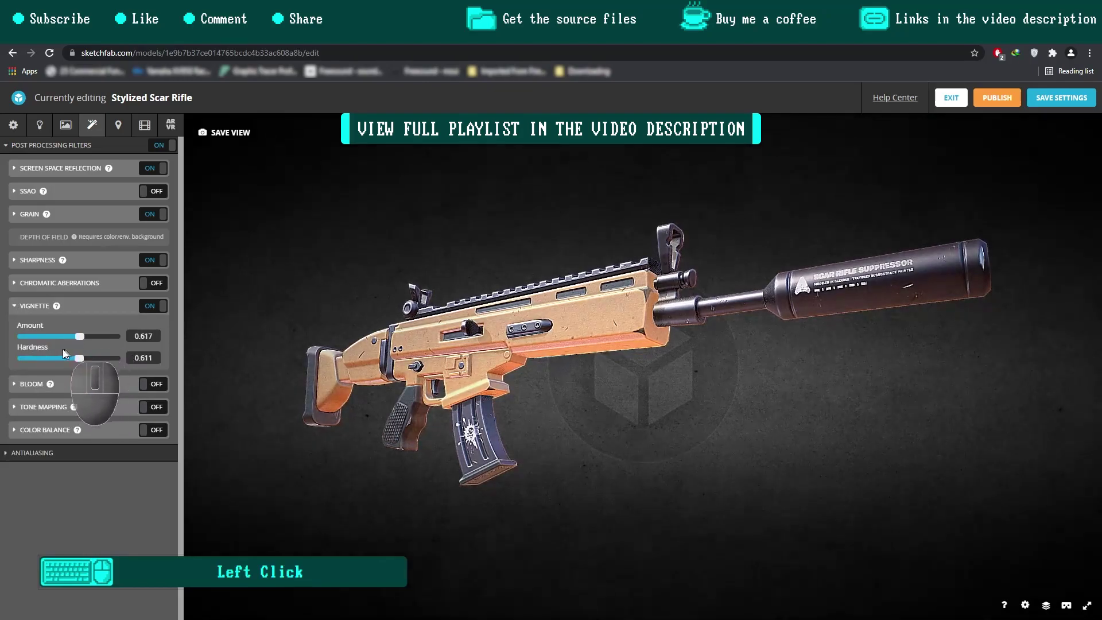
left_click(15, 307)
Turn on bloom with an intensity of about 0.18, and linear tone mapping with slightly raised saturation and adjusted contrast.
left_click(15, 329)
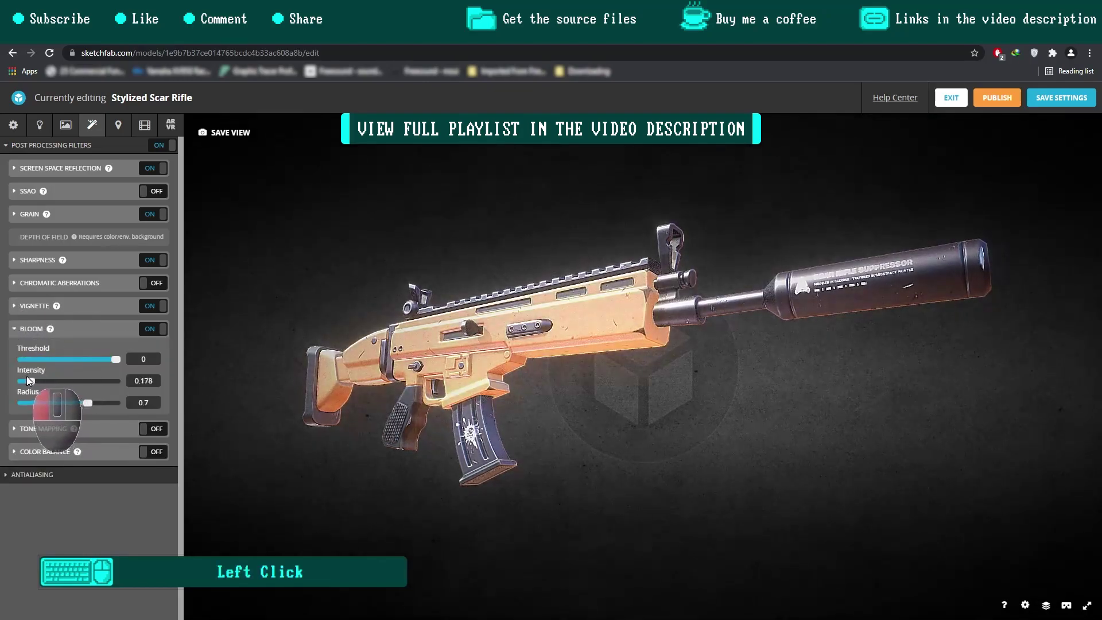
left_click(14, 334)
left_click(59, 352)
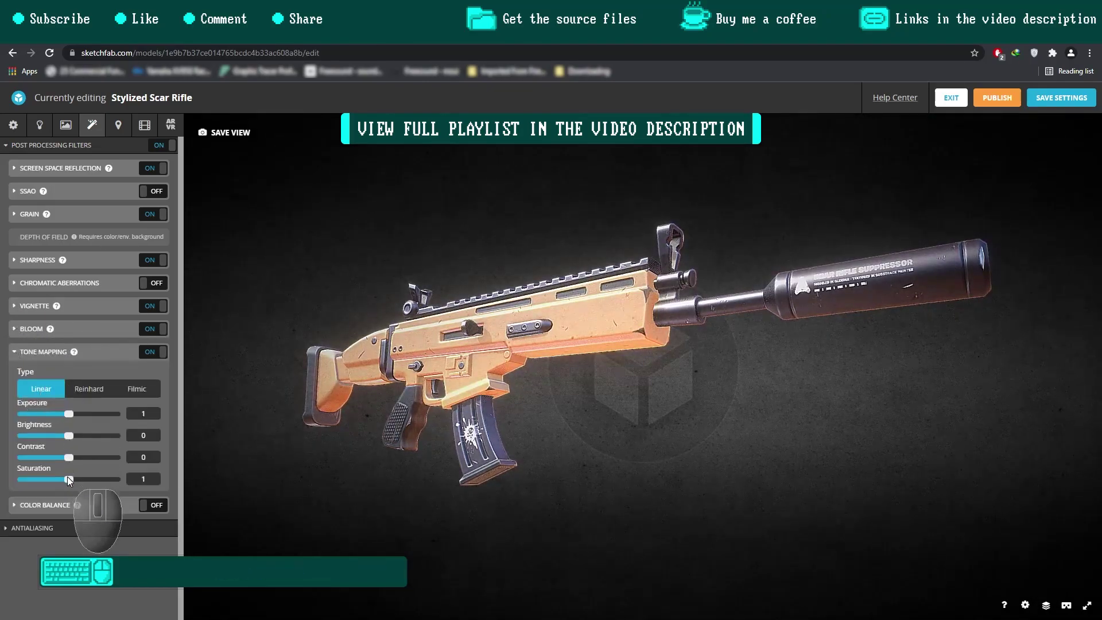
mouse_move(67, 476)
left_mouse_down()
mouse_move(77, 479)
mouse_move(70, 457)
left_mouse_up()
left_click(14, 353)
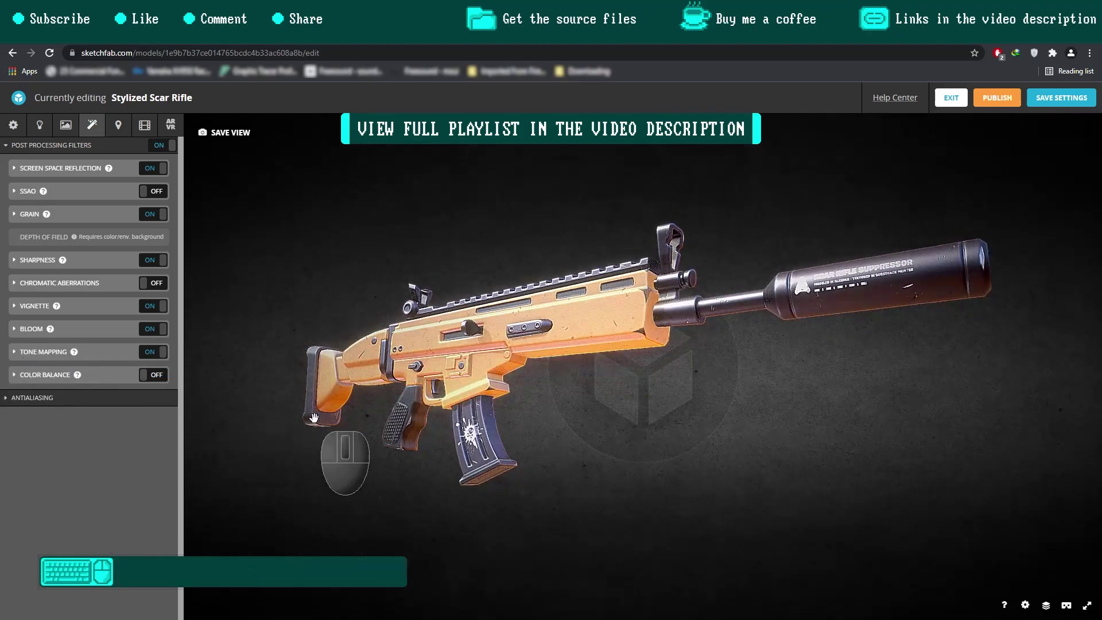
Rotate the scene lighting around the rifle until its body looks bright yellow, and reframe the rifle for presentation.
left_click(14, 126)
left_click(40, 126)
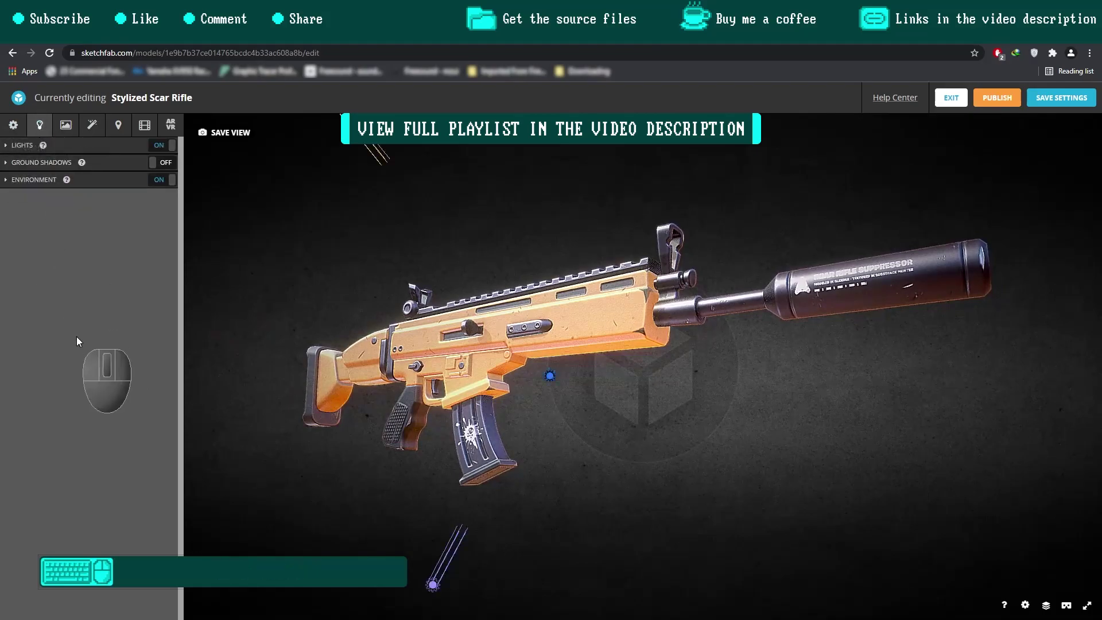
middle_click_drag(578, 315, 557, 331)
left_click_drag(557, 331, 553, 336)
left_click_drag(691, 343, 688, 339)
middle_click_drag(689, 340, 690, 345)
left_click_drag(712, 347, 666, 361, "shift")
middle_click_drag(669, 362, 666, 357)
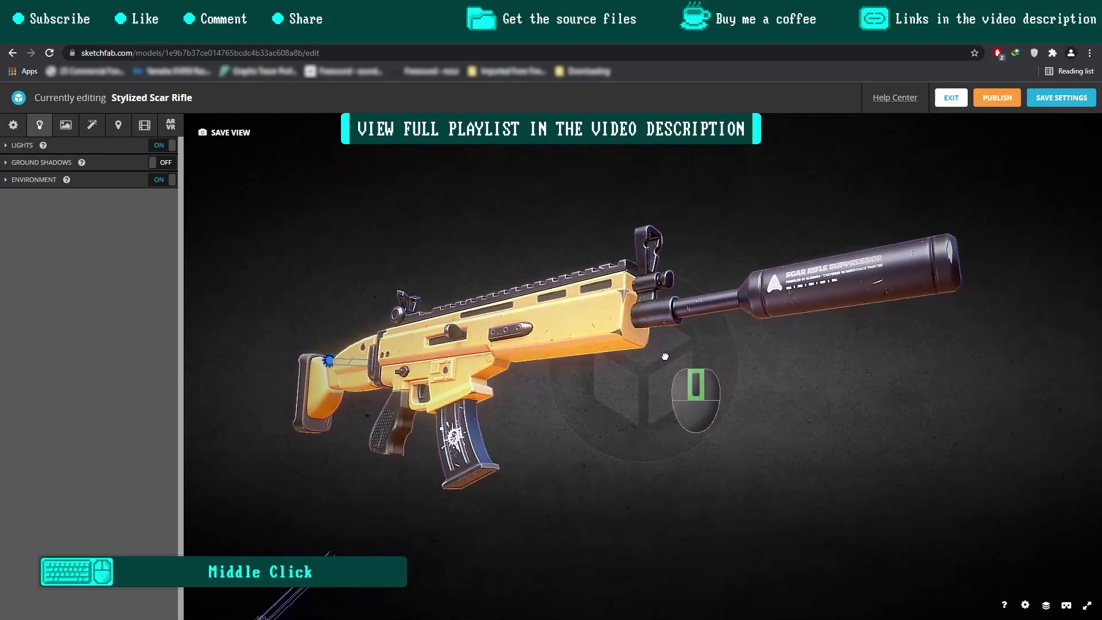
Save the current camera view for the model and exit the 3D settings editor, keeping the changes.
left_click(653, 423)
left_click(213, 133)
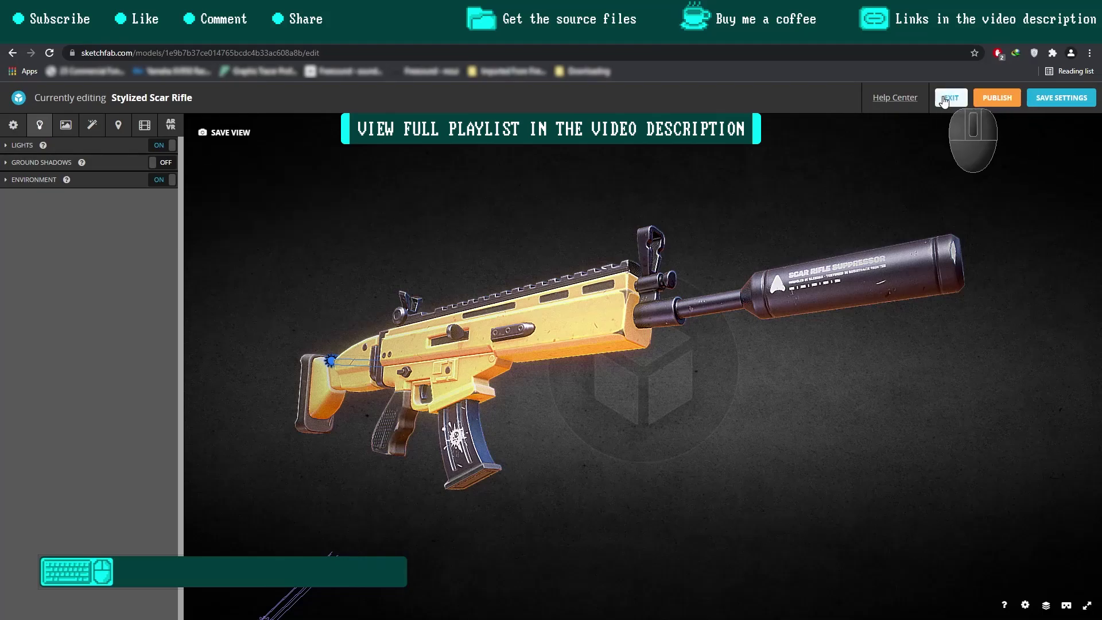
left_click(937, 97)
left_click(1031, 149)
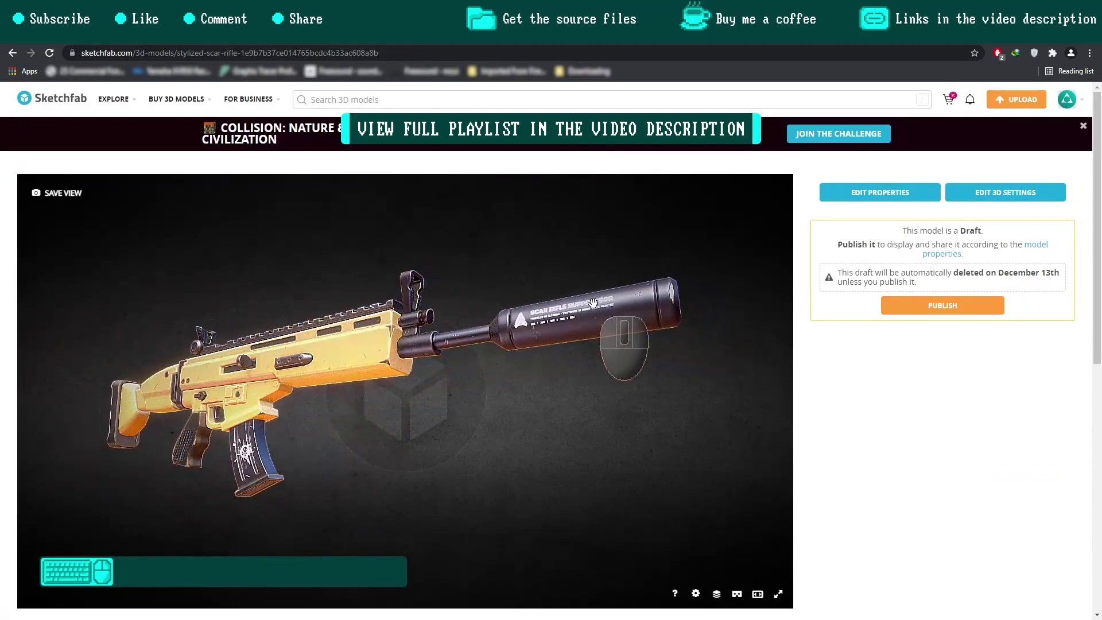
Examine the rifle from its opposite side in the draft model page's viewer.
left_click_drag(420, 352, 485, 321)
scroll(505, 339, "down", 3)
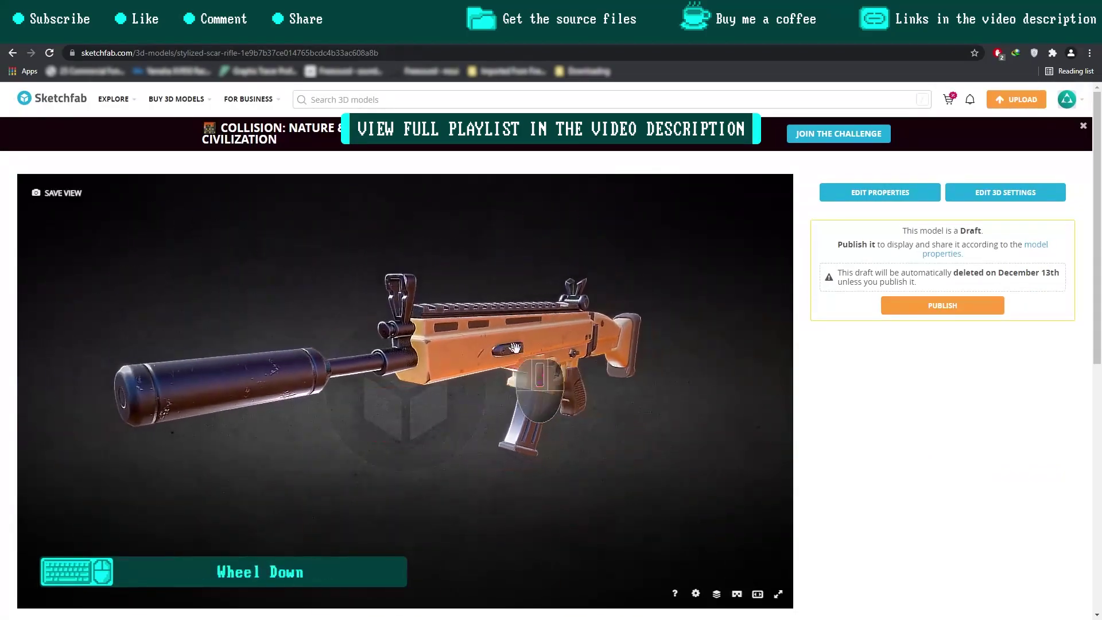